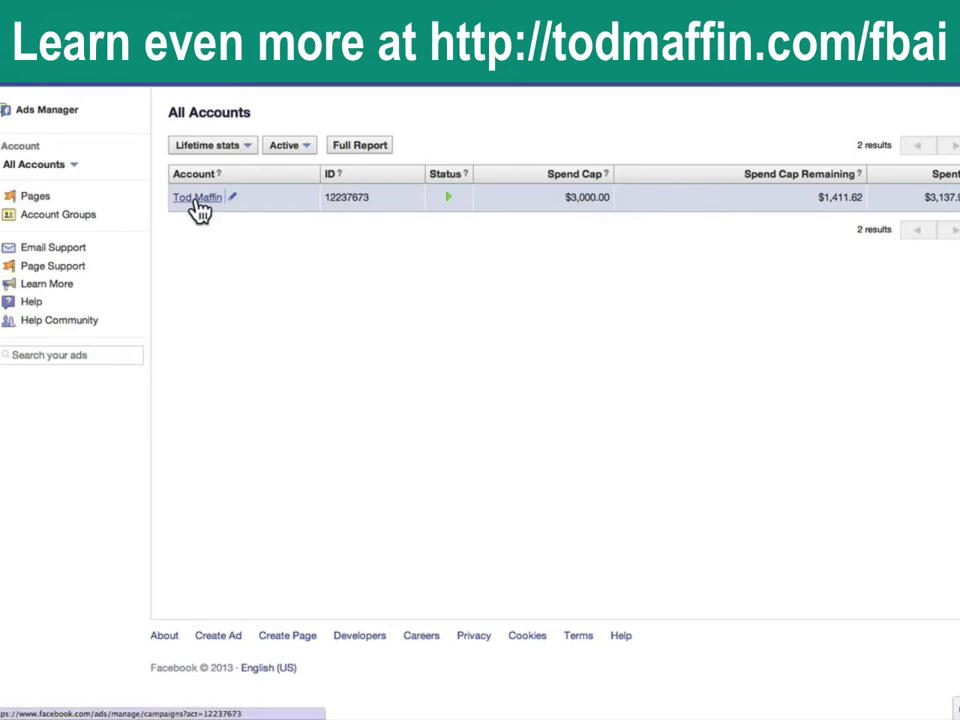
- Open the ad account with the $3,000.00 spend cap and start creating a new ad
click(197, 198)
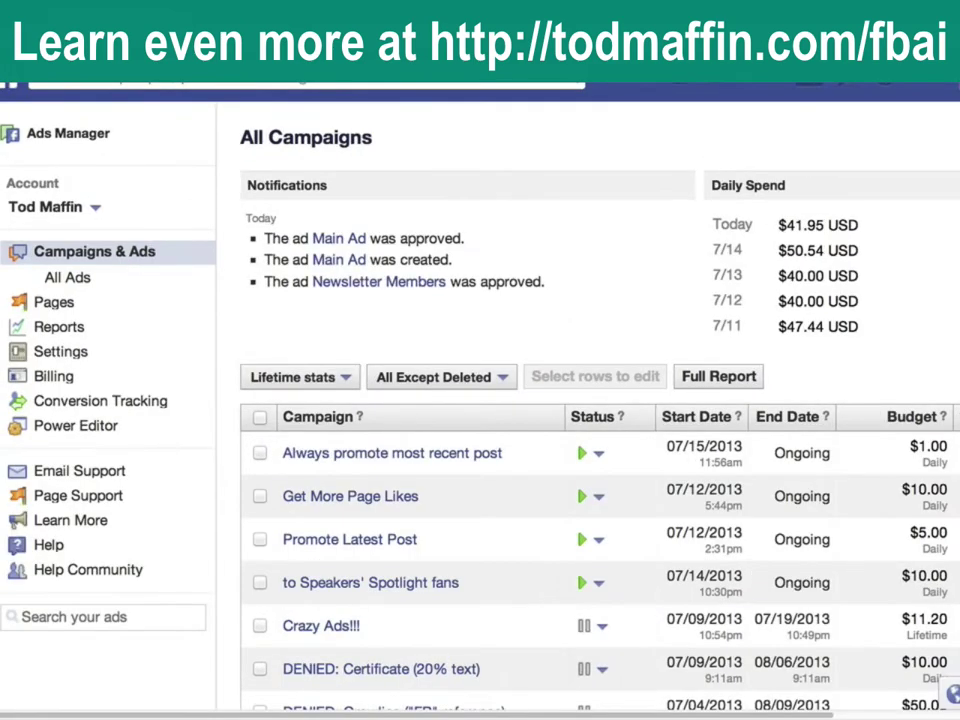
scroll(439, 204, right, 5)
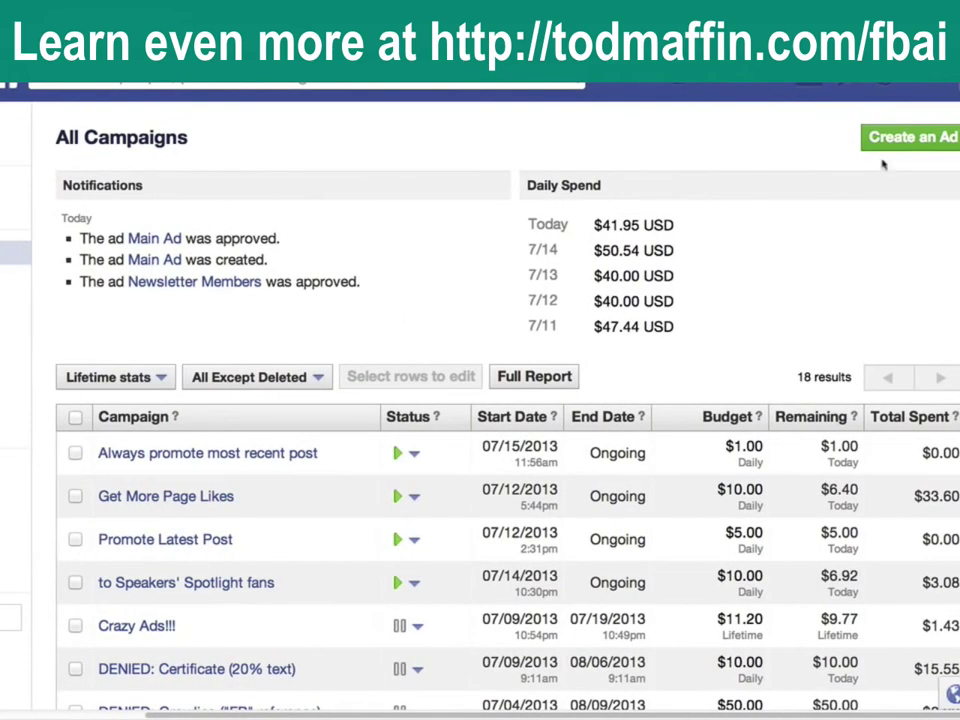
click(903, 140)
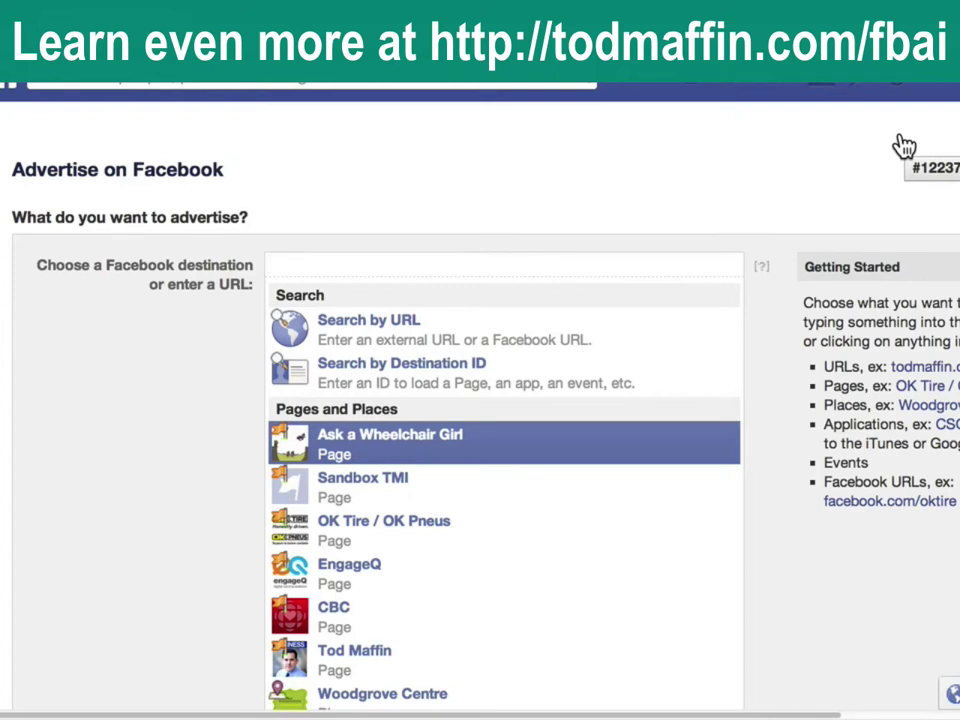
- Choose the account owner's Page as the ad destination and select Promote Page Posts as the objective
scroll(784, 300, down, 1)
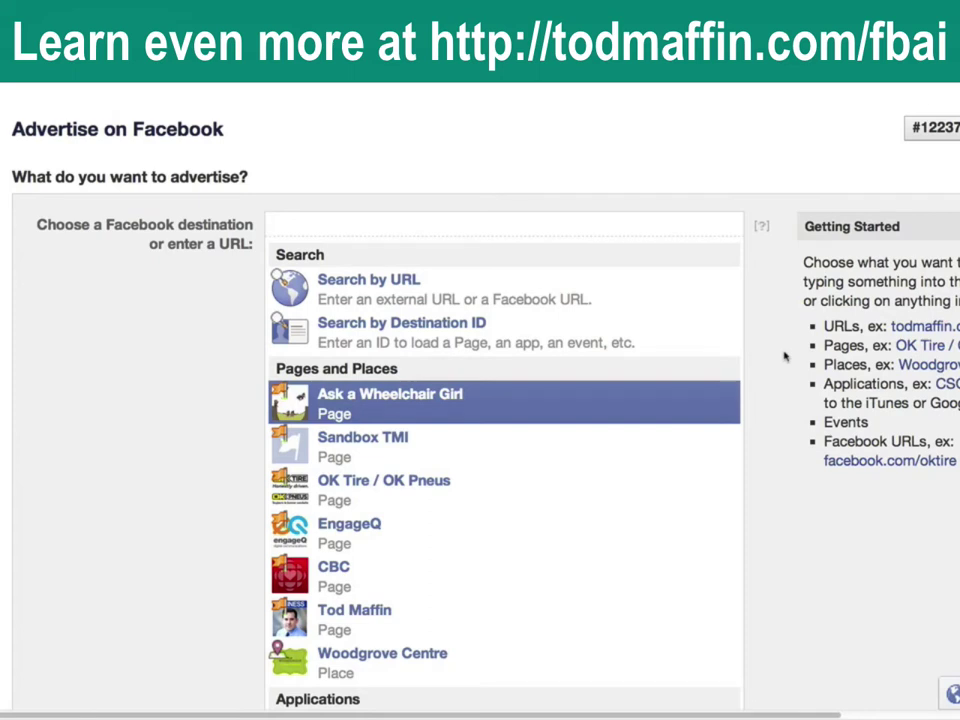
click(415, 630)
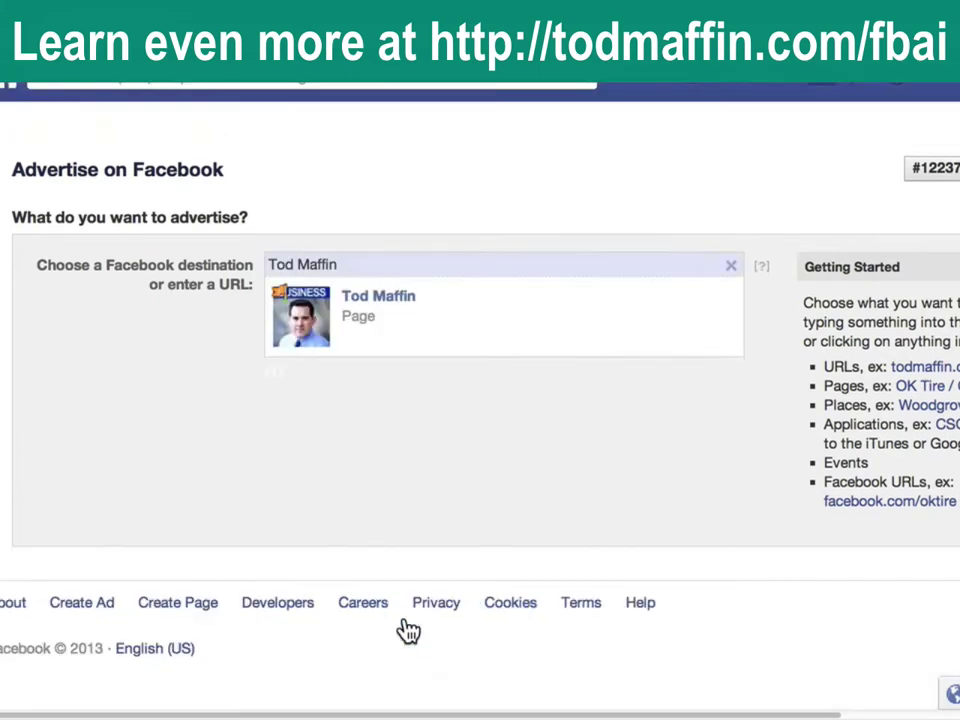
scroll(130, 452, down, 6)
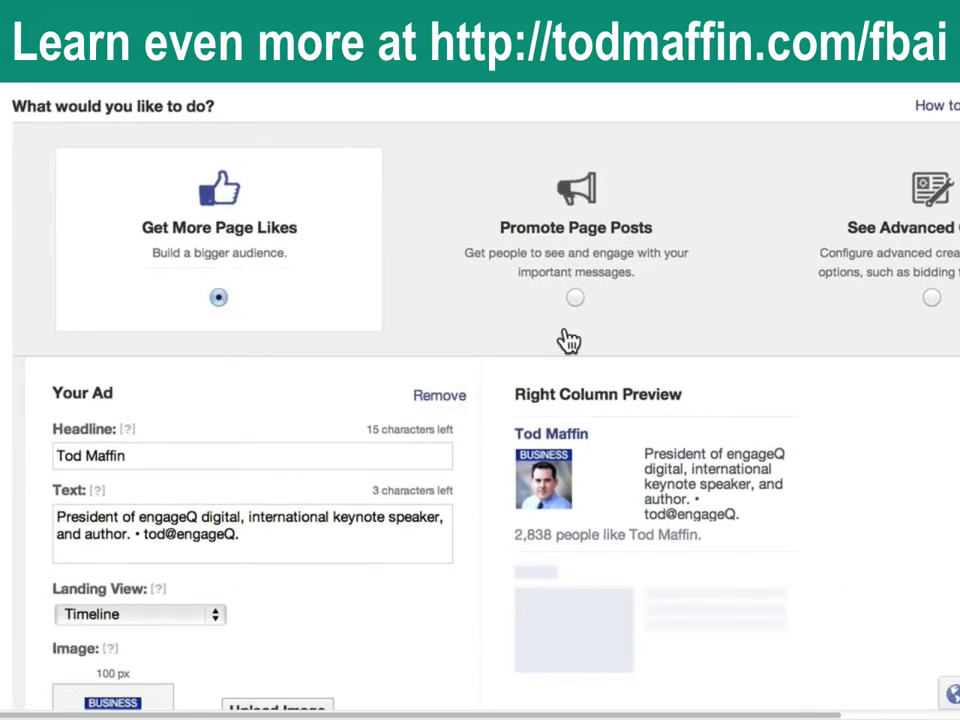
click(575, 298)
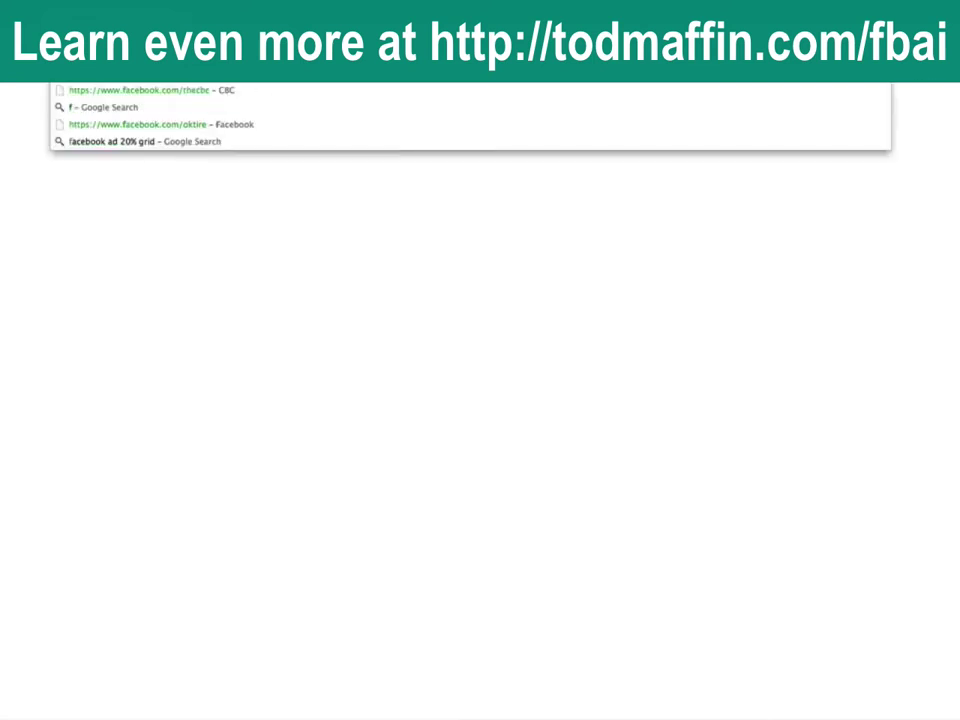
- Open the facebook.com/tmaffin Page in a new tab and compare its latest post's reach with the Page's likes
key(Return)
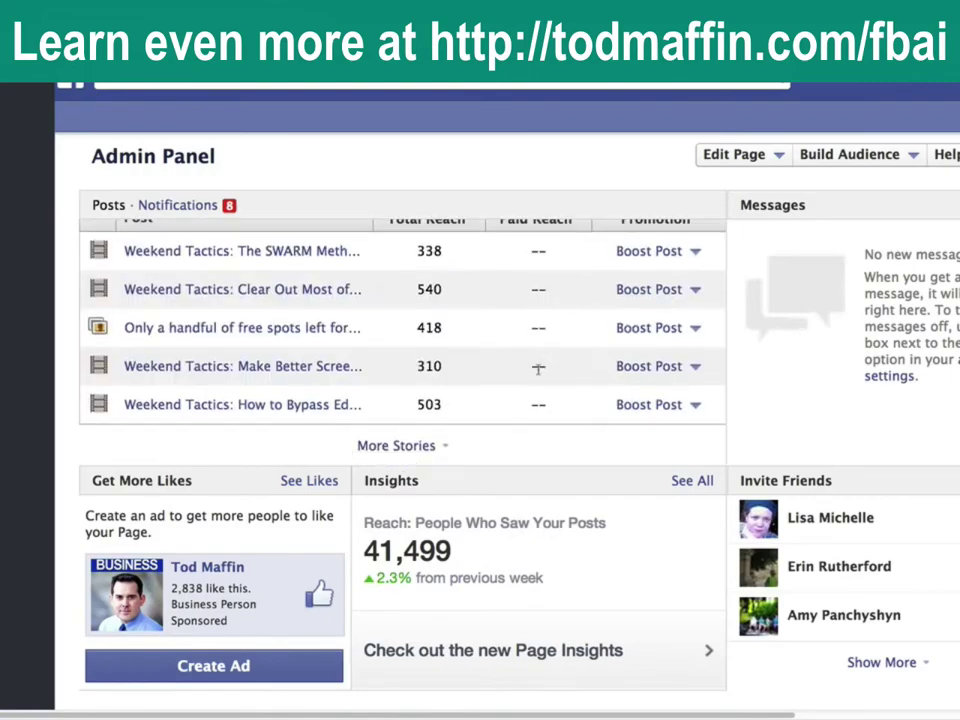
scroll(826, 385, down, 6)
scroll(826, 385, down, 6)
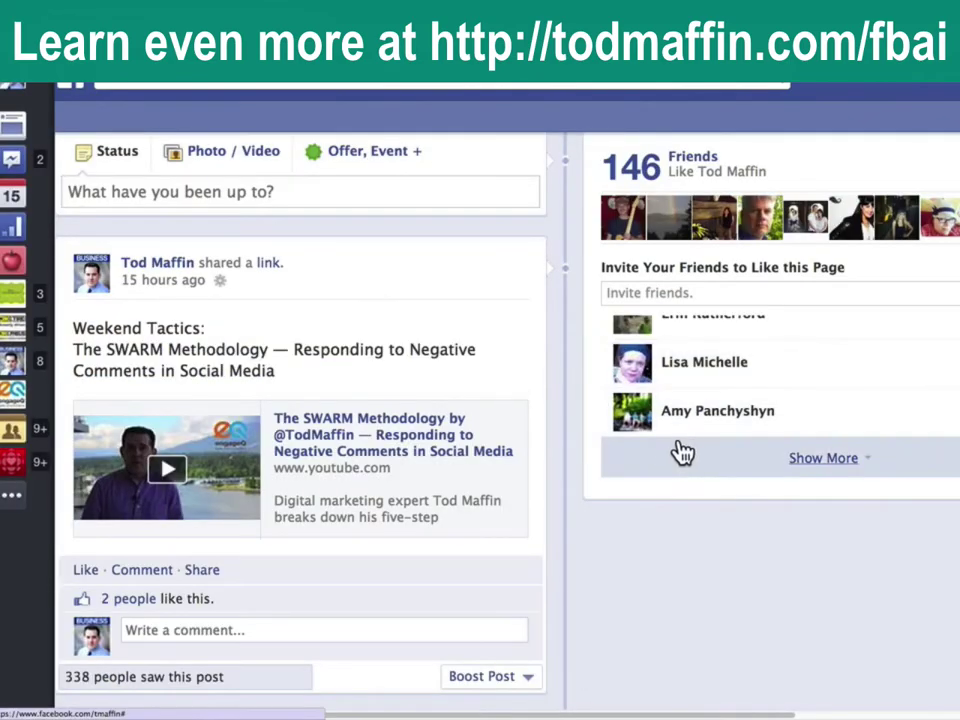
scroll(285, 396, down, 1)
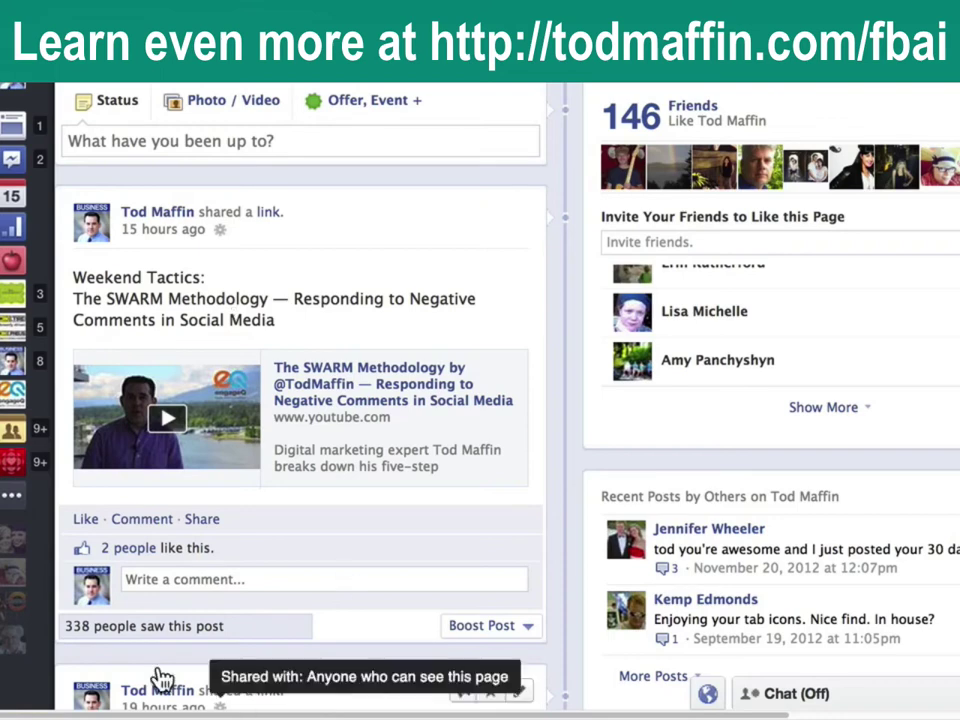
mouse_move(80, 635)
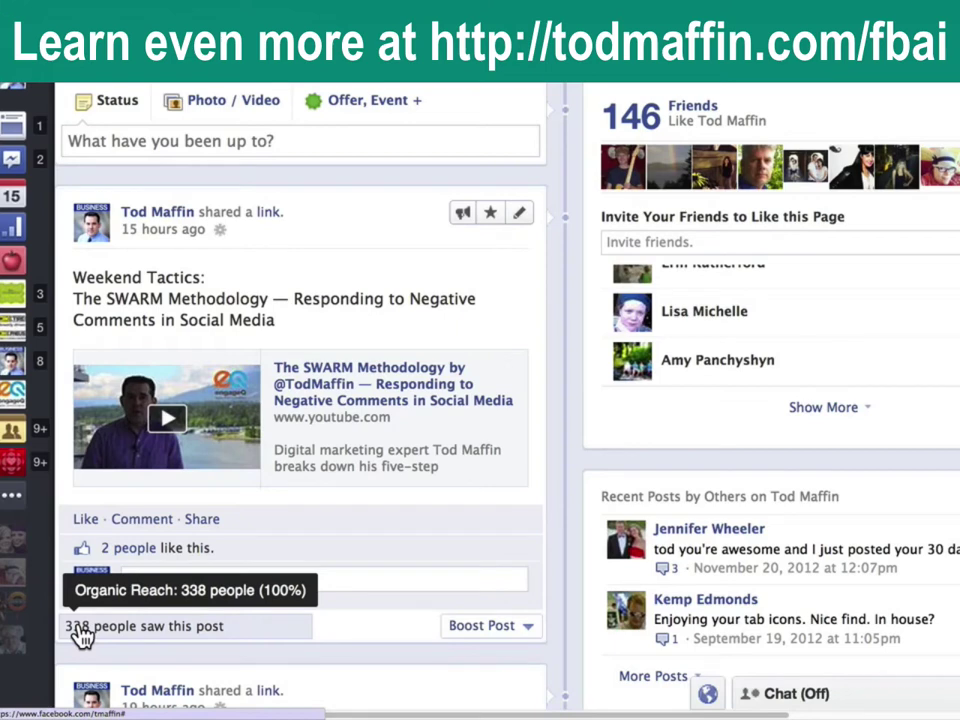
scroll(334, 300, up, 5)
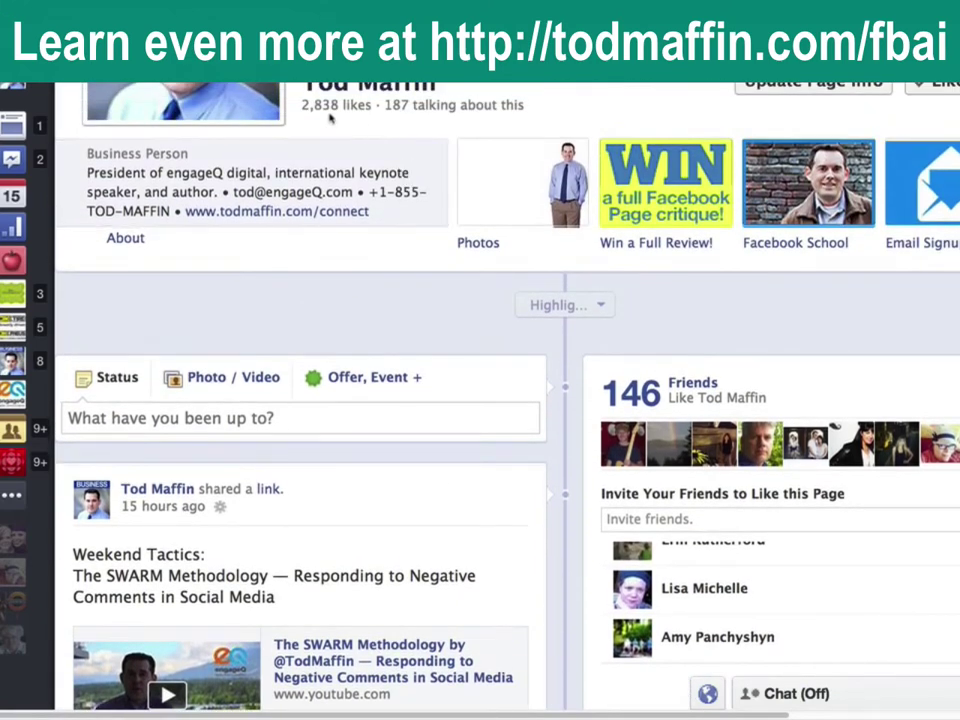
scroll(429, 176, down, 4)
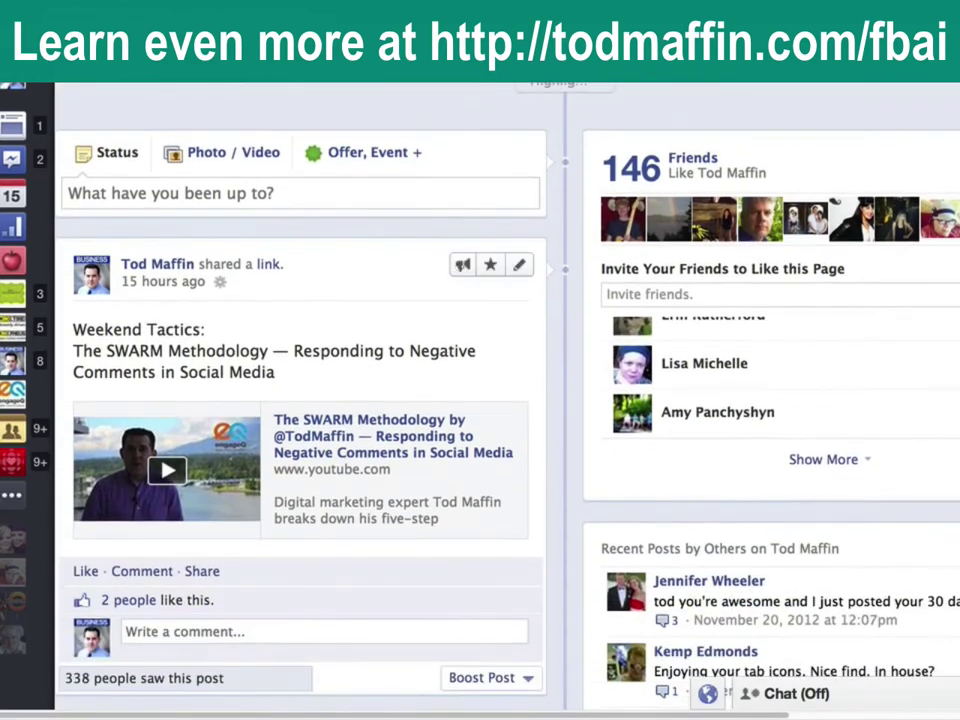
mouse_move(145, 683)
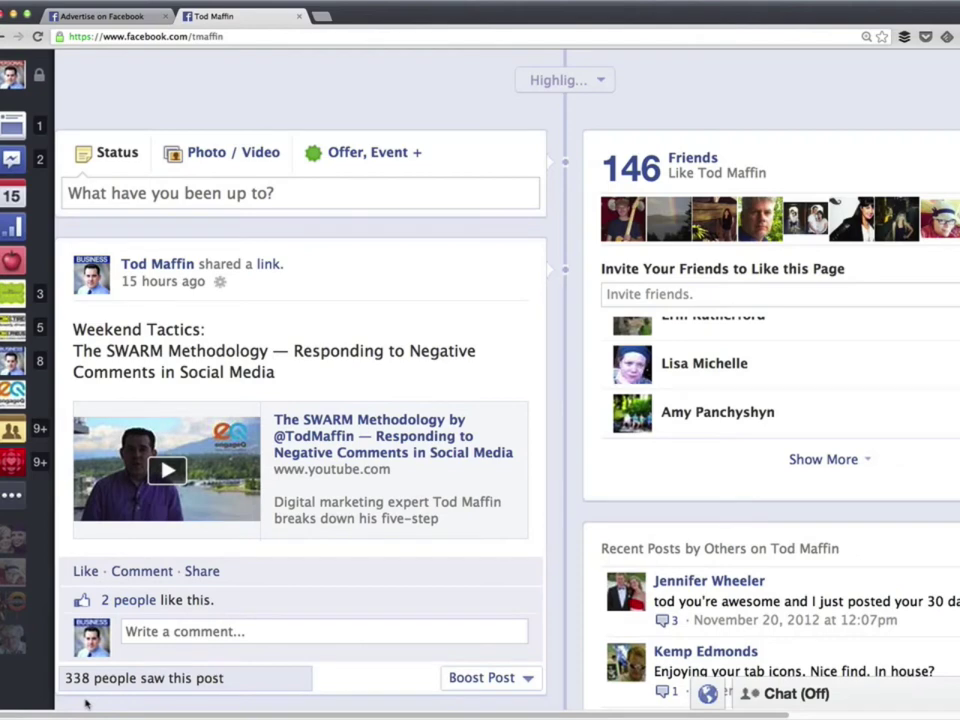
- Open the boost settings of the SWARM Methodology post and review its audience and the preset maximum budgets
scroll(86, 704, down, 1)
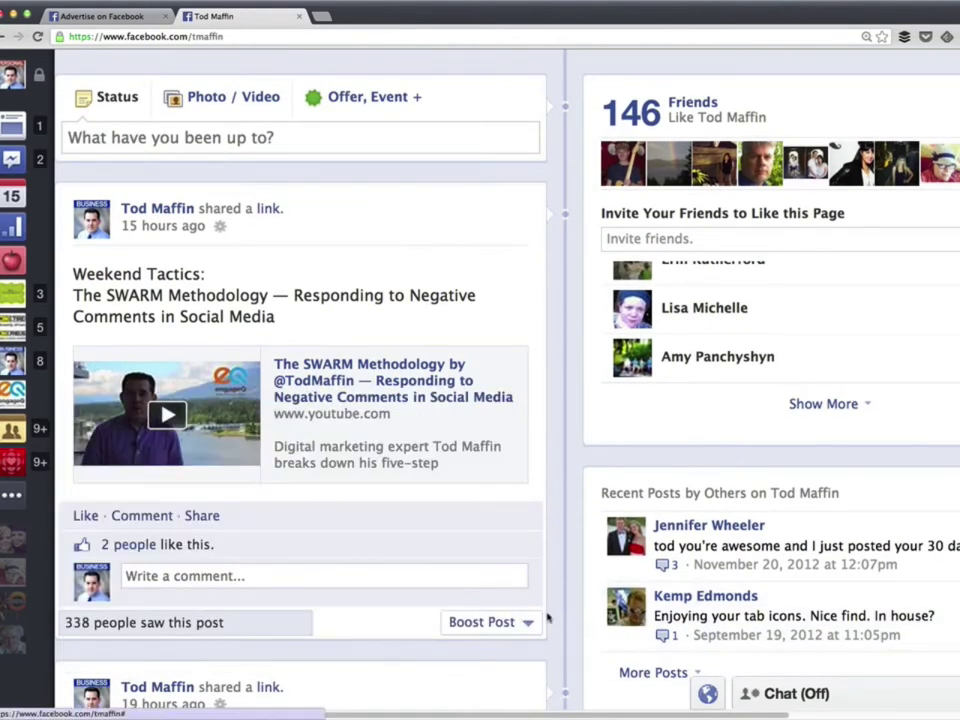
scroll(545, 627, down, 1)
scroll(545, 627, down, 1)
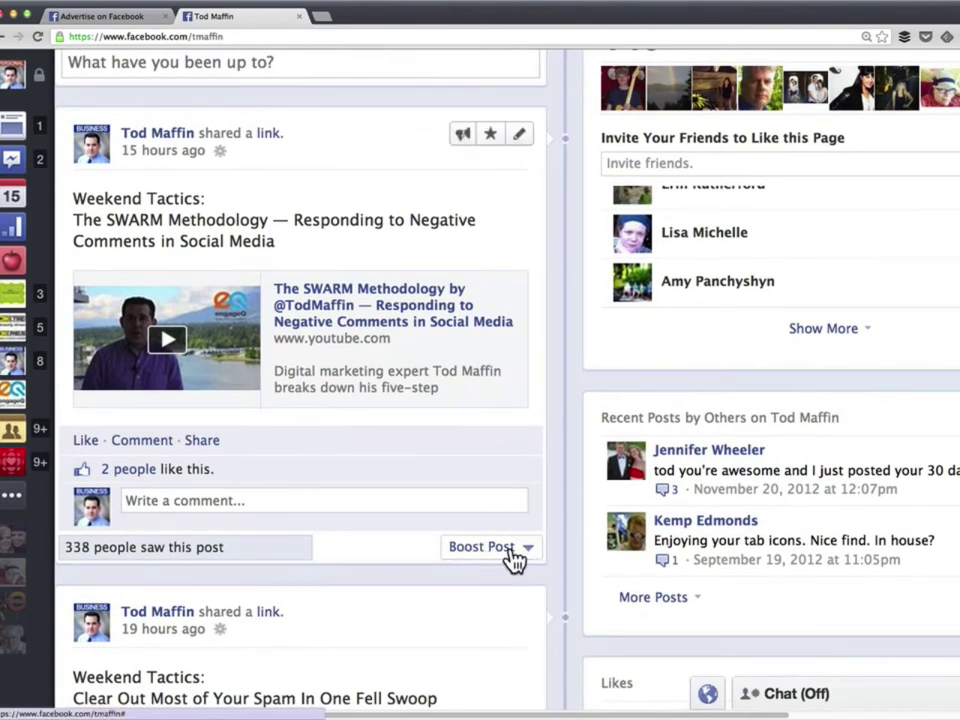
click(510, 552)
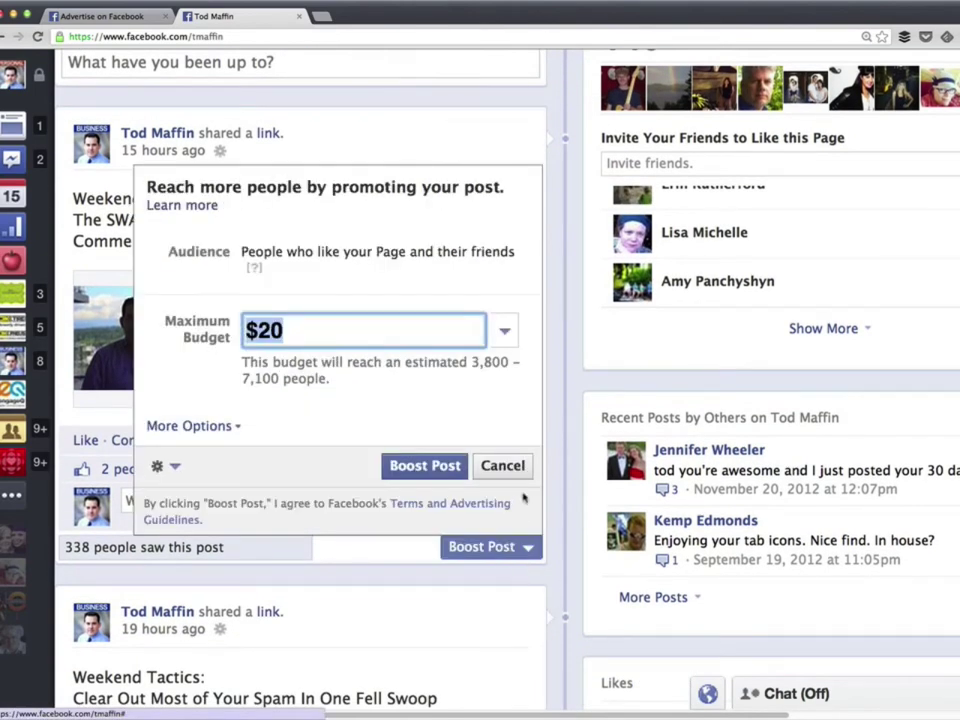
drag(242, 251, 515, 252)
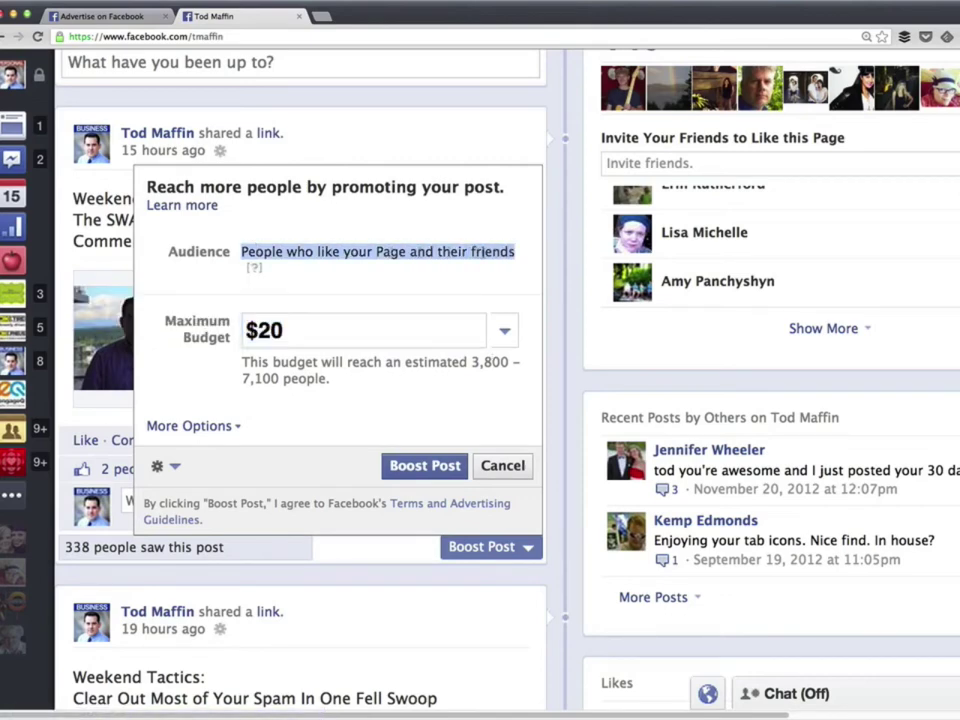
click(326, 330)
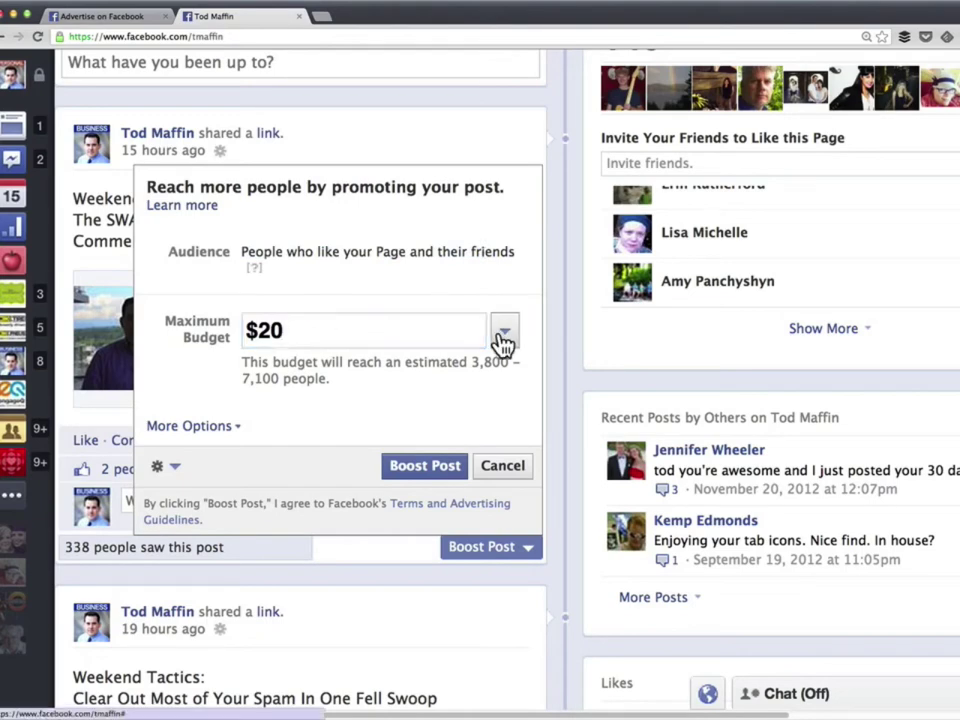
click(504, 331)
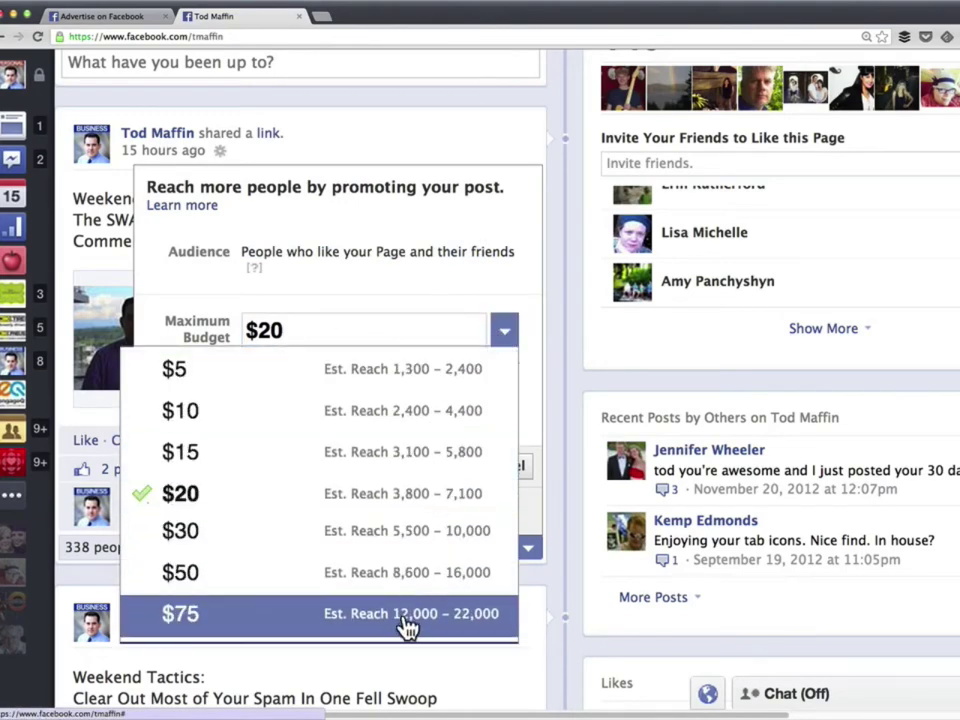
click(505, 335)
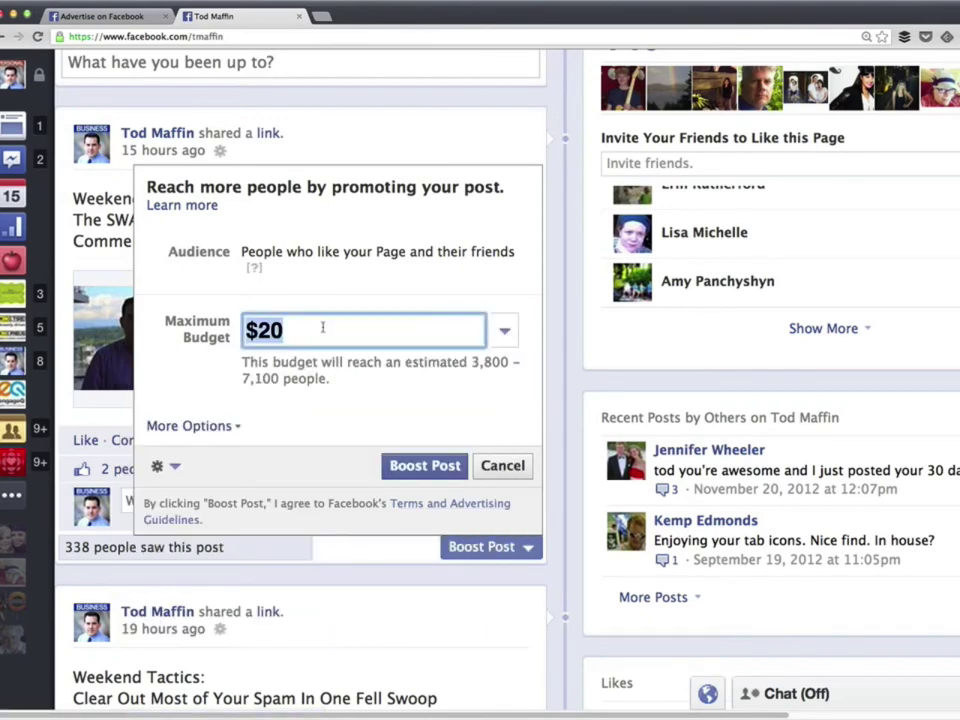
- Try maximum budgets of $500 and $5 for the SWARM Methodology post, compare with its organic reach, and cancel the boost
text(5000)
key(BackSpace)
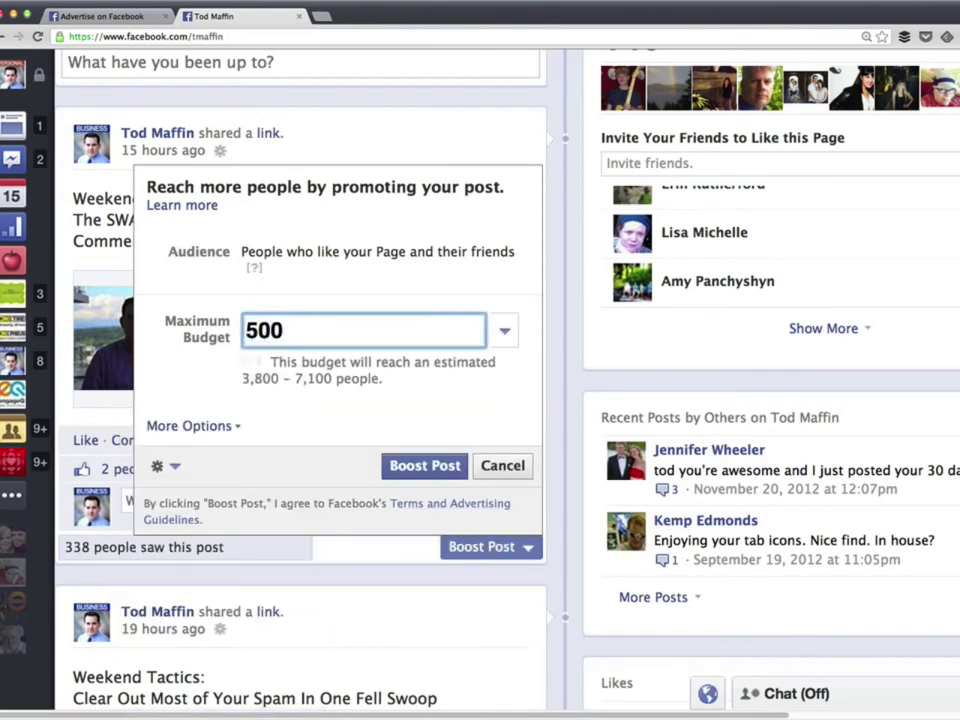
key(Return)
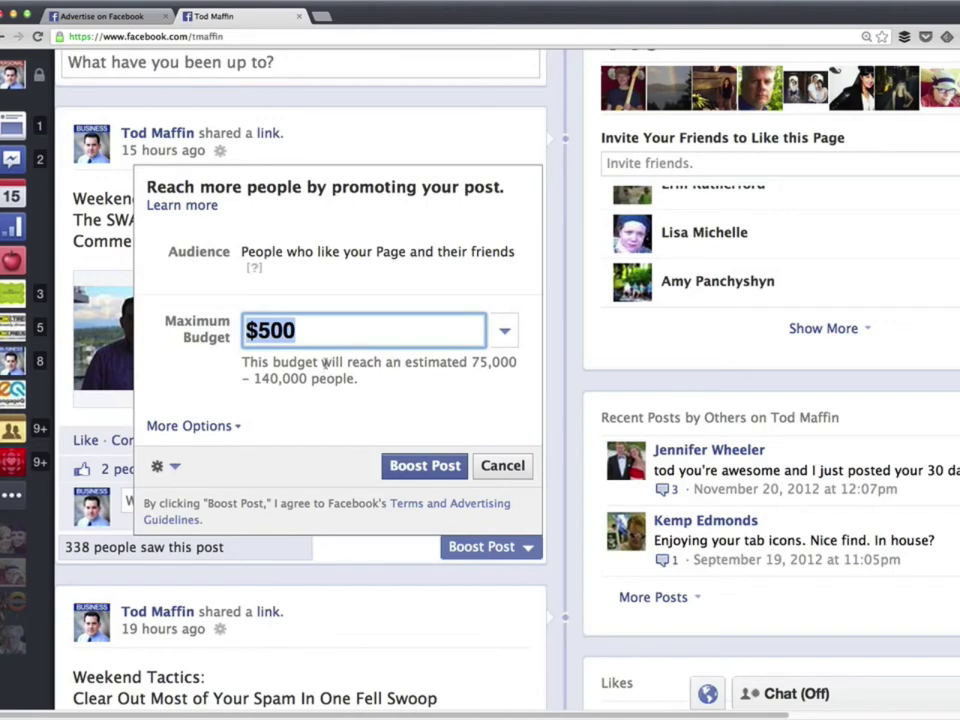
text(5)
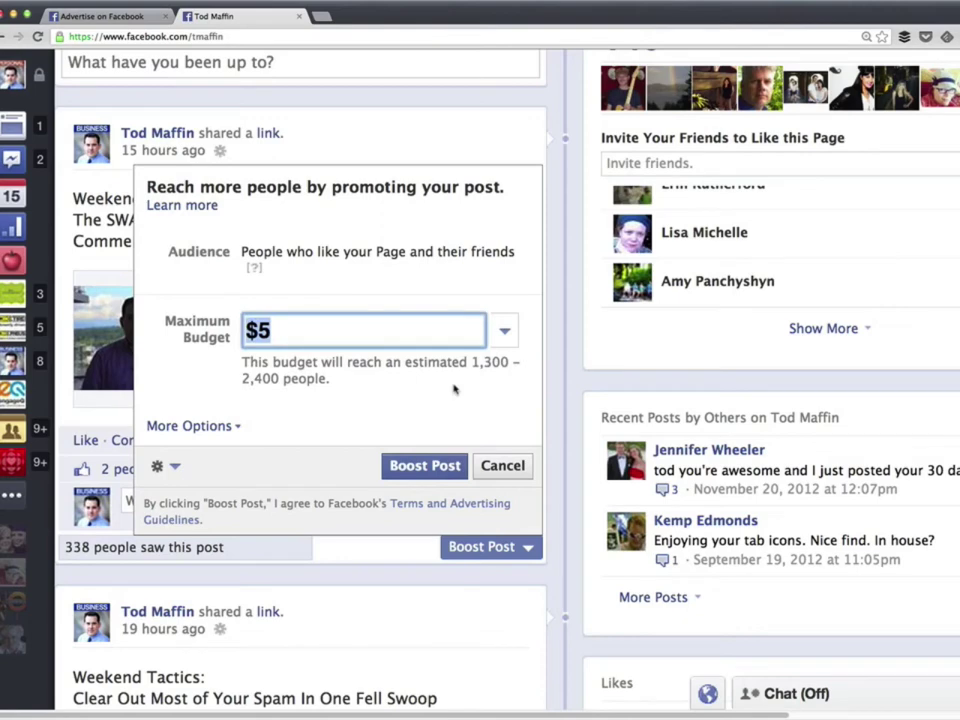
mouse_move(111, 559)
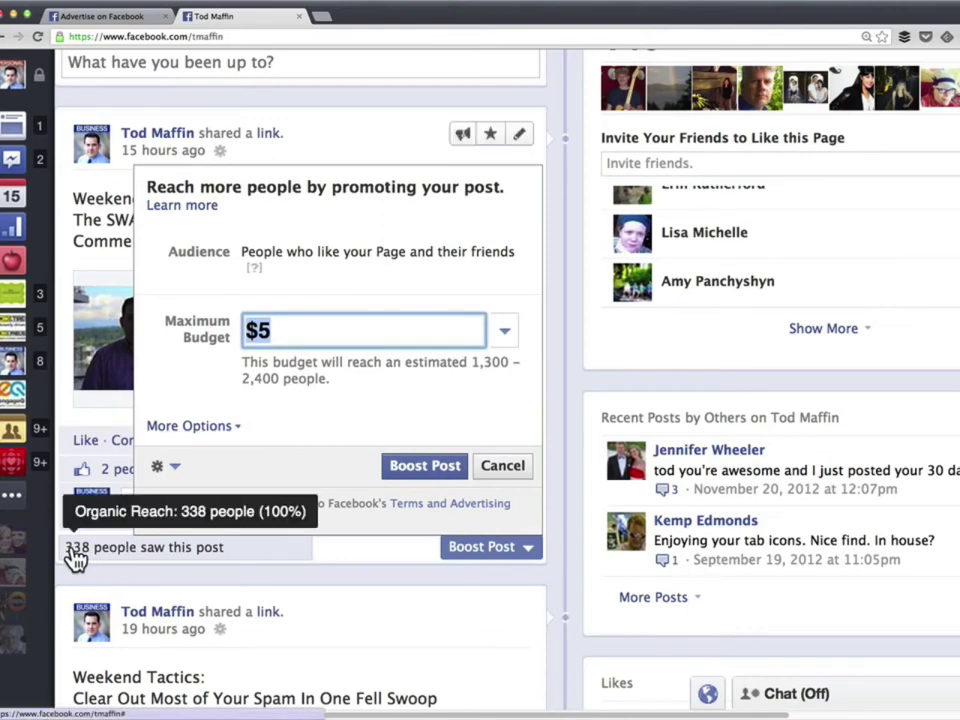
click(519, 464)
- Look through the Page's older posts for a promoted one and check the organic reach of the competitors' Page data post
scroll(536, 465, down, 5)
scroll(536, 465, down, 10)
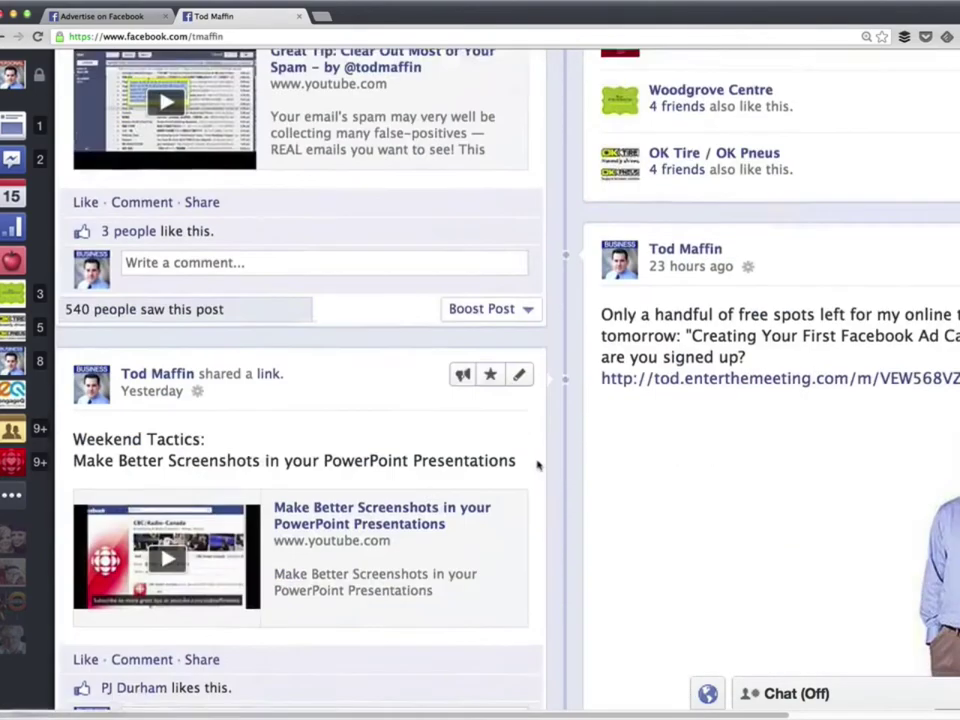
scroll(536, 465, down, 8)
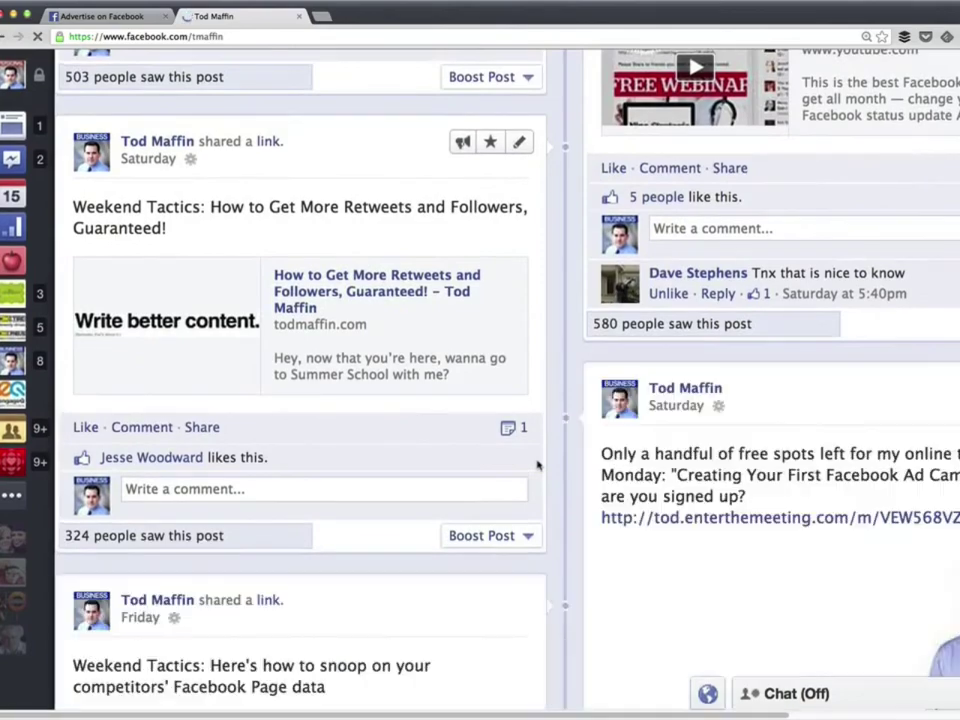
scroll(536, 465, down, 5)
scroll(536, 465, down, 1)
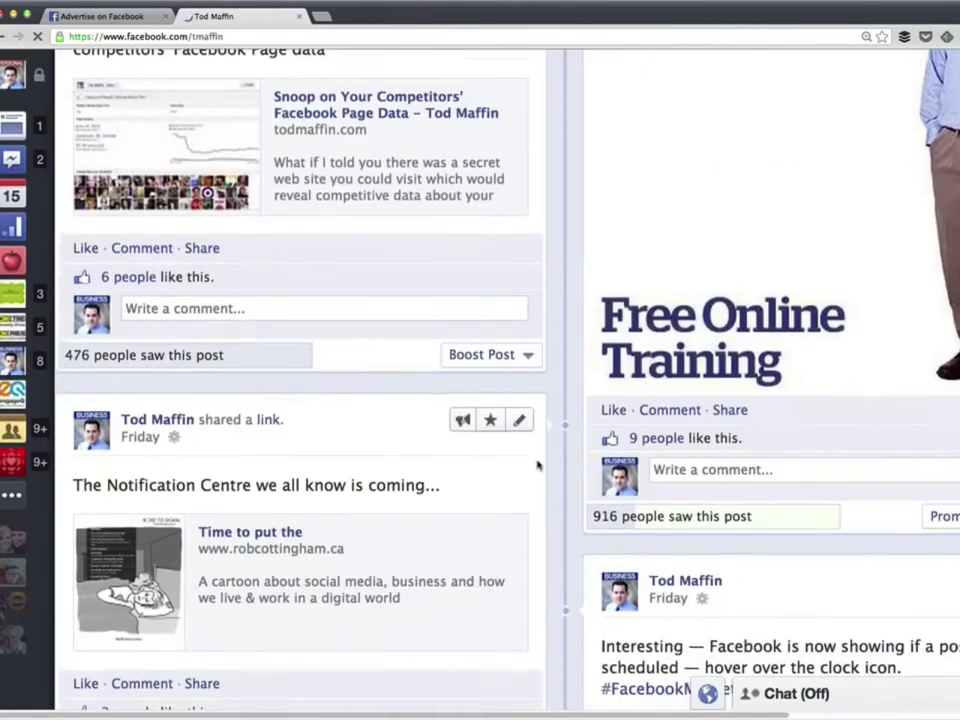
scroll(538, 463, right, 2)
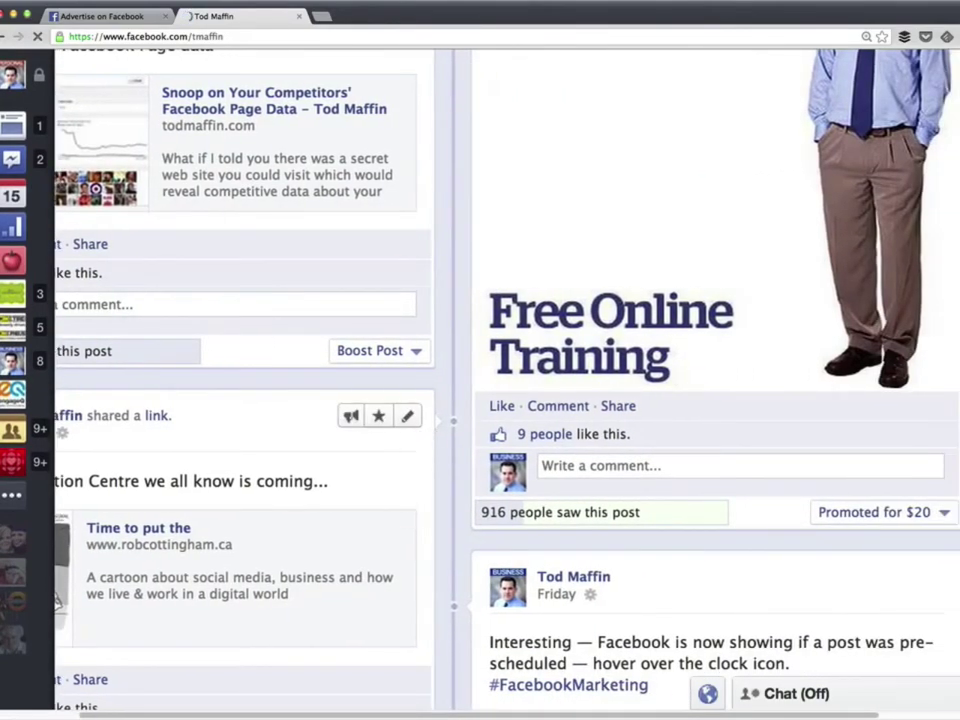
scroll(460, 520, left, 2)
mouse_move(75, 365)
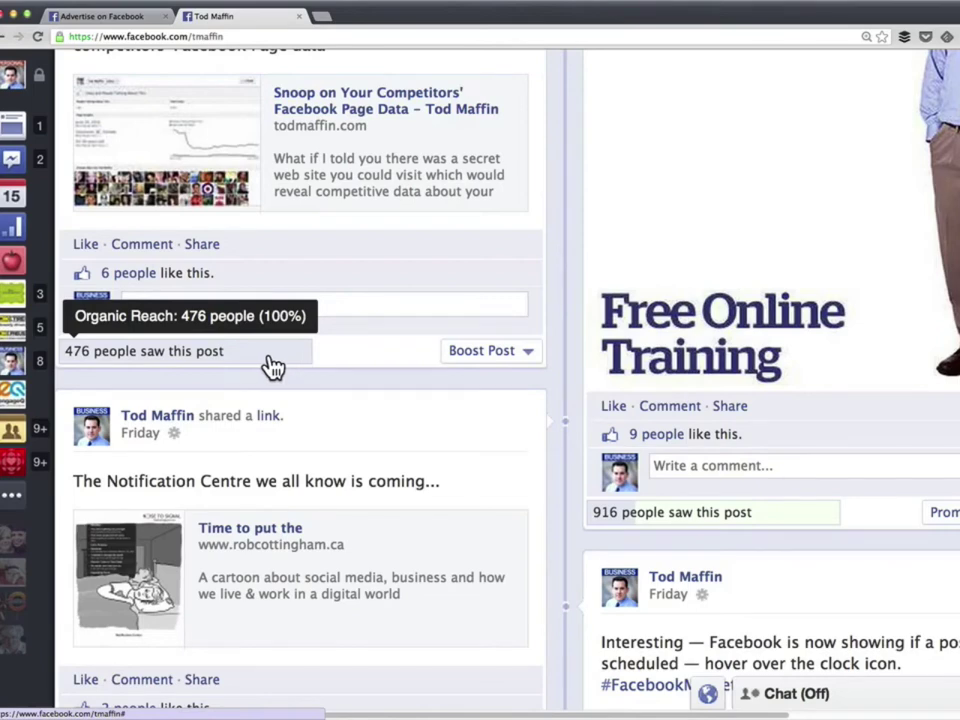
- Check the organic and paid reach of the promoted Free Online Training post and review its promotion details and activity
scroll(272, 368, down, 3)
scroll(290, 368, right, 3)
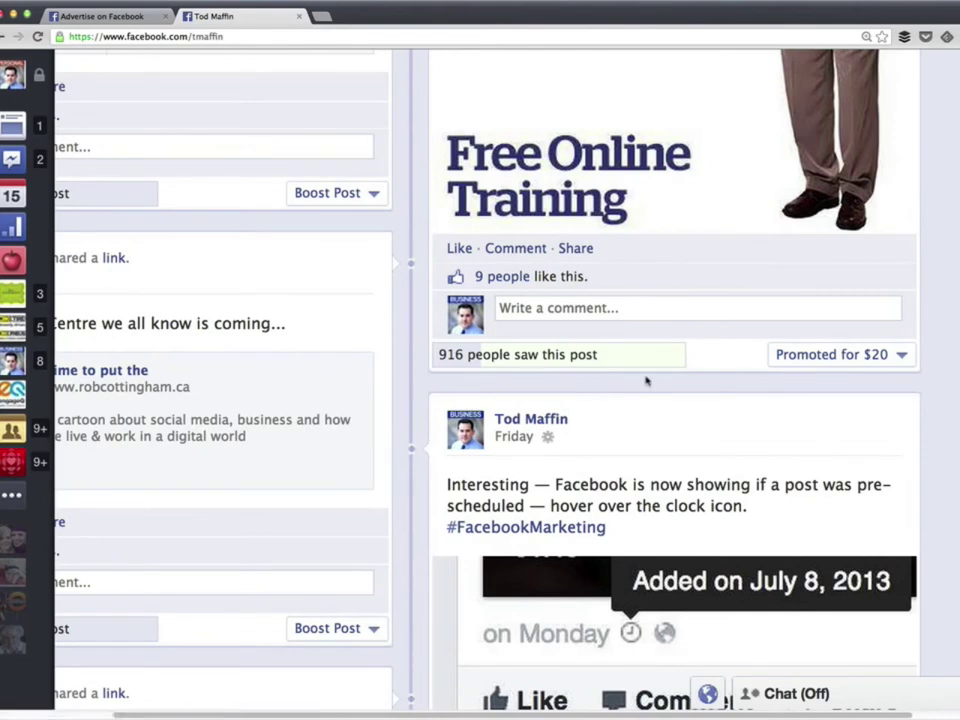
mouse_move(636, 368)
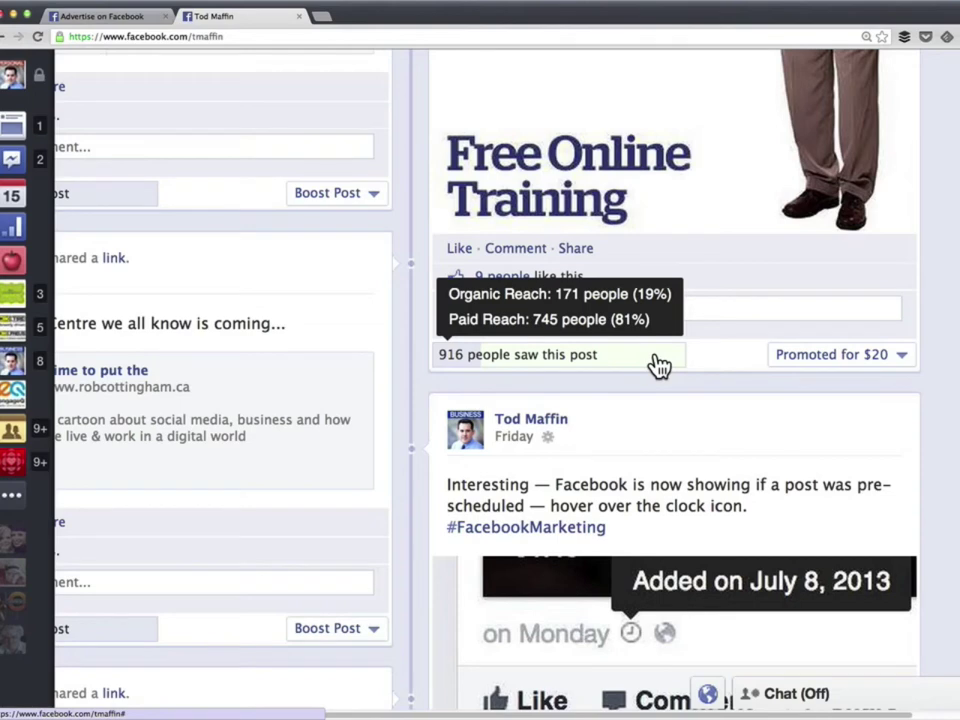
click(890, 356)
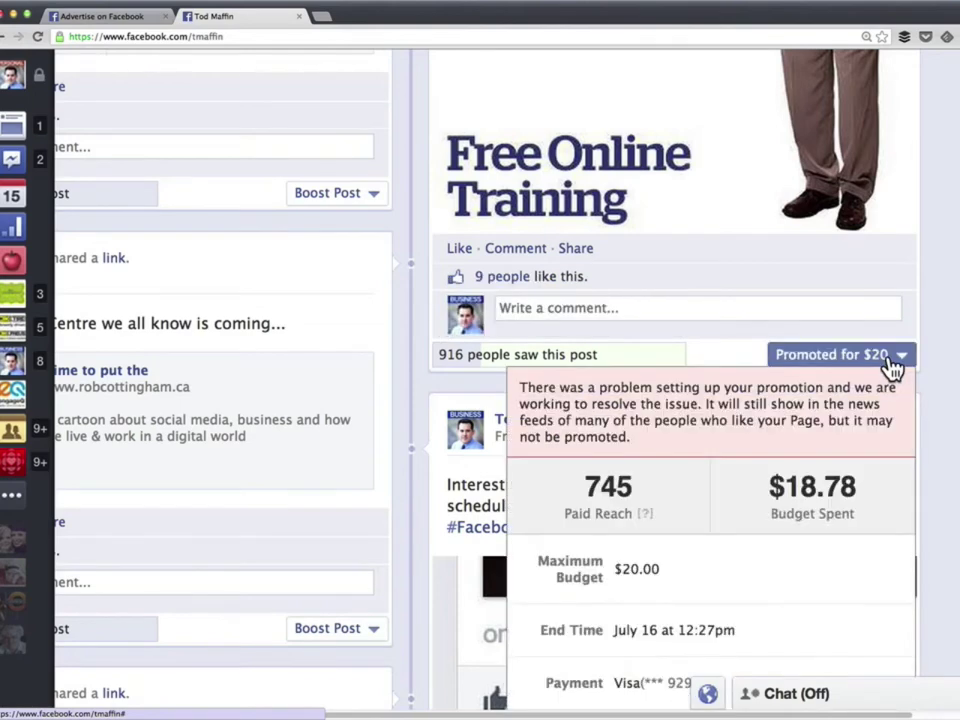
scroll(889, 362, down, 5)
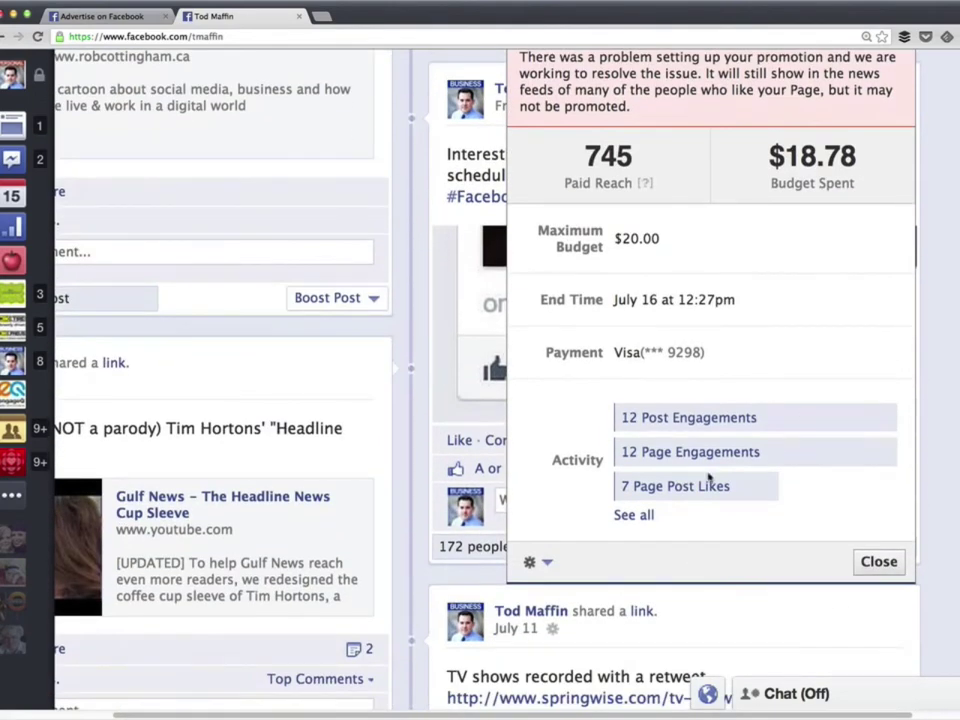
scroll(620, 463, down, 2)
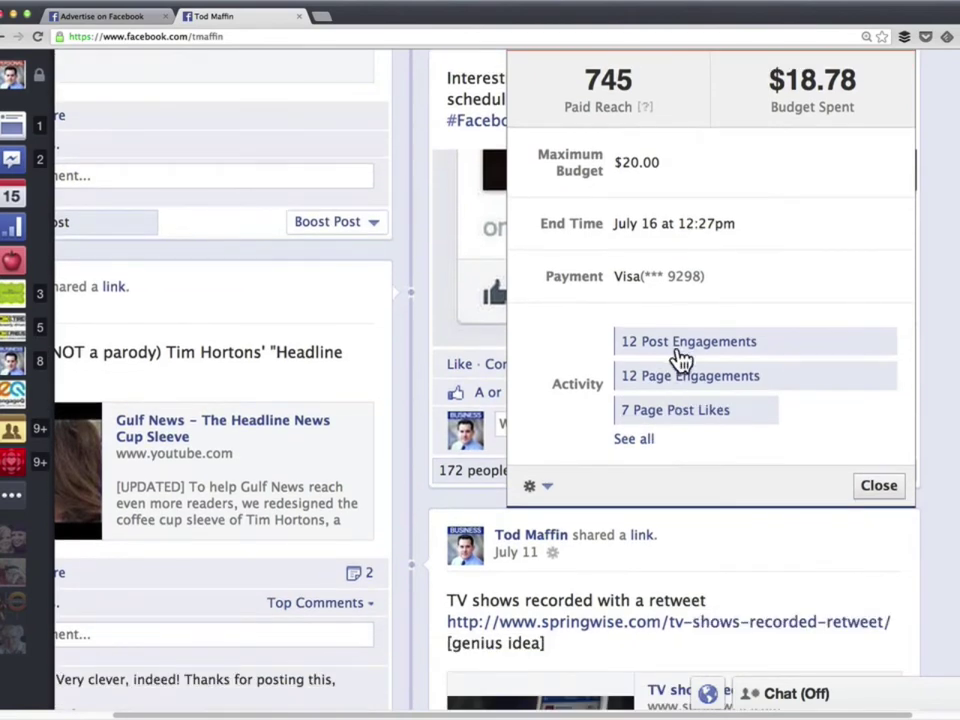
- Review the full activity breakdown of the promoted Free Online Training post and close its promotion details
mouse_move(681, 358)
mouse_move(681, 424)
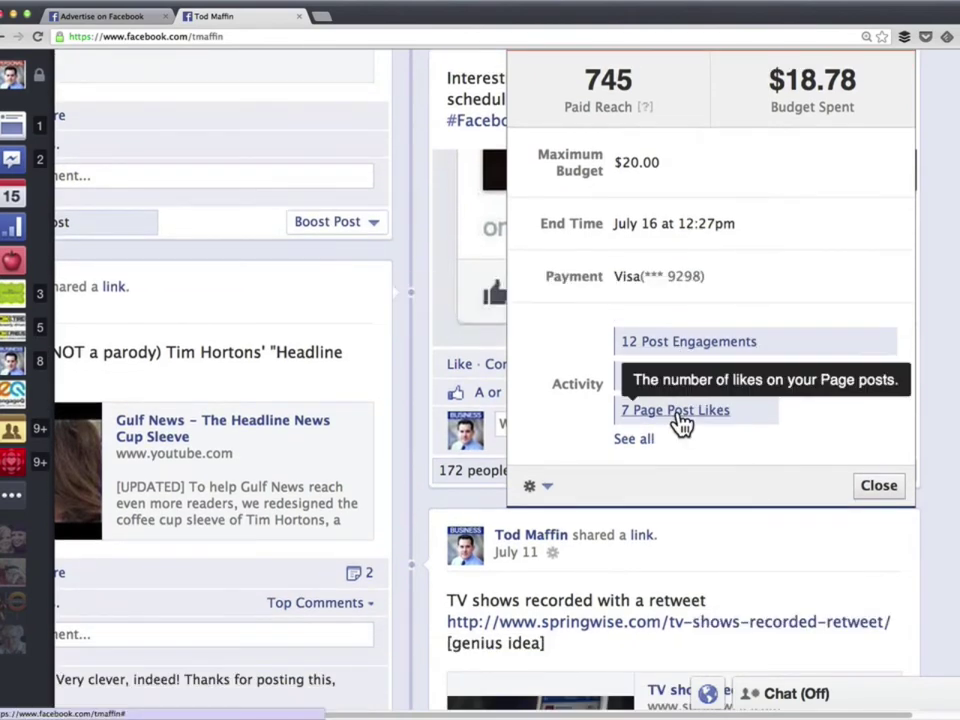
click(640, 442)
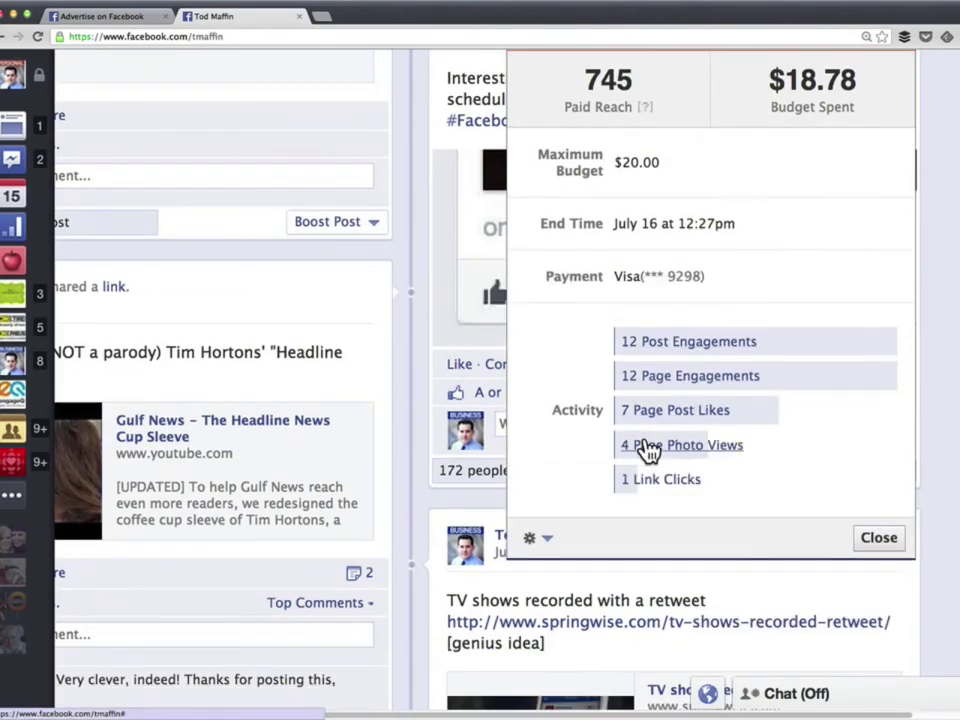
mouse_move(716, 455)
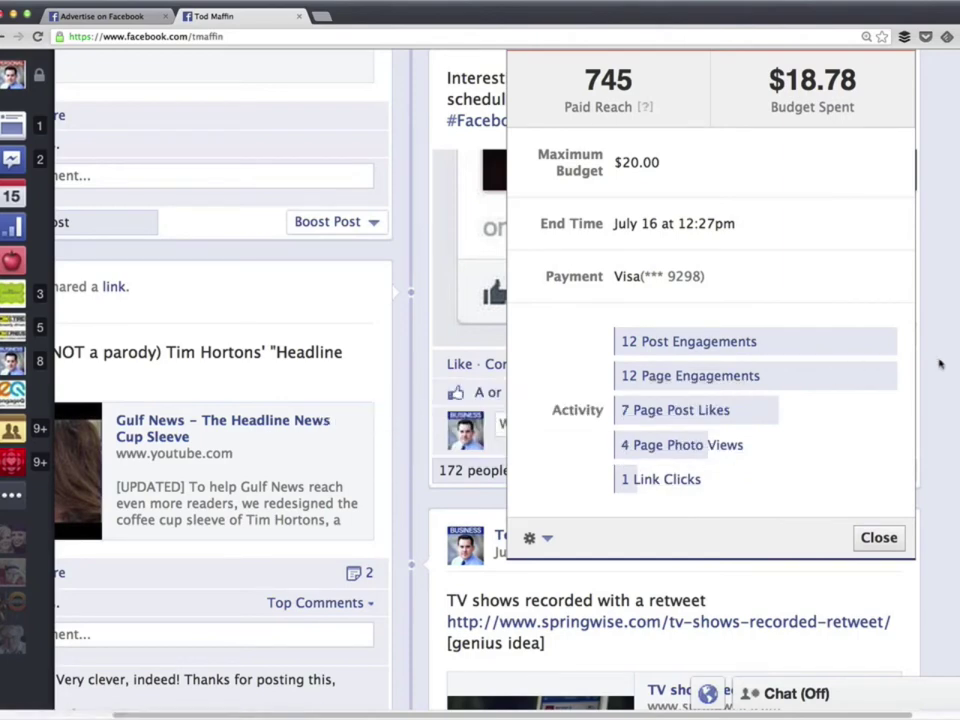
click(889, 538)
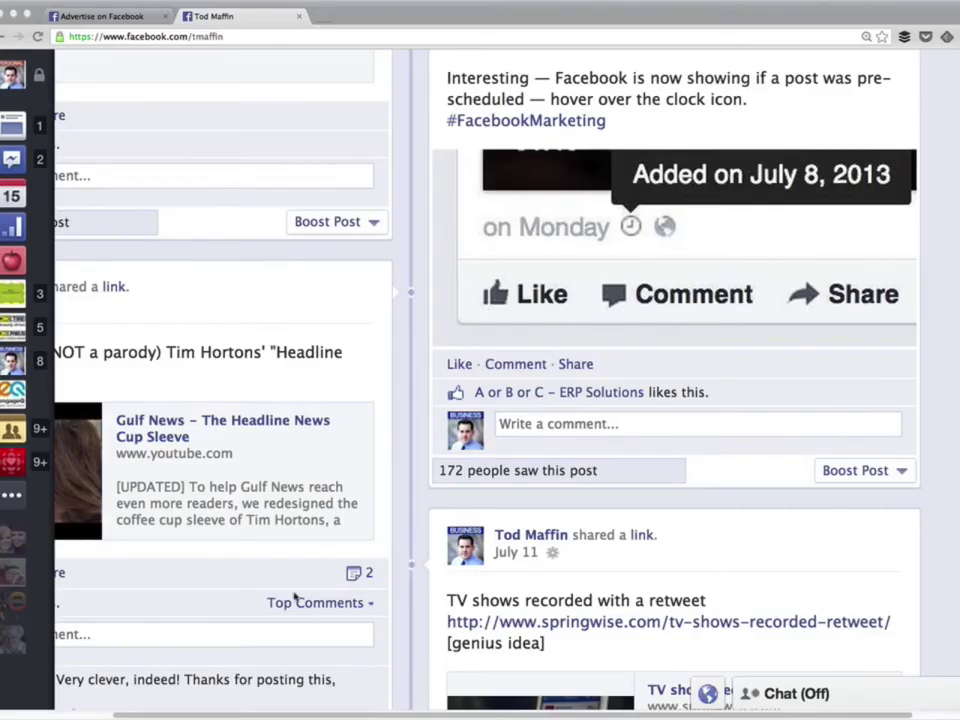
- Open the boost settings of the pre-scheduled post clock icon post, review its audience, payment and duration options, and cancel the boost
click(872, 483)
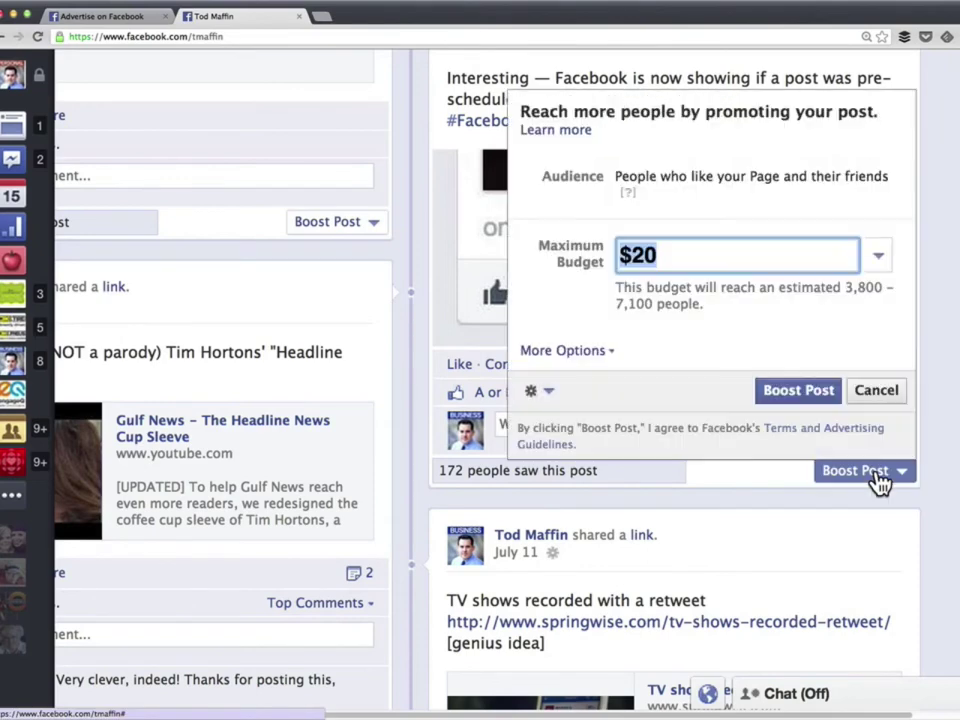
scroll(868, 273, up, 2)
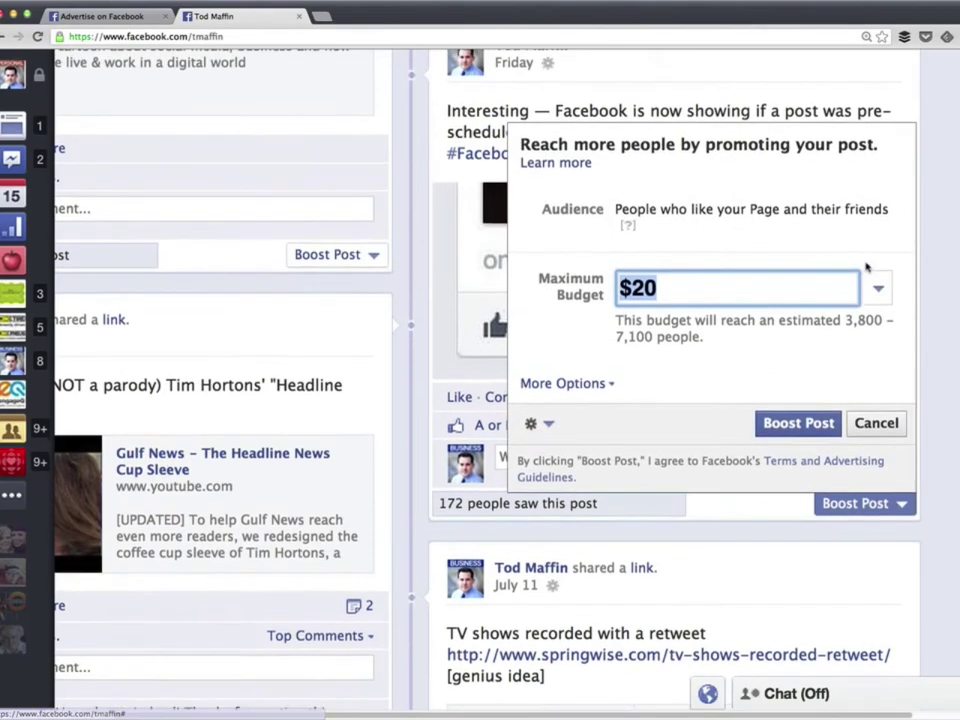
drag(615, 228, 888, 228)
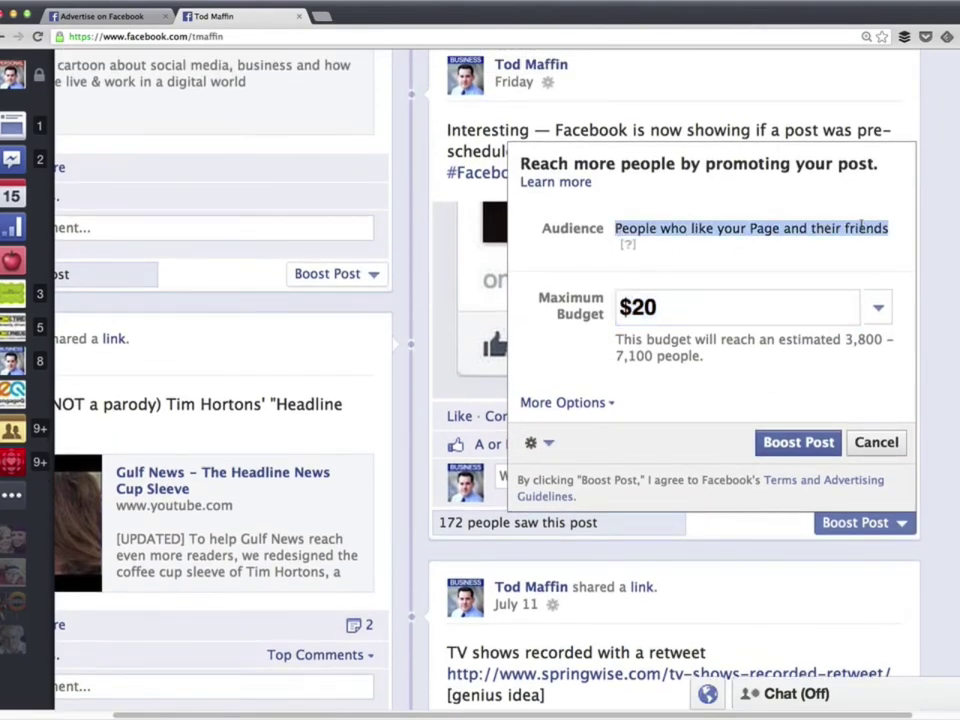
click(536, 442)
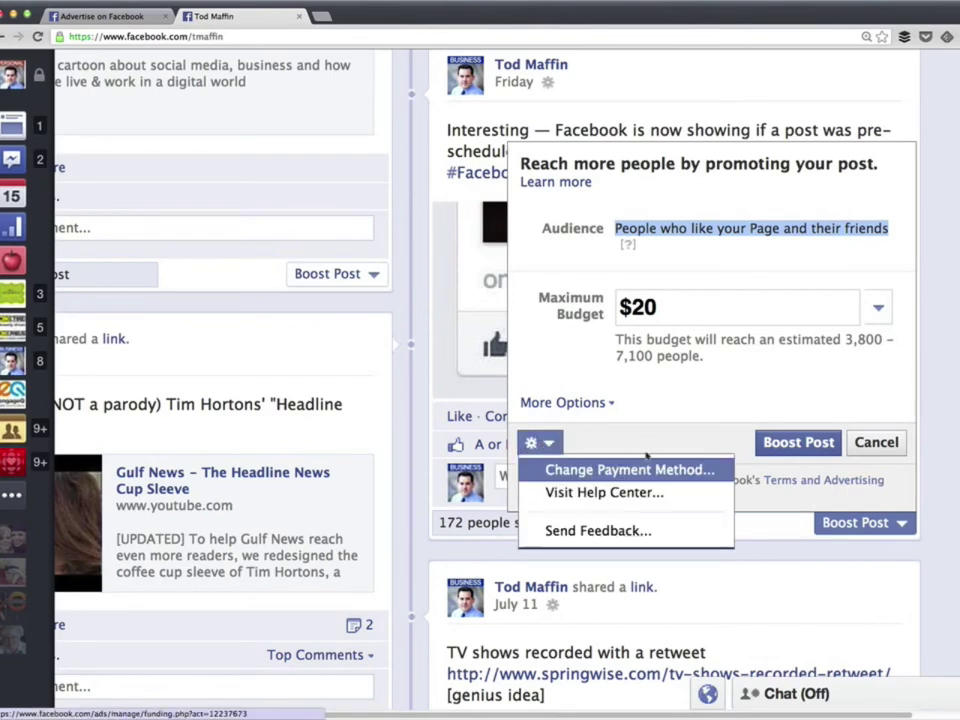
click(612, 402)
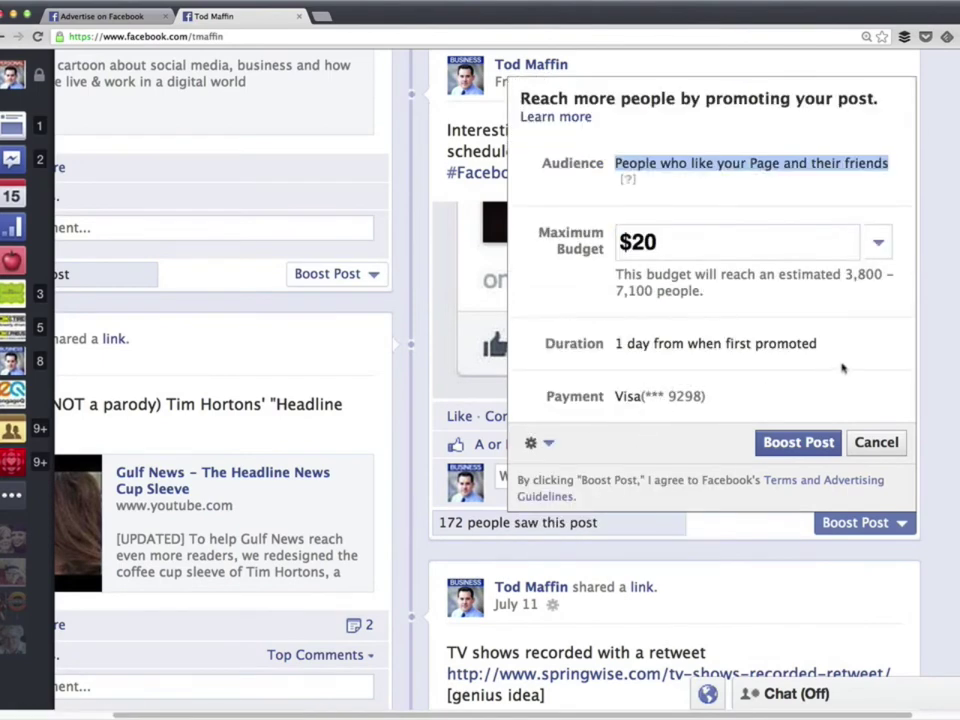
click(872, 446)
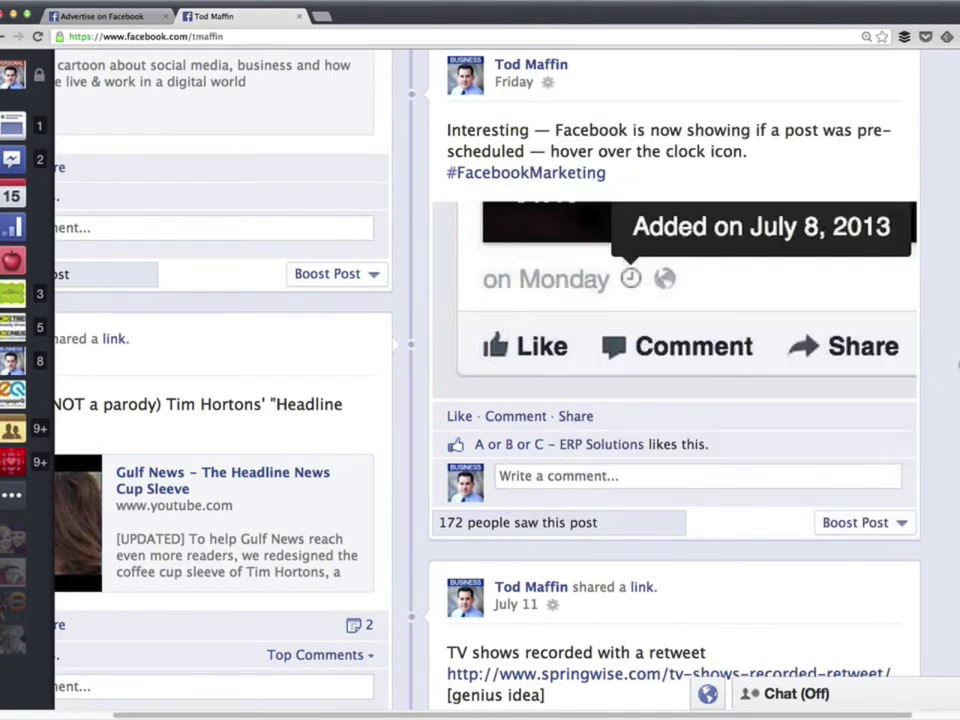
- Return to the Advertise on Facebook page and choose the SWARM Methodology post as the Page post to promote
key(ctrl+shift+Tab)
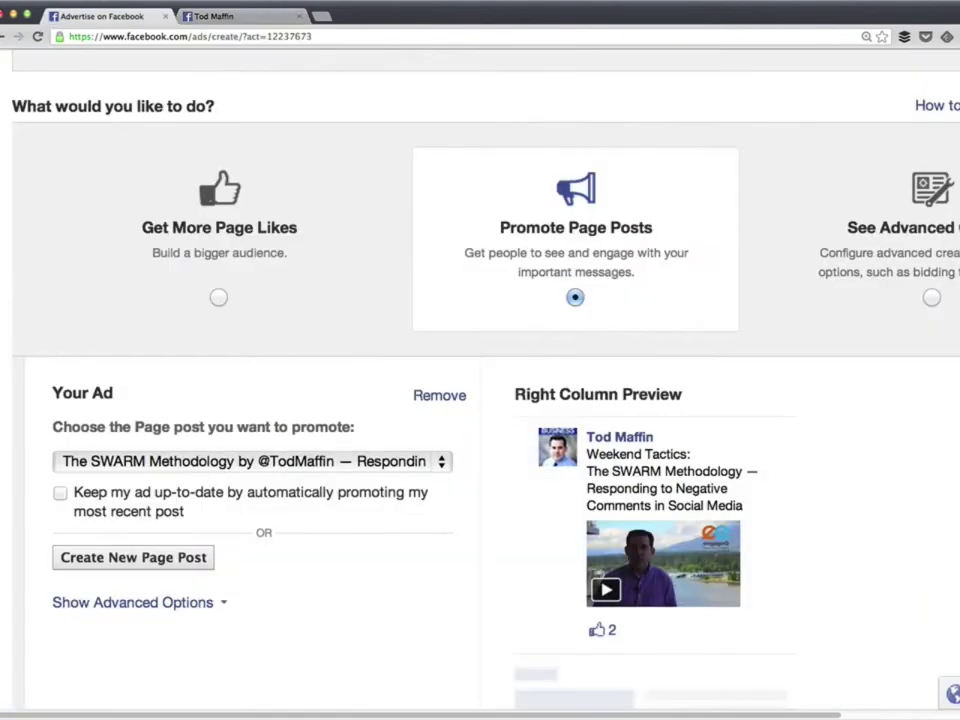
scroll(928, 290, up, 5)
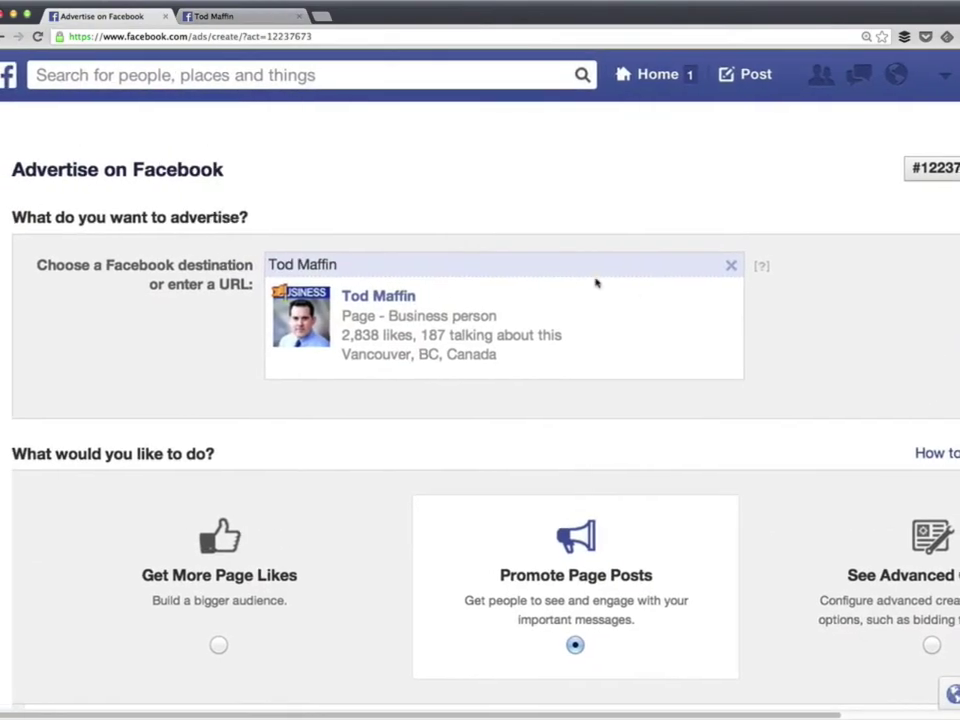
scroll(430, 285, down, 3)
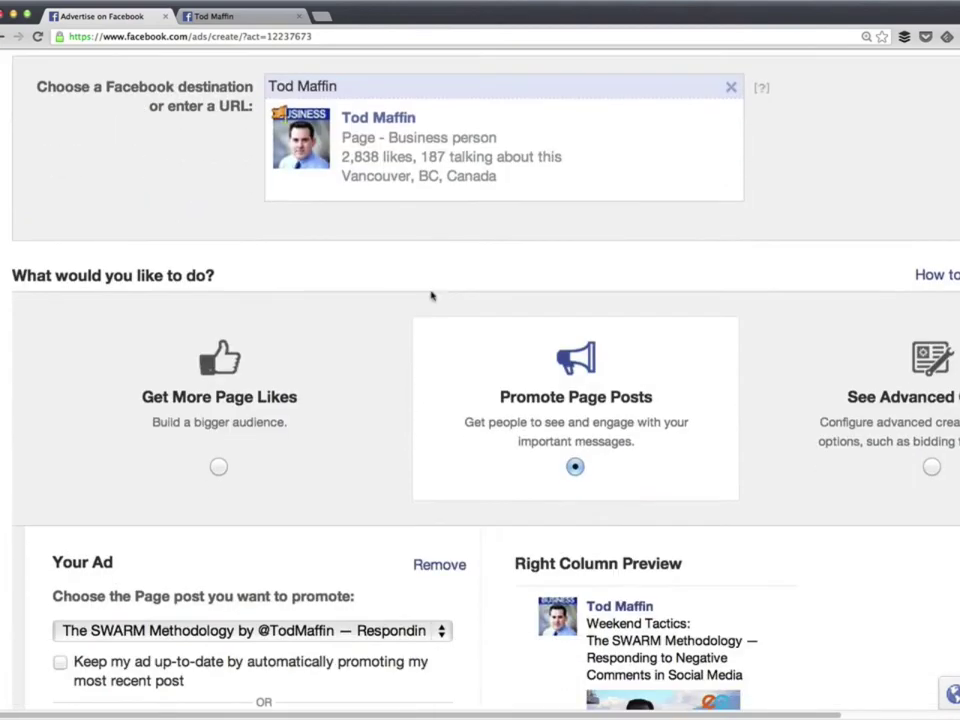
scroll(639, 441, down, 4)
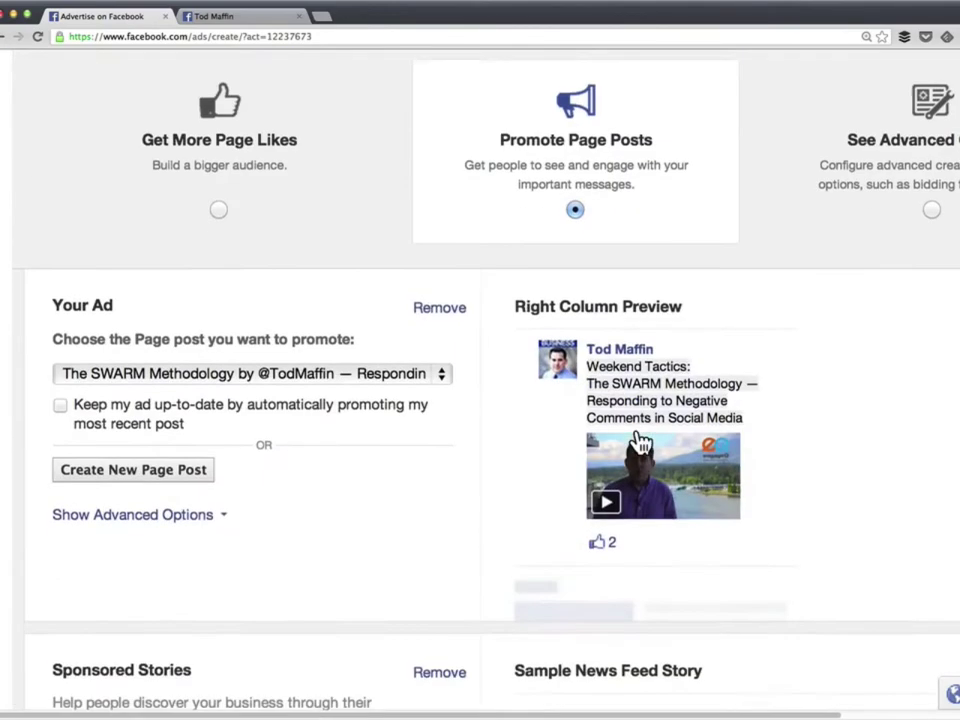
click(360, 358)
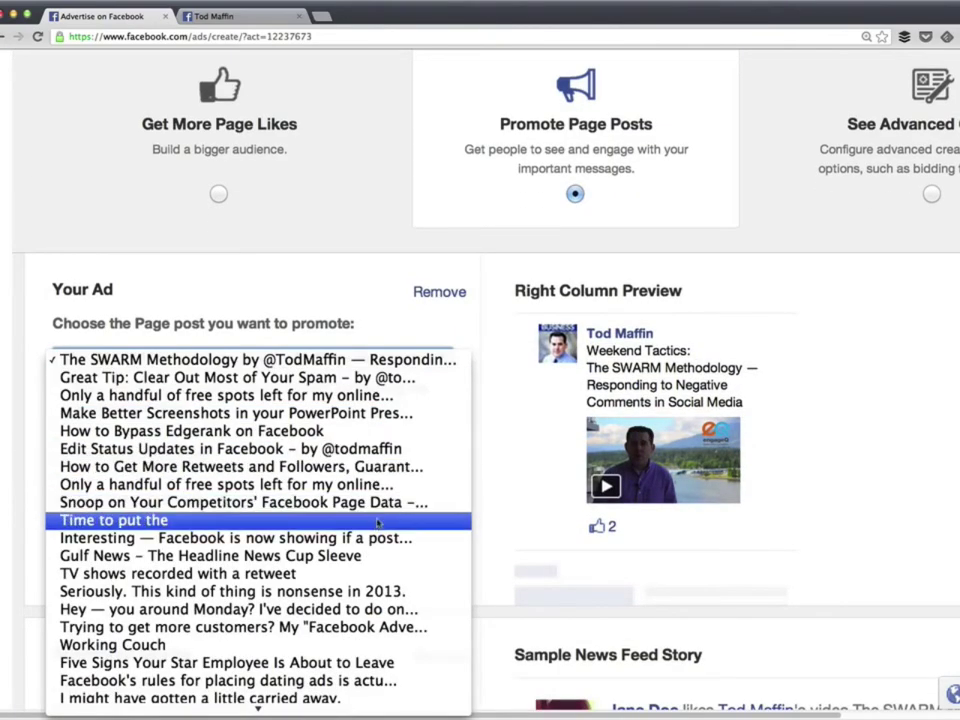
click(380, 360)
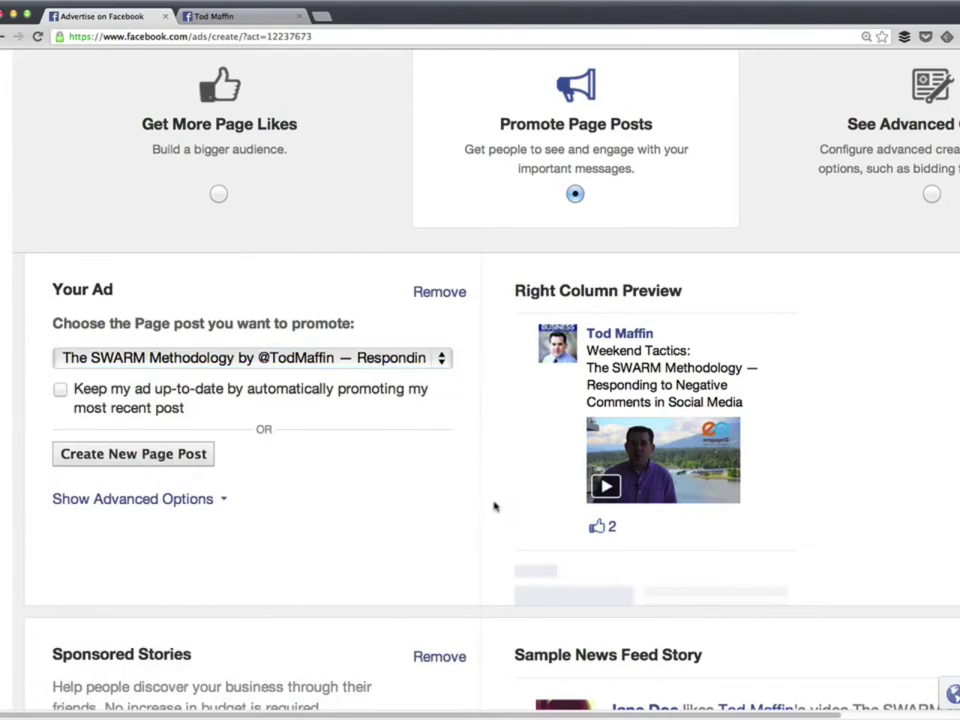
- Review the Sponsored Stories section and the text of its sample news feed story about the SWARM Methodology post
scroll(494, 507, down, 5)
scroll(494, 506, up, 3)
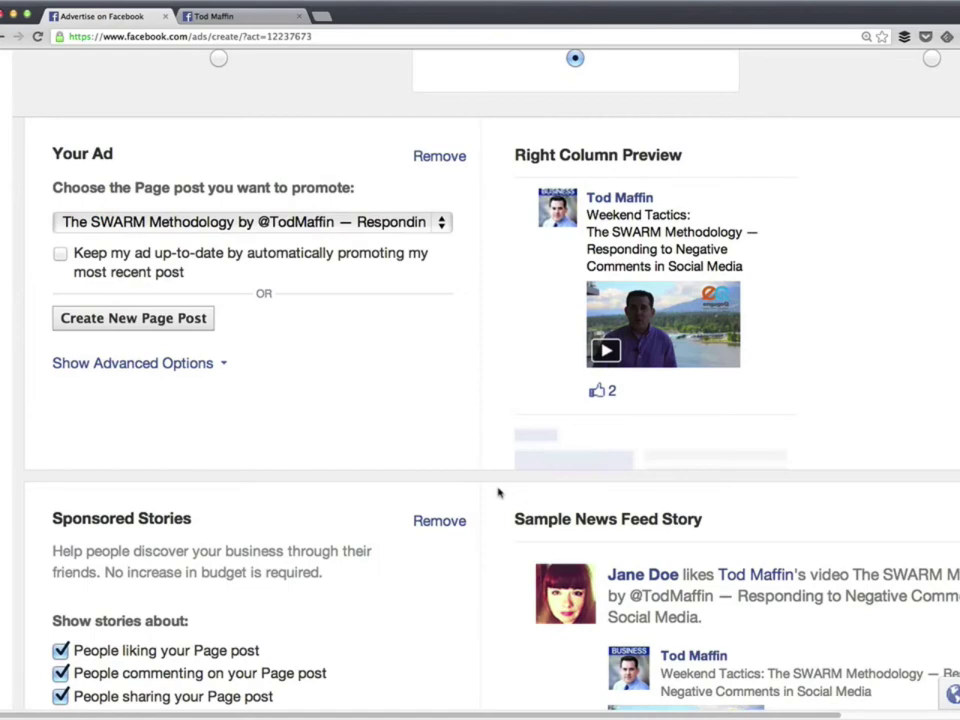
scroll(469, 249, down, 3)
scroll(462, 254, right, 3)
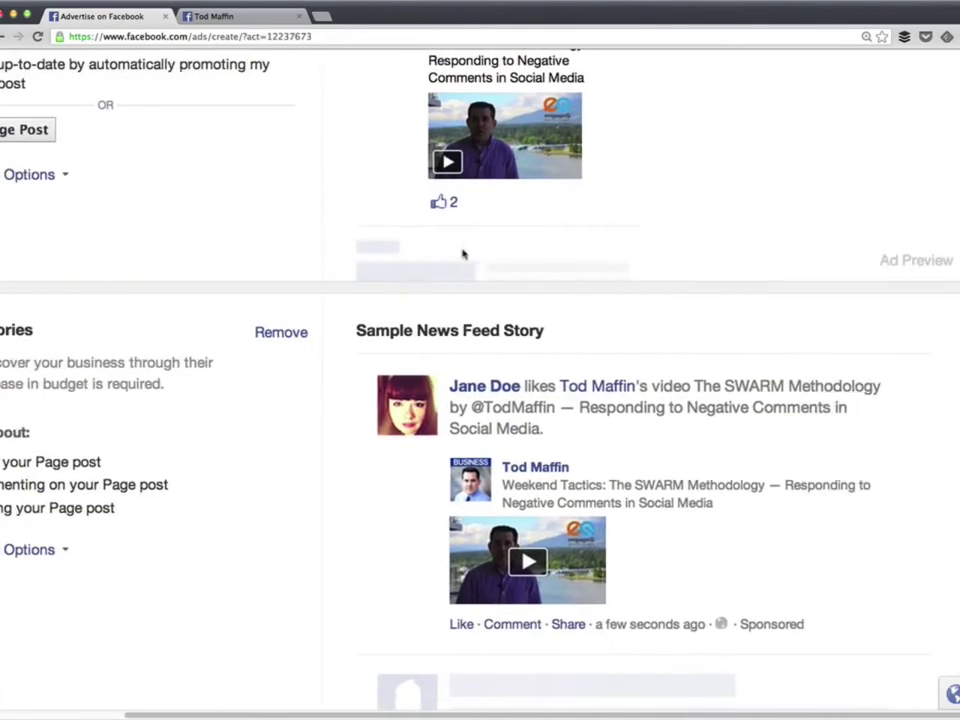
drag(740, 525, 443, 387)
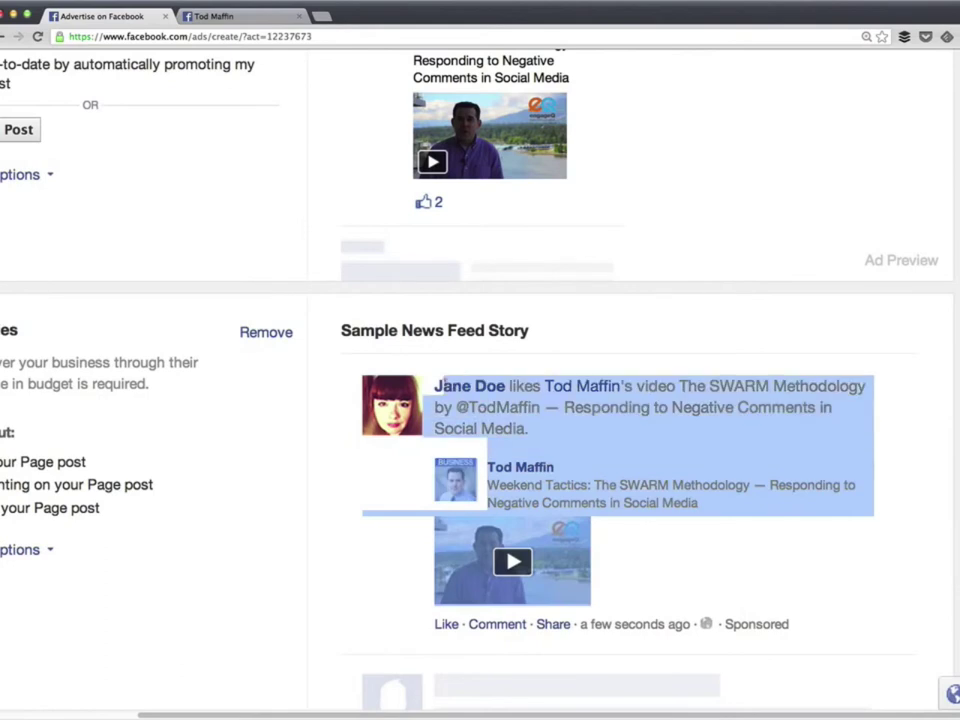
click(732, 436)
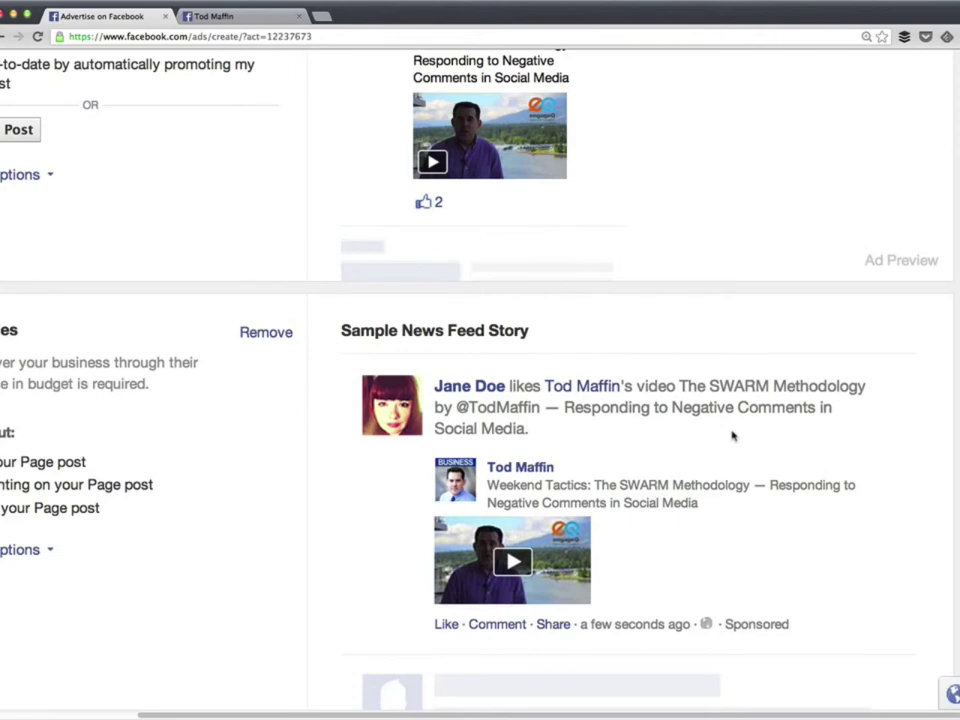
- Remove the Sponsored Stories from the SWARM Methodology post ad
scroll(732, 436, left, 4)
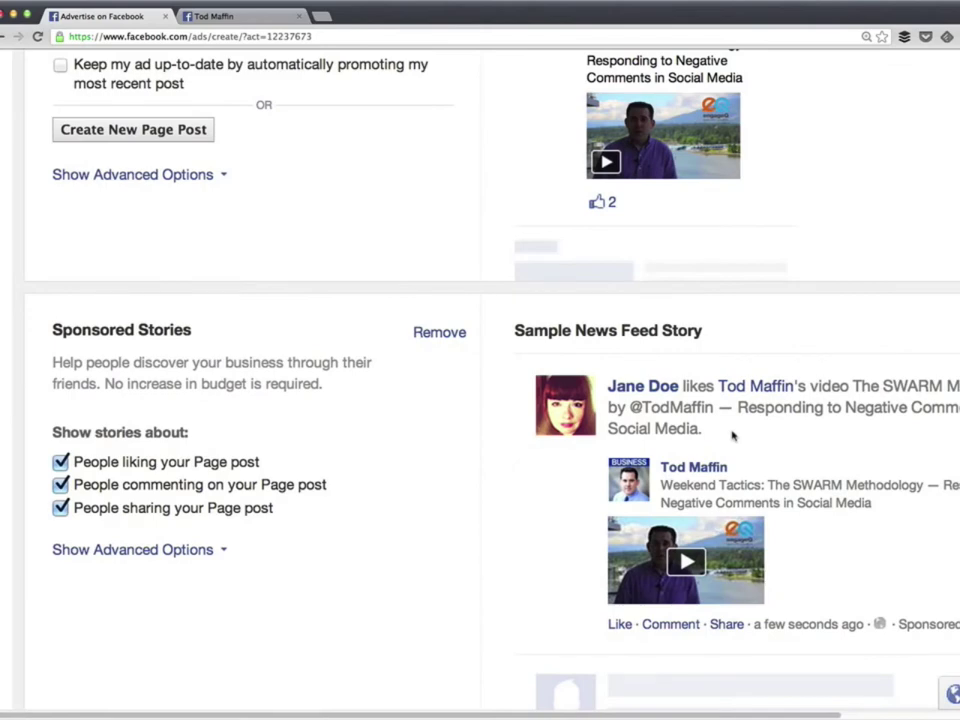
click(439, 334)
scroll(437, 335, up, 3)
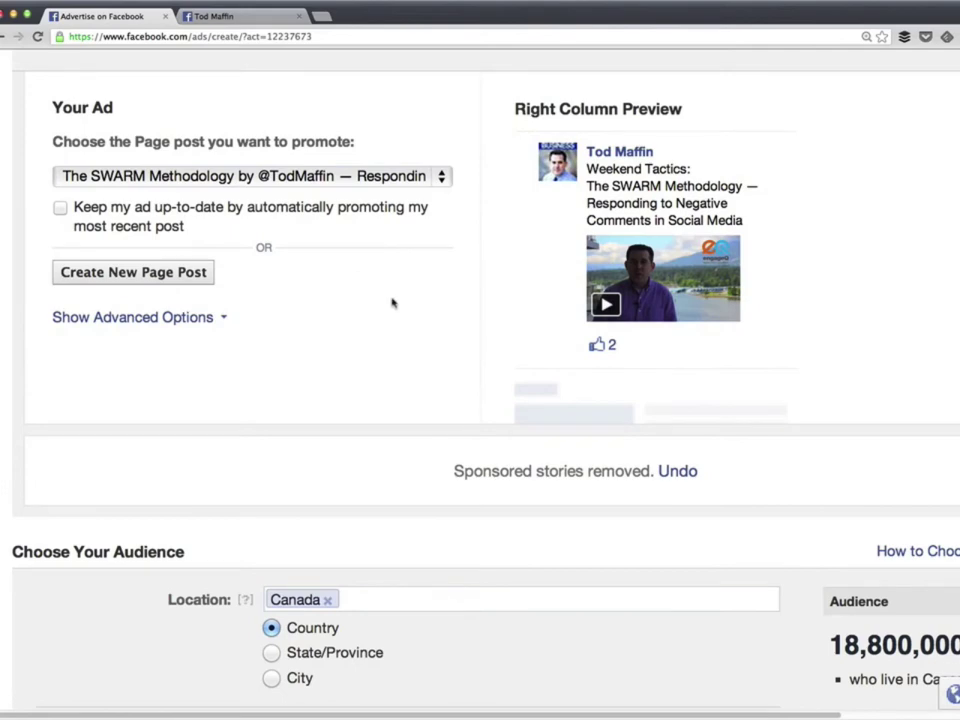
- Set the ad audience's age range from 20 to 55
scroll(392, 303, down, 4)
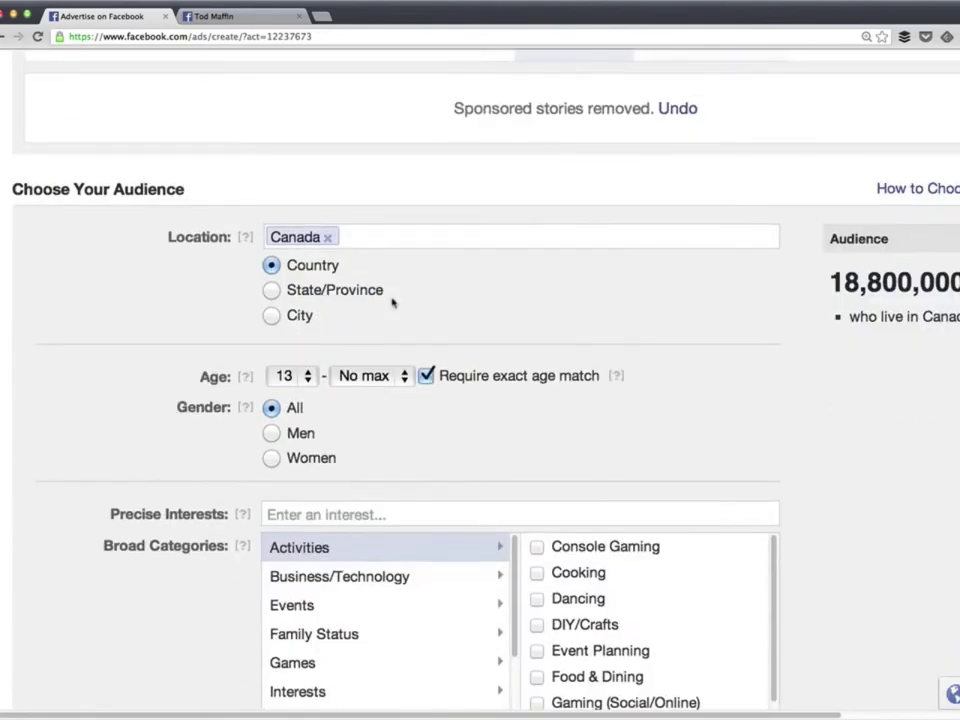
scroll(392, 303, up, 4)
scroll(392, 303, up, 3)
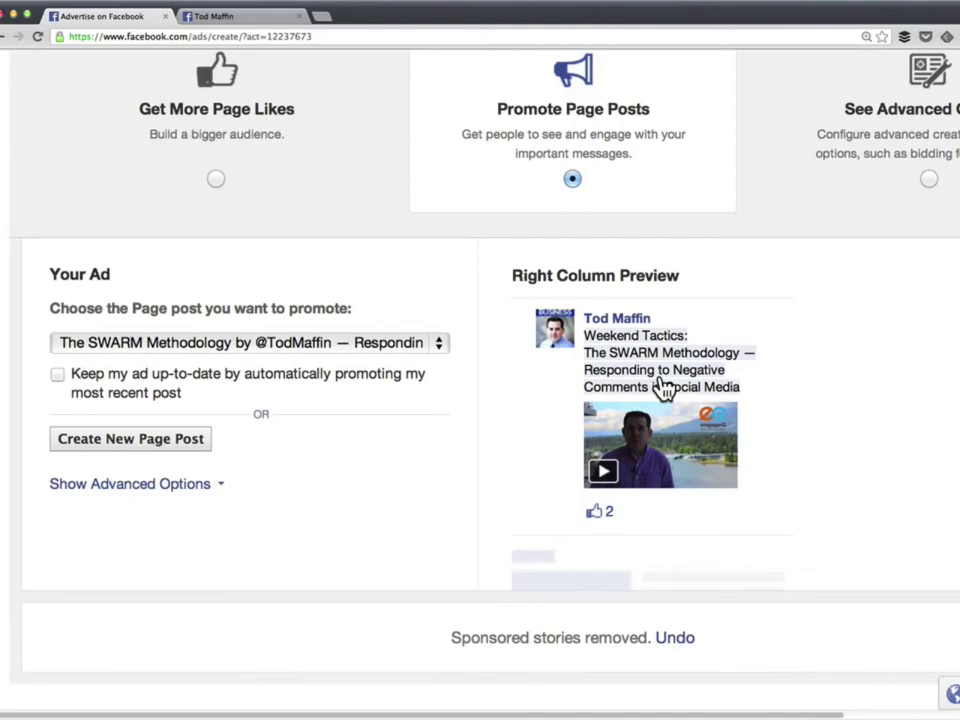
scroll(664, 388, down, 1)
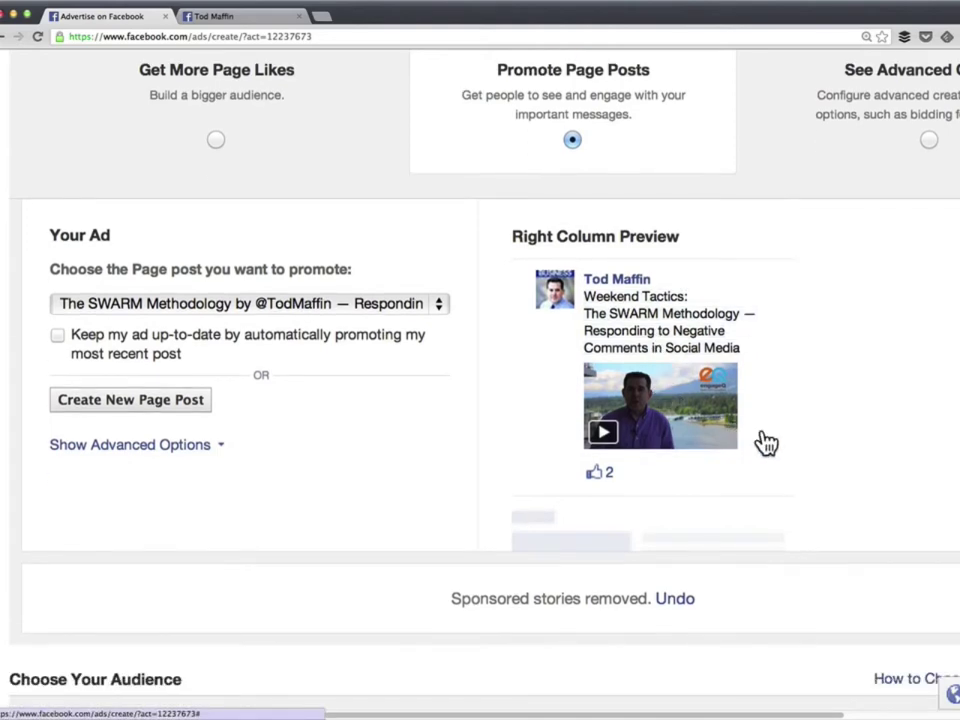
scroll(806, 446, down, 10)
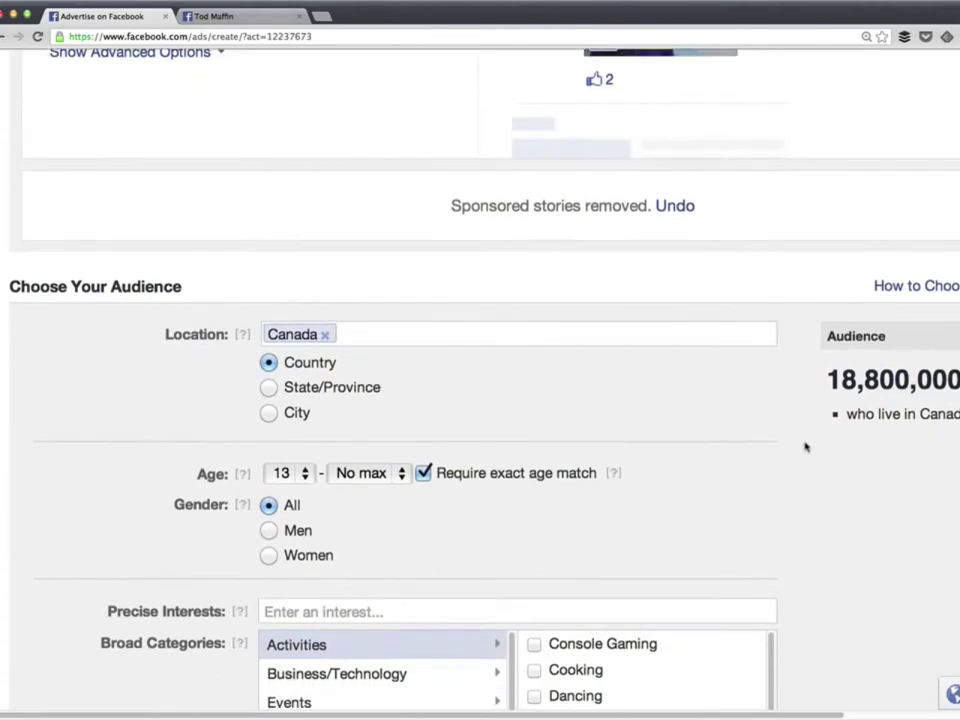
click(299, 417)
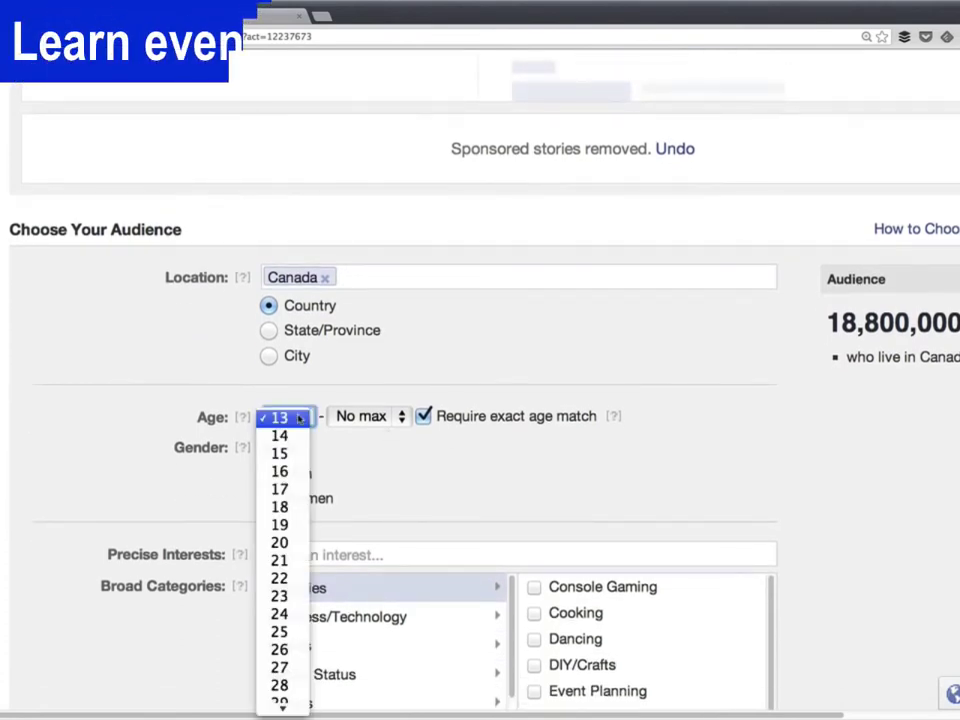
click(281, 544)
click(380, 417)
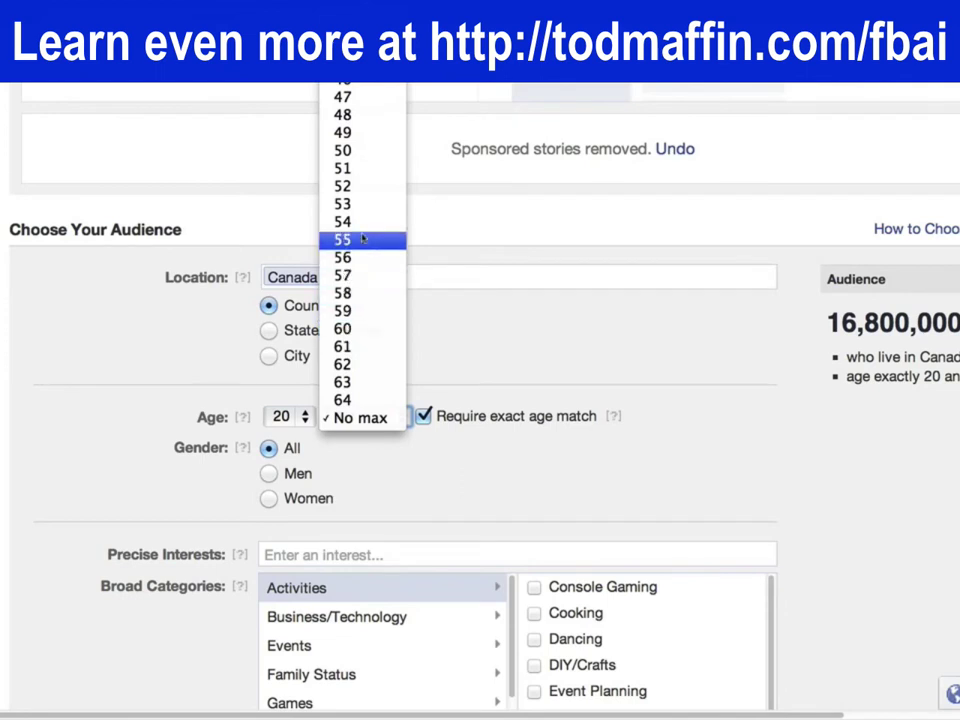
click(364, 239)
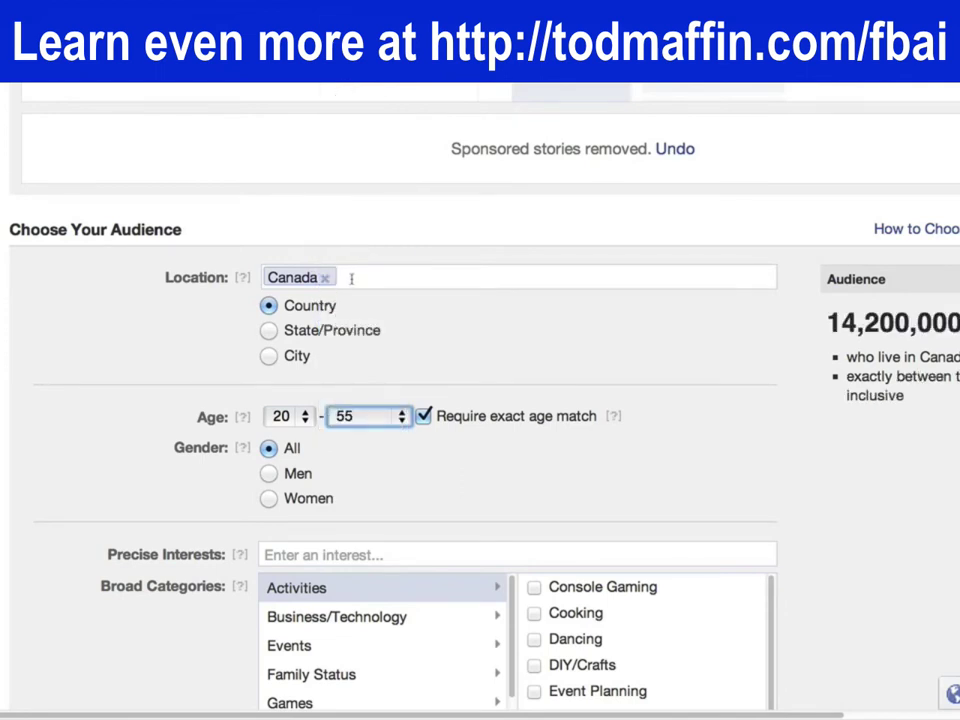
- Add United States and United Kingdom to the audience locations alongside Canada
click(351, 279)
text(uni)
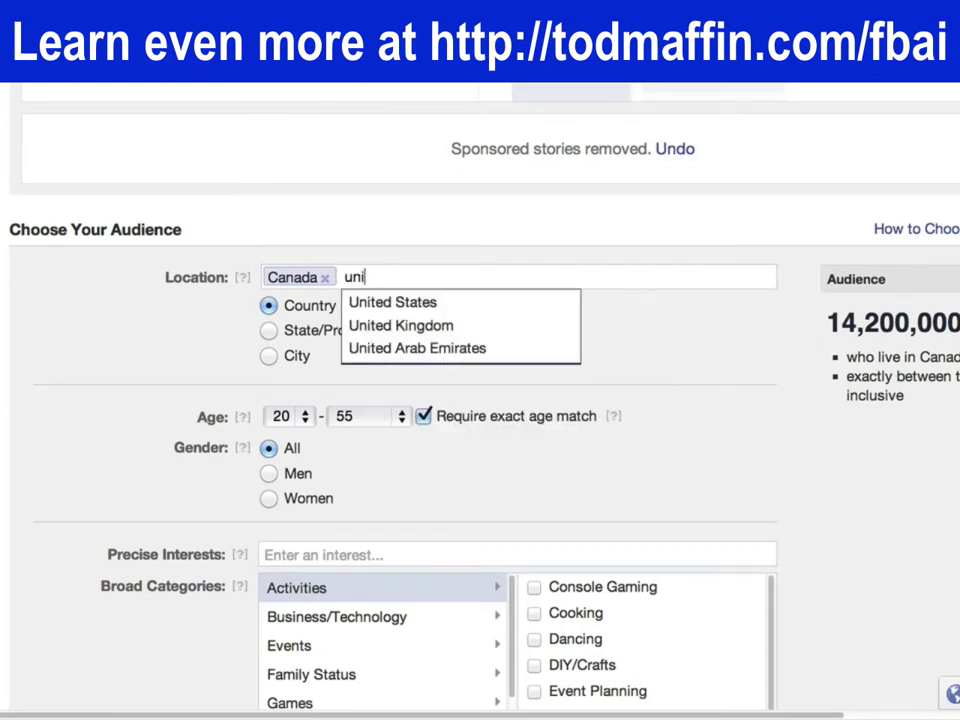
key(Return)
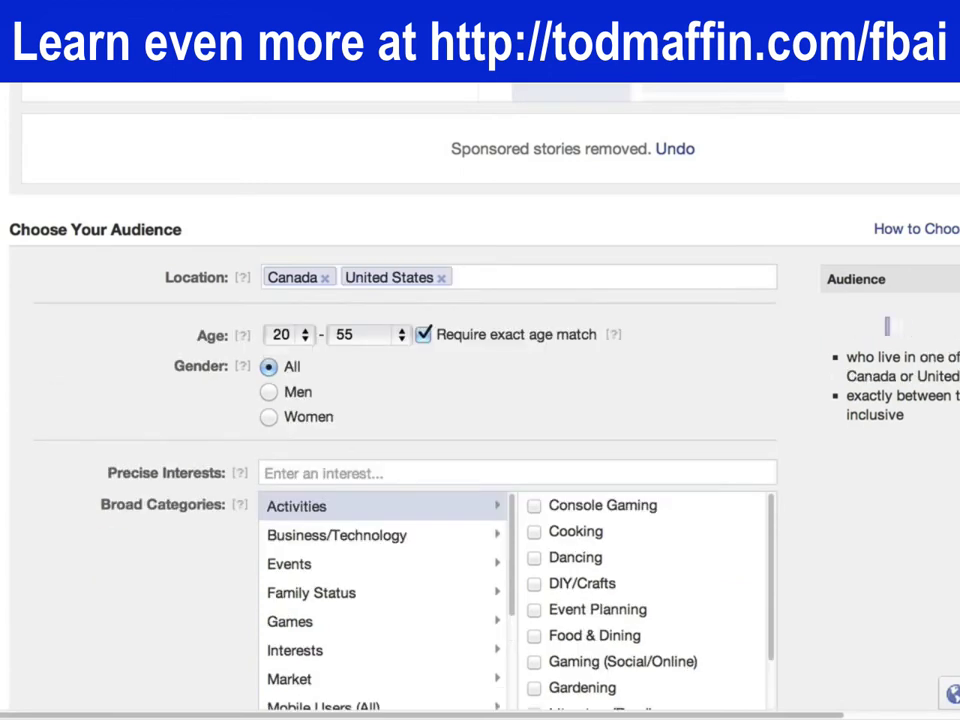
text(unit)
key(Down)
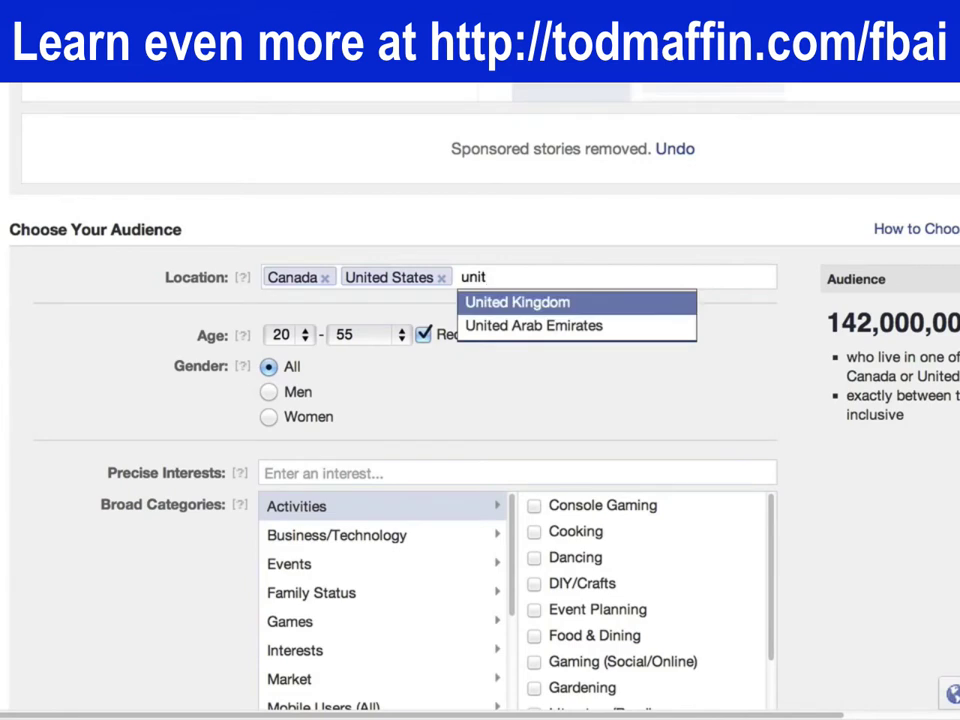
key(Return)
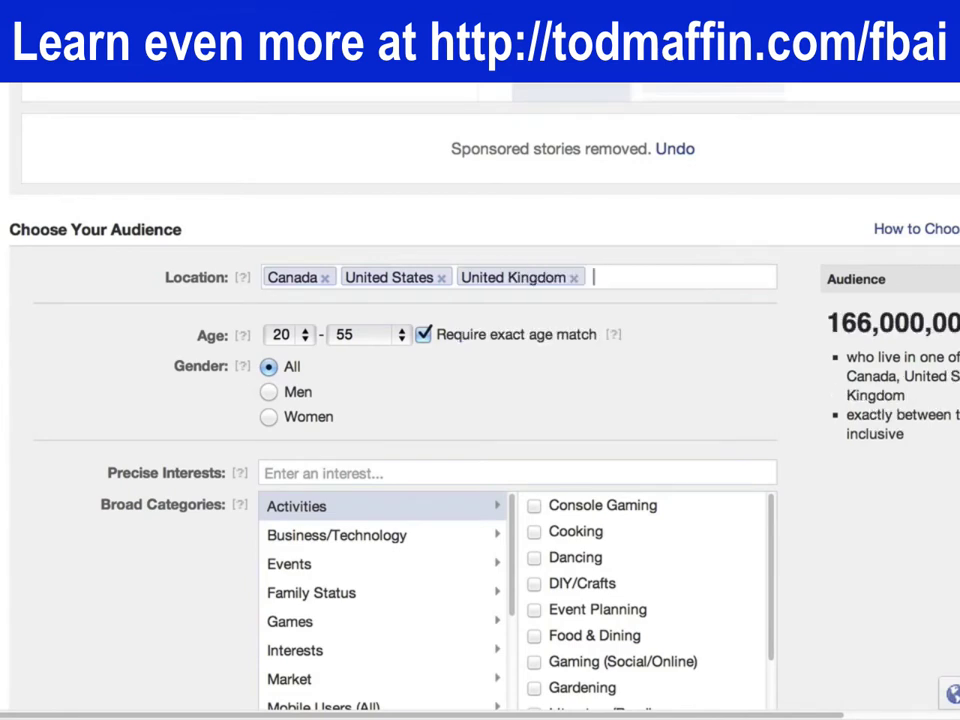
scroll(480, 400, right, 2)
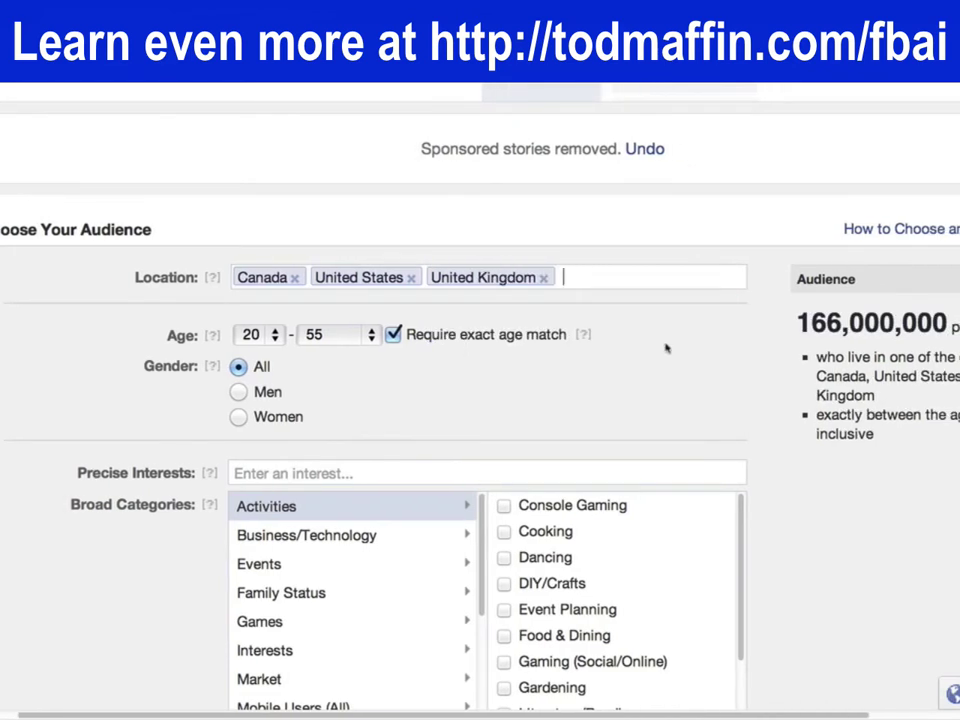
scroll(818, 369, left, 2)
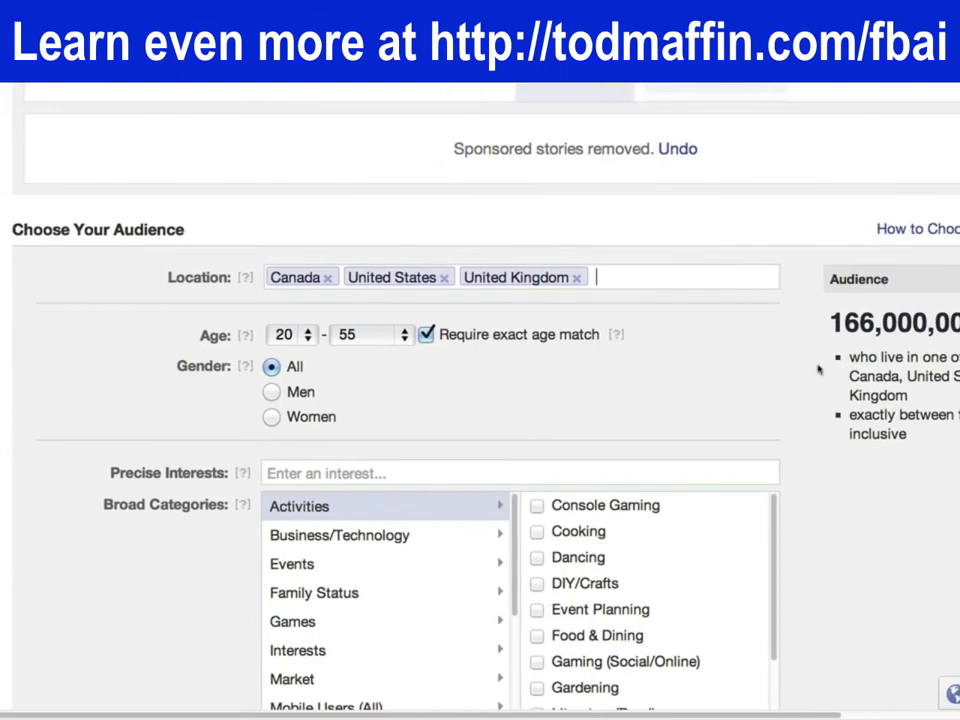
- Try the Food & Dining broad category under Activities as an audience filter and clear it again
scroll(818, 369, down, 3)
scroll(818, 369, down, 3)
scroll(818, 366, up, 3)
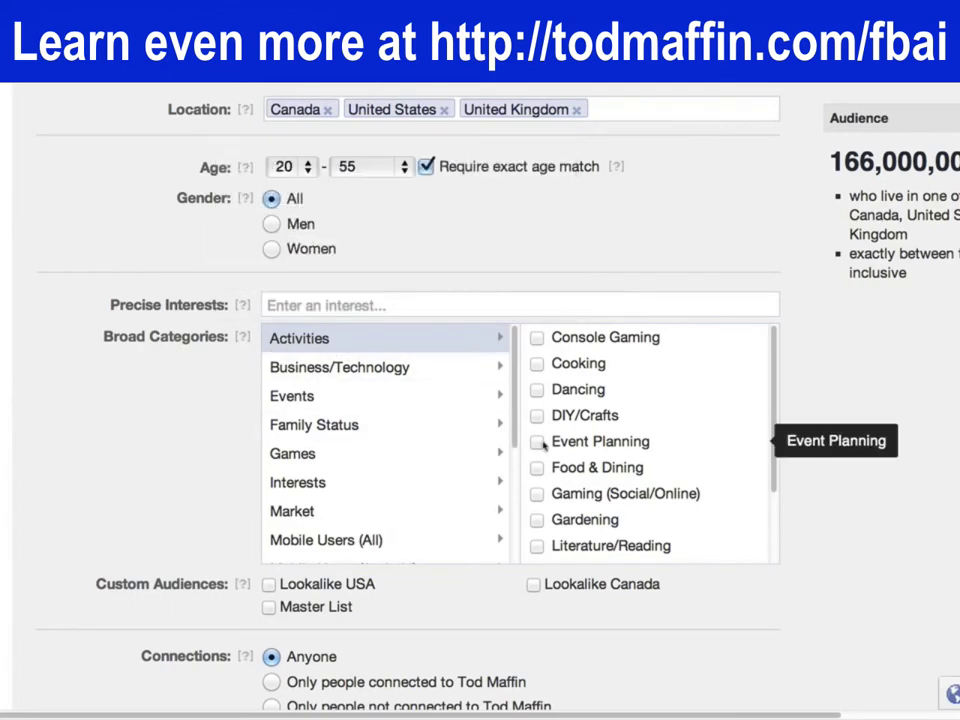
click(537, 467)
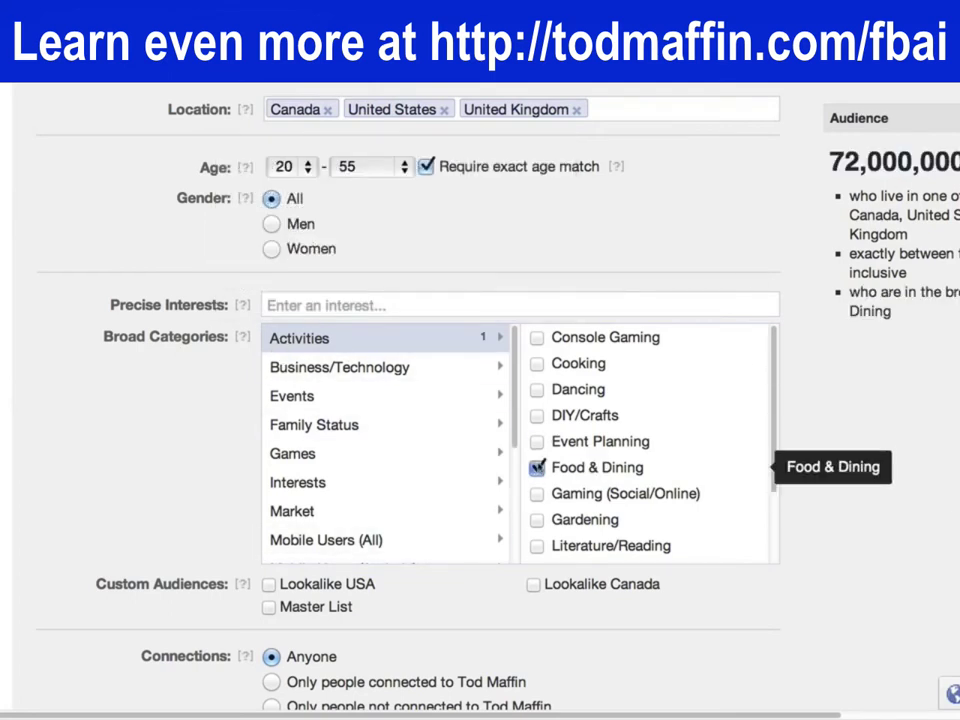
click(537, 467)
- Examine the broad category options under Interests, Family Status, Activities and Business/Technology
click(334, 488)
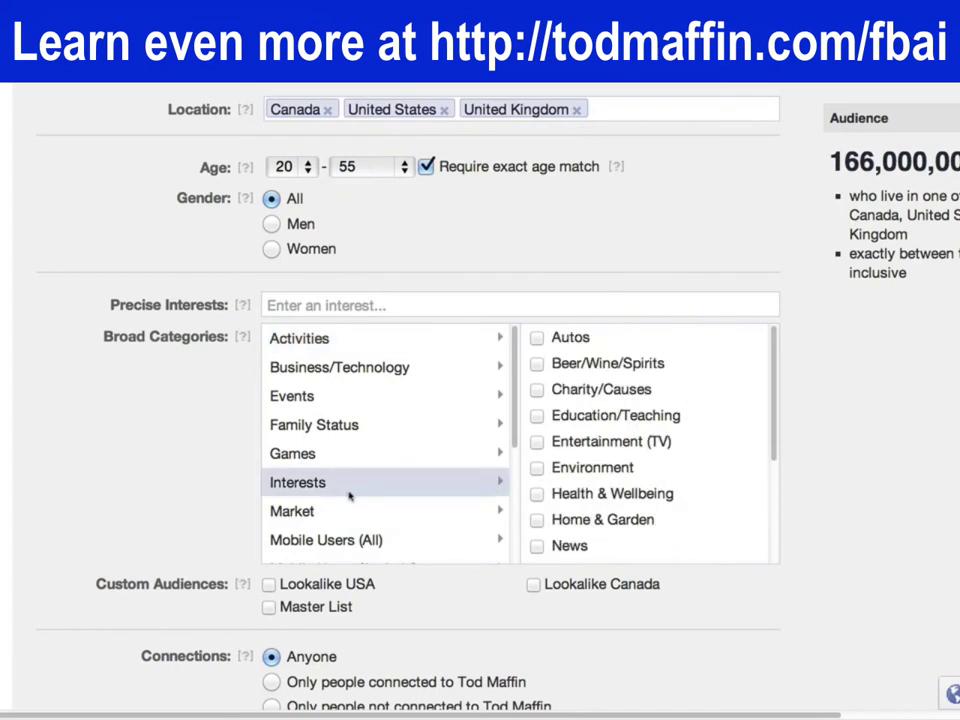
click(400, 427)
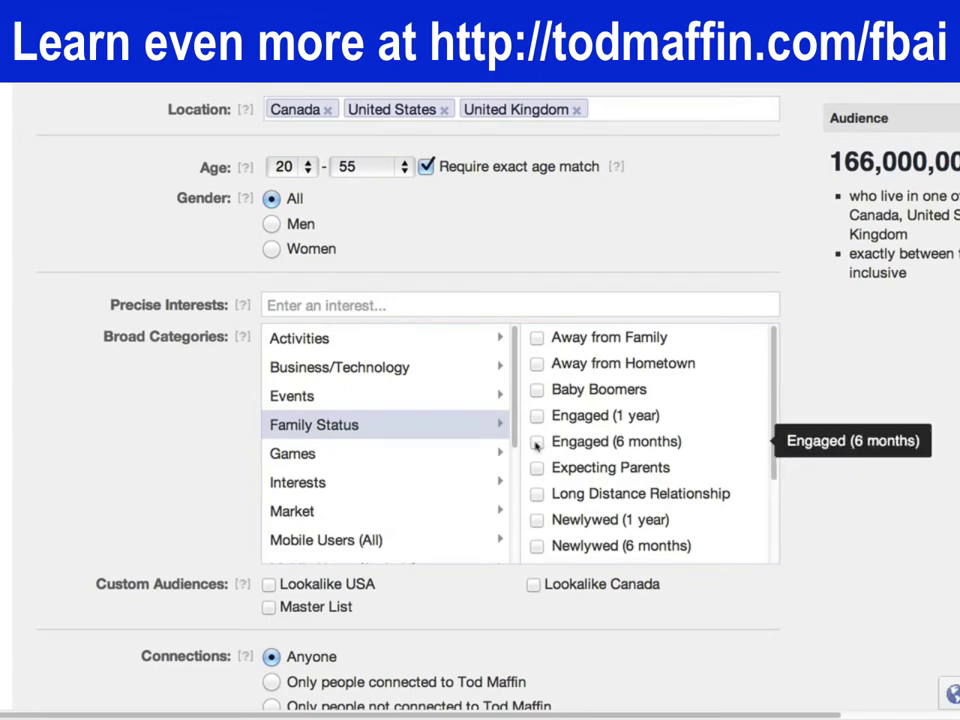
scroll(538, 447, down, 3)
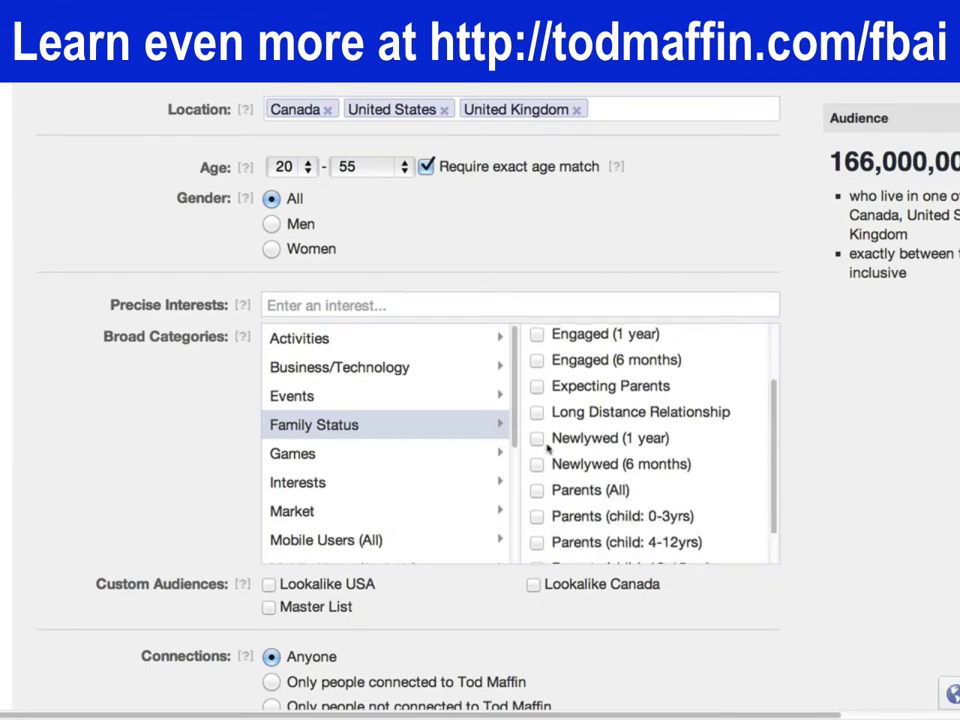
click(399, 339)
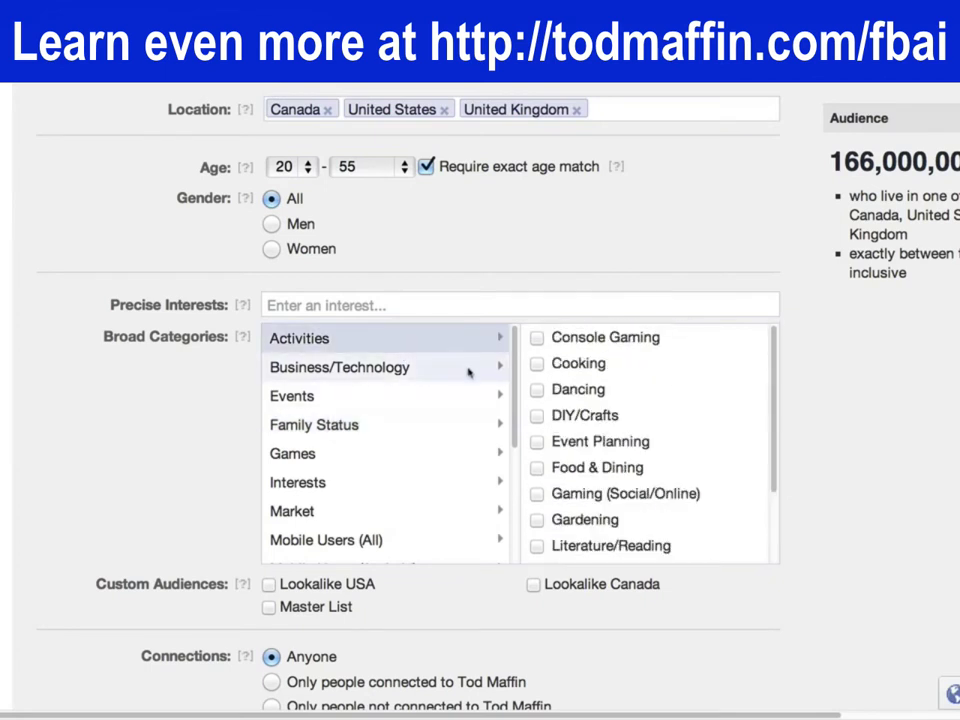
click(404, 368)
scroll(414, 456, down, 6)
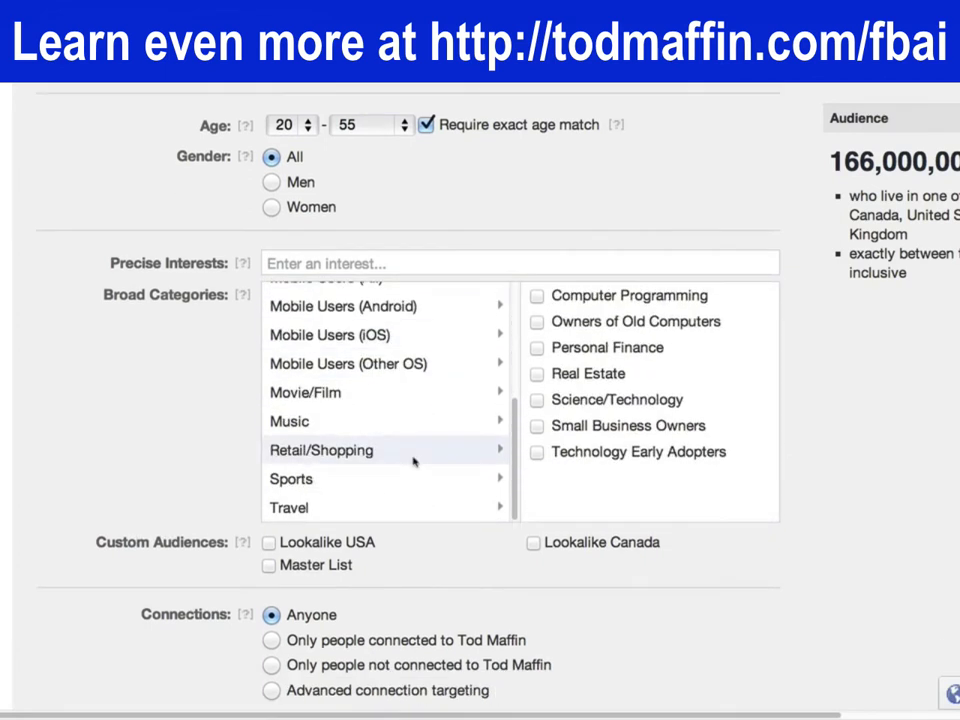
scroll(414, 460, up, 5)
scroll(358, 392, up, 3)
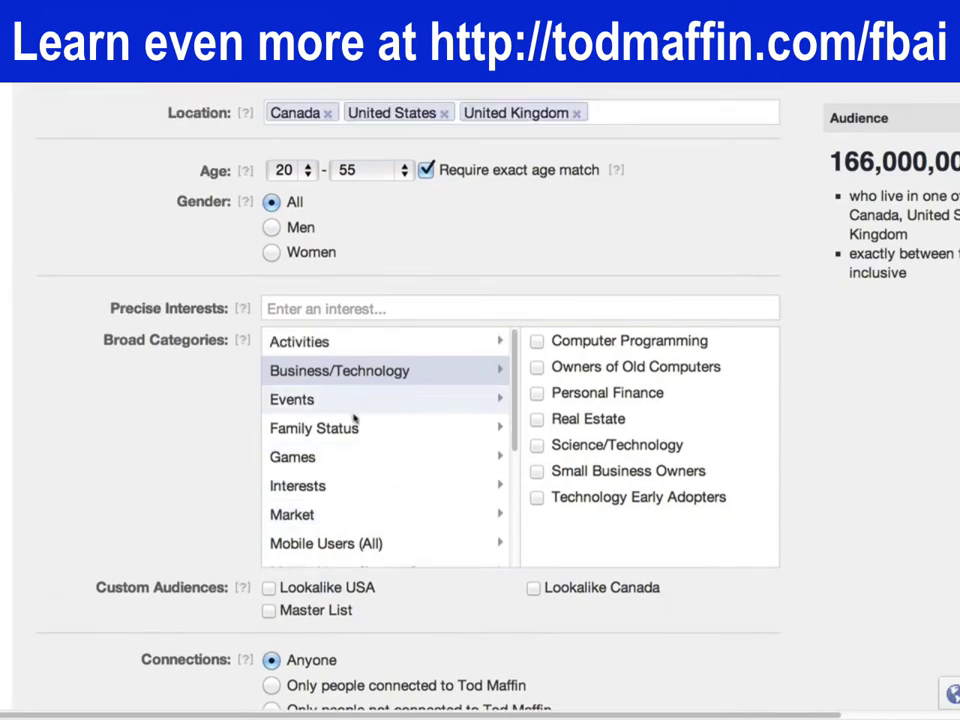
click(362, 430)
scroll(583, 437, down, 3)
scroll(581, 435, up, 5)
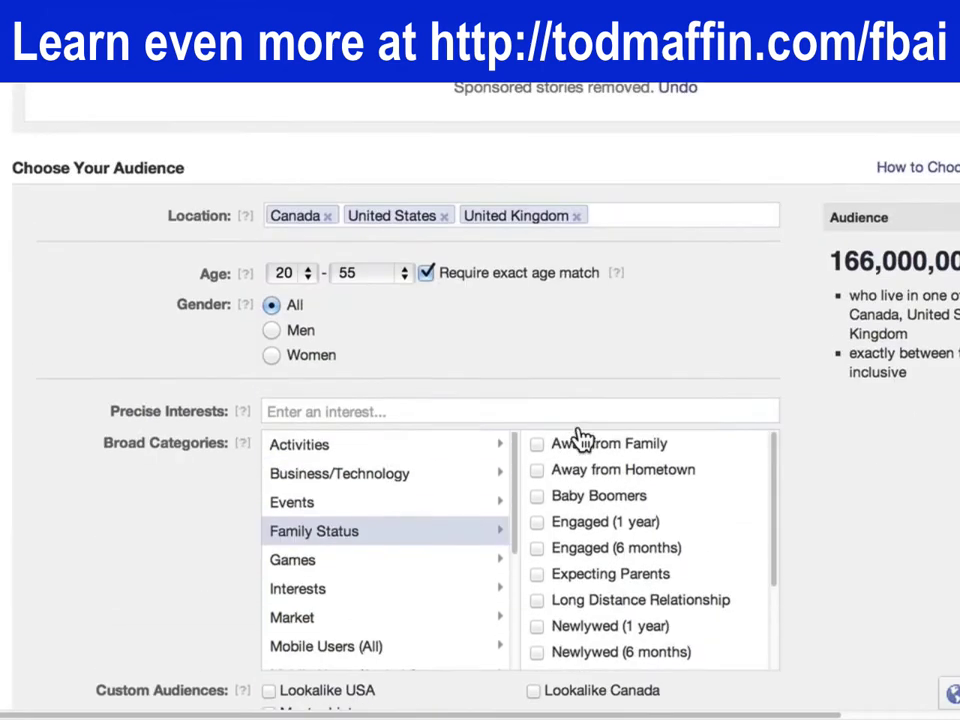
- Try the Recently Moved category under Events as an audience filter and clear it again
click(422, 502)
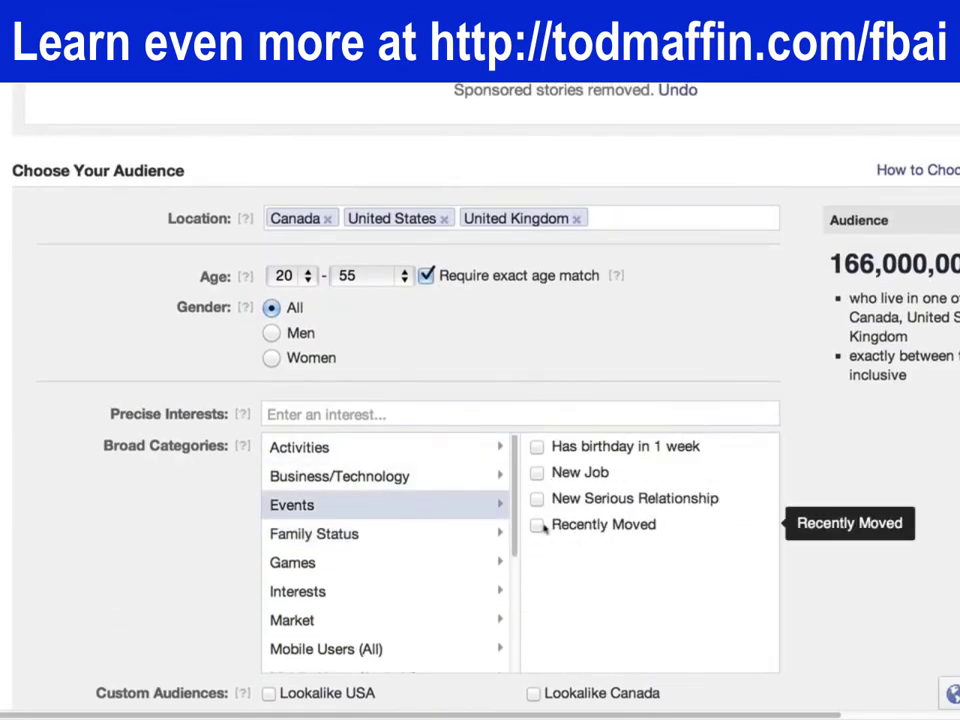
click(538, 525)
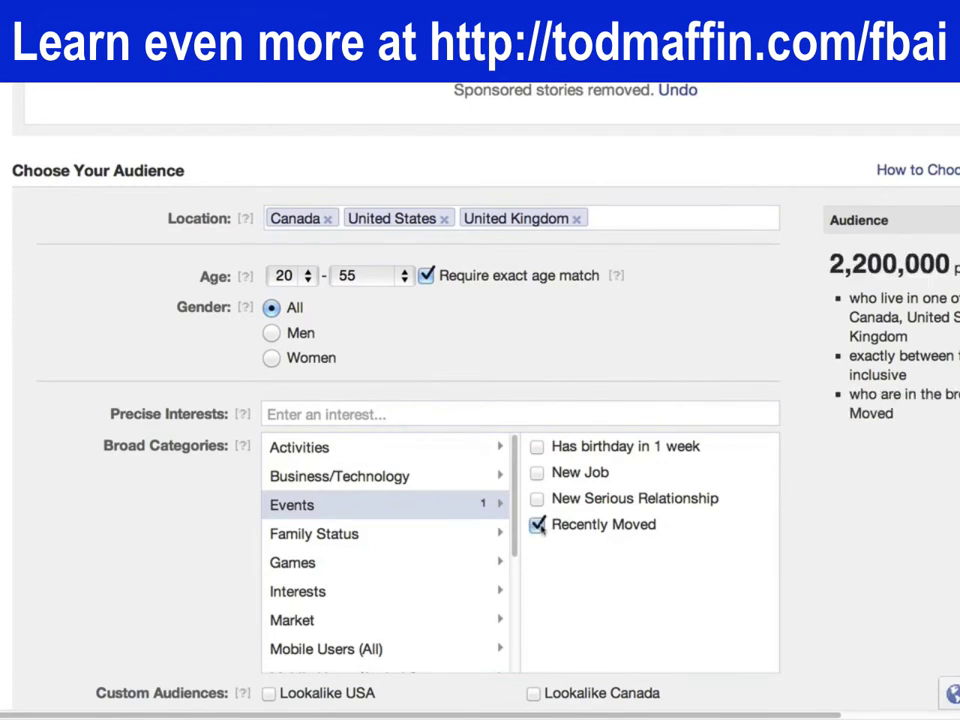
click(538, 525)
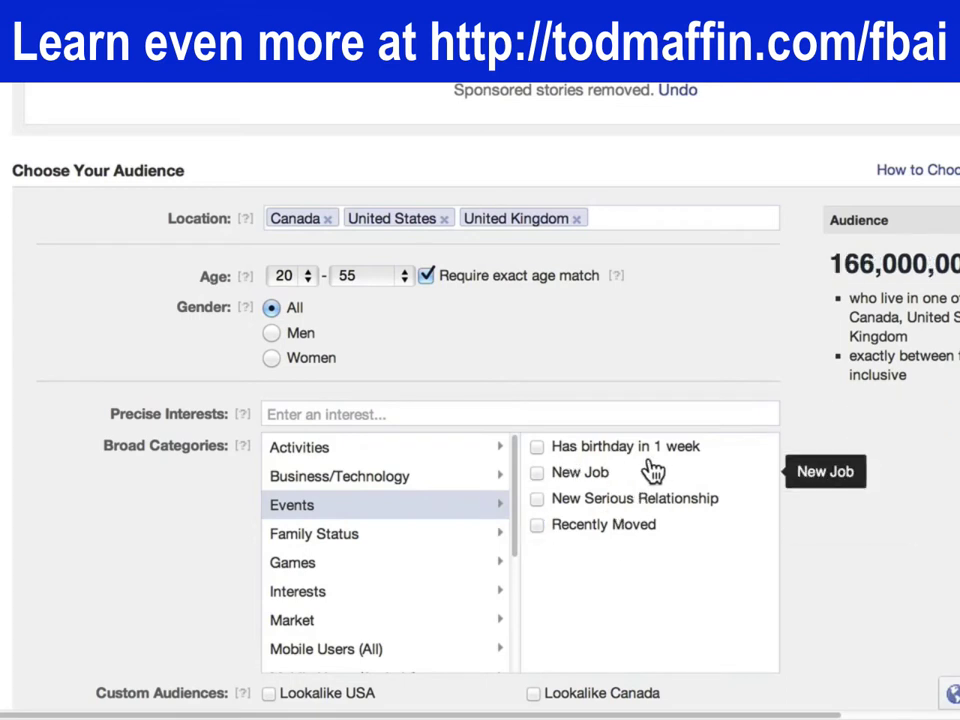
- Search the precise interests for digital marketing and choose the Digital Marketing entry
click(322, 416)
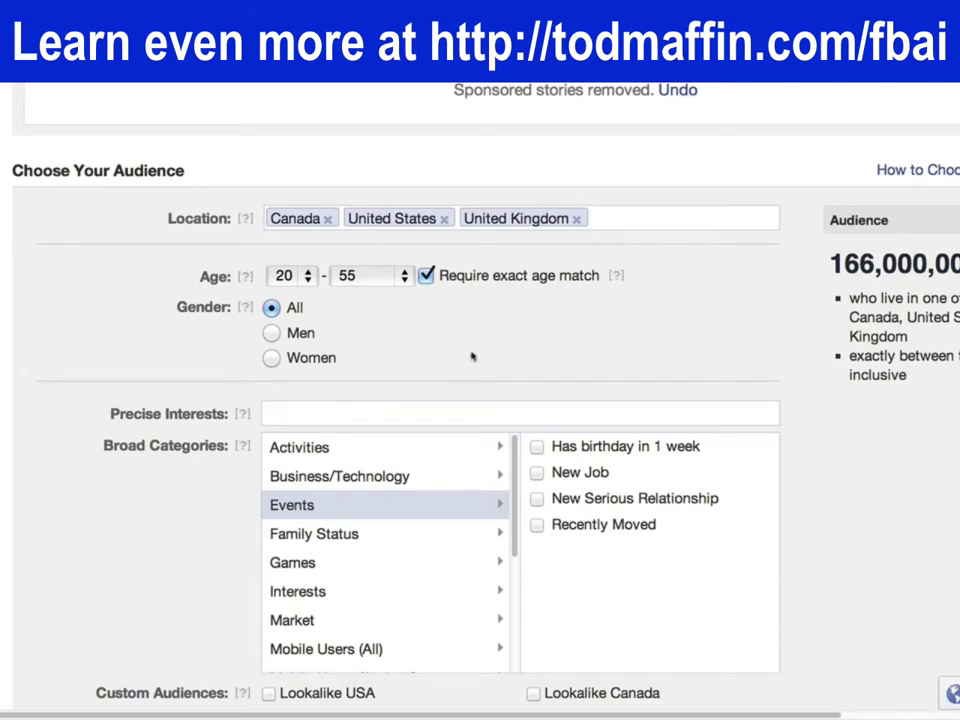
text(digiti)
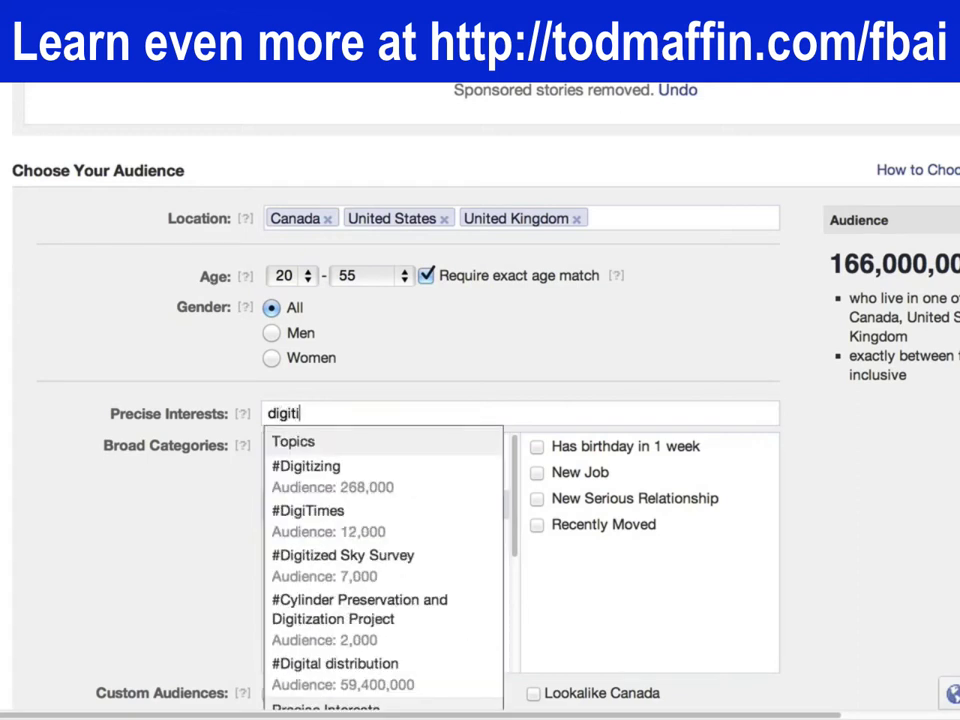
key(BackSpace)
text(al ma)
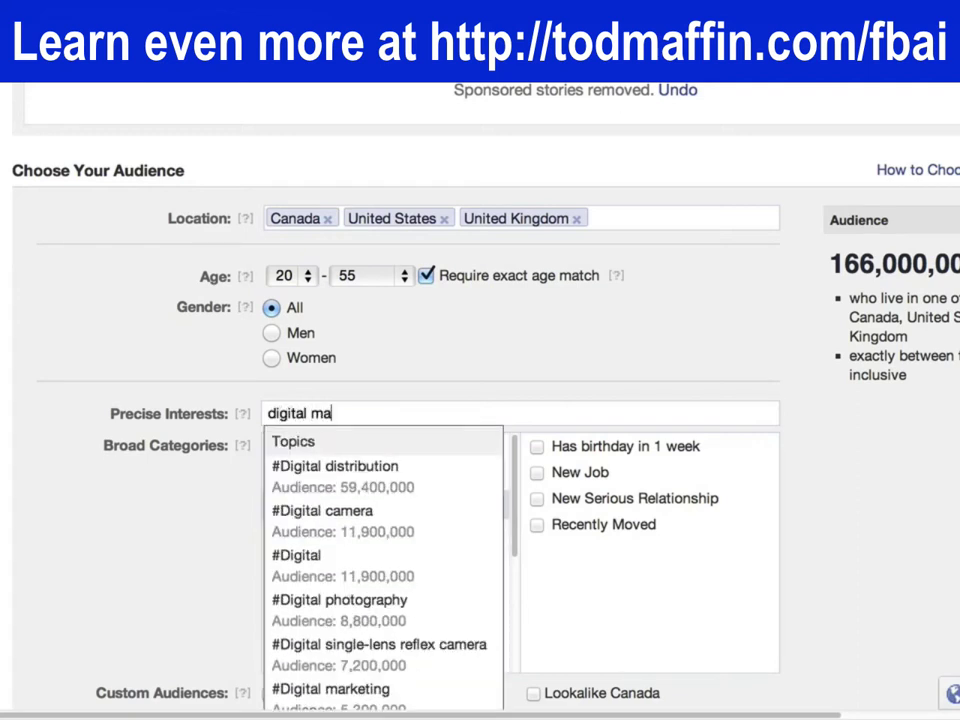
text(rketing)
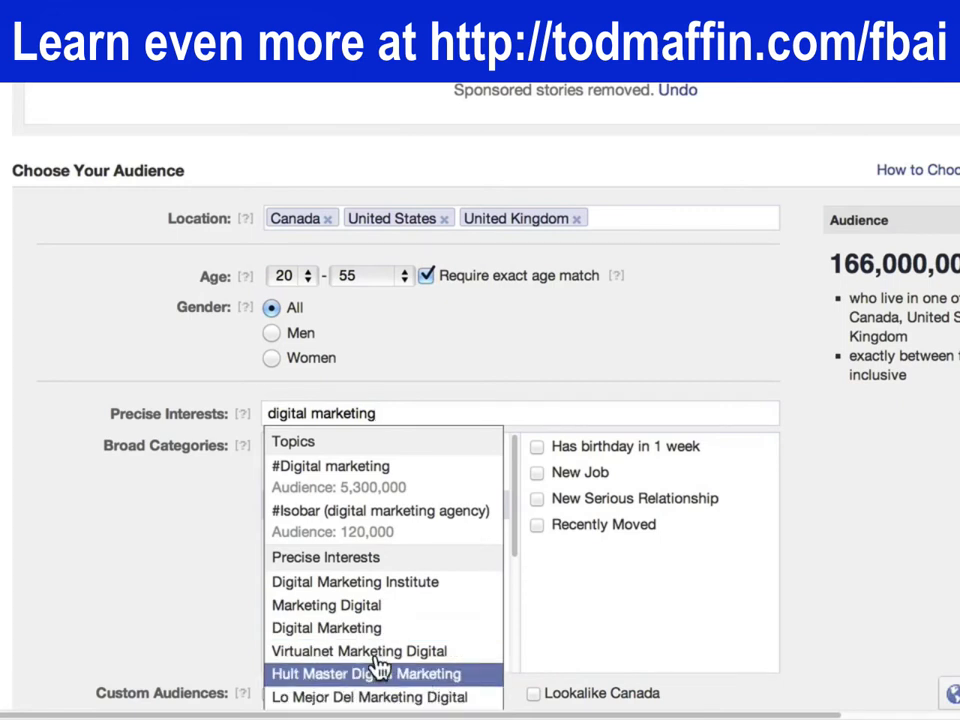
click(443, 628)
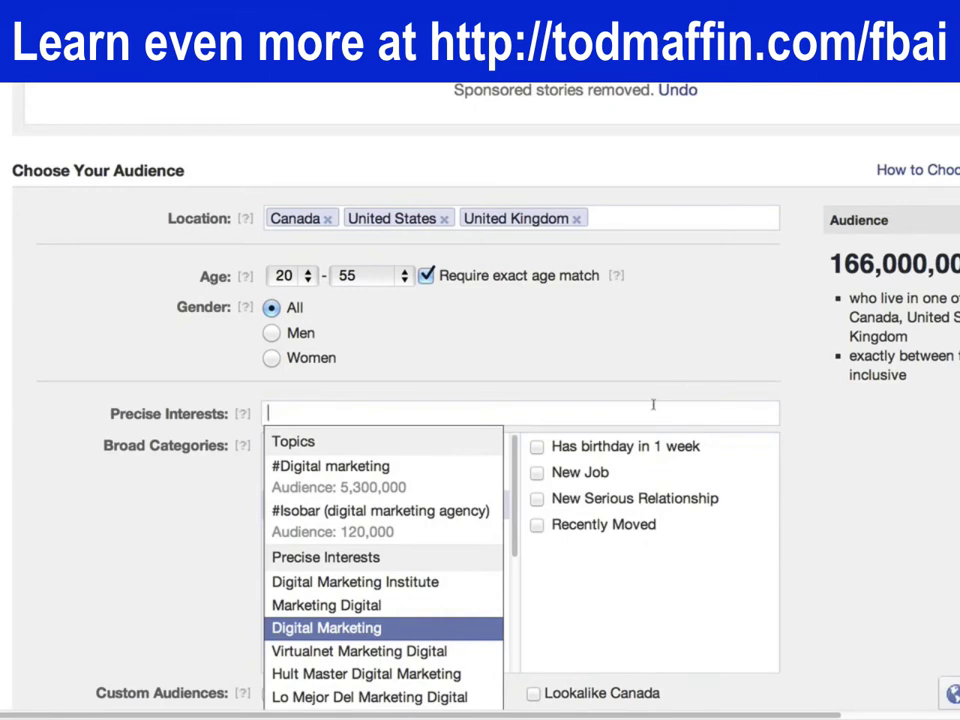
- Try Pepsi as a precise interest for the audience and remove it again
text(pepsi)
scroll(598, 454, down, 5)
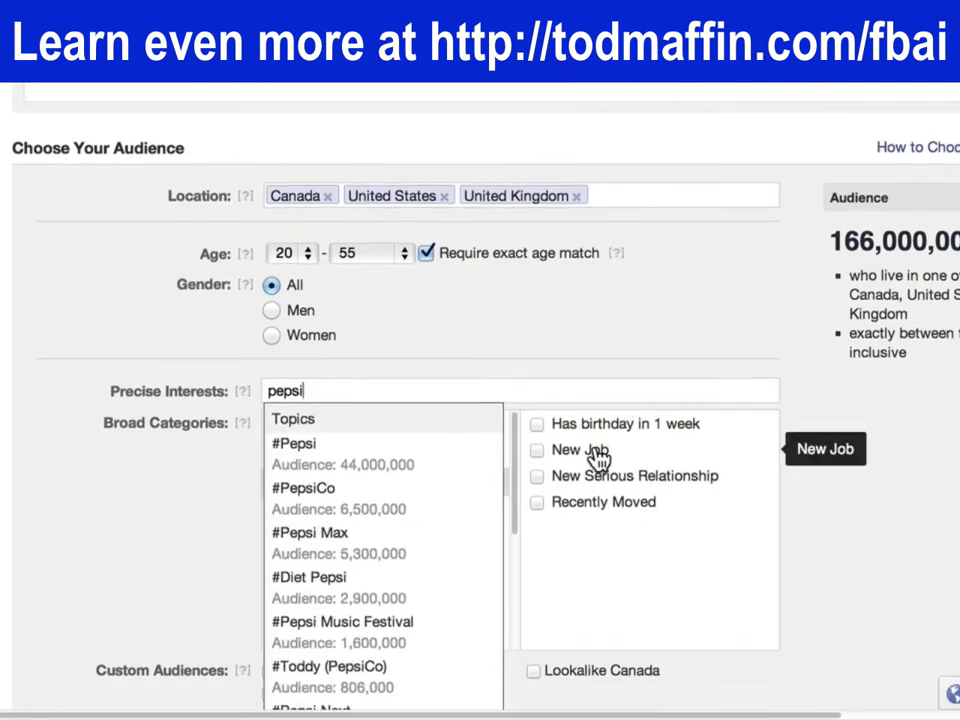
click(360, 610)
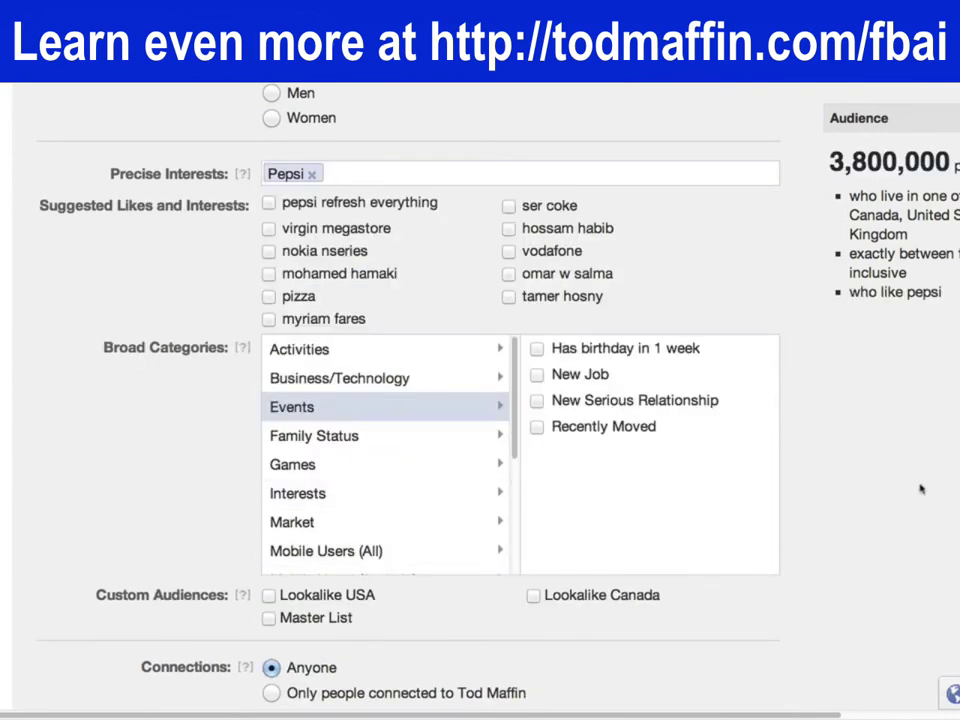
key(BackSpace)
- Target the audience by the precise interest Digital Marketing, using the entry without a hashtag
text(digital)
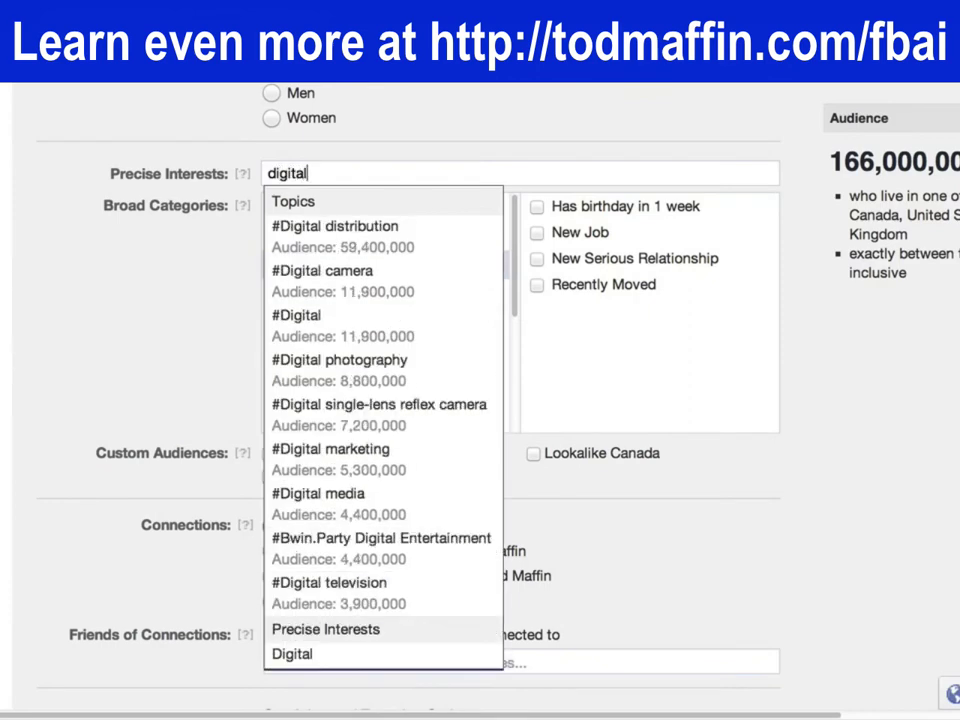
text( marjeti)
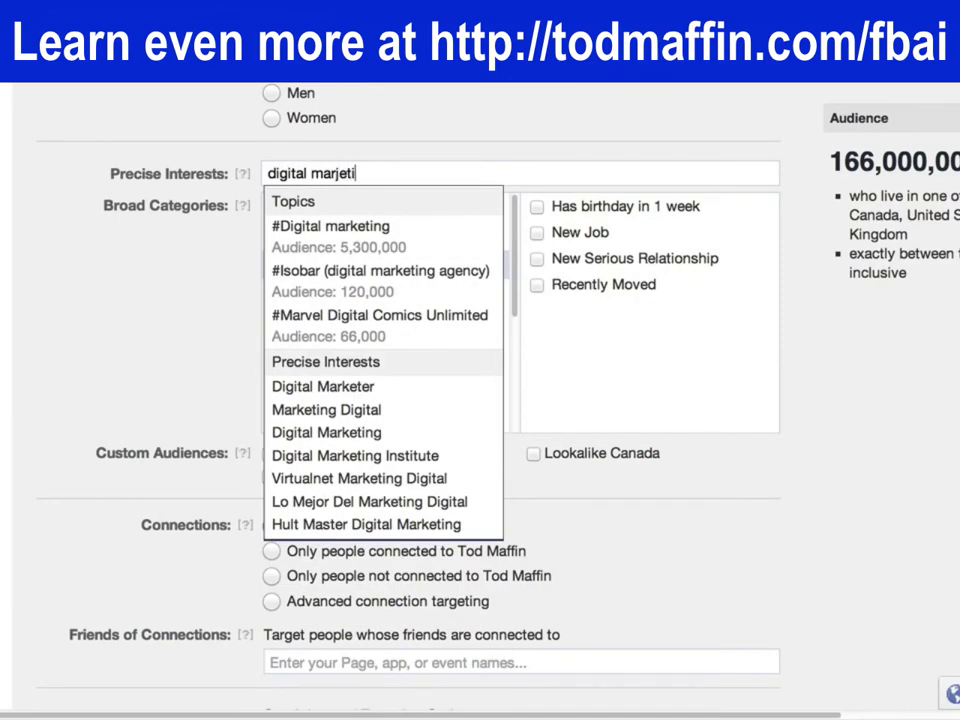
key(BackSpace)
key(BackSpace)
key(BackSpace)
key(BackSpace)
text(keting)
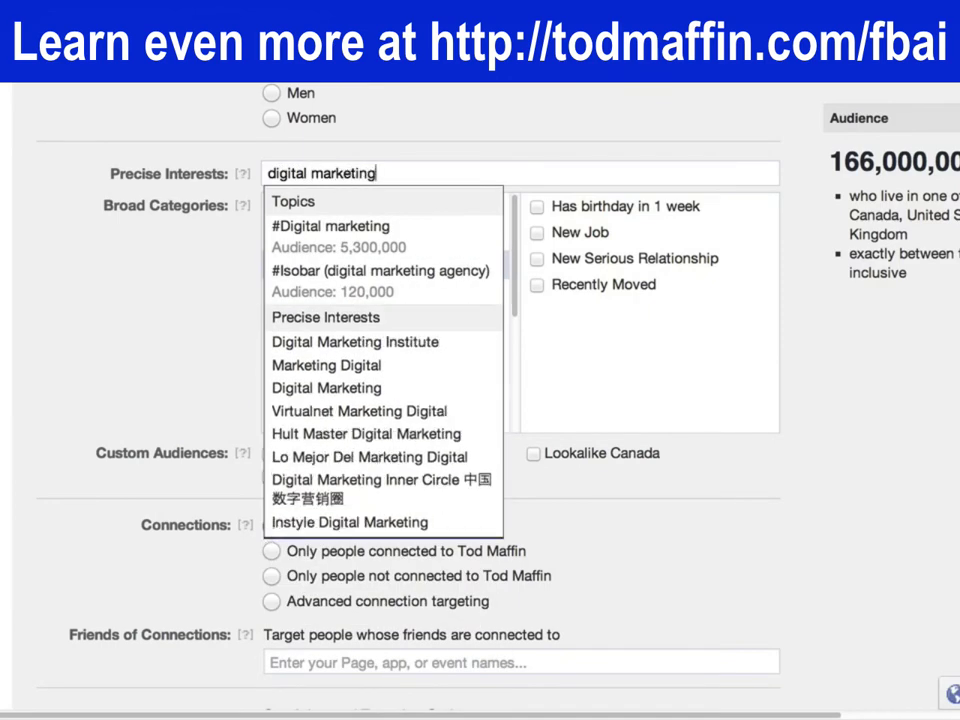
click(377, 388)
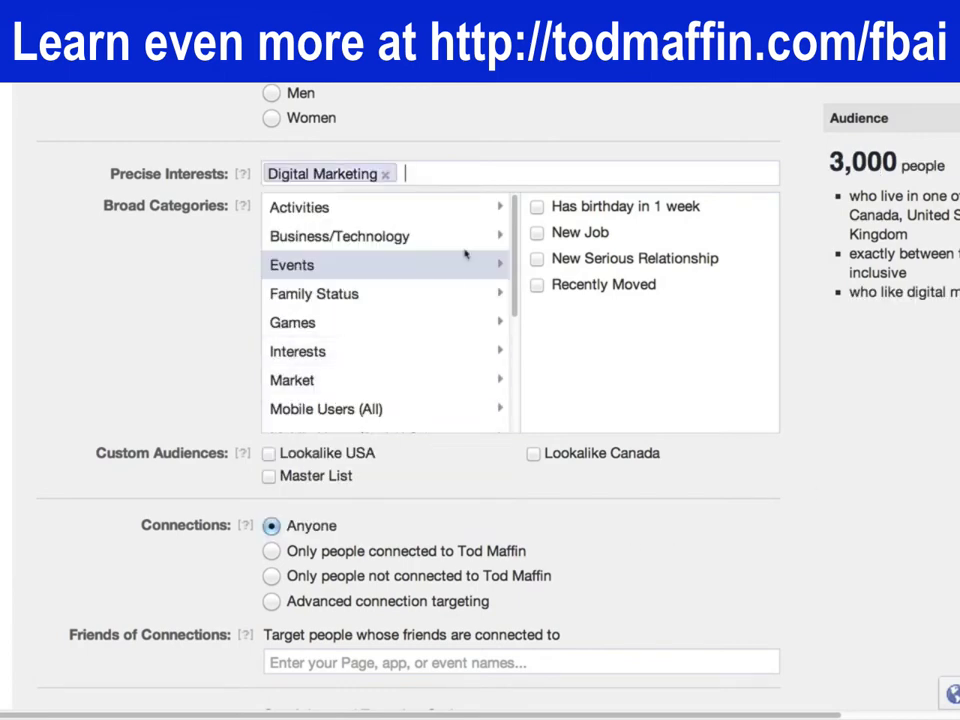
- Add the broader #Digital marketing topic alongside the Digital Marketing precise interest
text(digital)
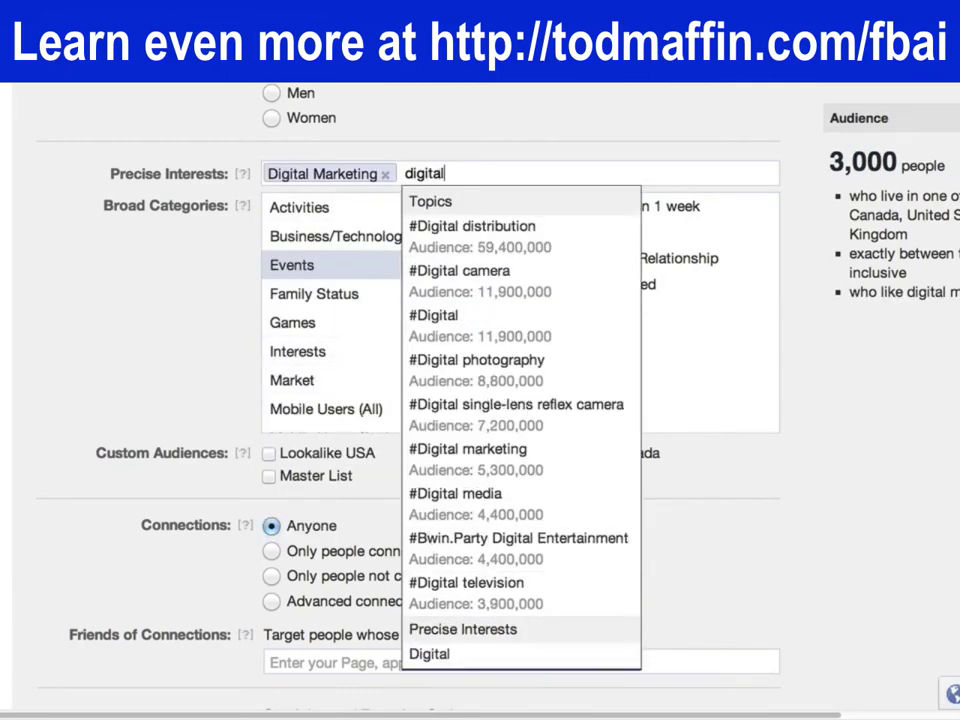
text( marketing)
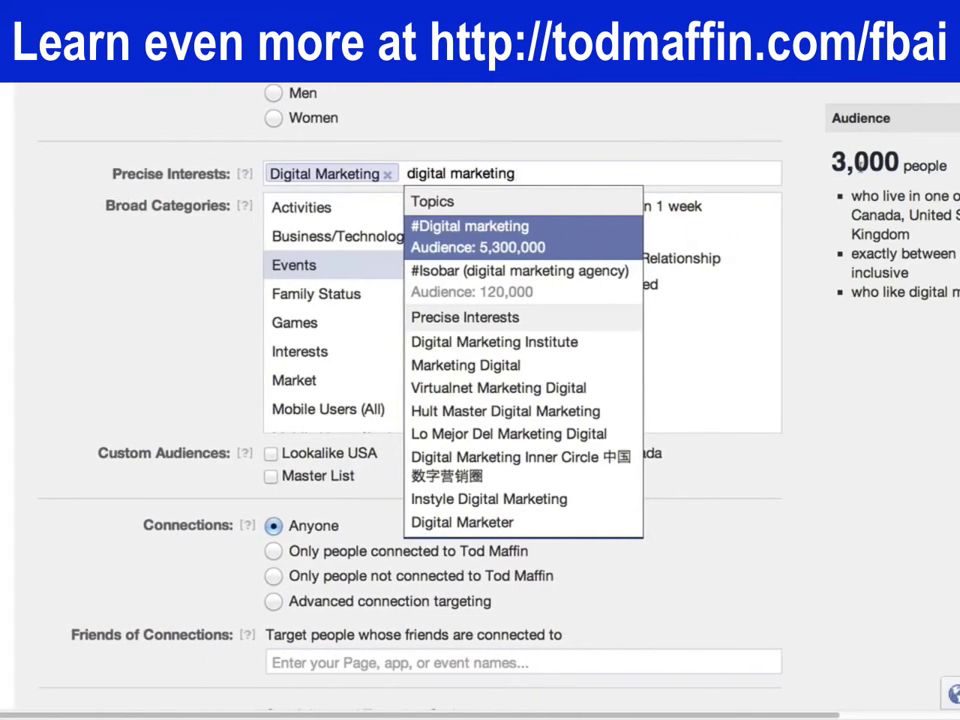
click(583, 238)
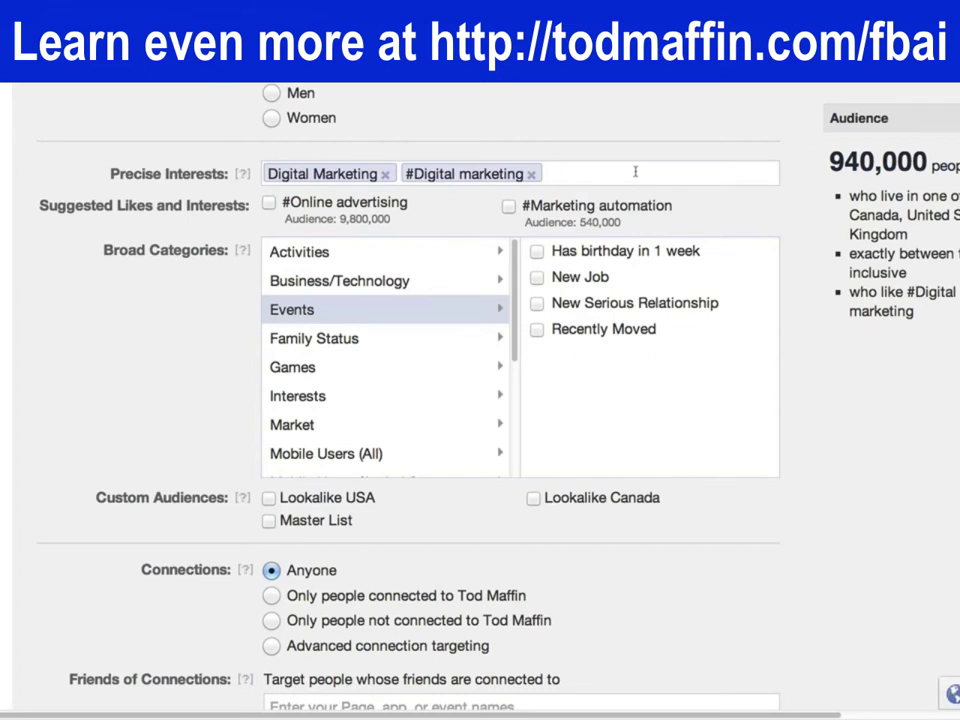
- Replace both digital marketing interests with the precise interest Chris Brogan, using the entry without a hashtag
key(BackSpace)
key(BackSpace)
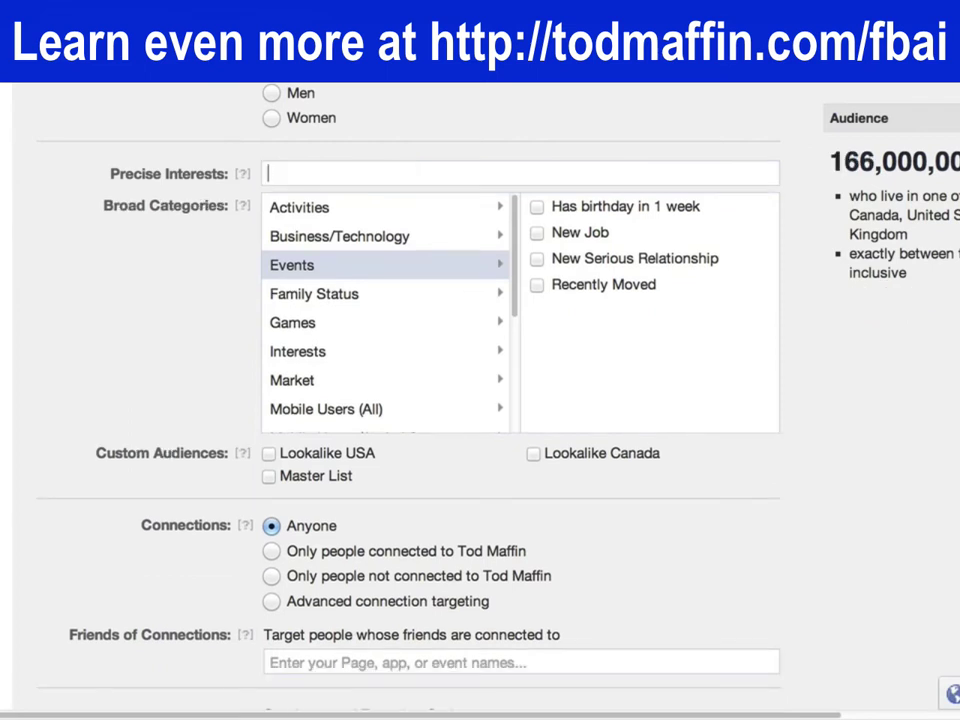
text(chris brogan)
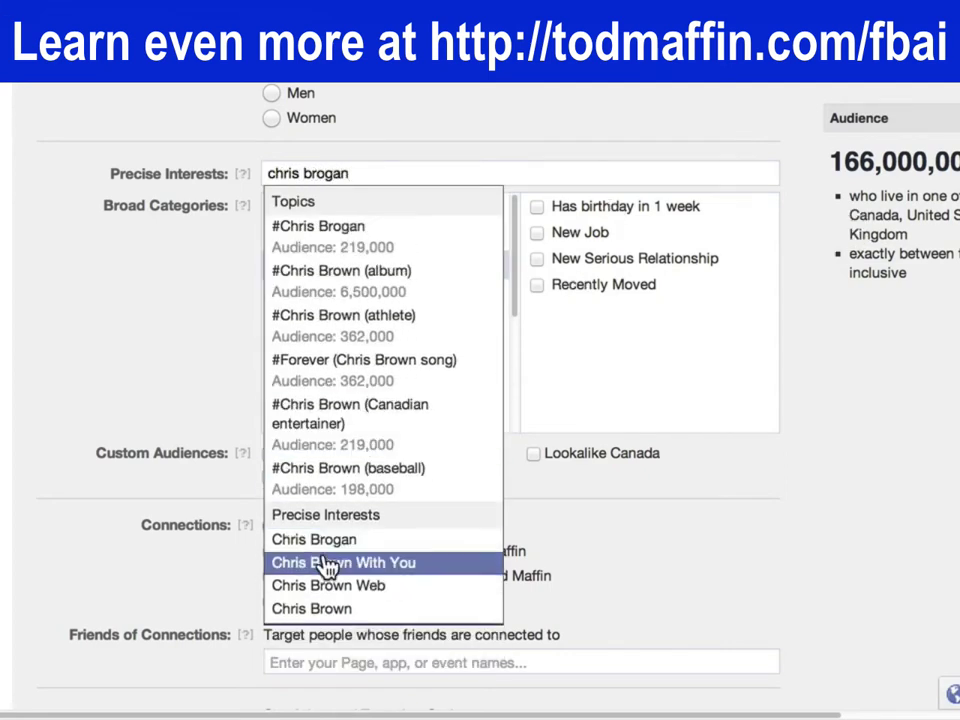
click(330, 546)
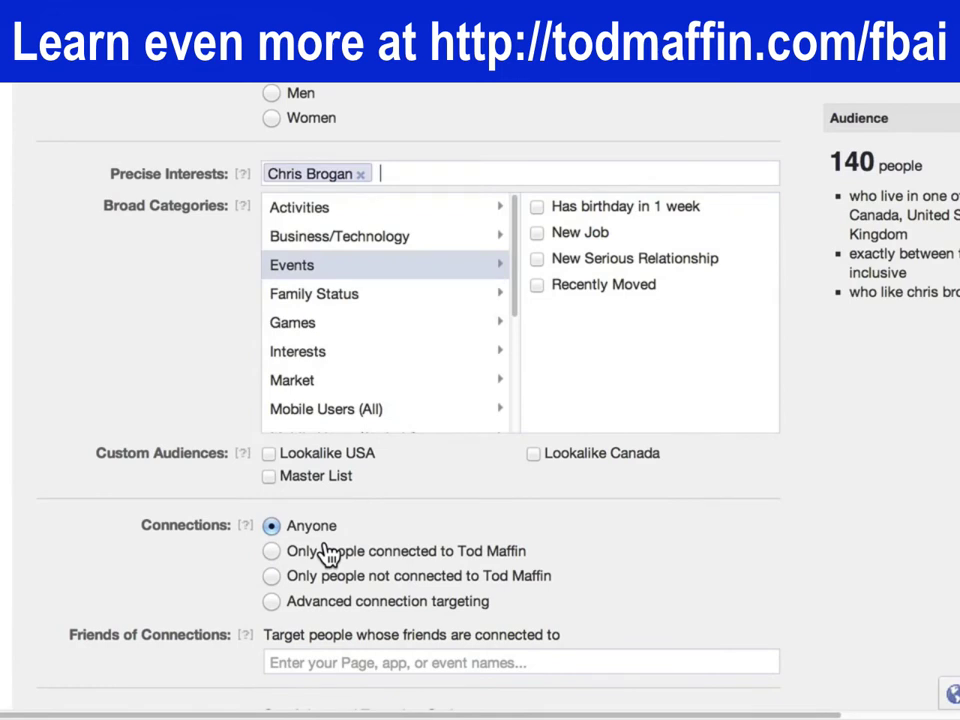
- Review the audience summary and add the #Chris Brogan topic to the precise interests
scroll(822, 250, up, 5)
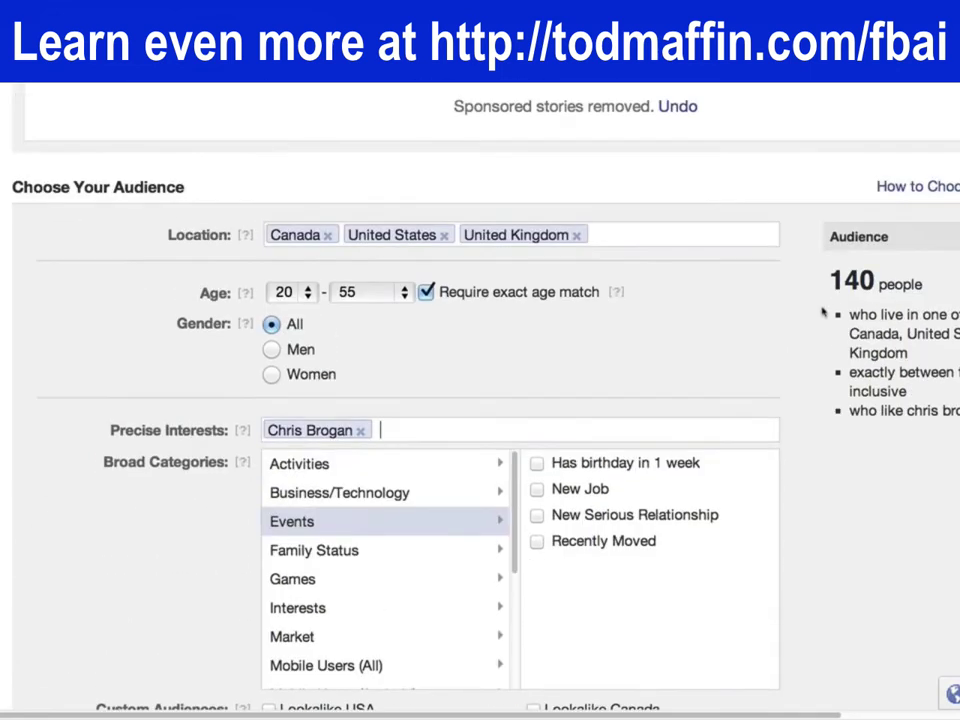
scroll(822, 313, right, 4)
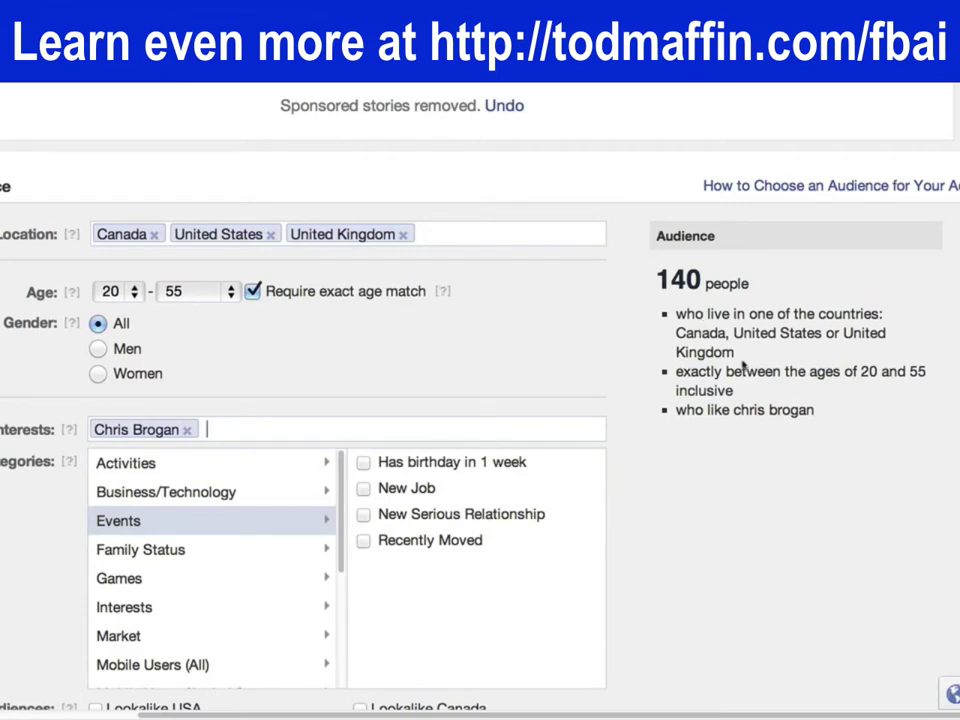
scroll(808, 423, left, 3)
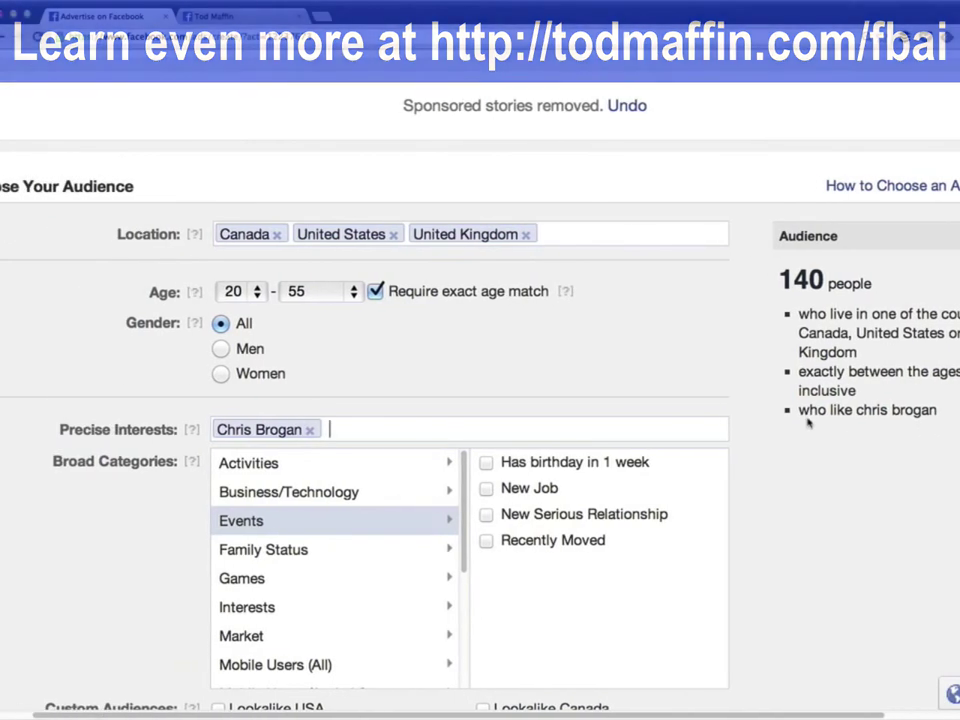
scroll(808, 423, left, 1)
scroll(806, 422, down, 3)
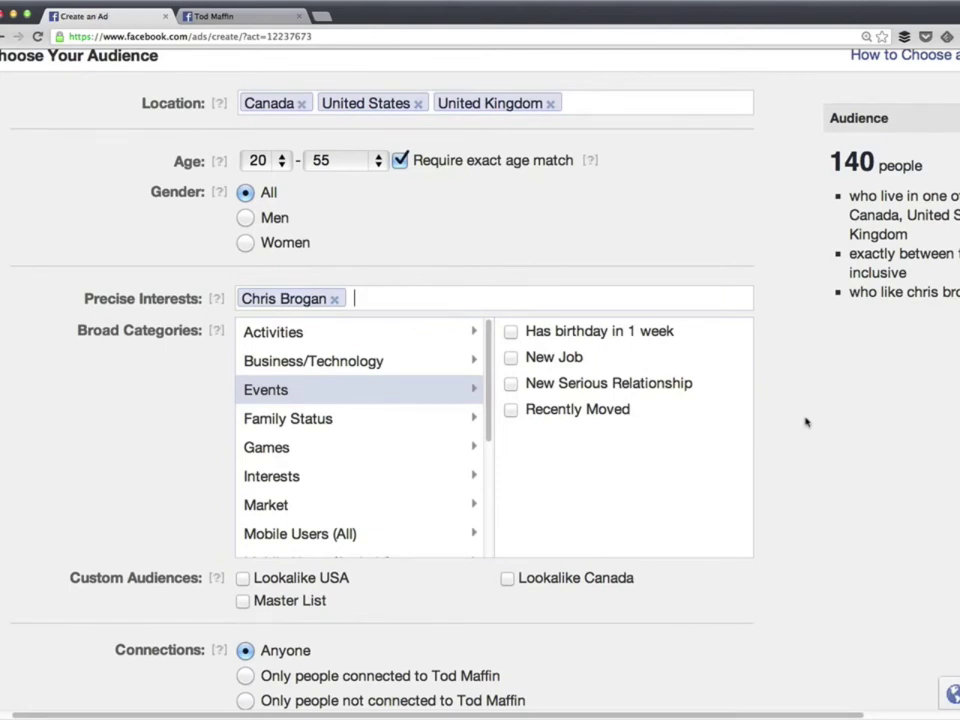
text(chris brog)
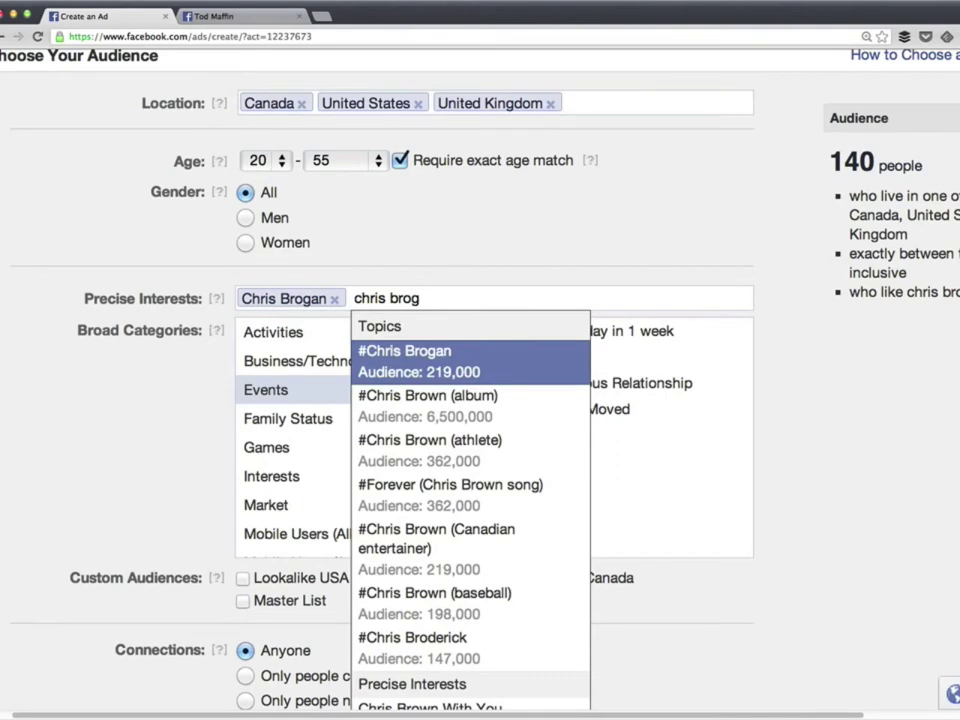
key(Return)
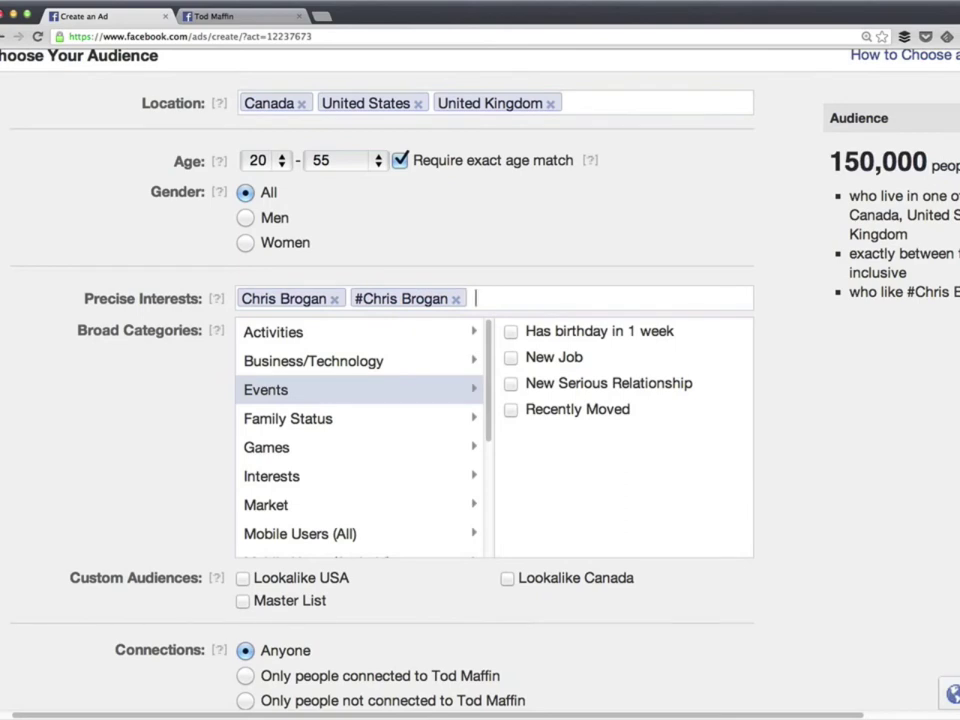
- Switch to the Page and examine the audience setting in the Boost Post options for the pre-scheduled post article, without boosting it
key(ctrl+Tab)
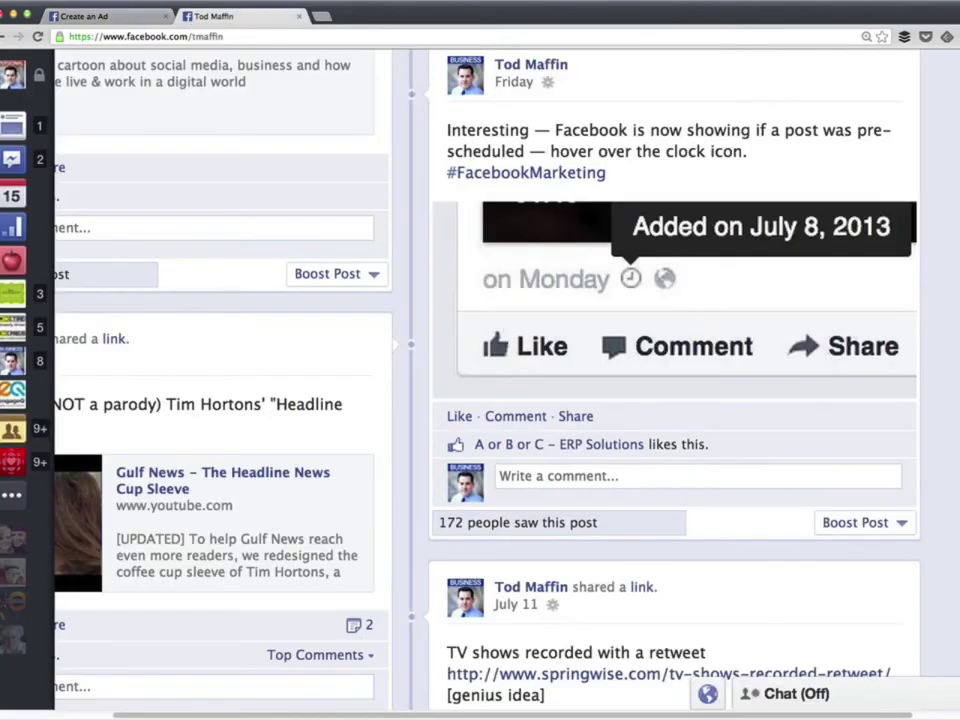
click(864, 524)
drag(615, 162, 860, 160)
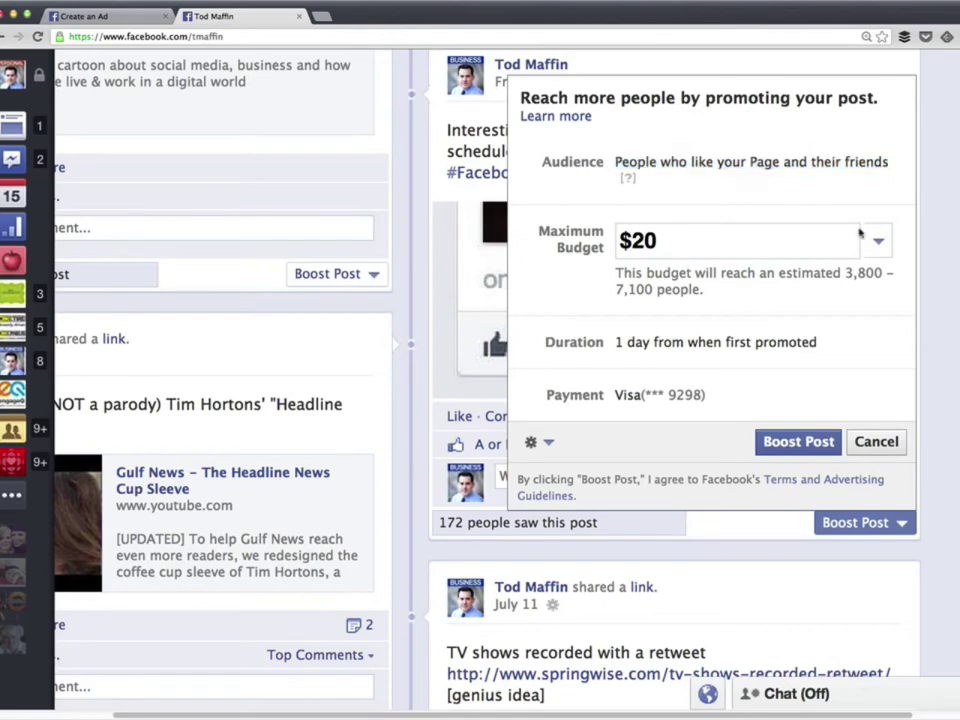
click(895, 448)
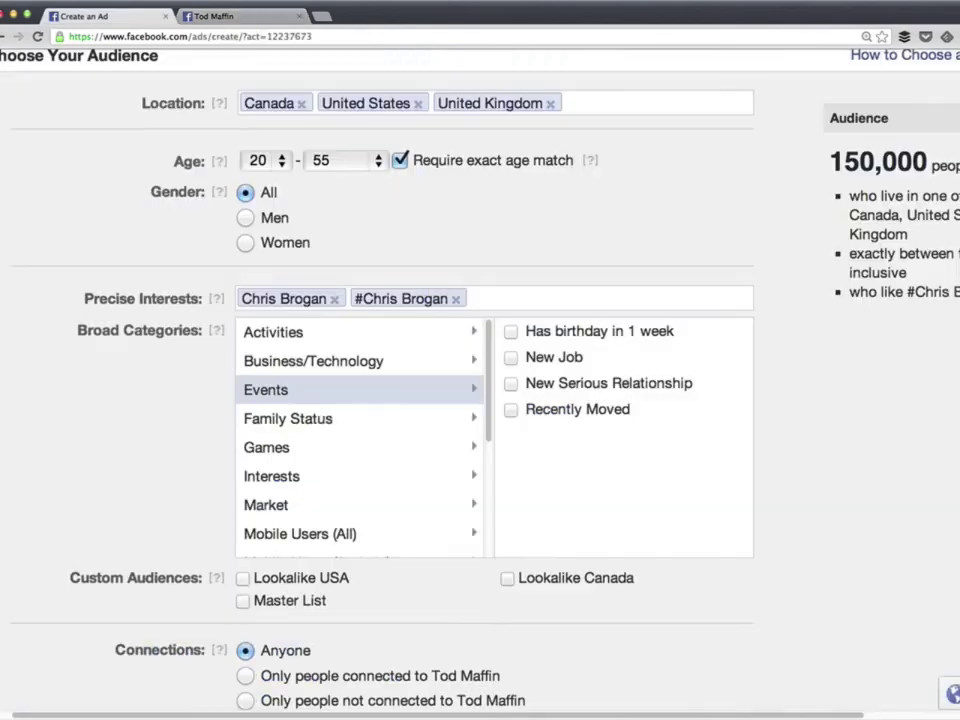
- Clear both precise interests and add Austria and Australia to the ad's target locations
click(452, 298)
key(BackSpace)
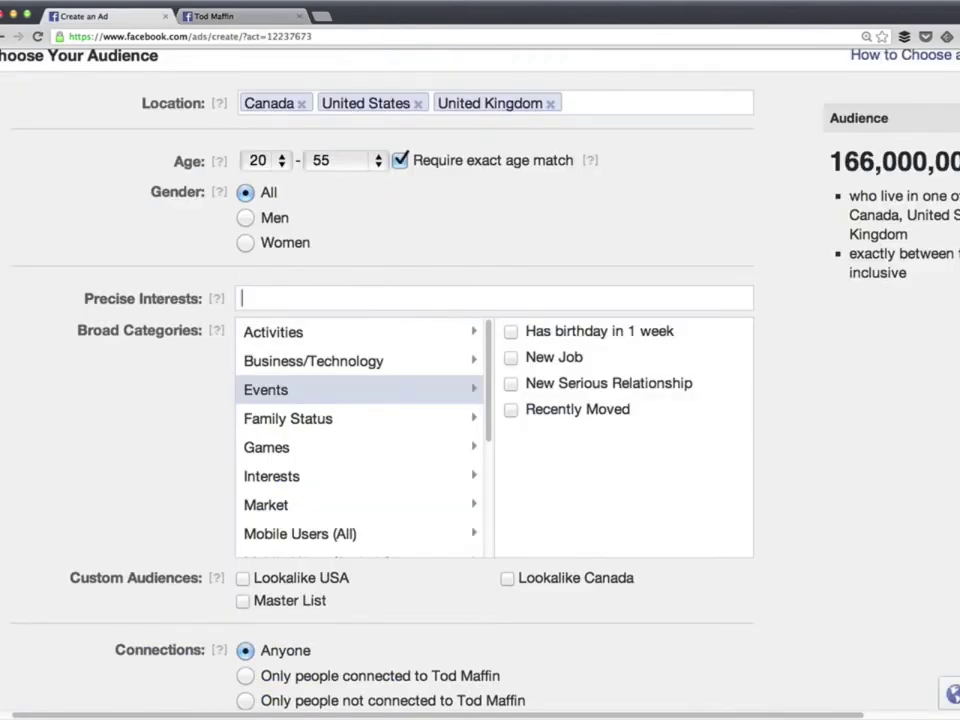
click(575, 103)
text(aust)
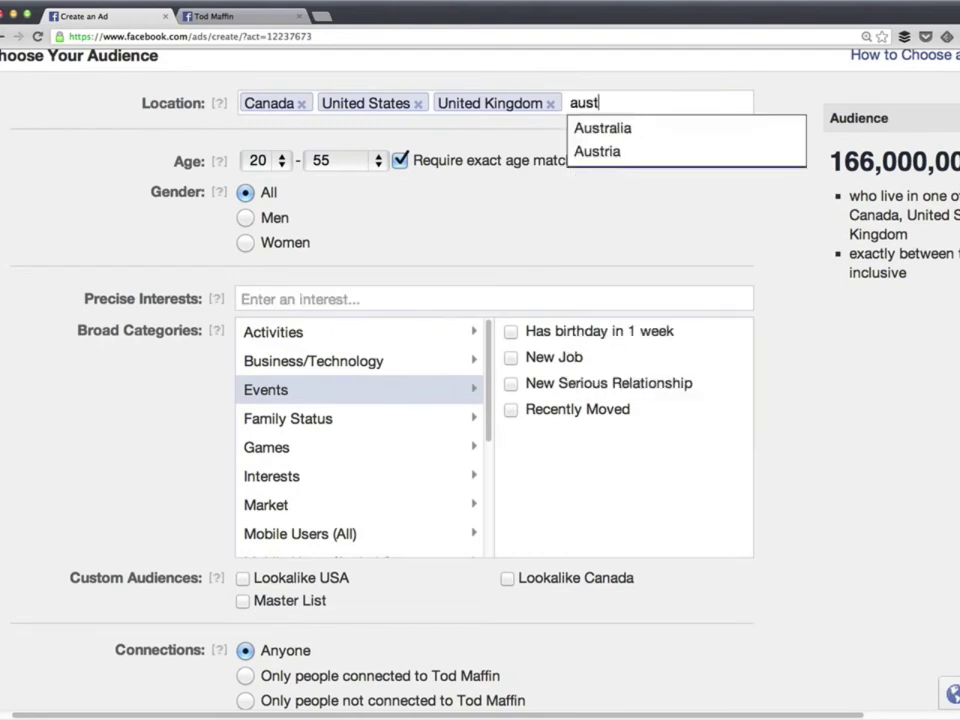
key(Down)
key(Down)
key(Return)
text(a)
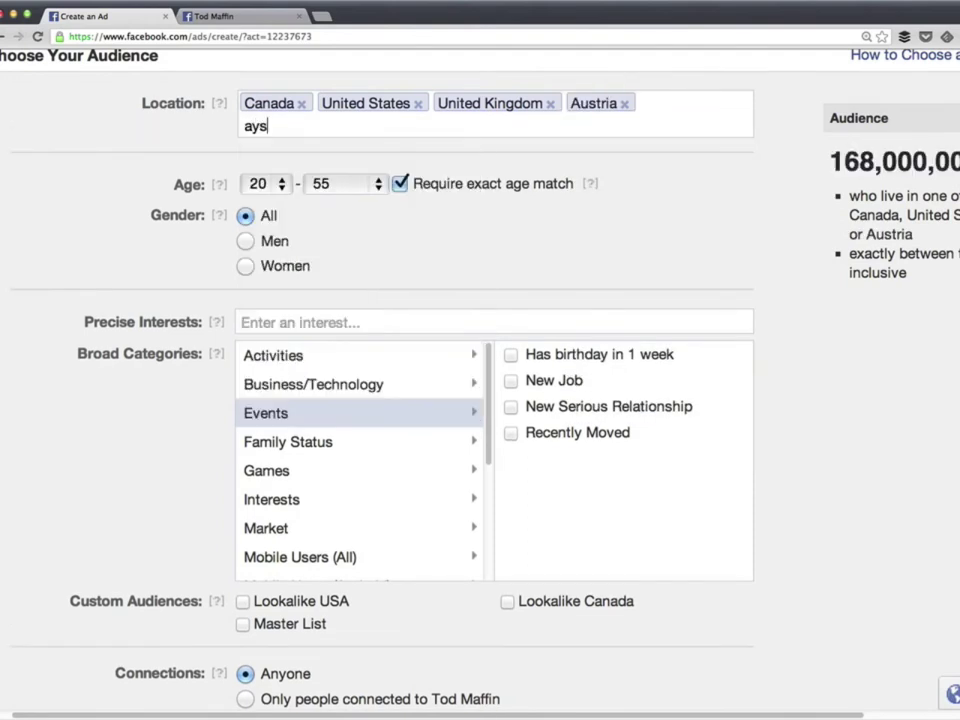
key(Down)
key(Down)
key(Return)
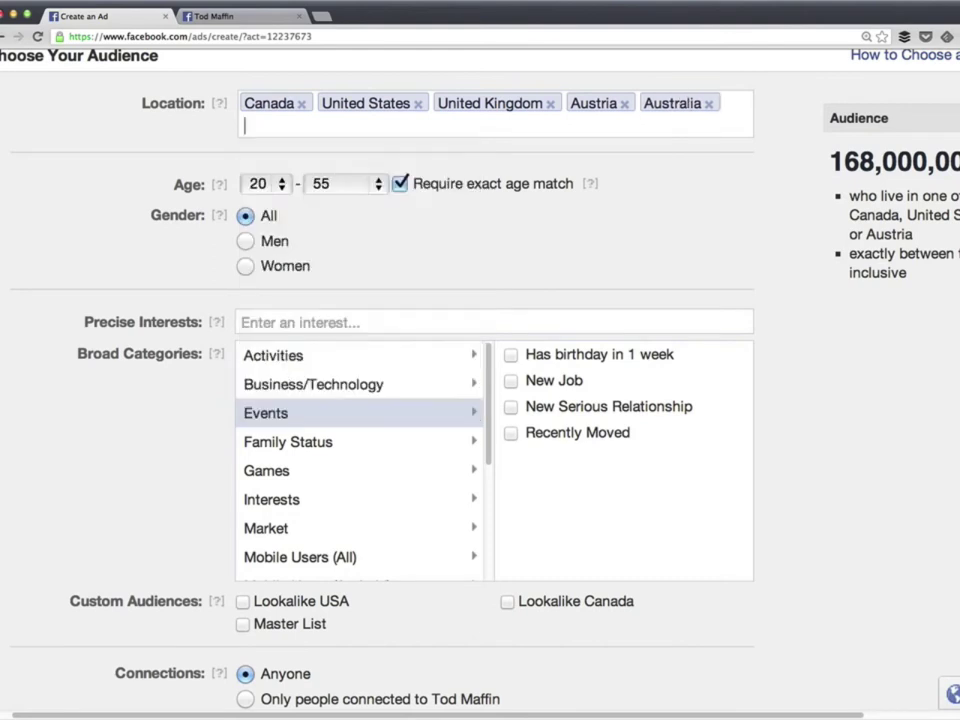
- Add New Zealand, France and Greece to the ad's target locations
text(new)
key(Down)
key(Return)
text(fran)
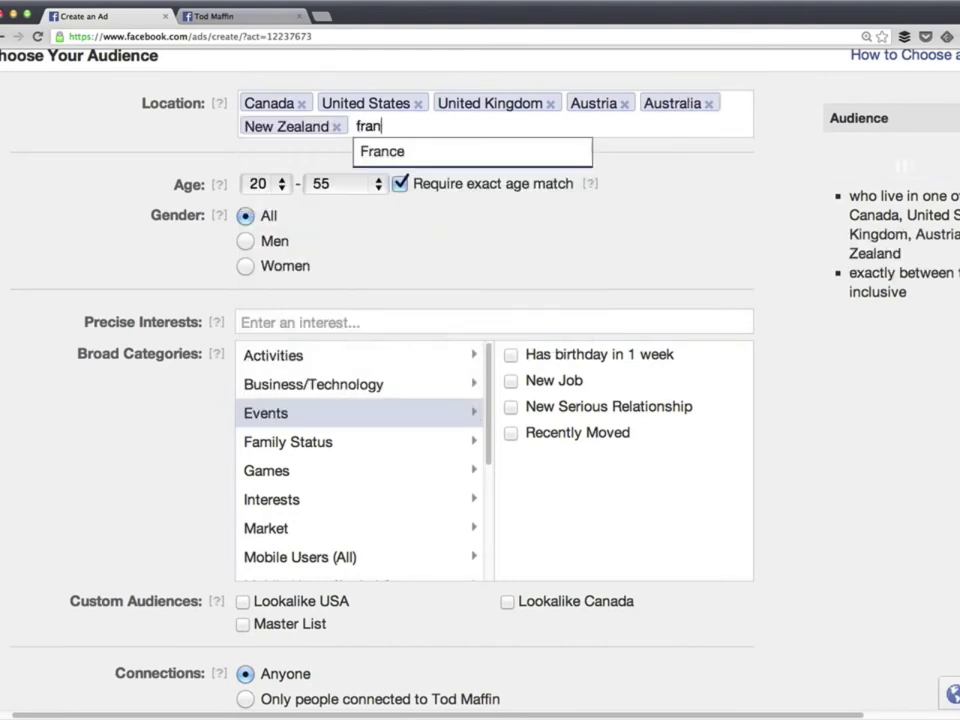
key(Down)
key(Return)
text(gra)
key(BackSpace)
text(e)
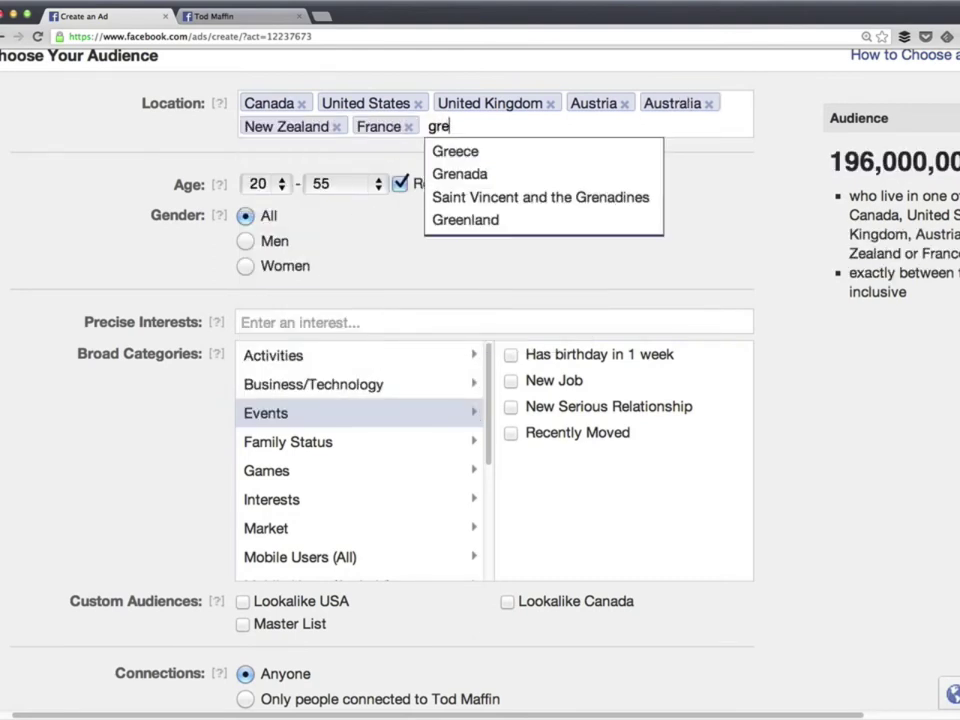
key(Down)
key(Return)
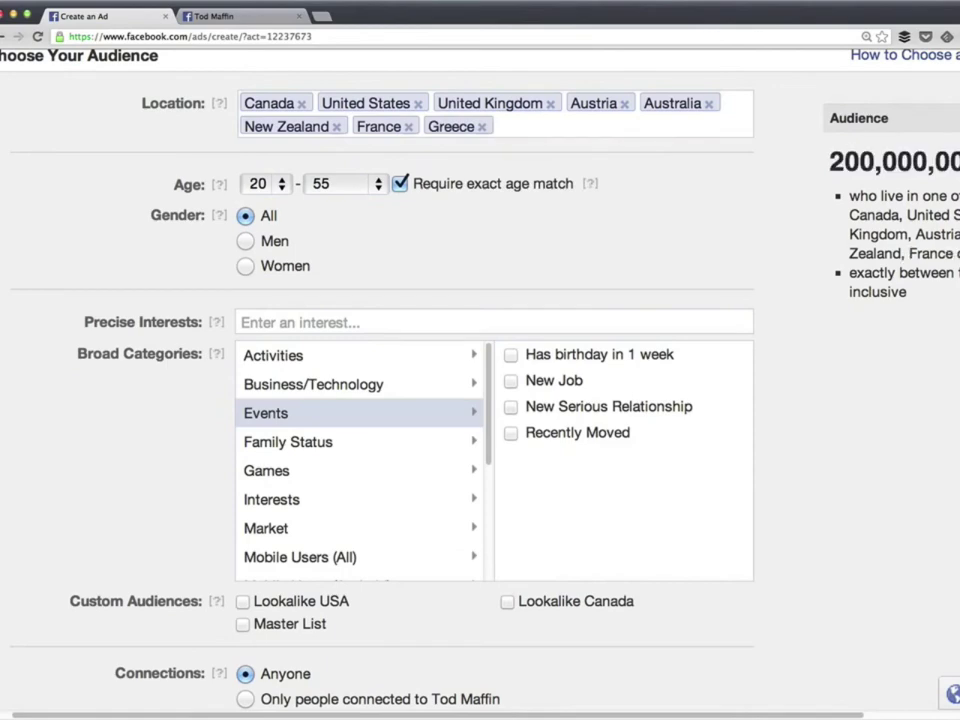
- Examine the countries of the Page's fans in the People section of Page Insights, and return to the ad setup
key(ctrl+Tab)
scroll(879, 328, up, 5)
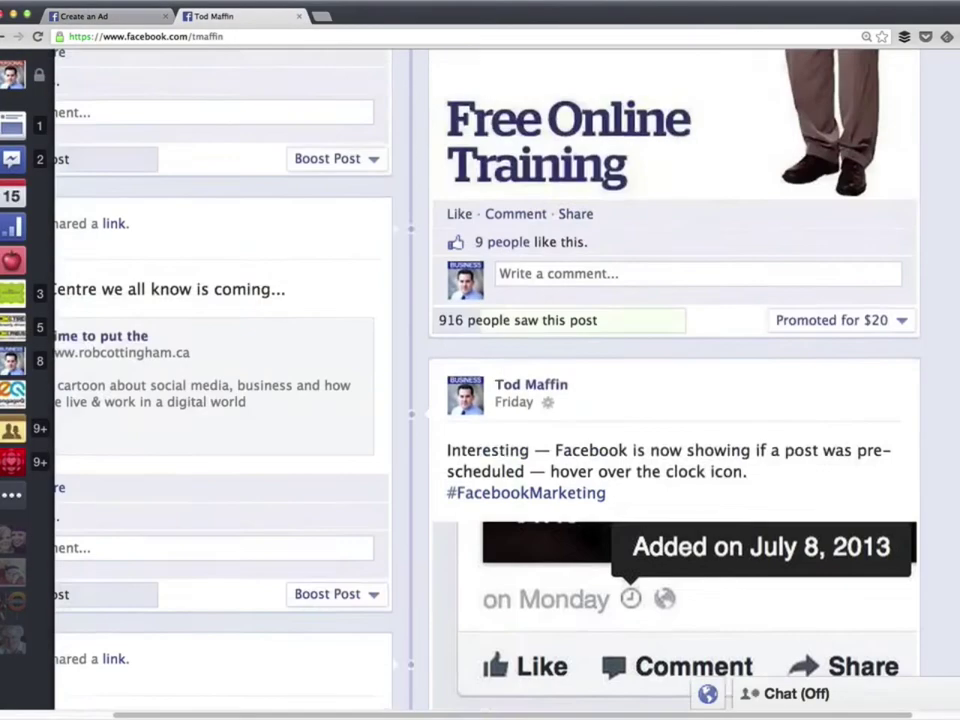
scroll(675, 400, up, 15)
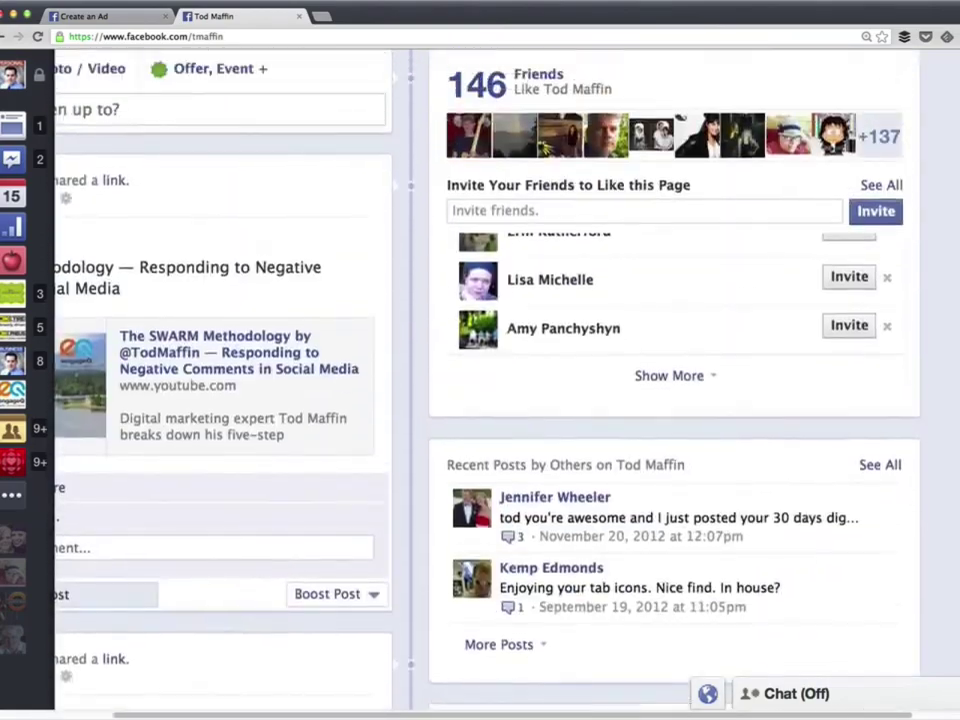
scroll(480, 400, up, 10)
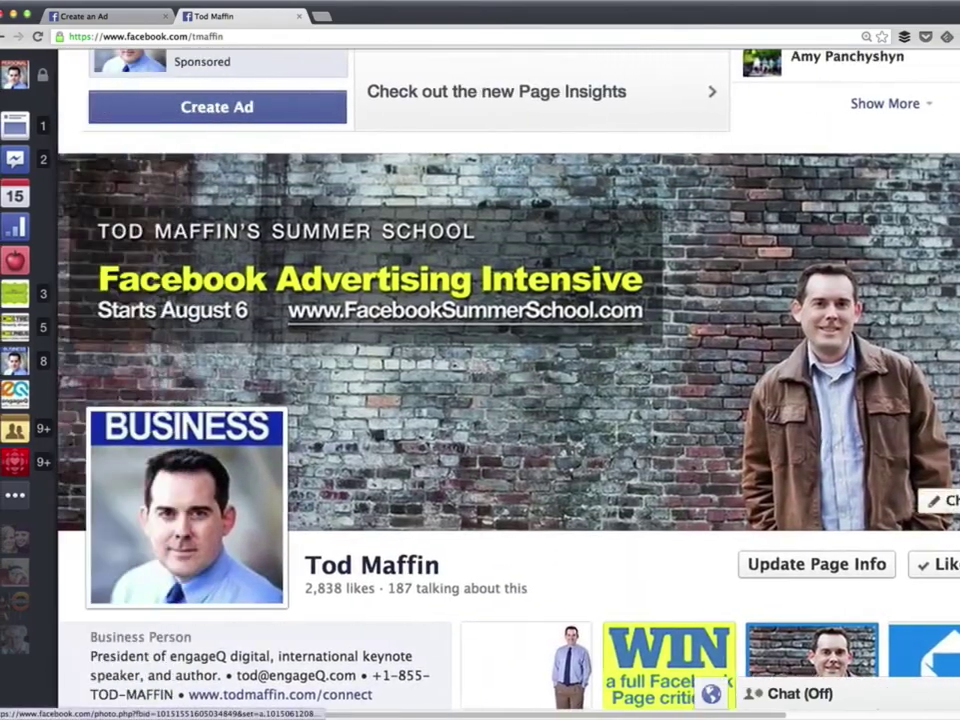
scroll(520, 633, up, 10)
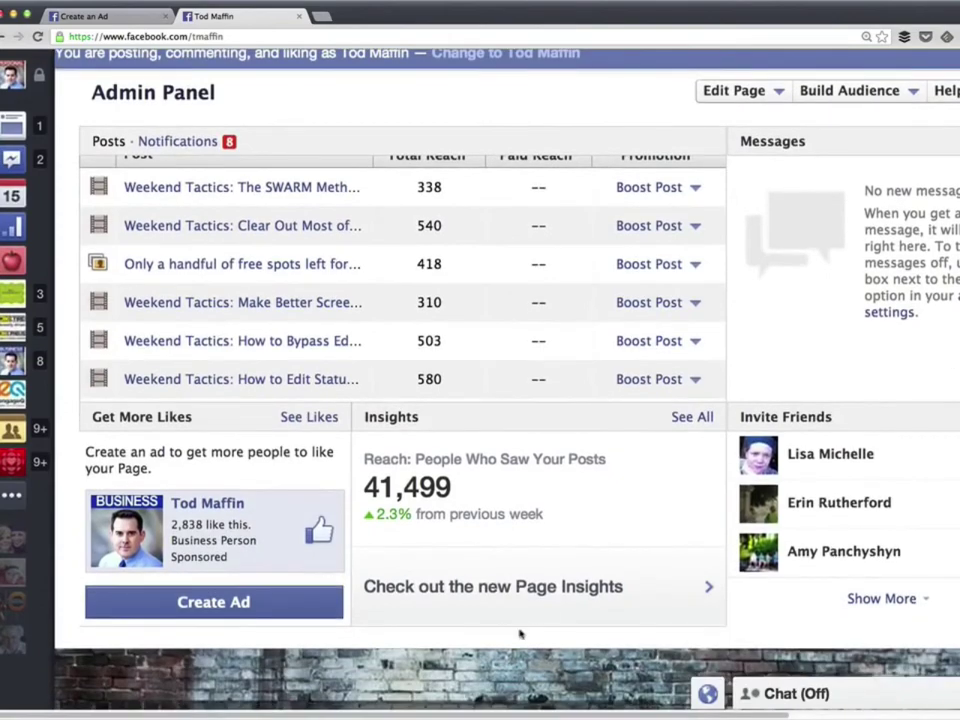
scroll(520, 633, up, 2)
click(540, 600)
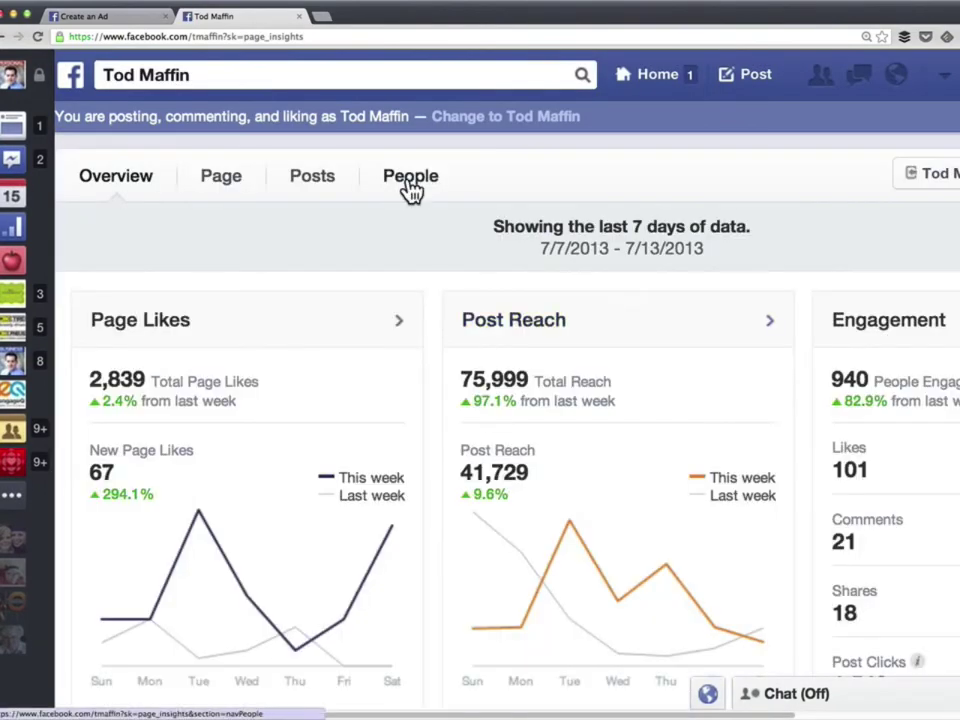
click(410, 186)
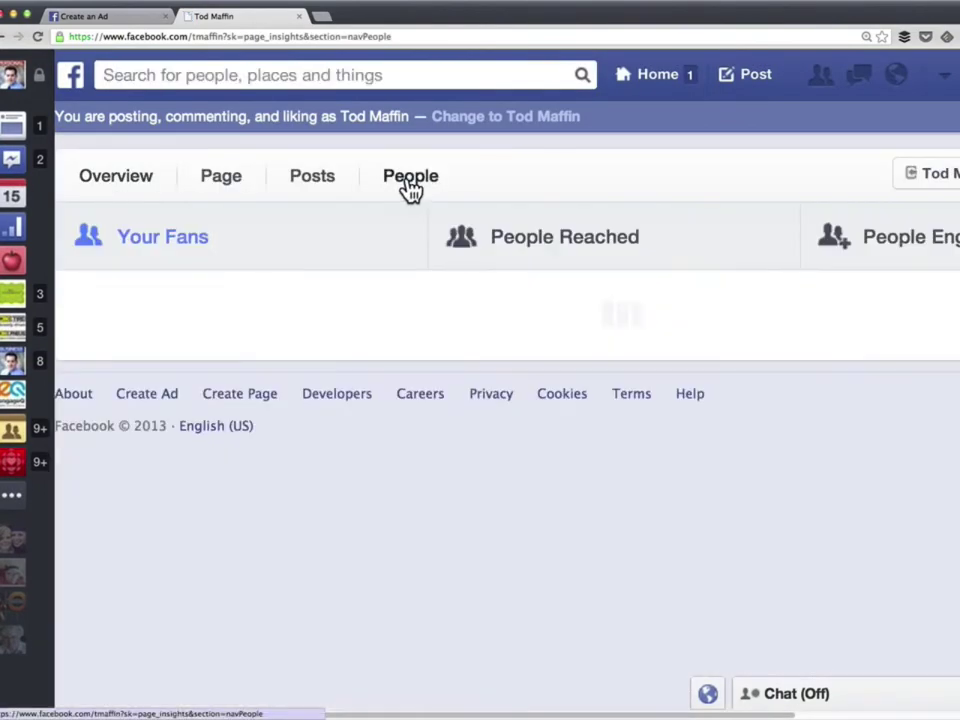
scroll(407, 182, down, 5)
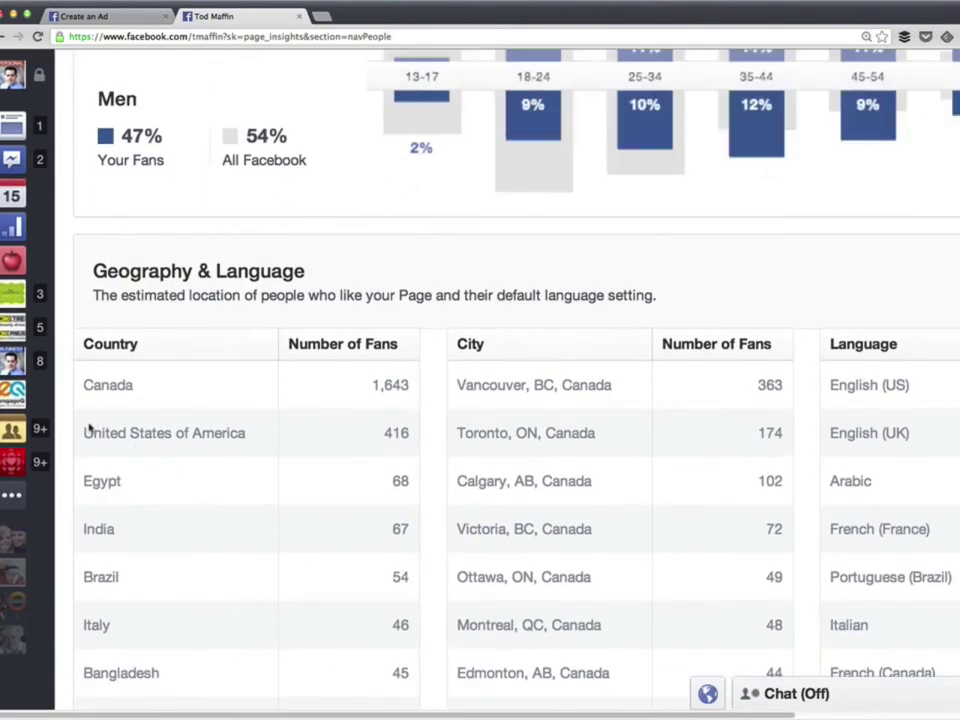
drag(86, 429, 231, 664)
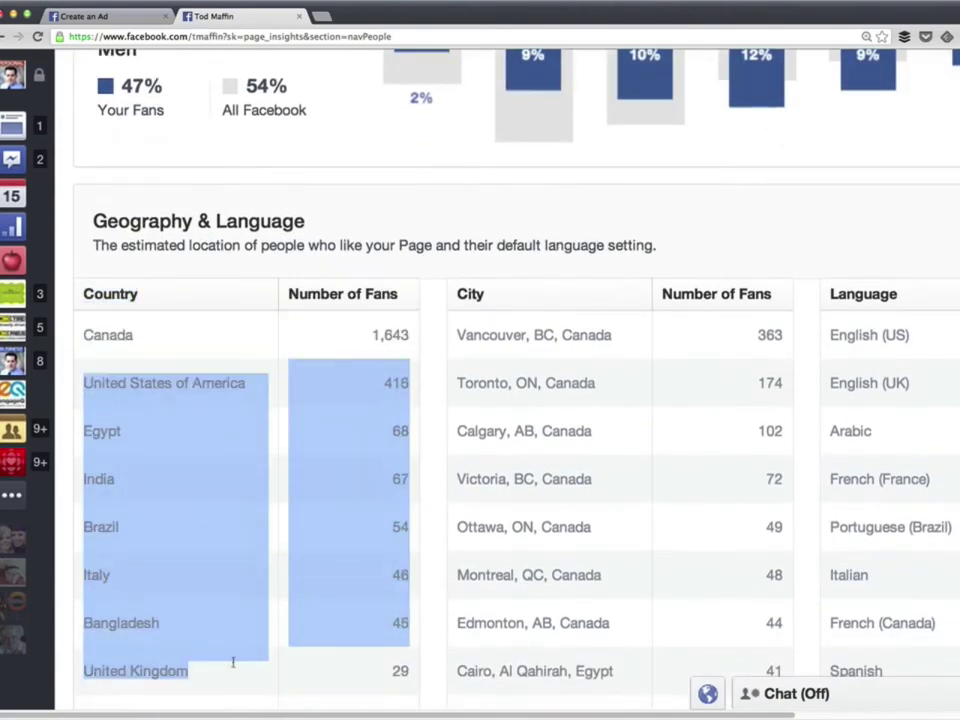
click(163, 482)
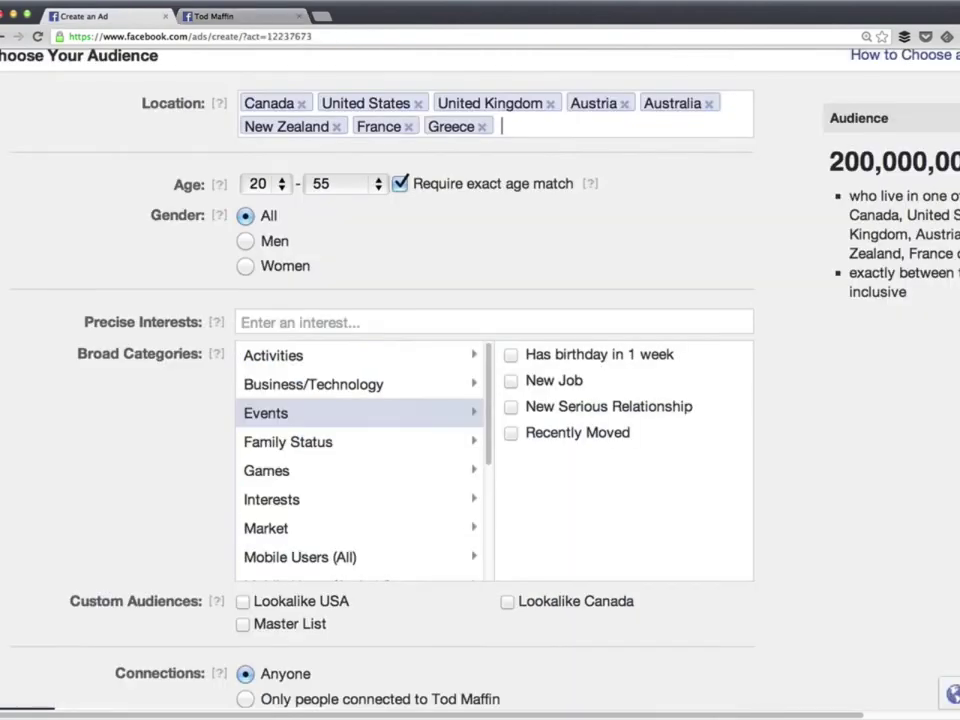
- Add India and Brazil to the target locations and stop requiring an exact age match
click(580, 121)
text(indi)
key(Down)
key(Return)
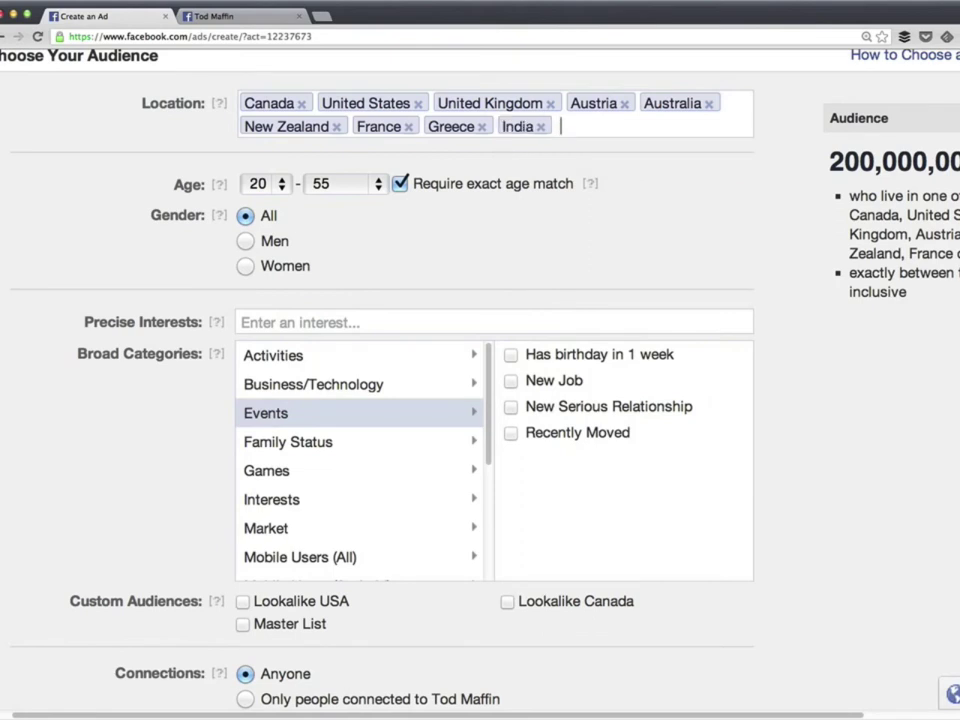
text(br)
key(Down)
key(Return)
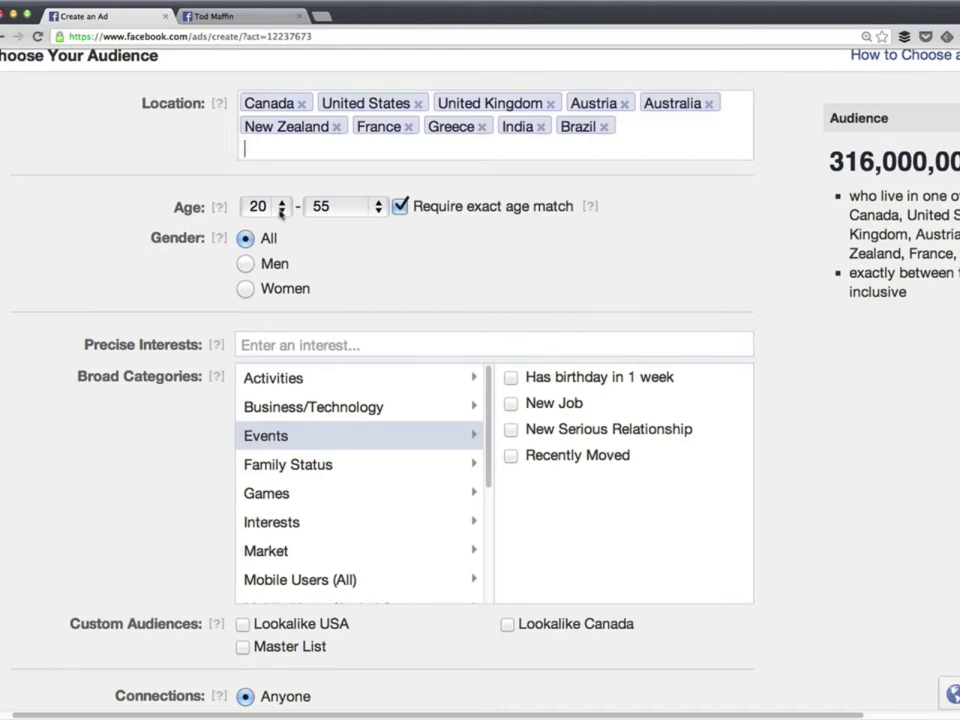
click(401, 207)
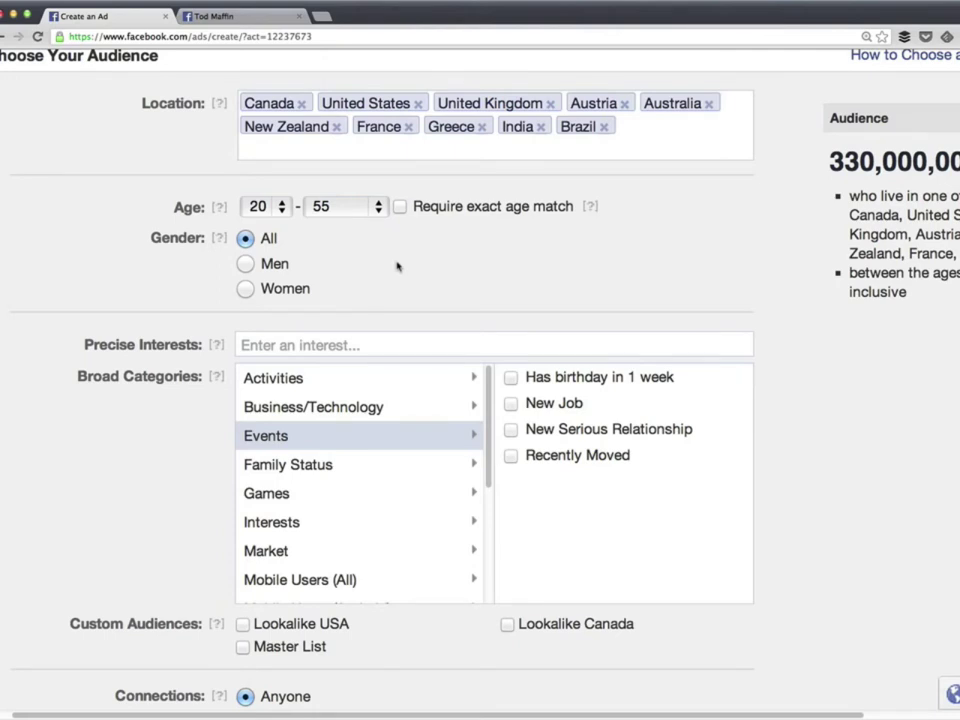
- Try limiting the audience to men, and restore the gender targeting to All
click(274, 266)
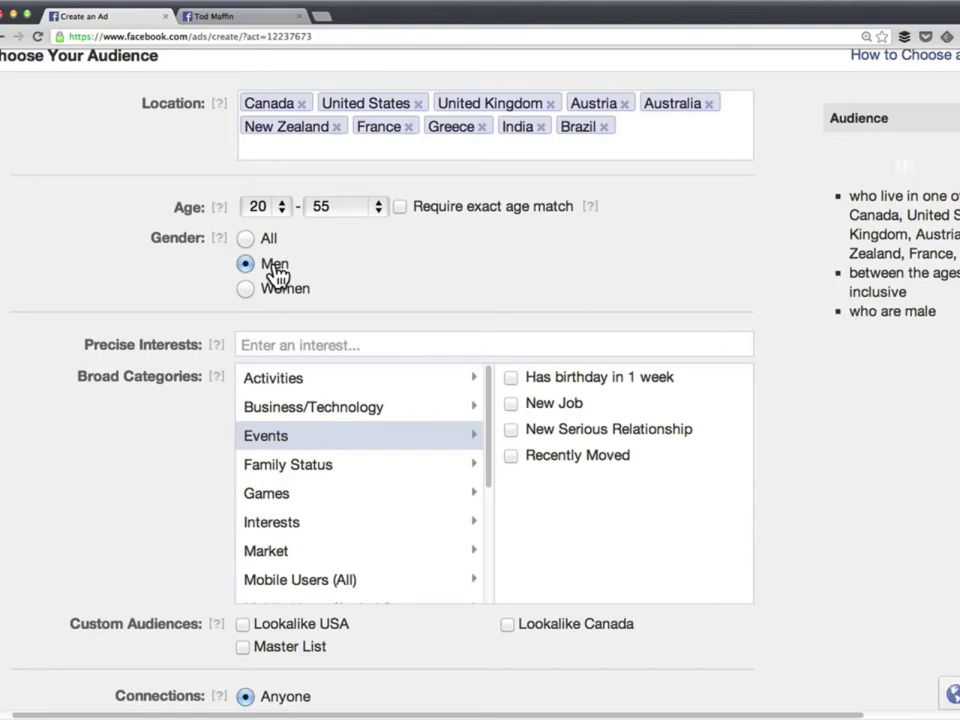
scroll(812, 450, down, 5)
scroll(817, 453, up, 3)
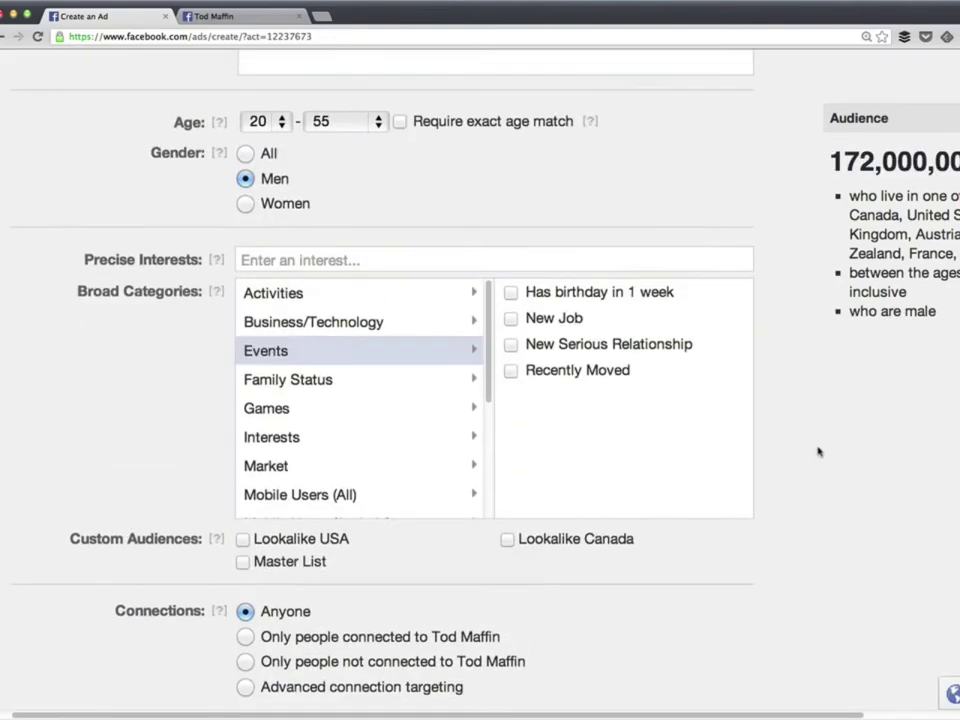
click(246, 154)
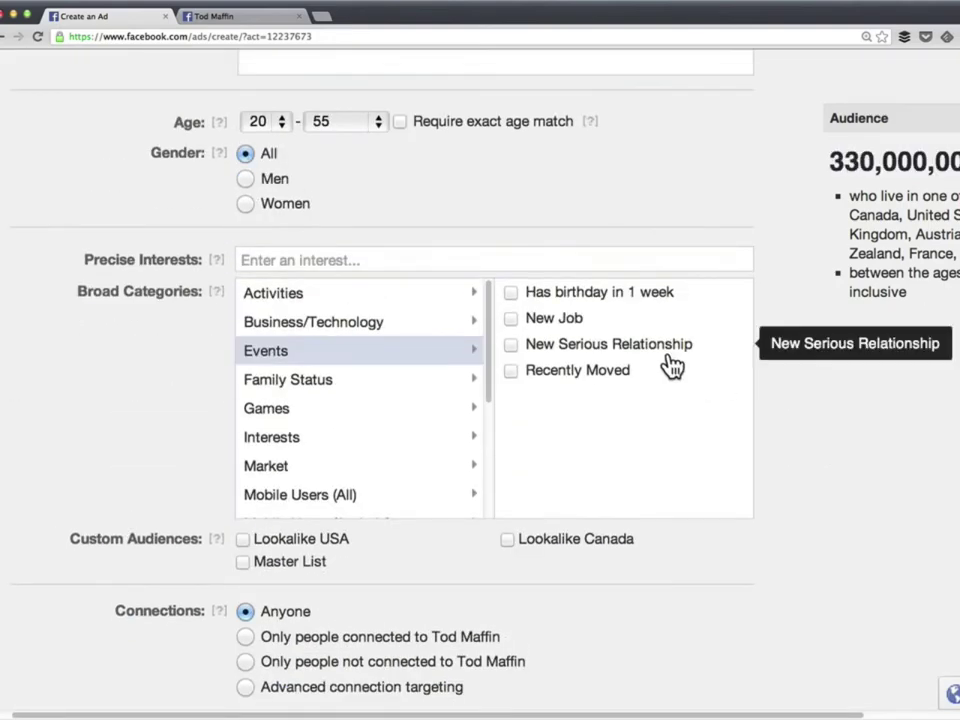
- Try targeting only people connected to the Page, and switch the connections to only people not connected to it
scroll(640, 300, up, 3)
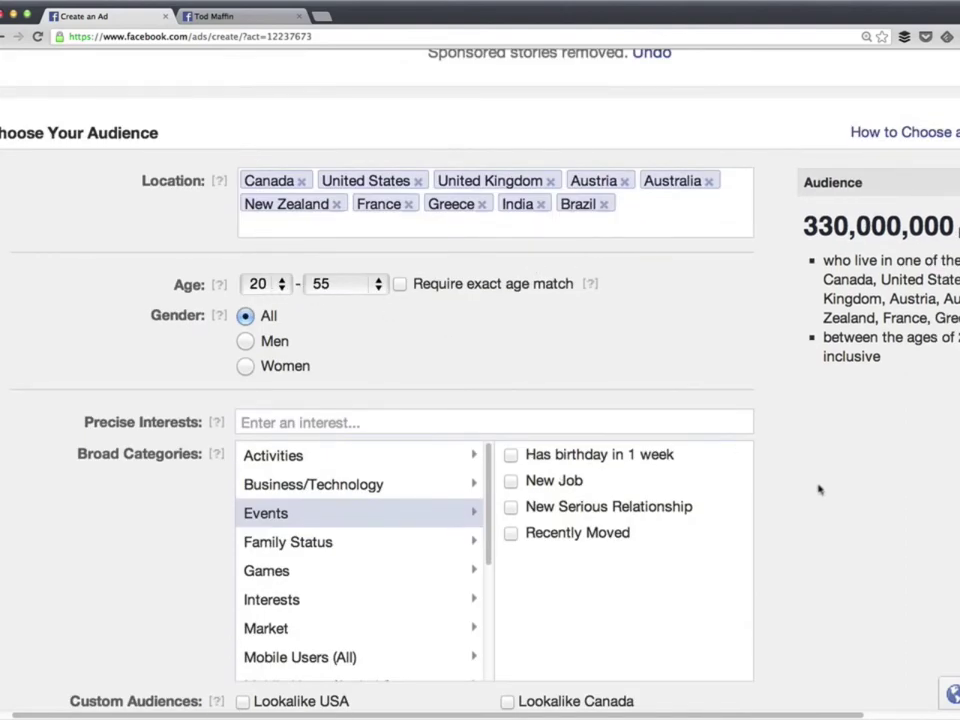
scroll(818, 489, down, 5)
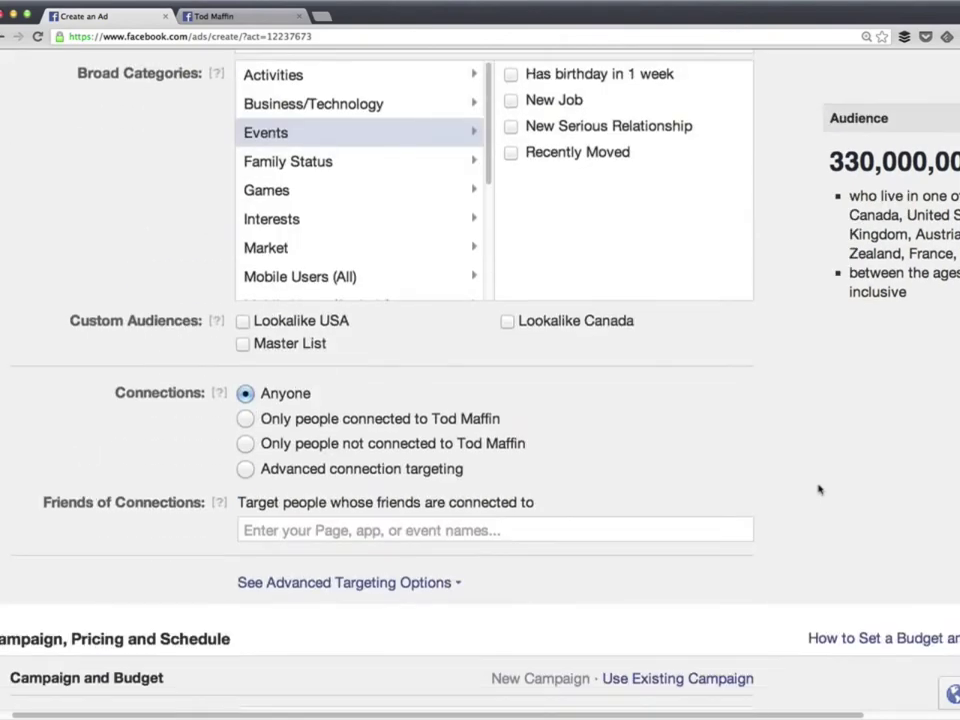
click(385, 420)
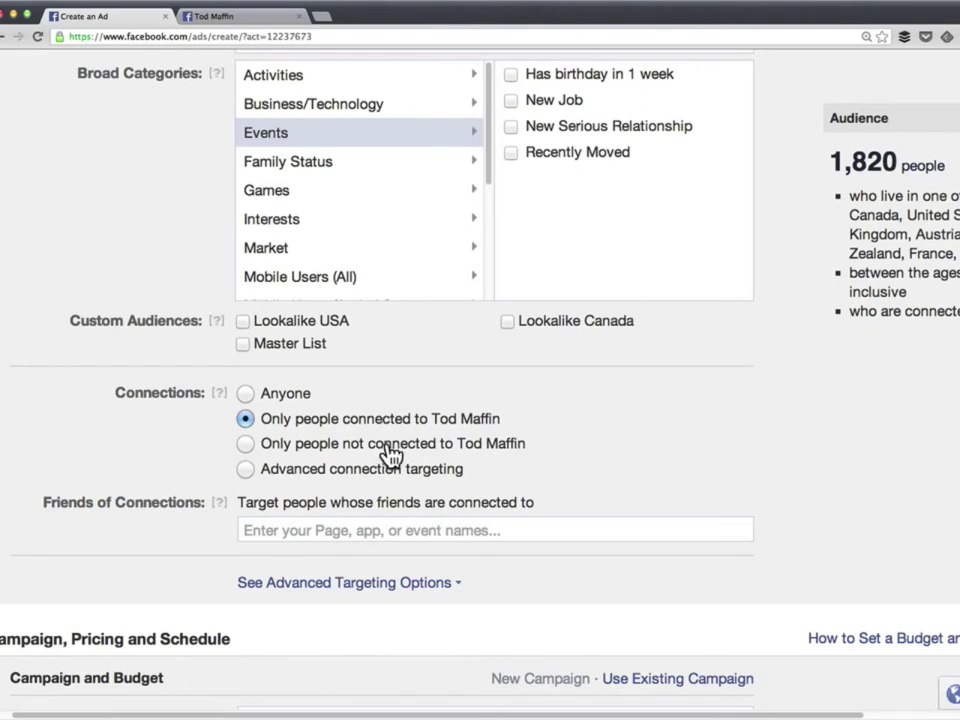
click(390, 454)
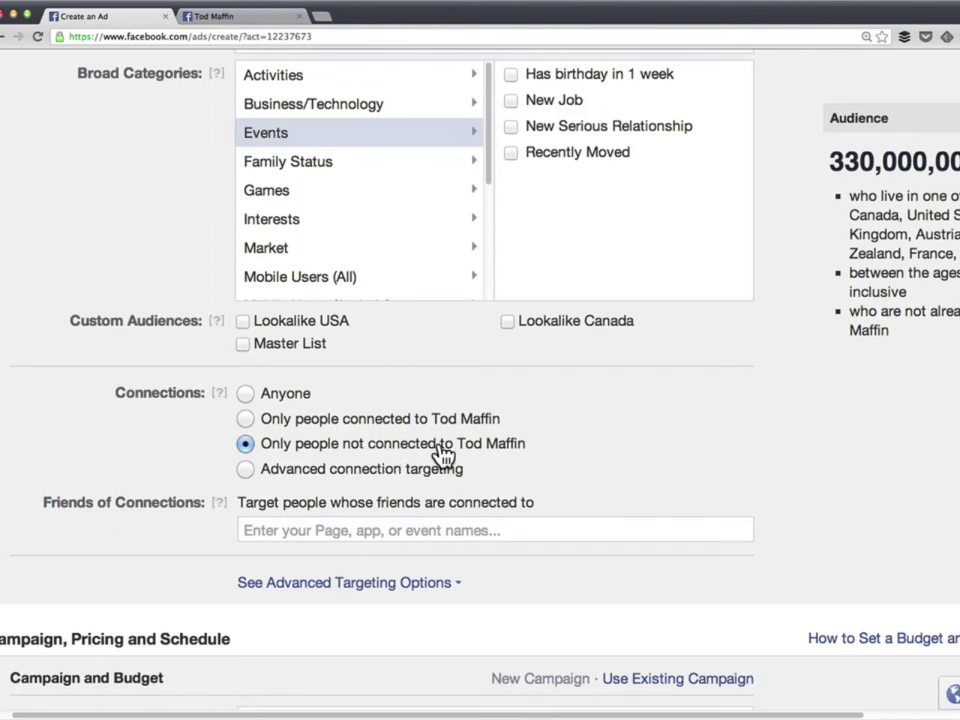
drag(526, 443, 264, 443)
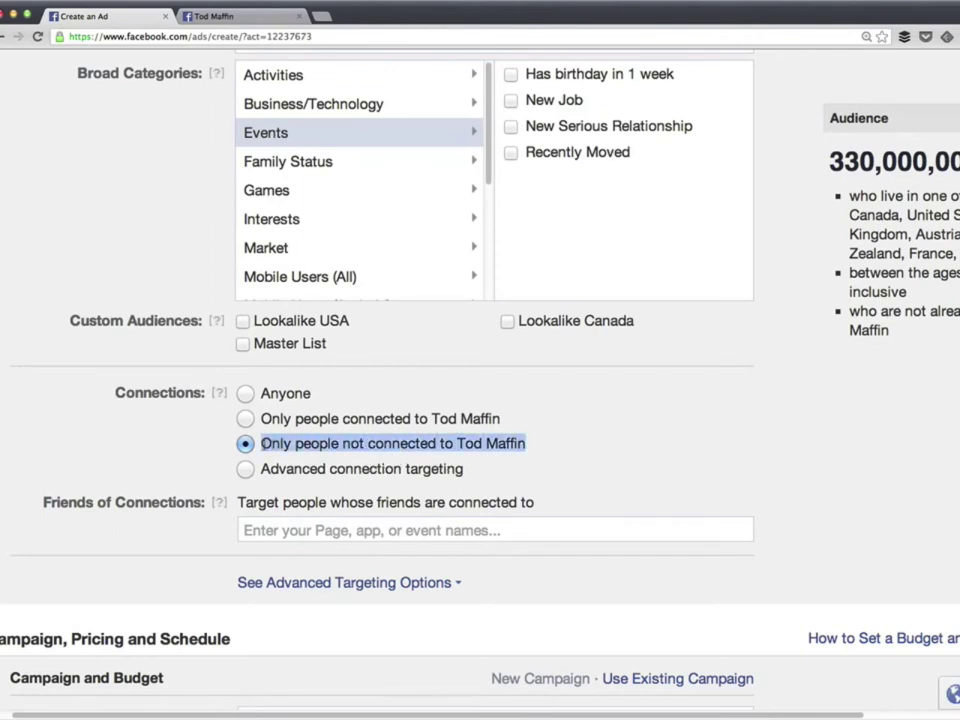
click(568, 450)
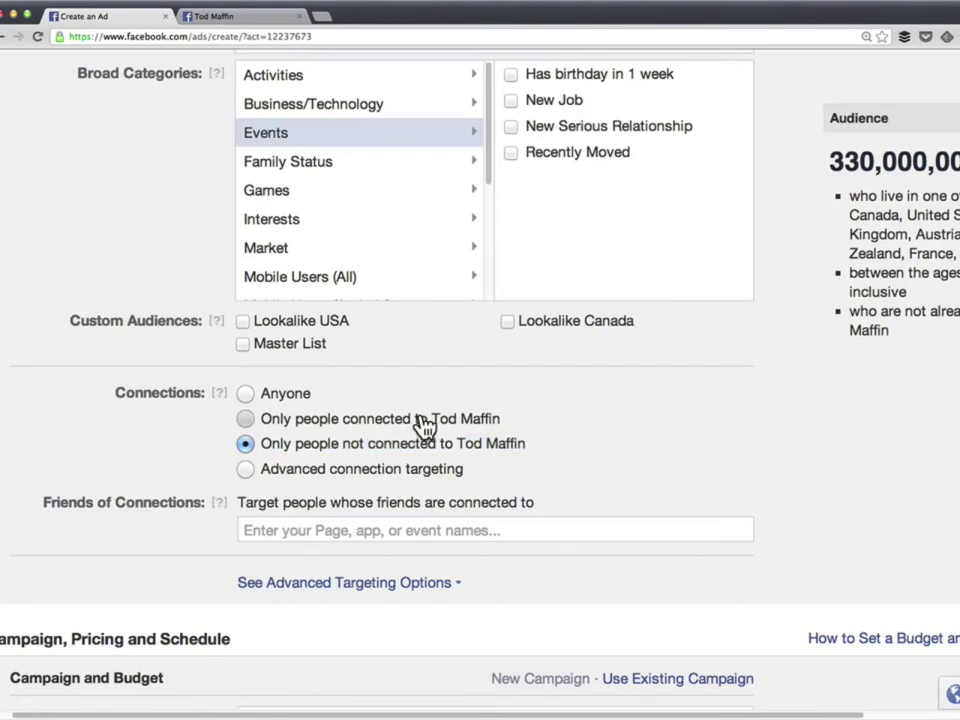
- Limit the audience to only people connected to the Page, and review the chosen post and targeting settings
click(425, 422)
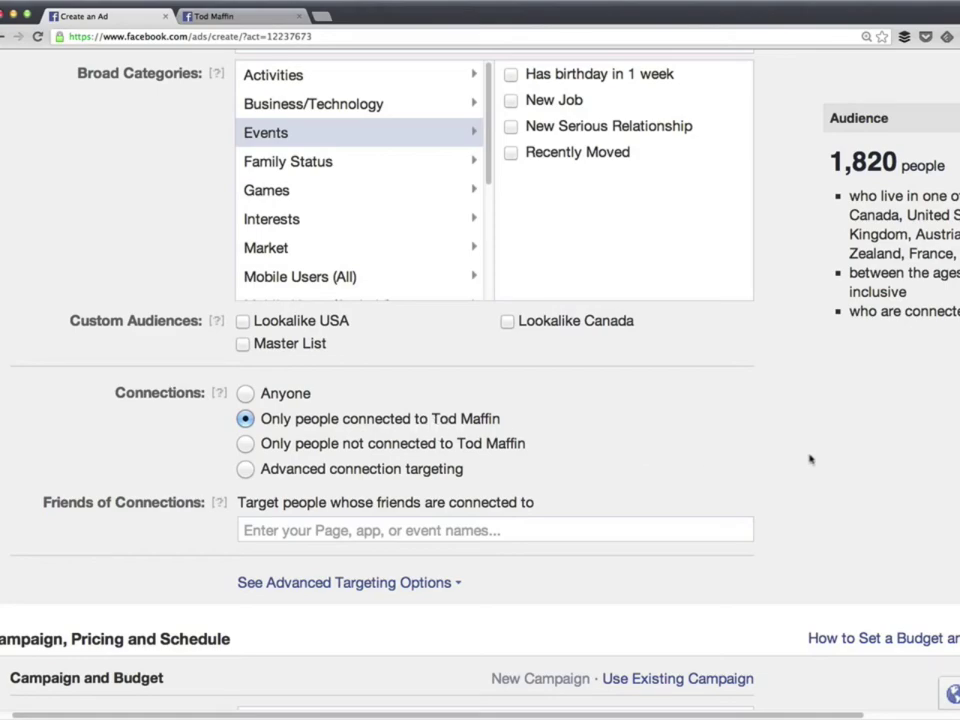
key(Home)
scroll(810, 456, down, 5)
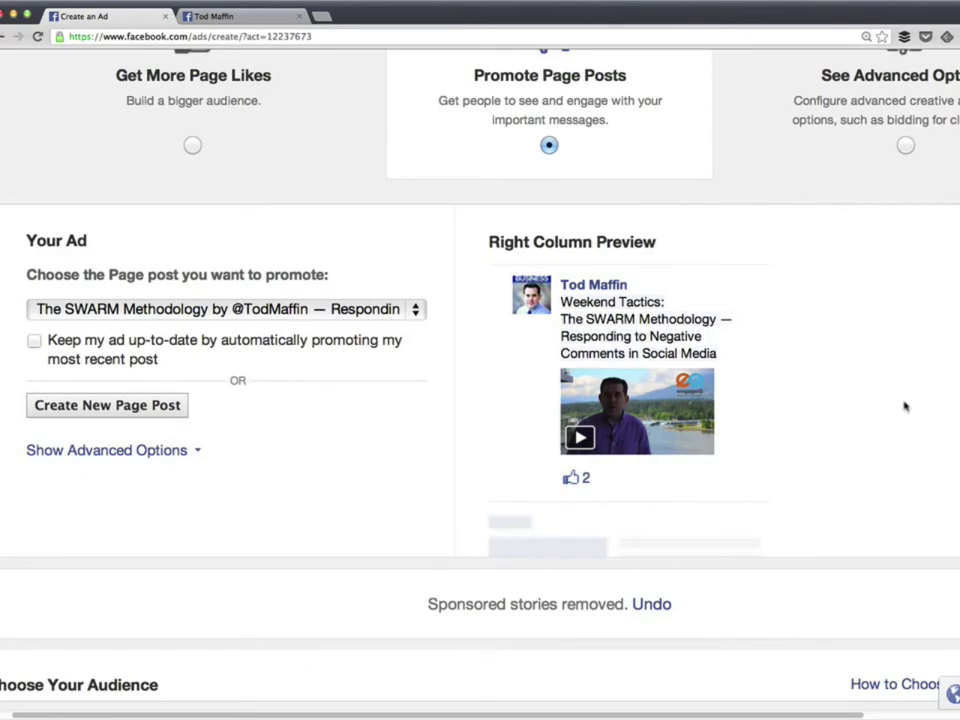
scroll(907, 404, down, 5)
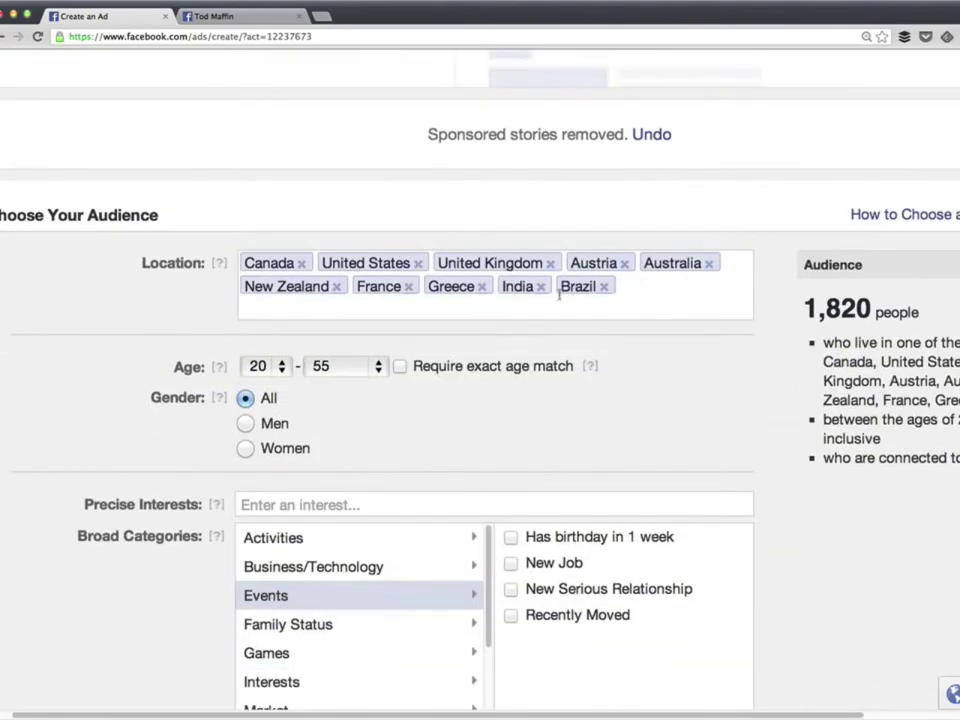
scroll(780, 364, down, 5)
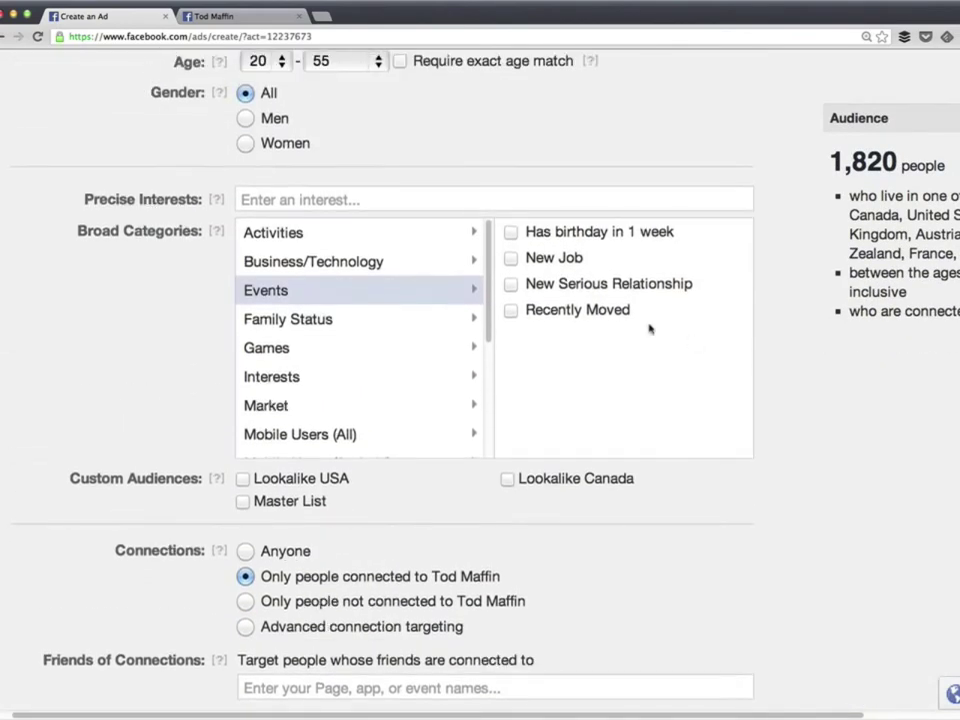
- Add the #Digital marketing topic to the ad's precise interests
click(316, 202)
text(digital)
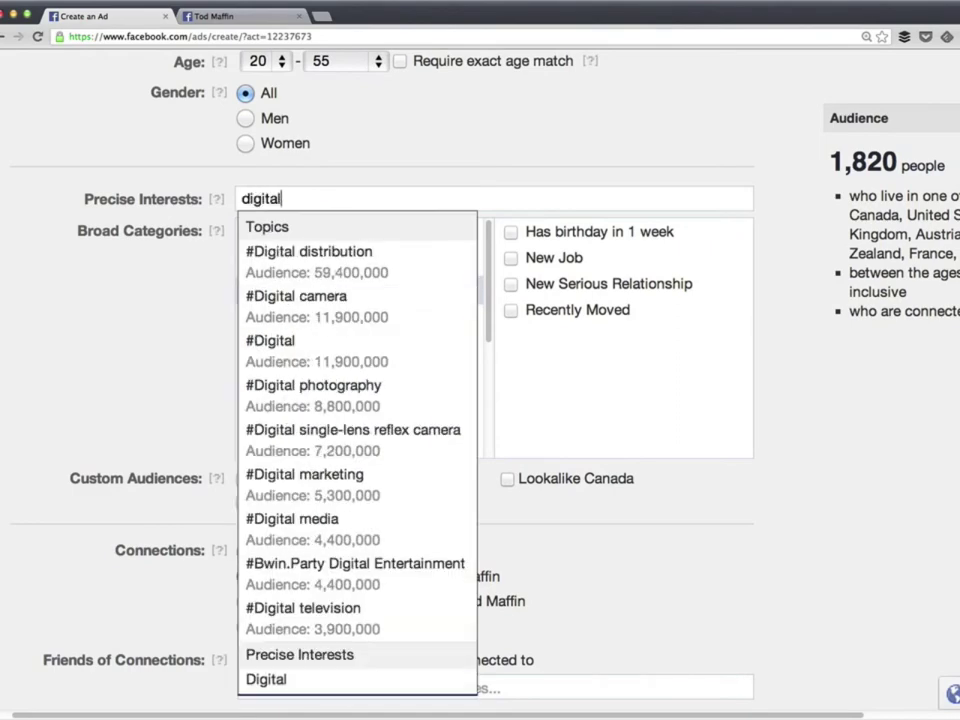
text( mar)
key(Down)
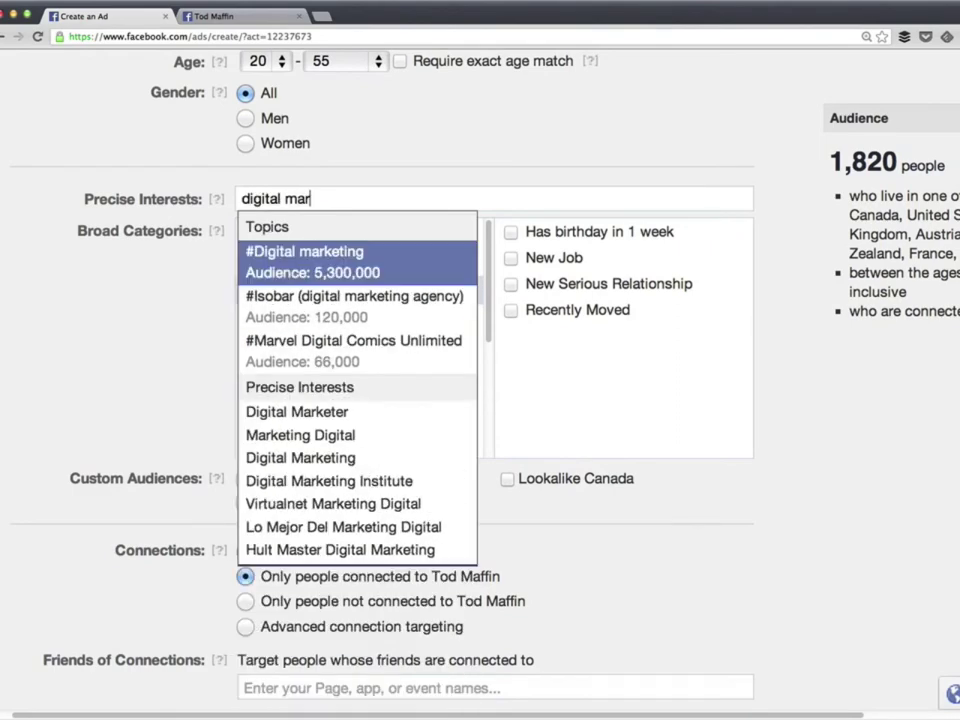
key(Return)
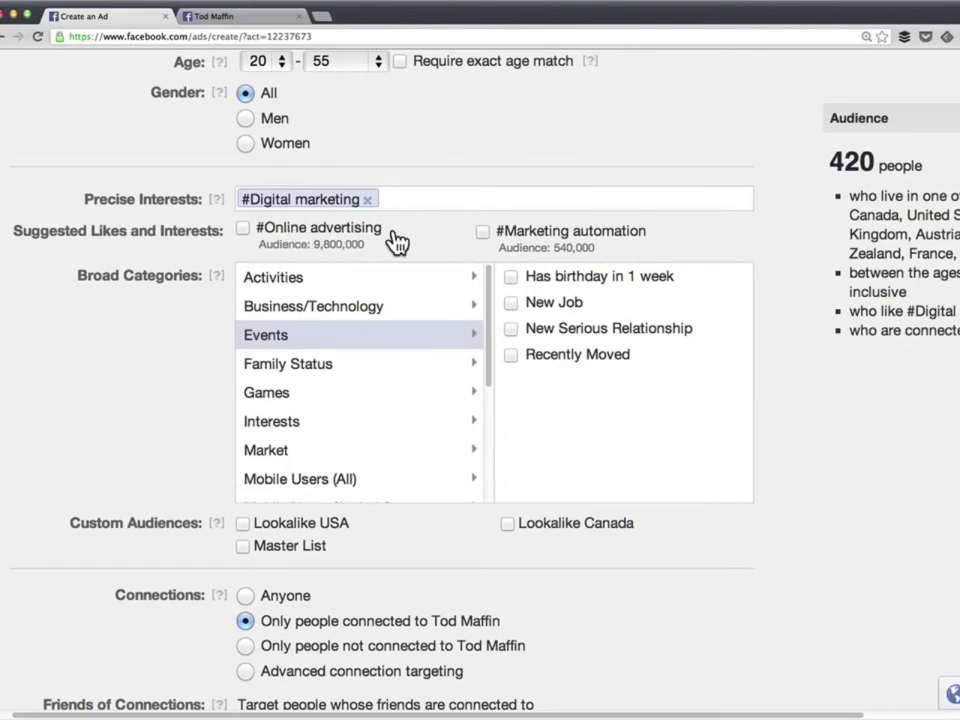
- Add the suggested interests #Online advertising, #Permission marketing, #Engagement marketing, #New media marketing and #Pay per click to the targeting
click(335, 238)
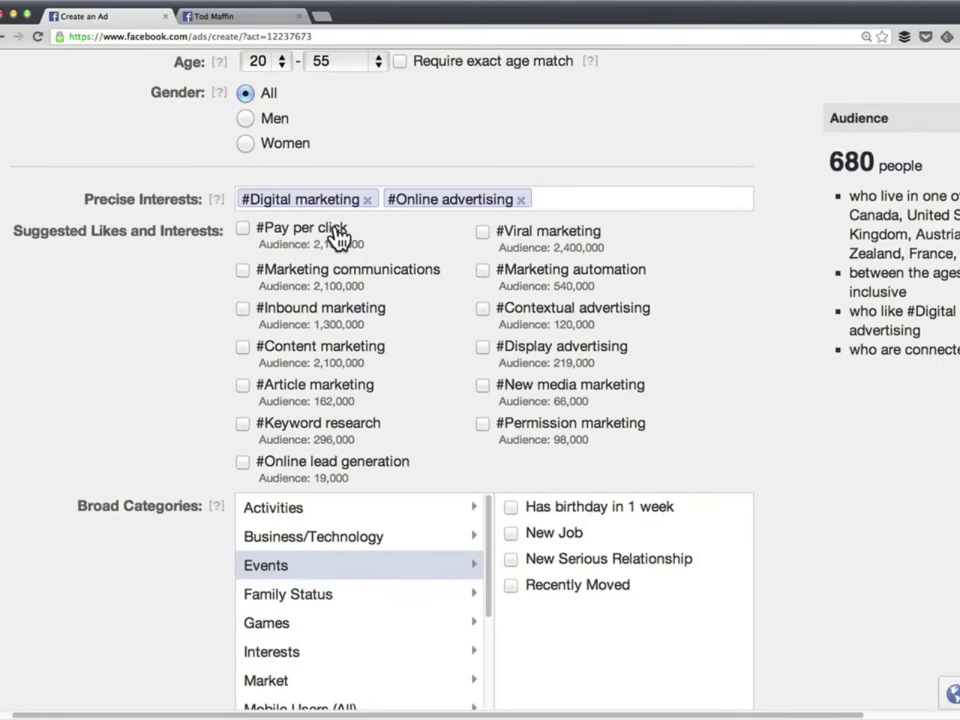
click(570, 432)
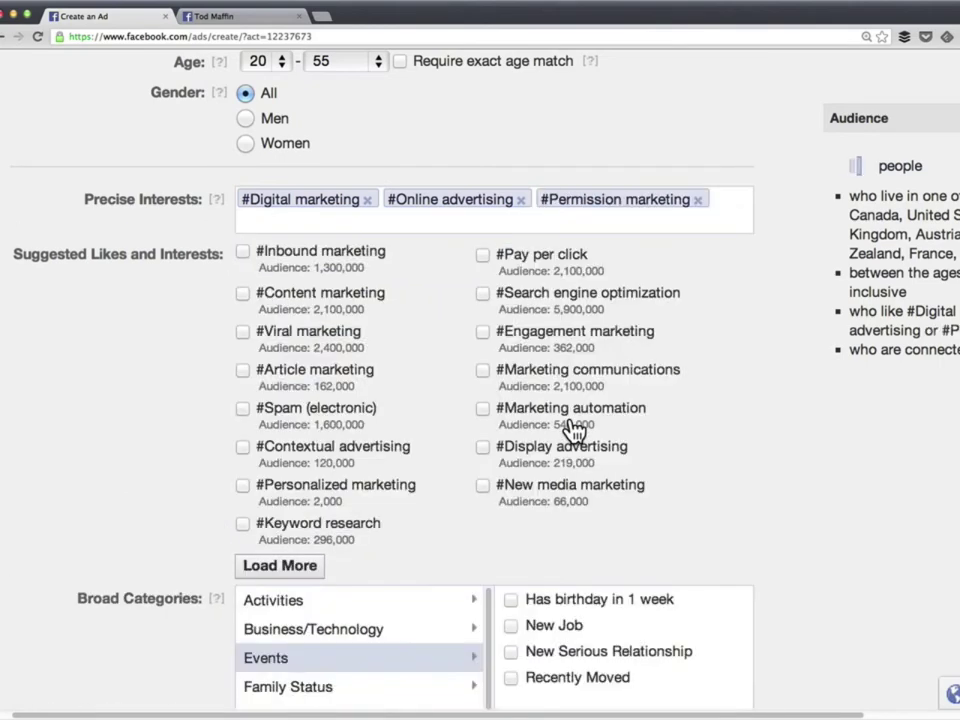
click(553, 338)
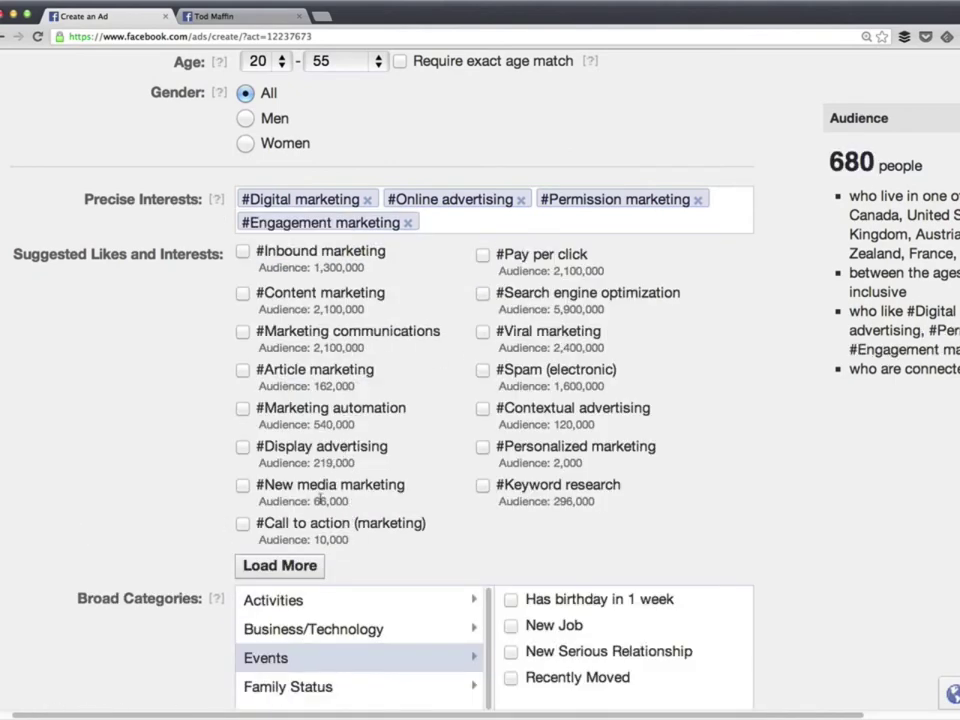
click(380, 487)
click(538, 284)
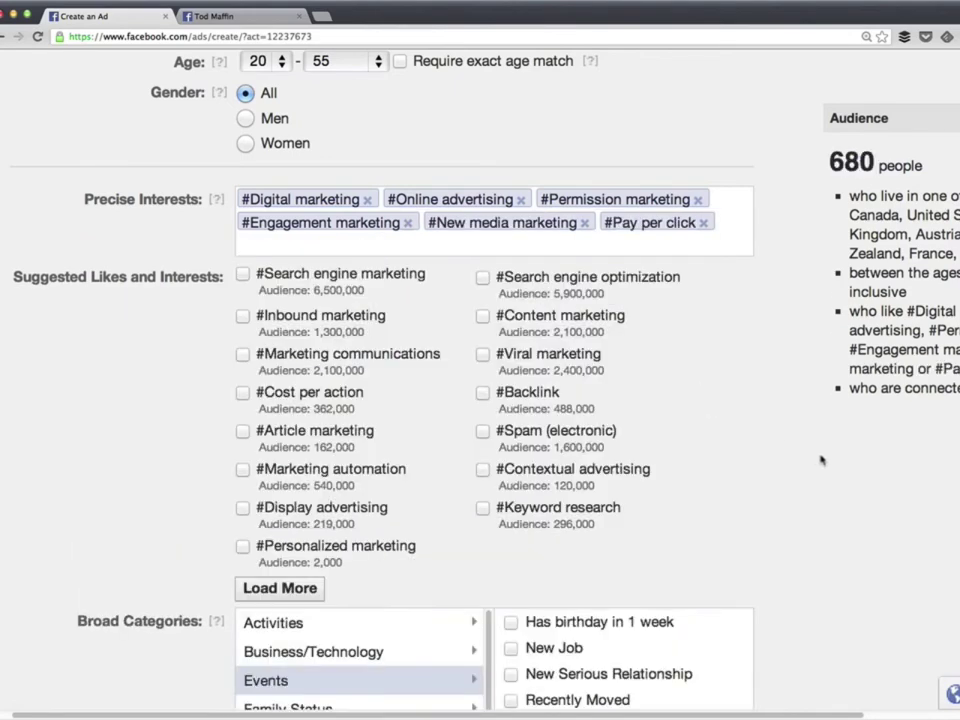
- Review the chosen post, audience and campaign settings, and expand the advanced targeting options
scroll(822, 460, up, 15)
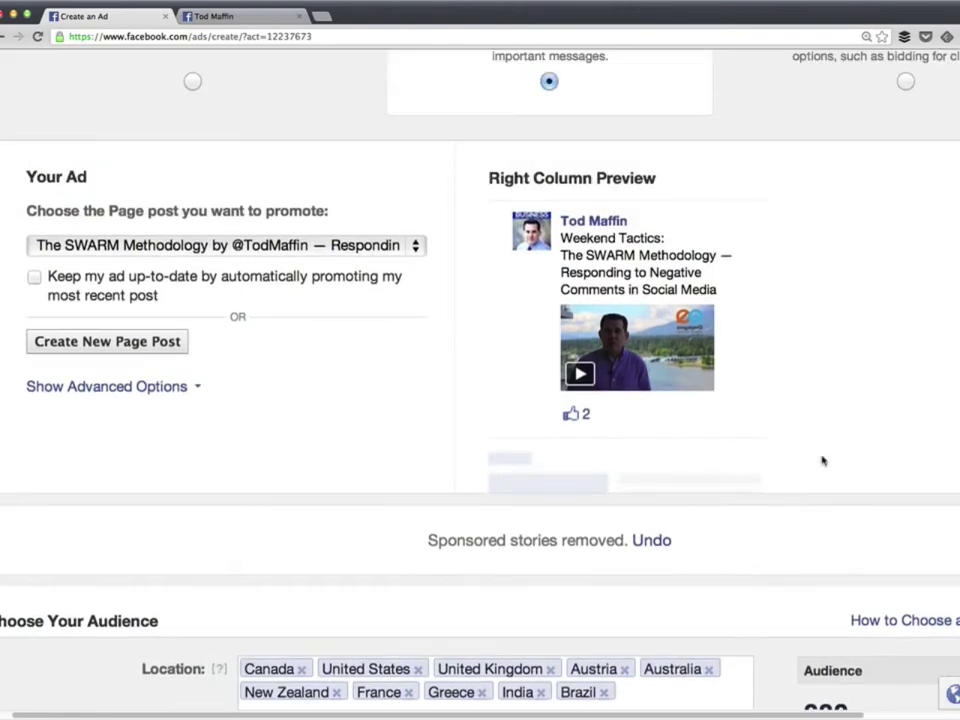
scroll(705, 369, down, 10)
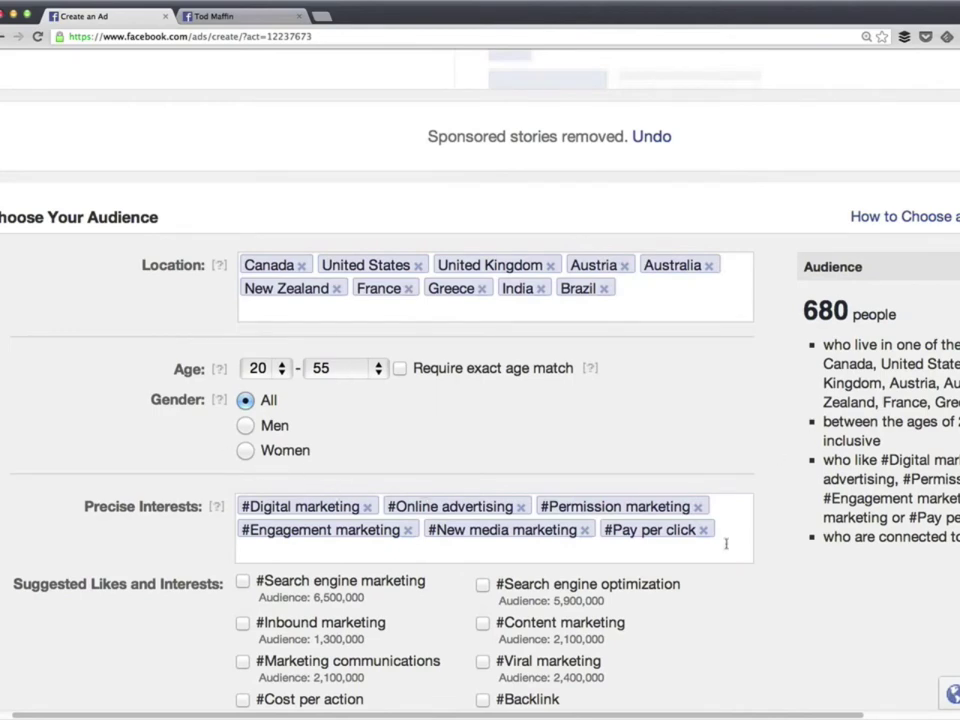
scroll(726, 548, down, 3)
scroll(726, 548, down, 5)
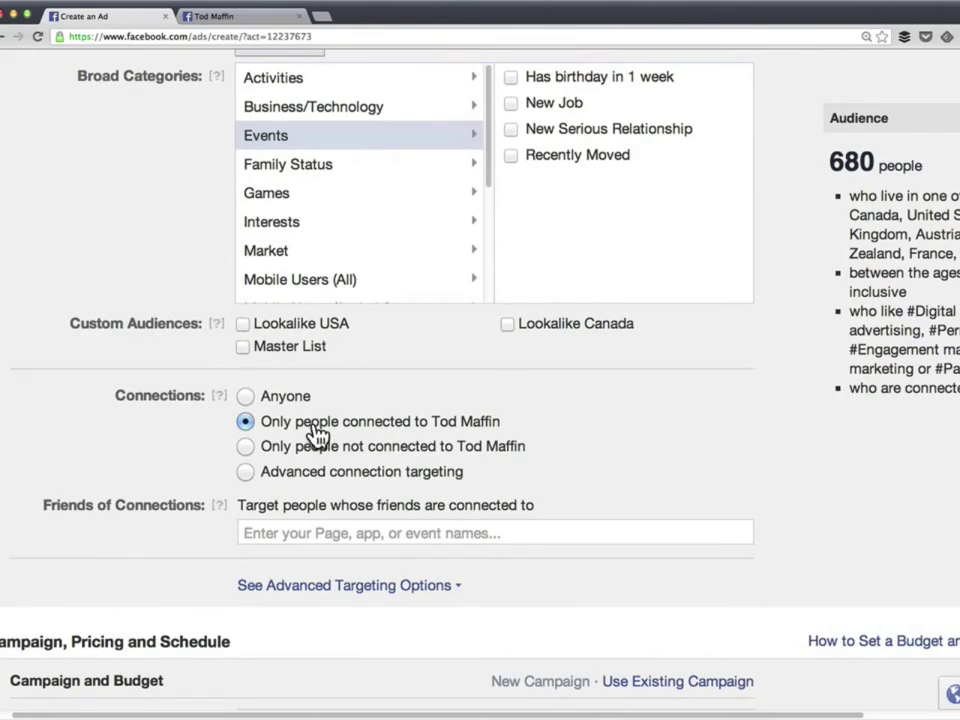
scroll(318, 435, down, 3)
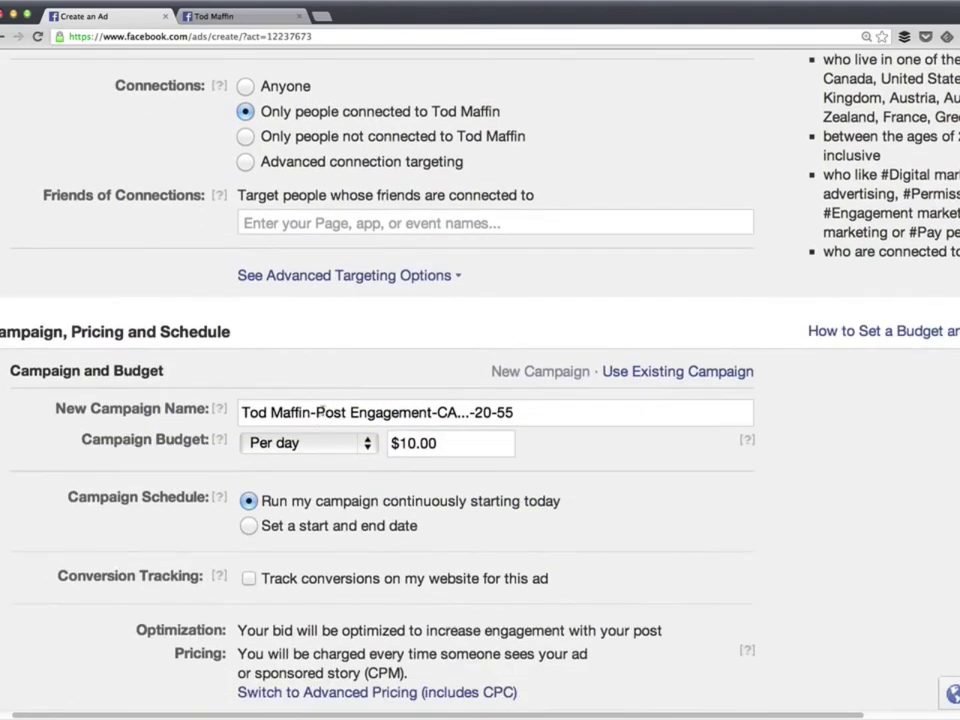
click(321, 278)
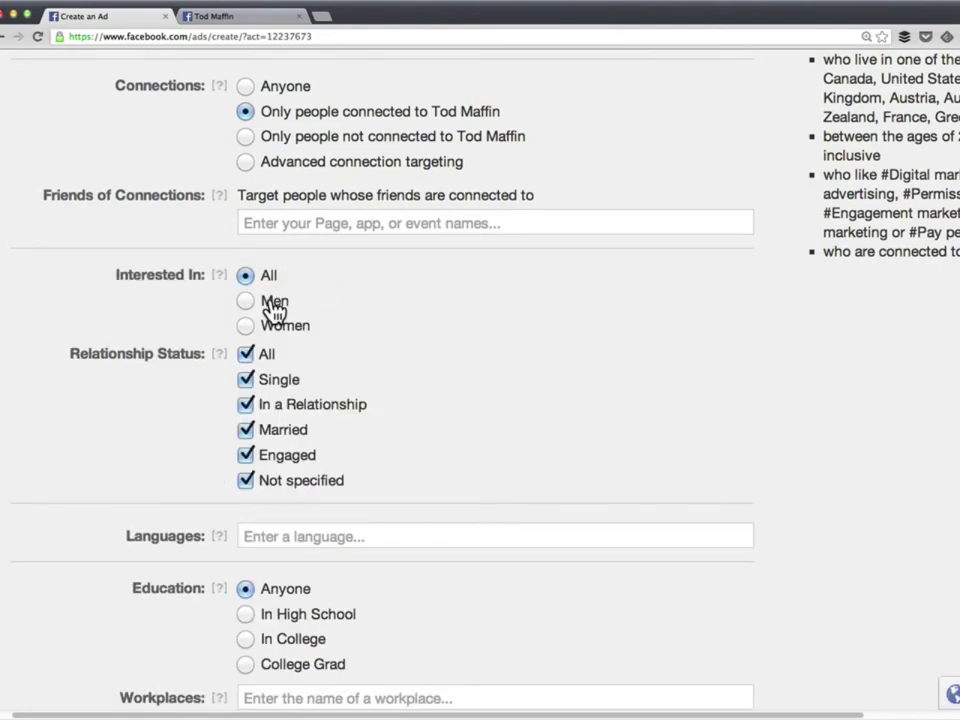
- Try targeting men who are interested in men by setting both Gender and Interested In to Men
scroll(692, 414, up, 15)
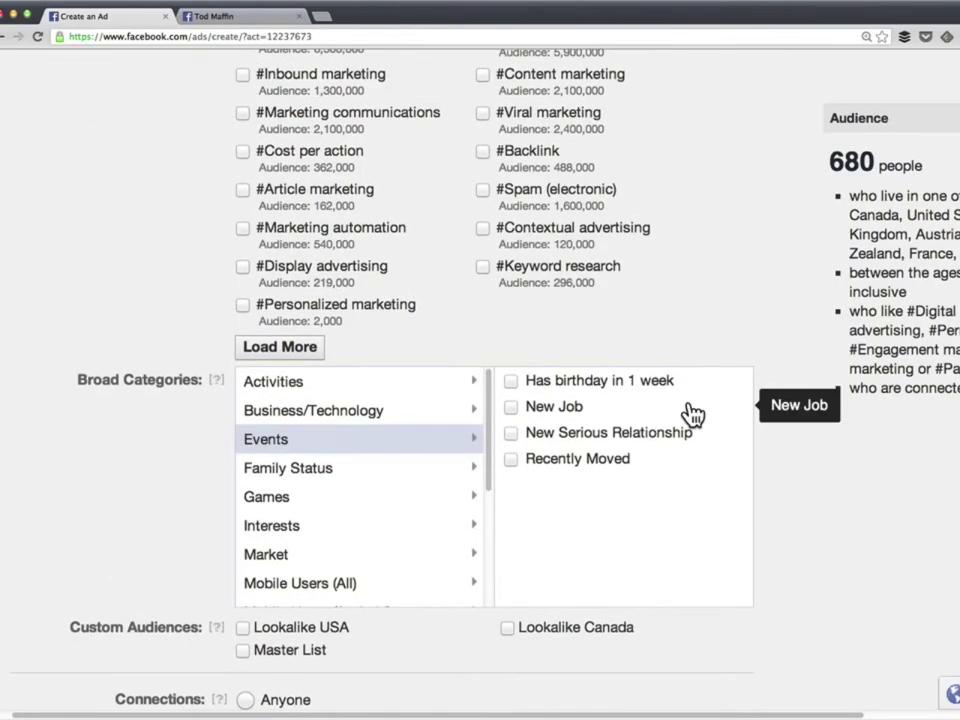
scroll(690, 405, up, 5)
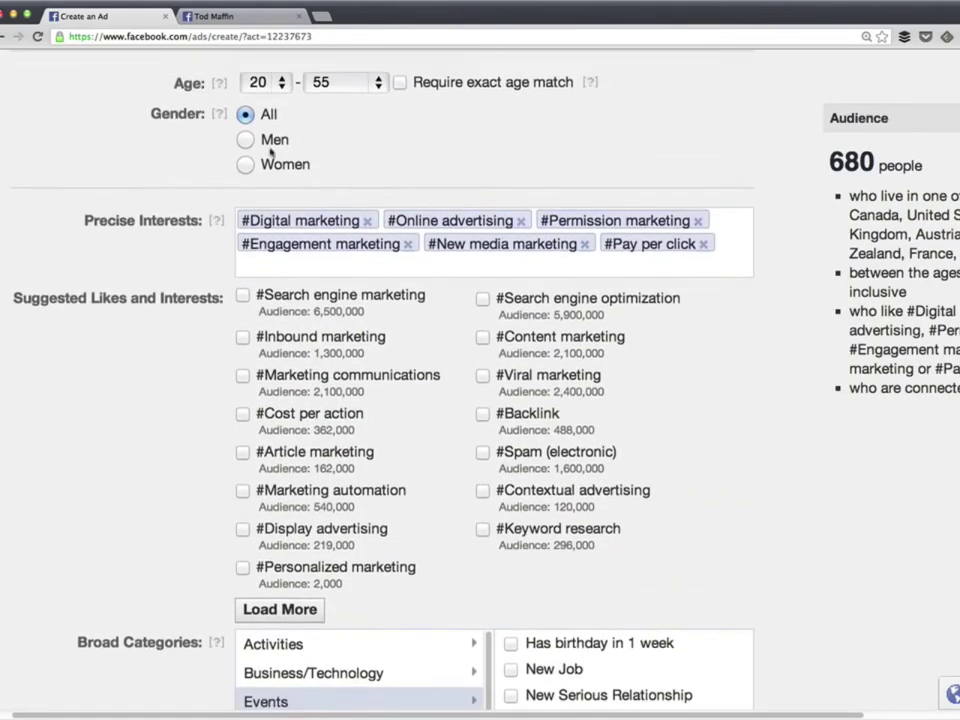
click(281, 146)
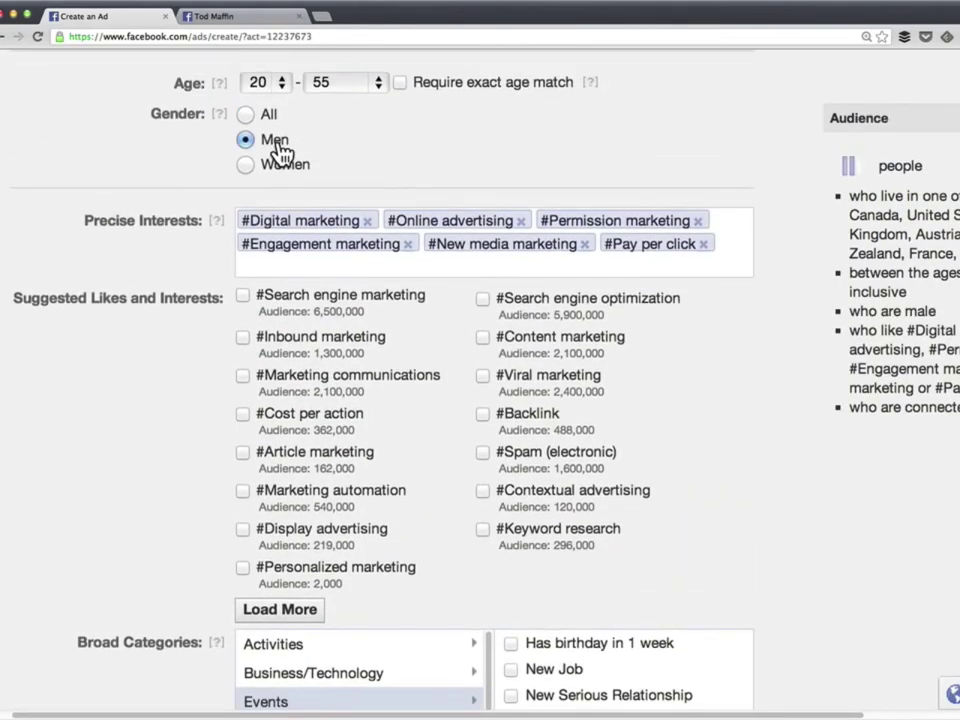
scroll(700, 390, down, 5)
scroll(765, 420, down, 3)
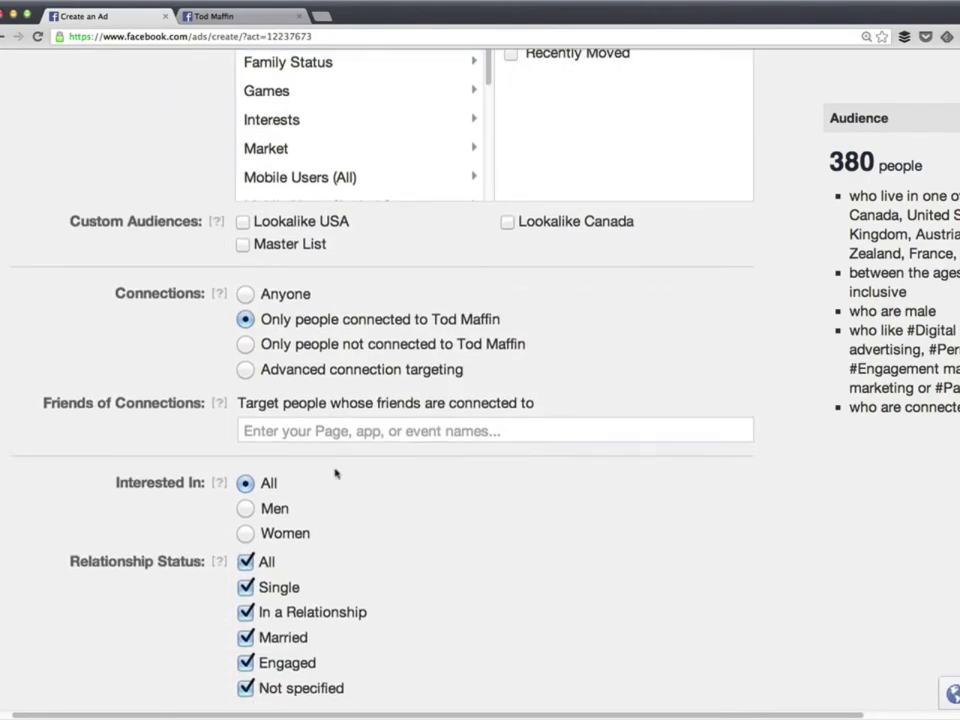
click(280, 510)
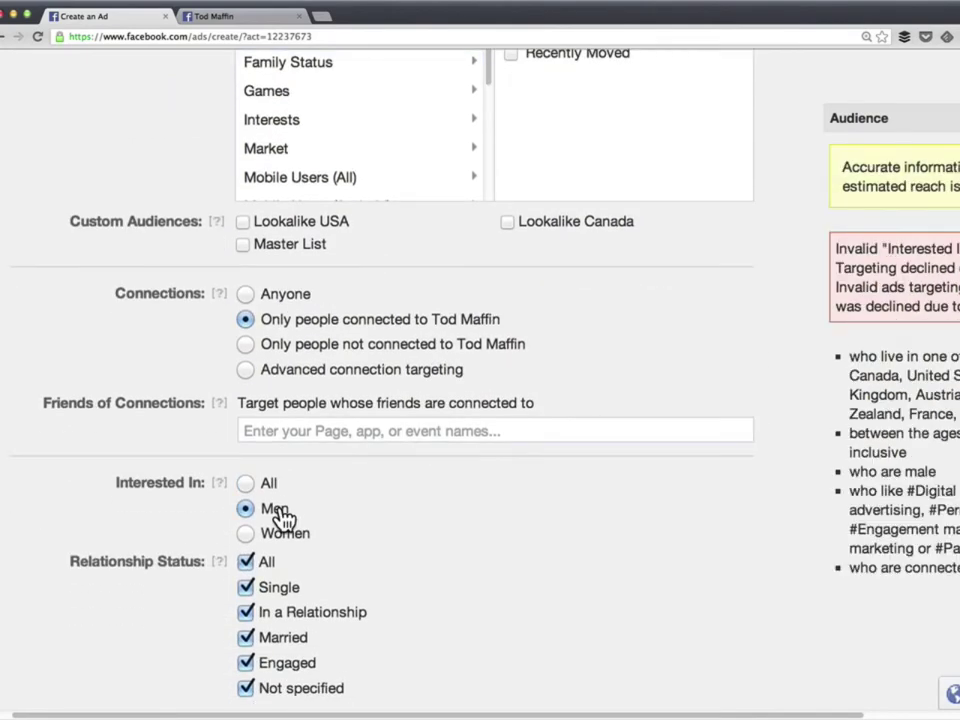
- Examine the audience summary for the current targeting, and restore Interested In to All
scroll(285, 518, right, 3)
scroll(281, 562, left, 4)
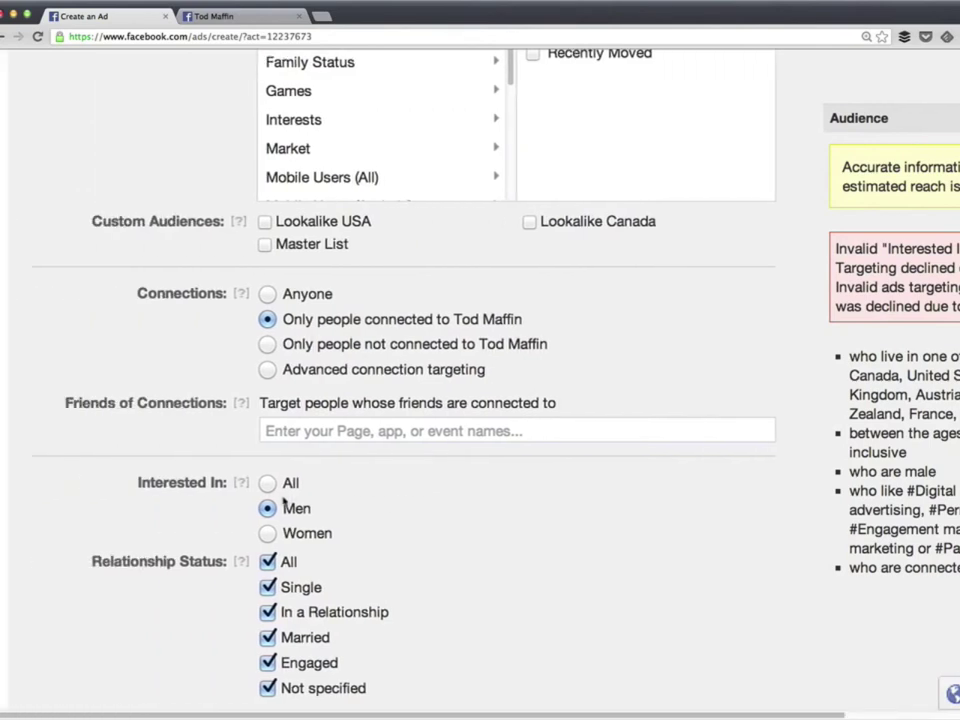
key(super+minus)
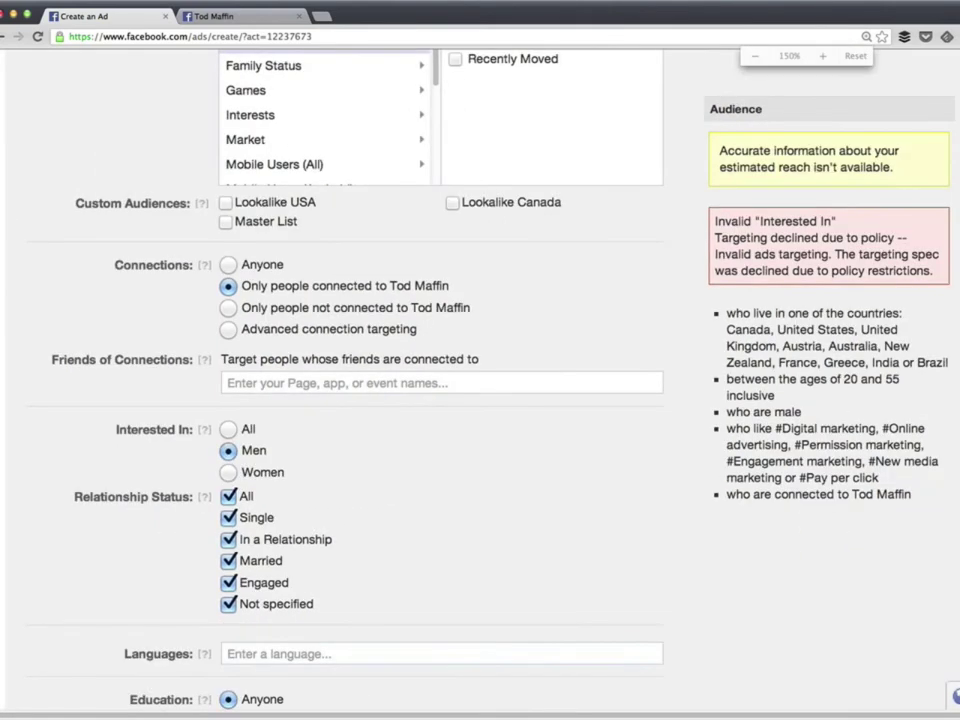
drag(894, 170, 716, 147)
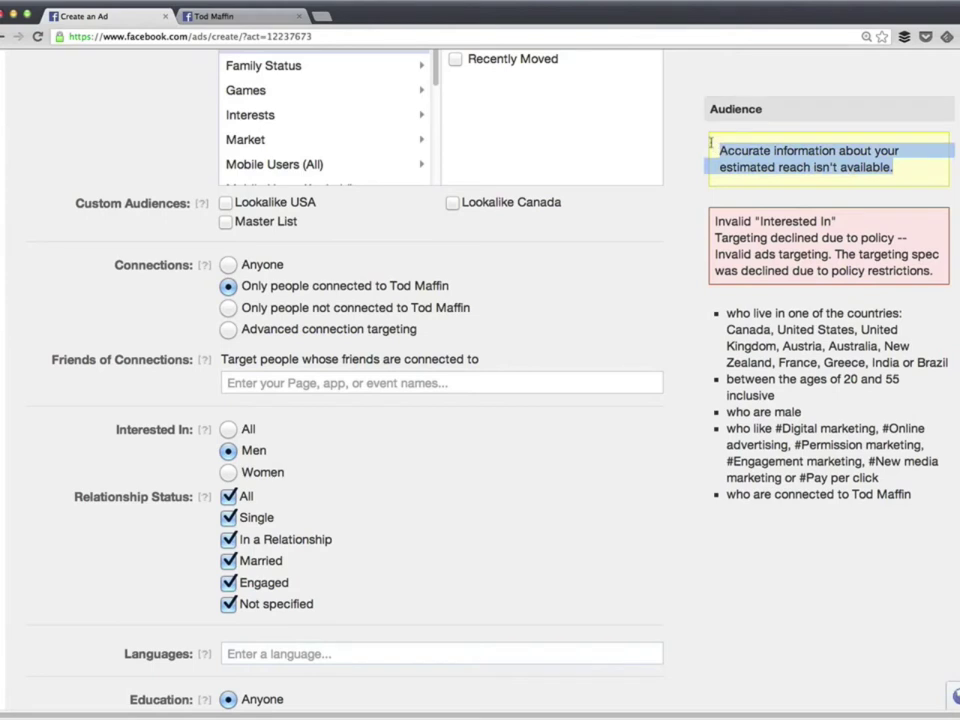
click(722, 153)
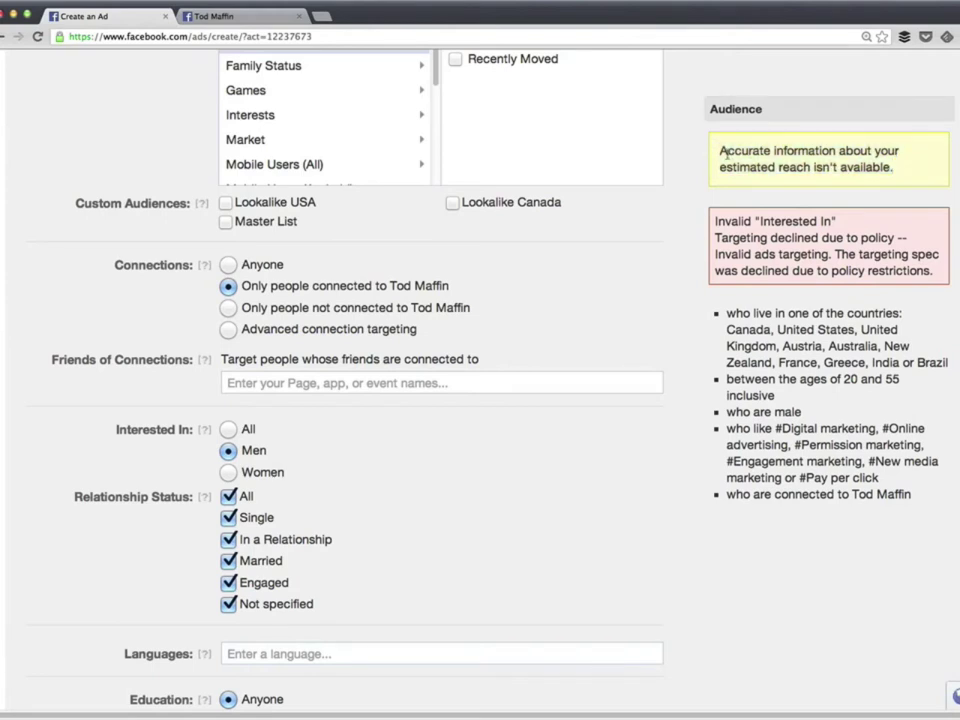
click(250, 430)
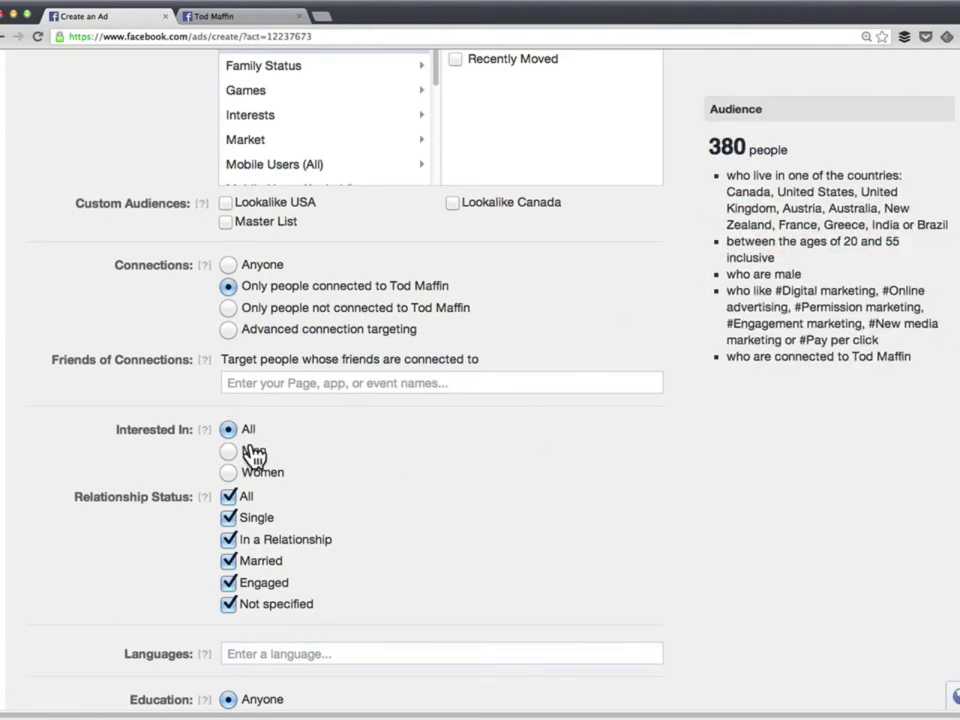
- Try limiting the audience to people whose workplace is IBM
scroll(253, 452, down, 5)
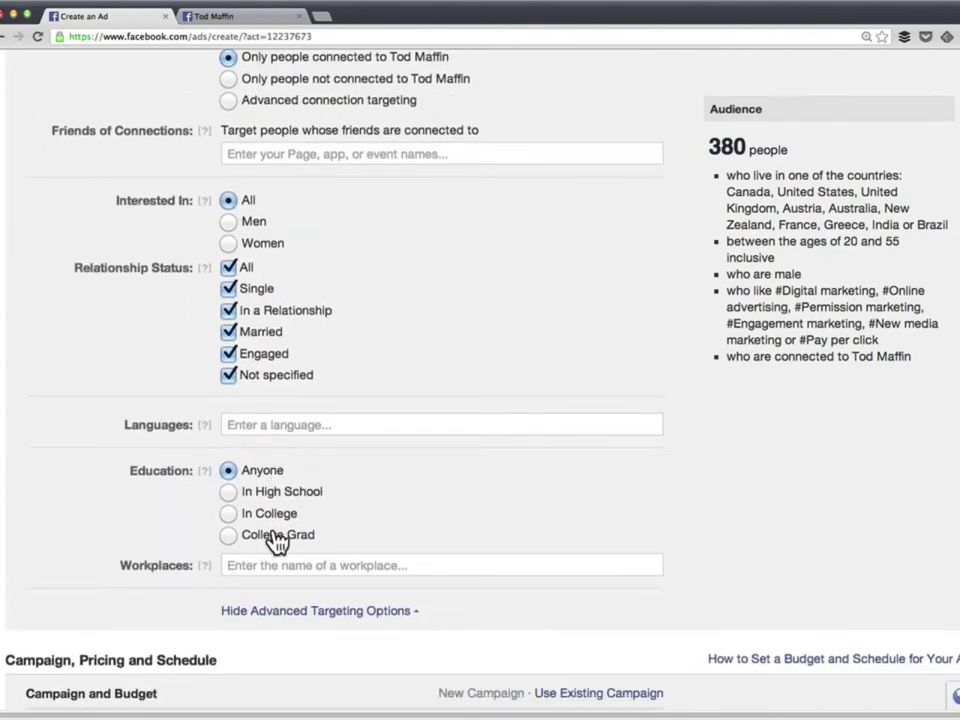
scroll(275, 542, down, 2)
click(280, 496)
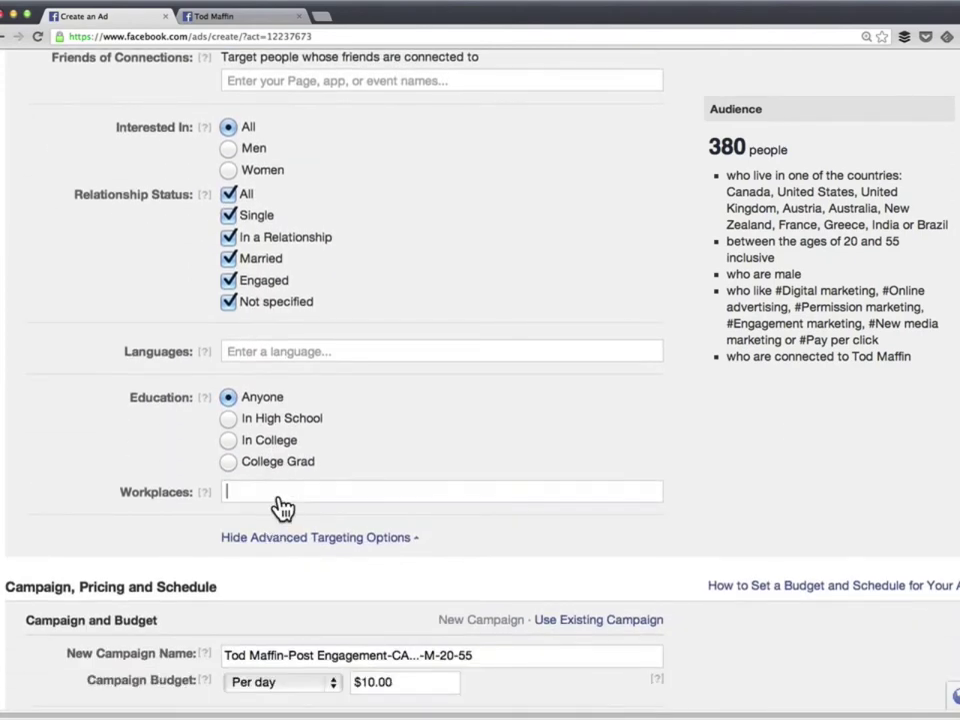
text(ibm)
key(Return)
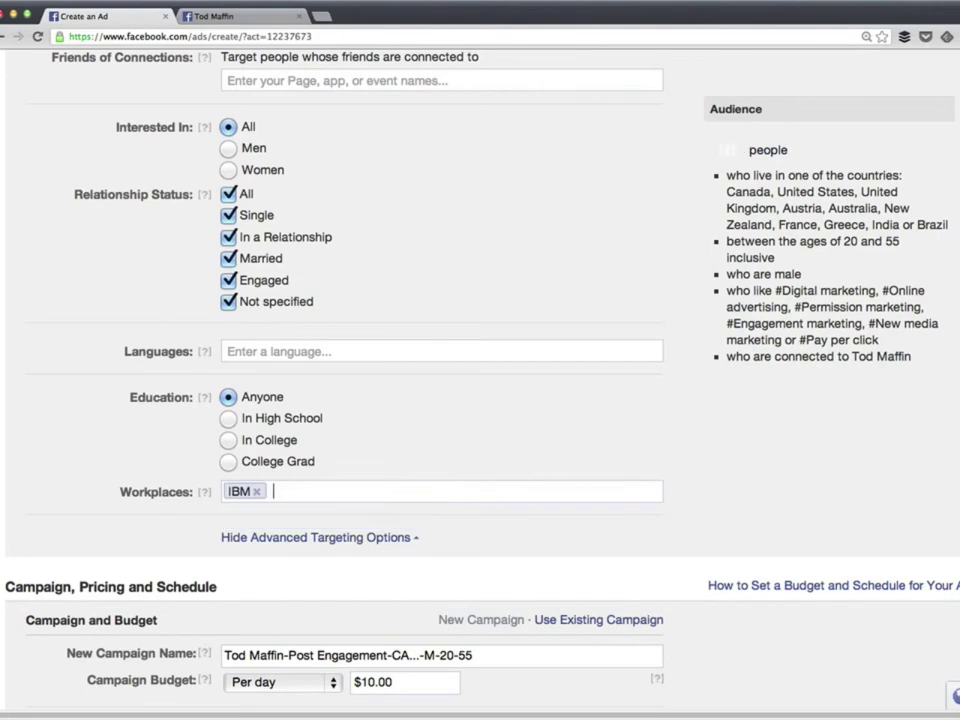
- Examine the audience size notice, and remove IBM from the targeted workplaces
drag(904, 184, 719, 150)
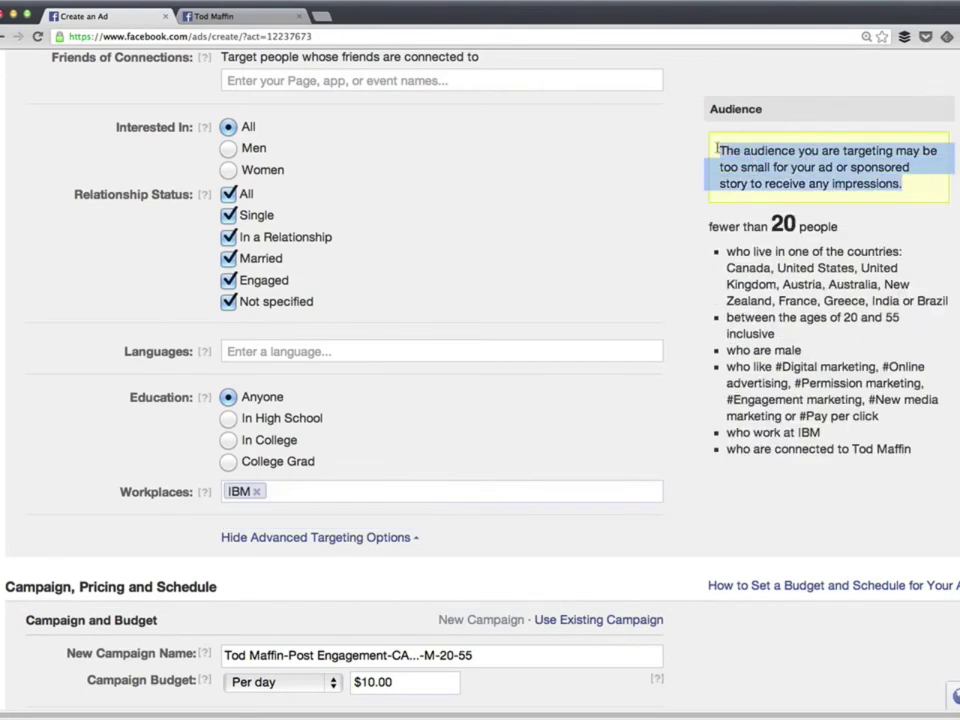
click(740, 170)
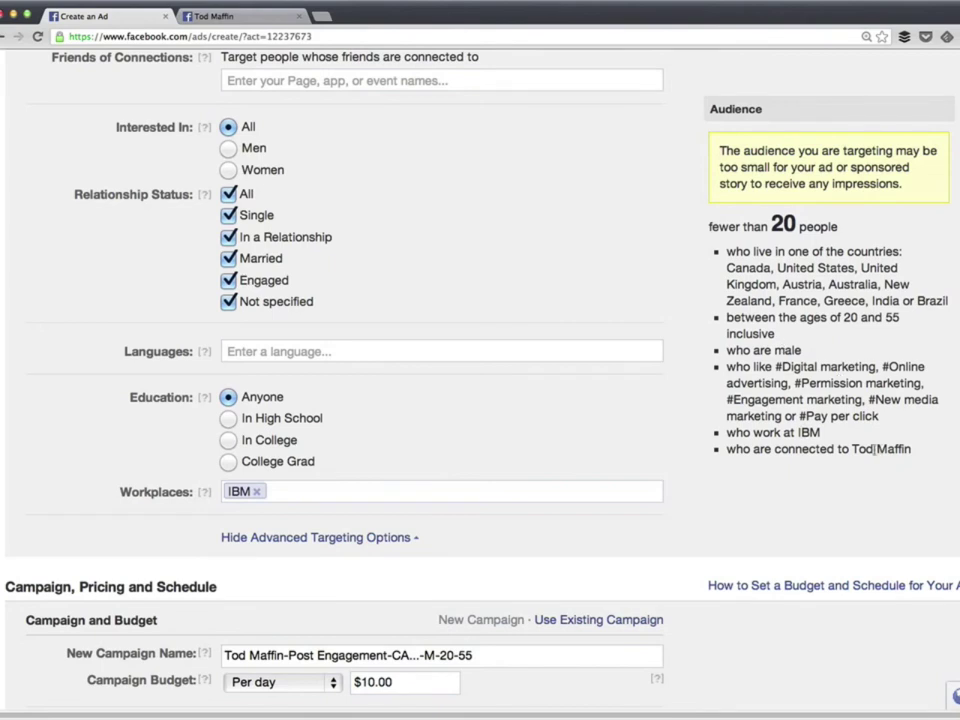
click(471, 497)
key(BackSpace)
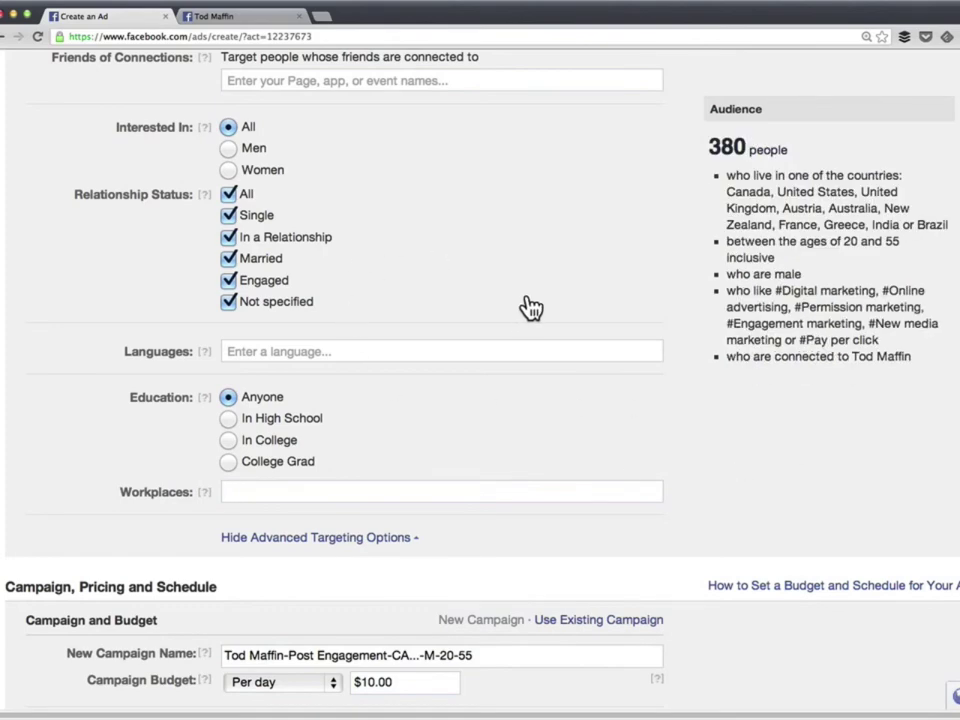
- Restore the audience's gender targeting to All
scroll(754, 285, up, 10)
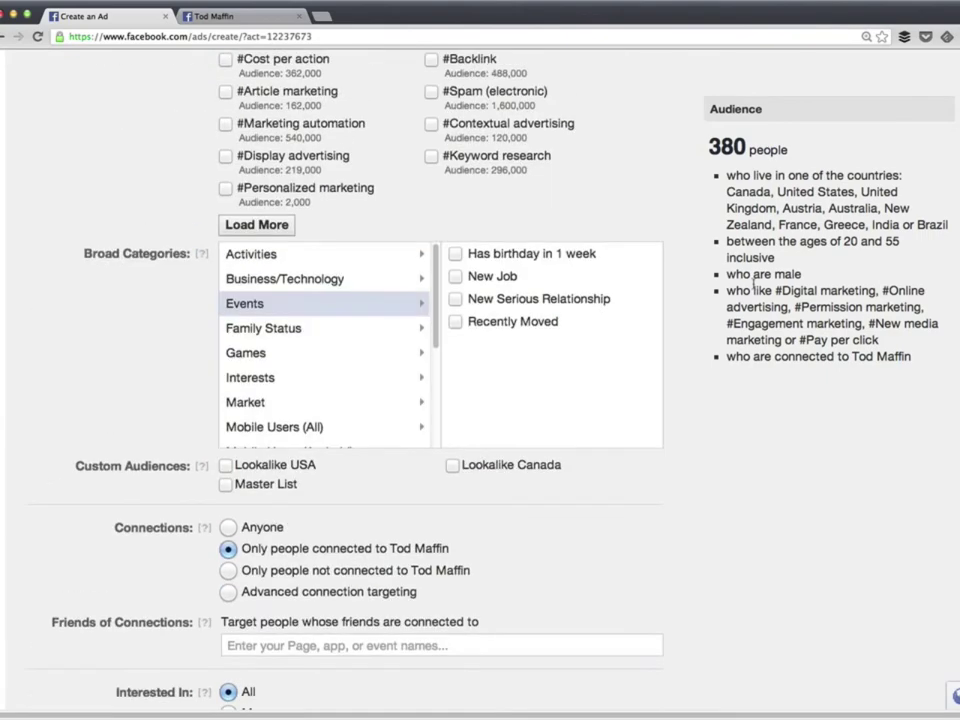
scroll(754, 285, up, 6)
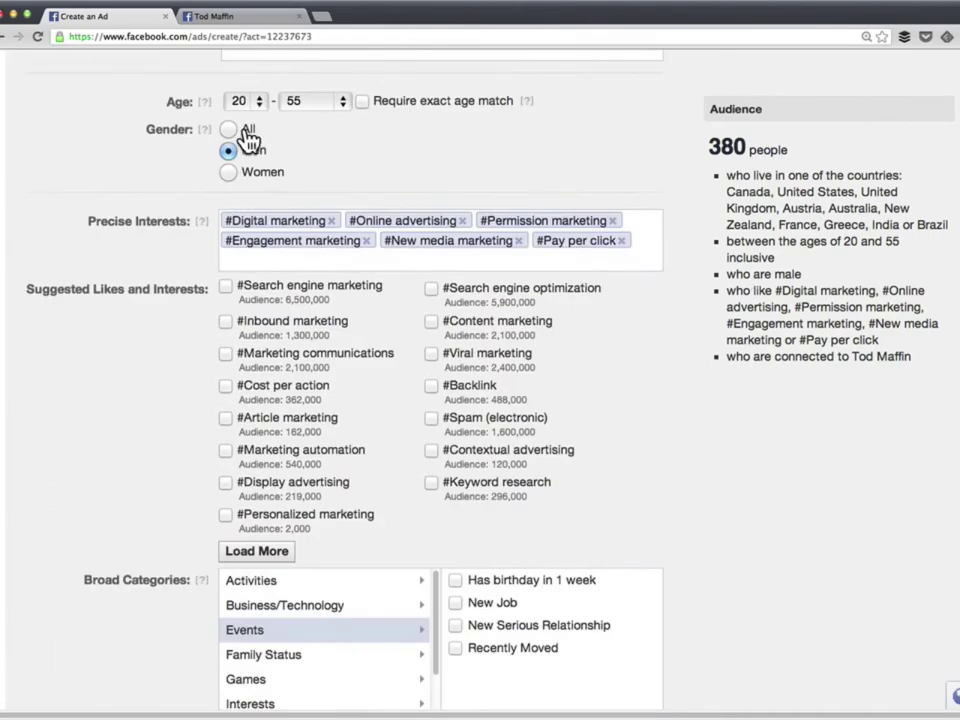
click(230, 131)
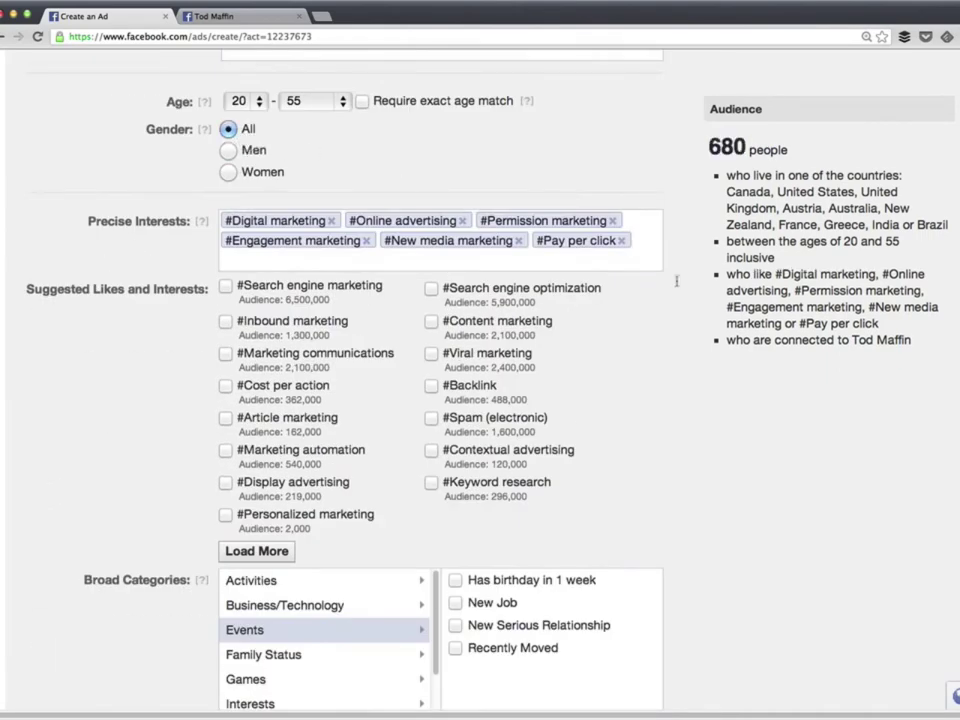
- Remove all the precise interests from the audience targeting
click(623, 254)
key(BackSpace)
key(BackSpace)
key(BackSpace)
key(BackSpace)
key(BackSpace)
key(BackSpace)
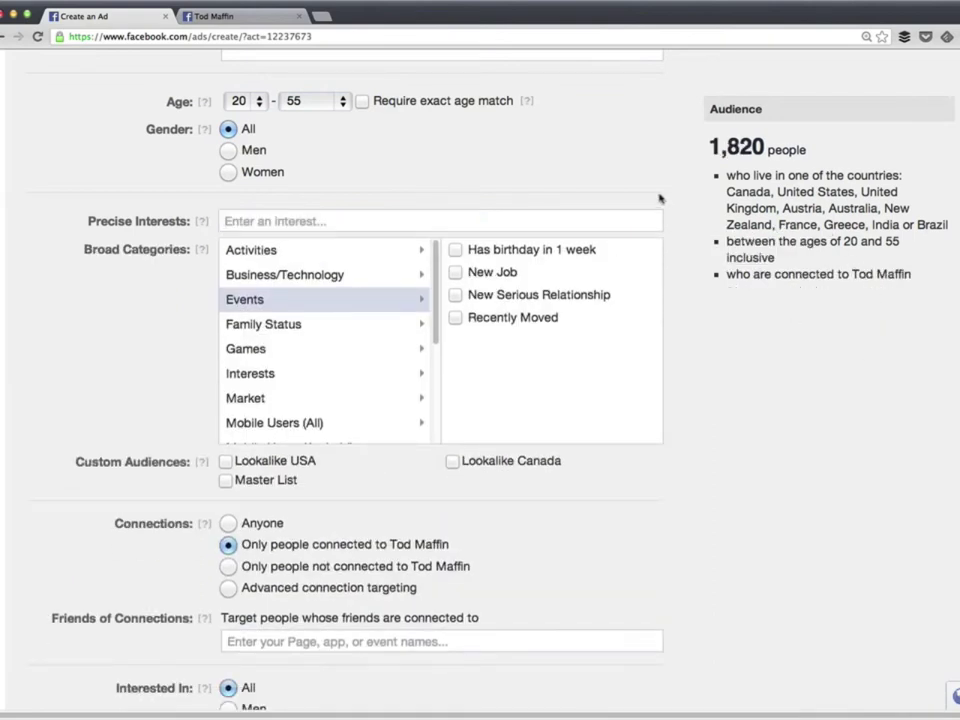
- Review the campaign budget and schedule, the ad goal and the selected Page post
scroll(829, 304, down, 10)
scroll(767, 315, down, 7)
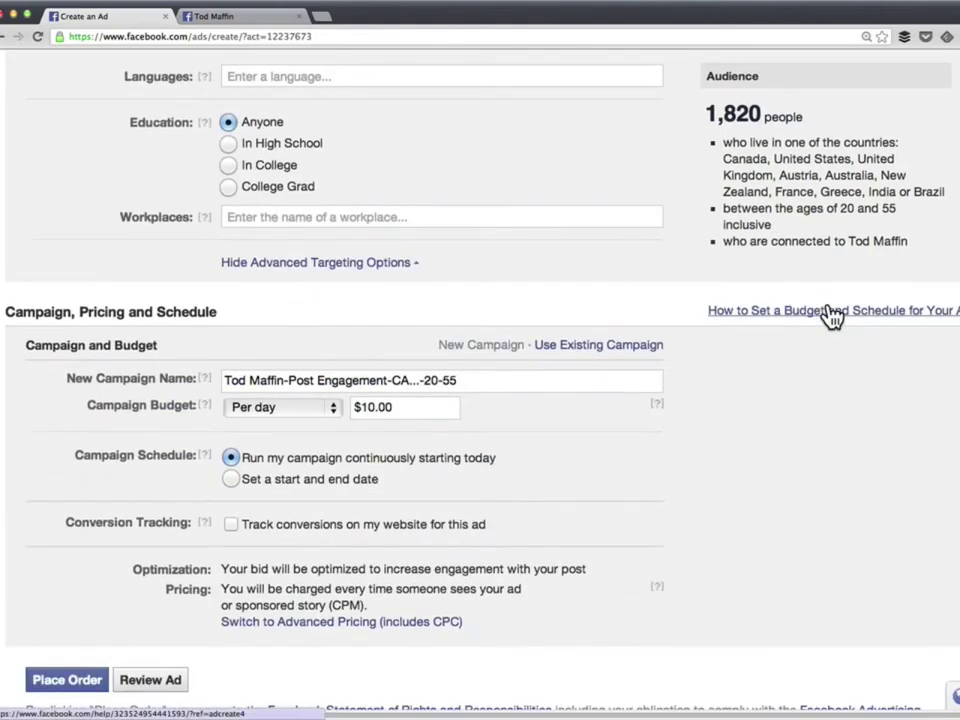
scroll(831, 306, up, 8)
scroll(832, 317, up, 20)
scroll(832, 317, up, 3)
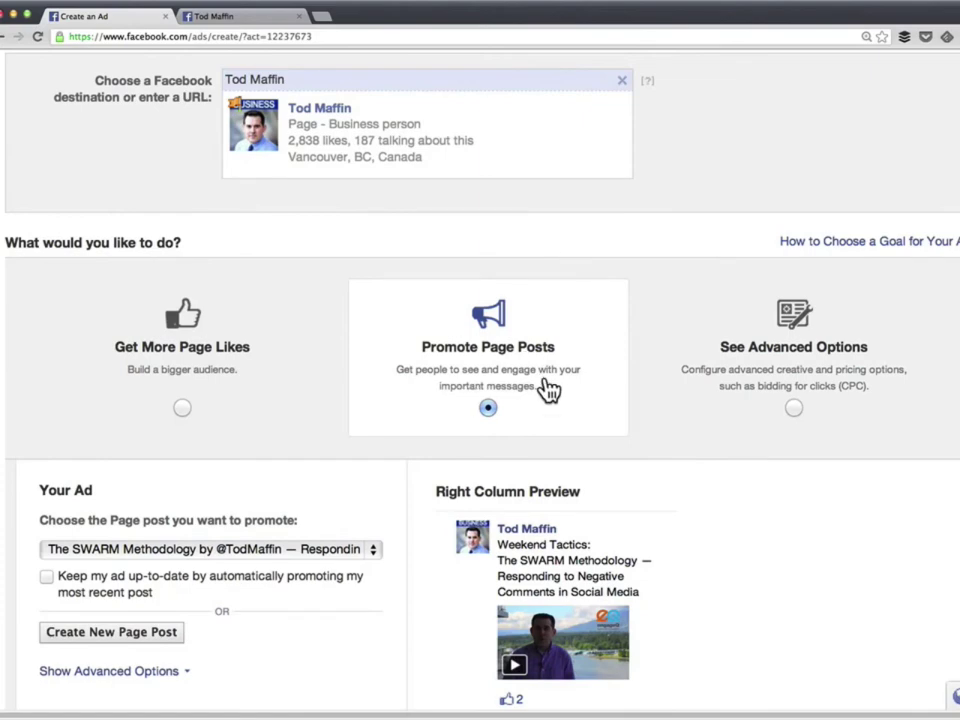
scroll(281, 546, down, 3)
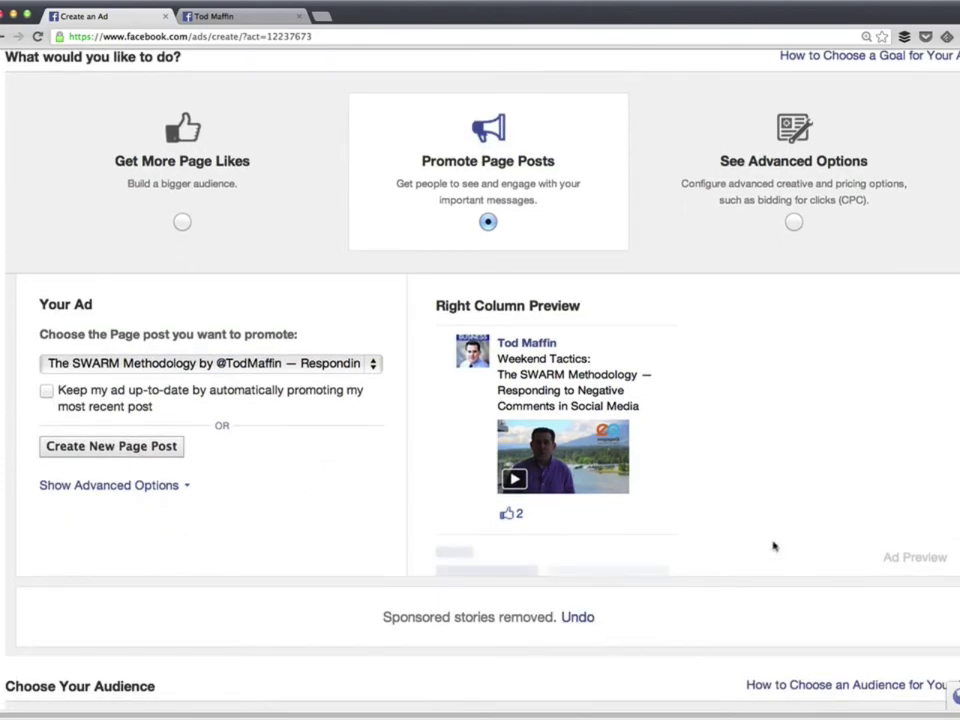
- Name the new campaign "To my fans - 20-55, most countries"
scroll(785, 535, down, 10)
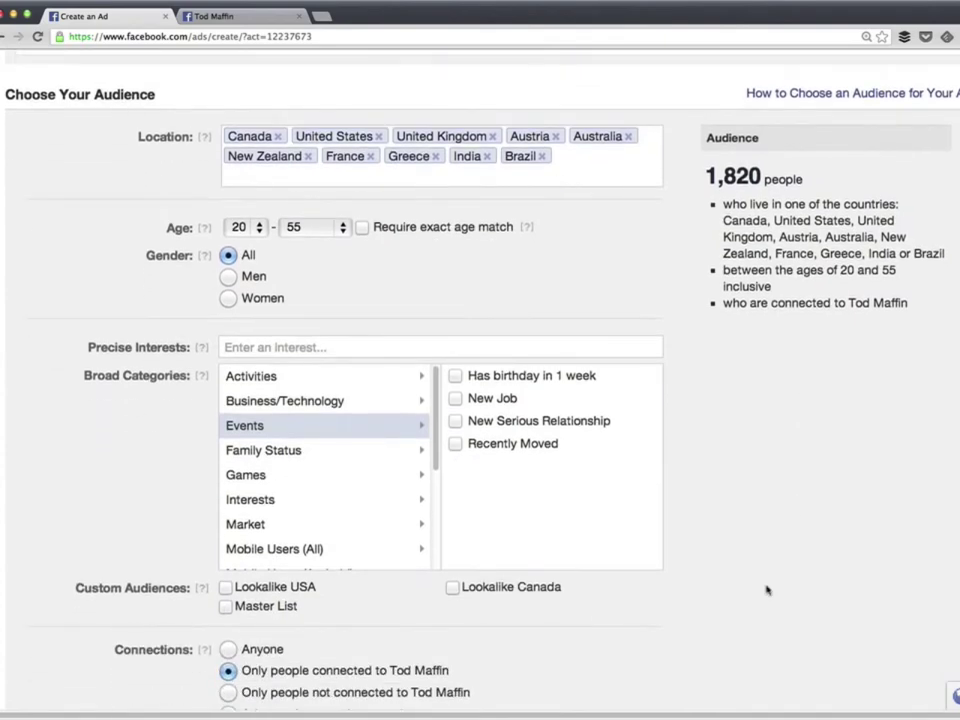
scroll(765, 589, down, 18)
scroll(768, 580, down, 1)
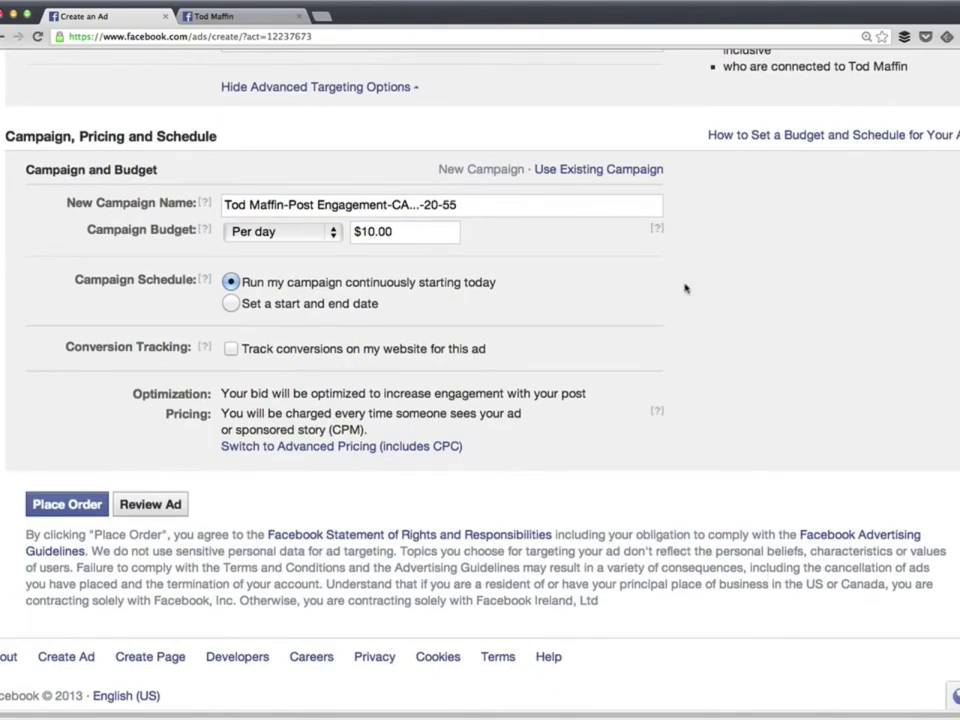
drag(467, 204, 189, 190)
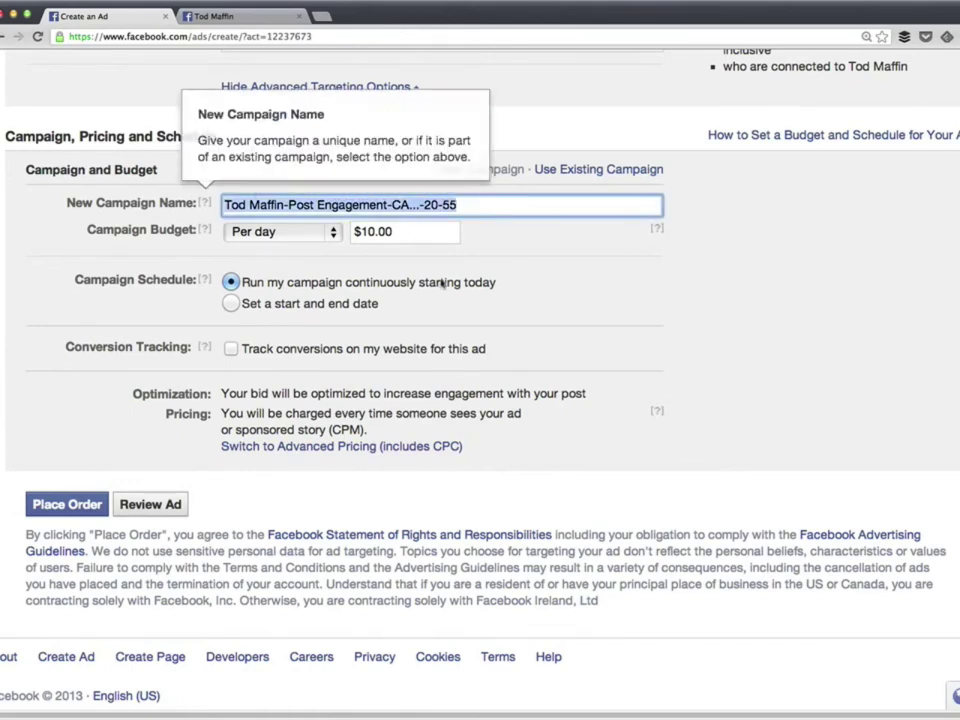
click(714, 351)
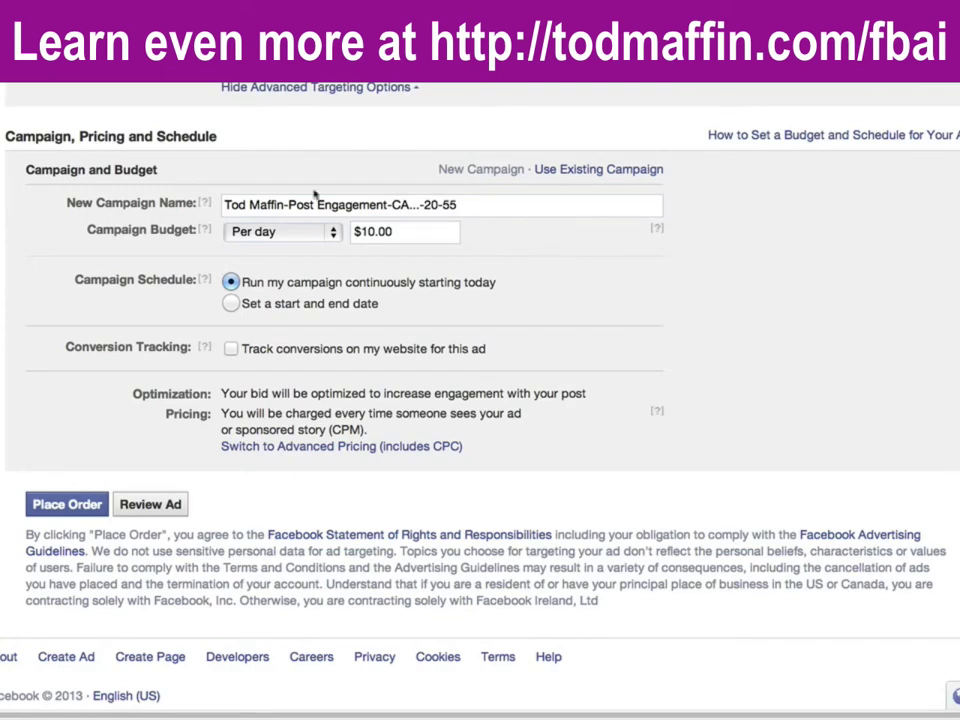
click(513, 204)
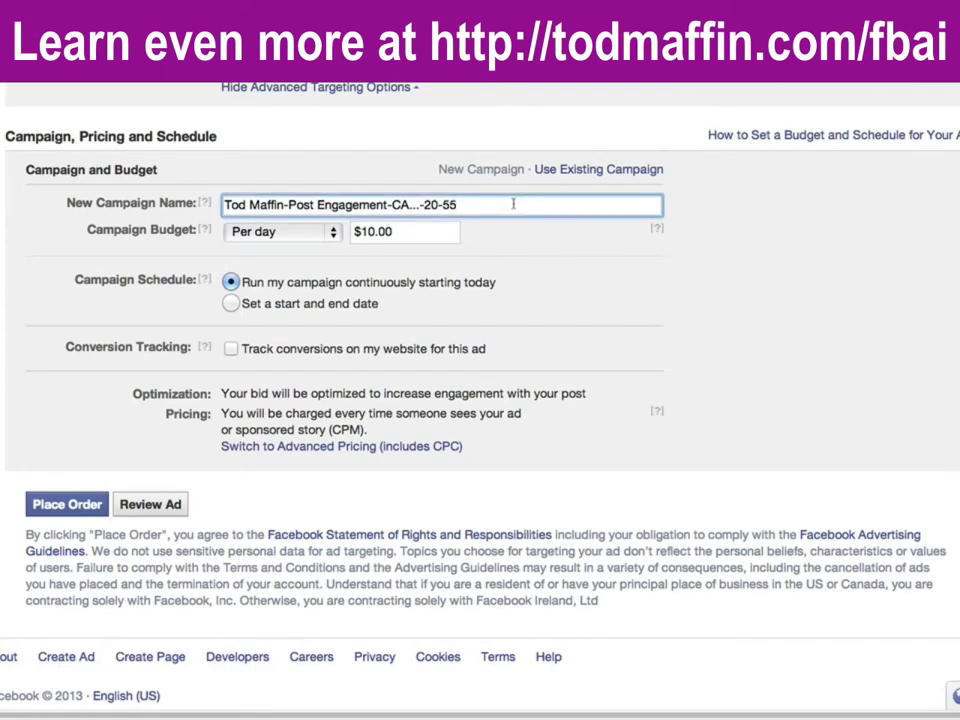
drag(513, 204, 222, 204)
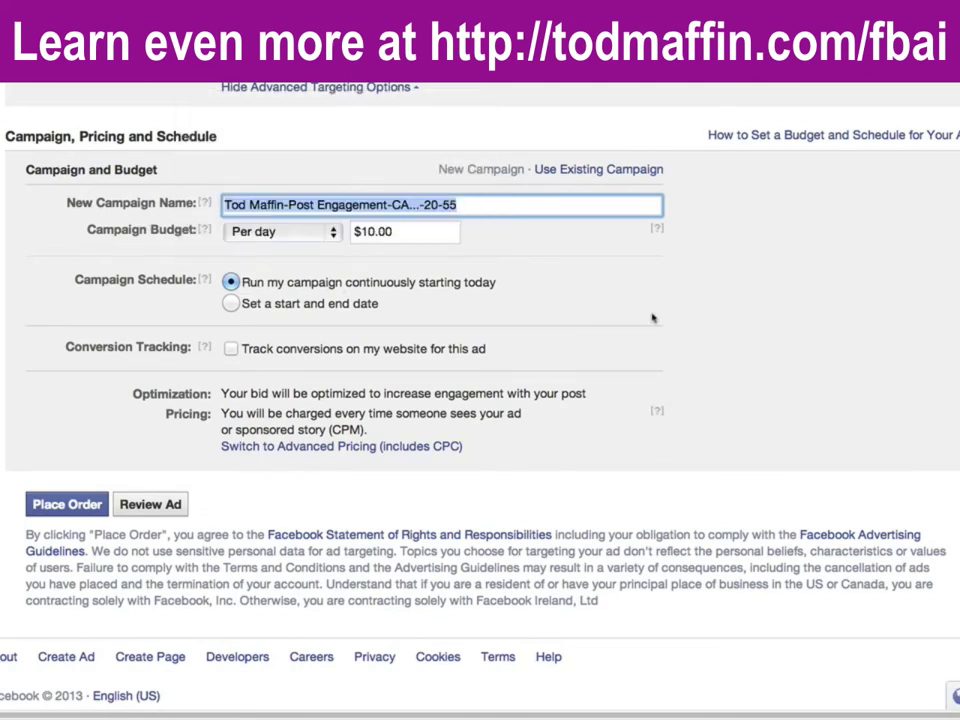
text(To my fans -)
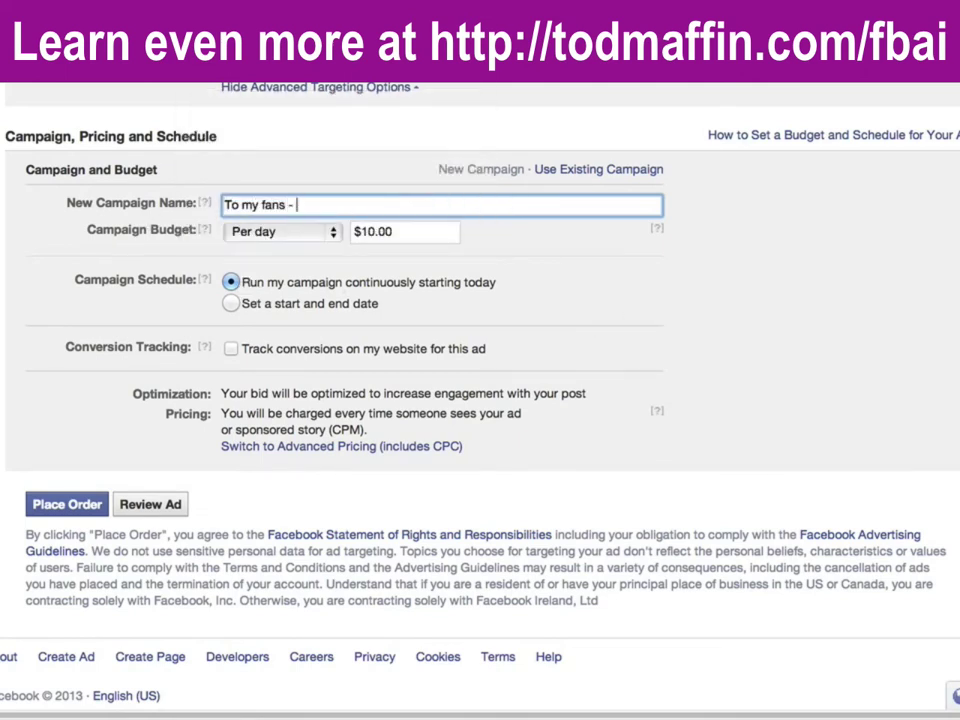
text( 20-)
scroll(828, 405, up, 3)
text(55)
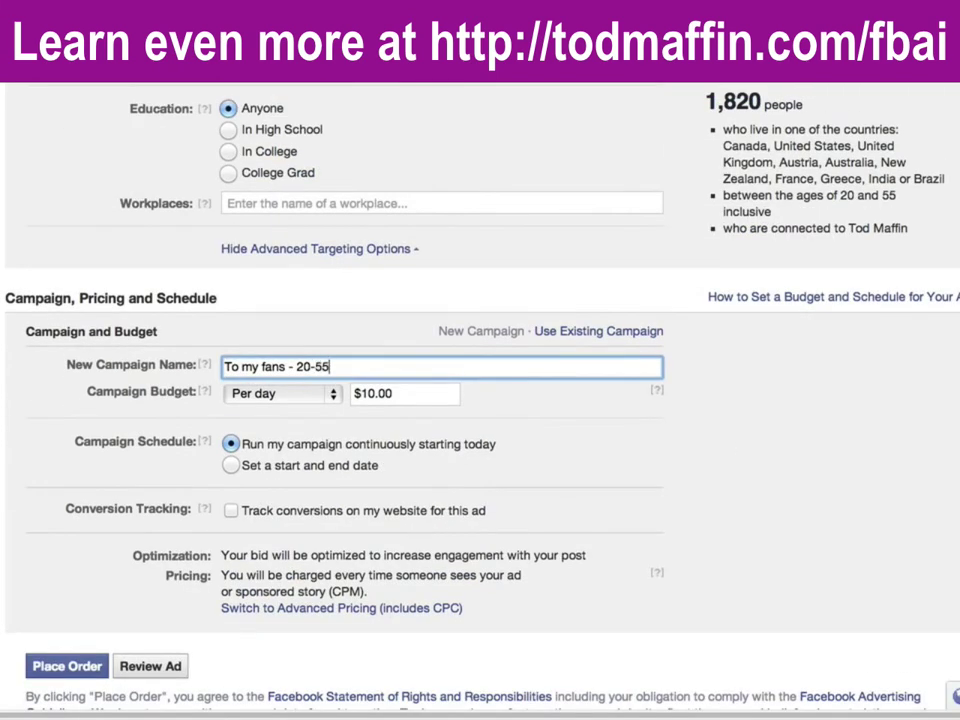
text(, most countries)
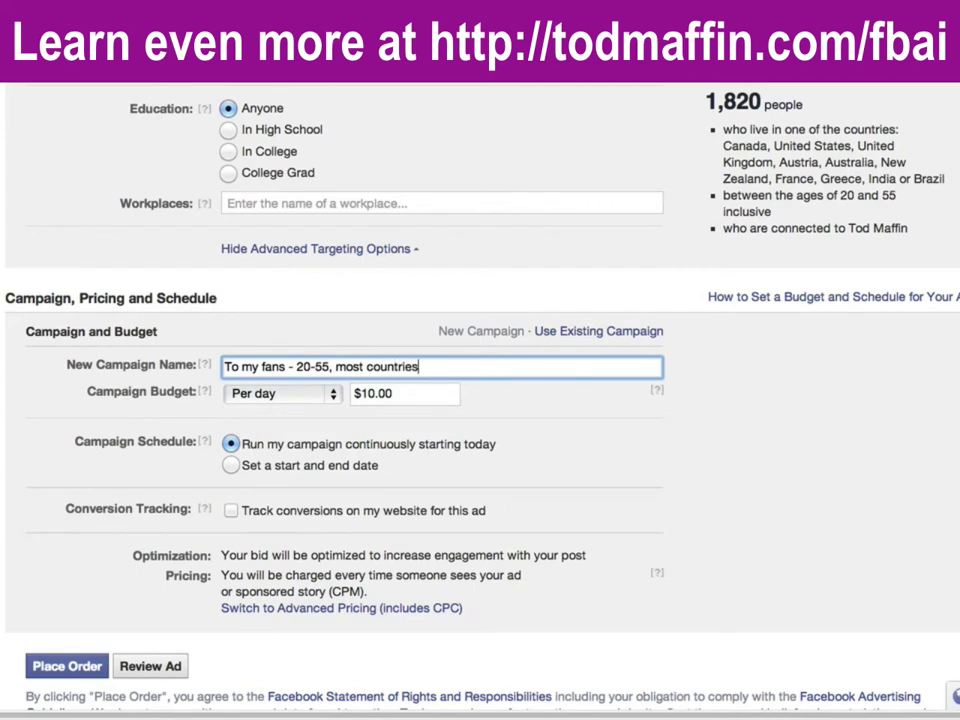
click(776, 410)
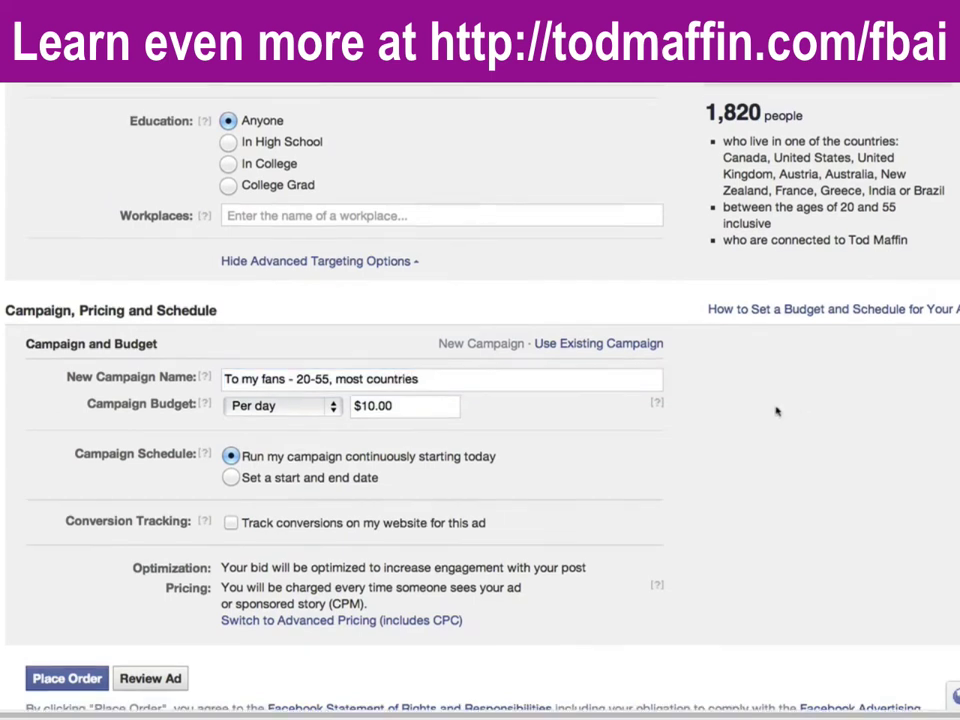
- Set the campaign budget to $1.00 per day
scroll(776, 410, down, 3)
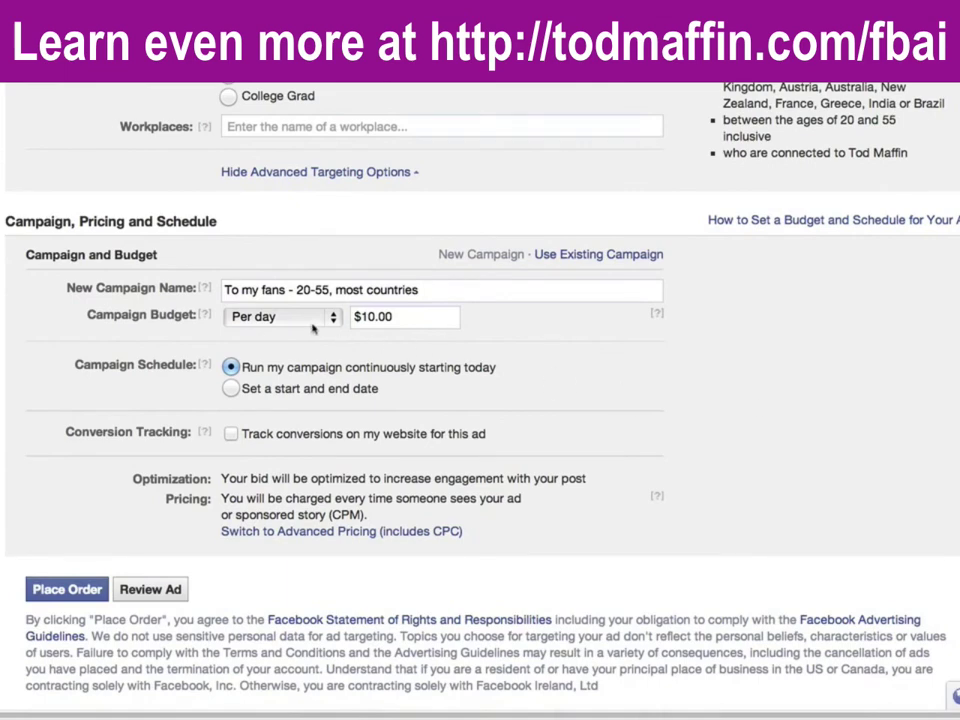
triple_click(420, 316)
text($1)
click(565, 336)
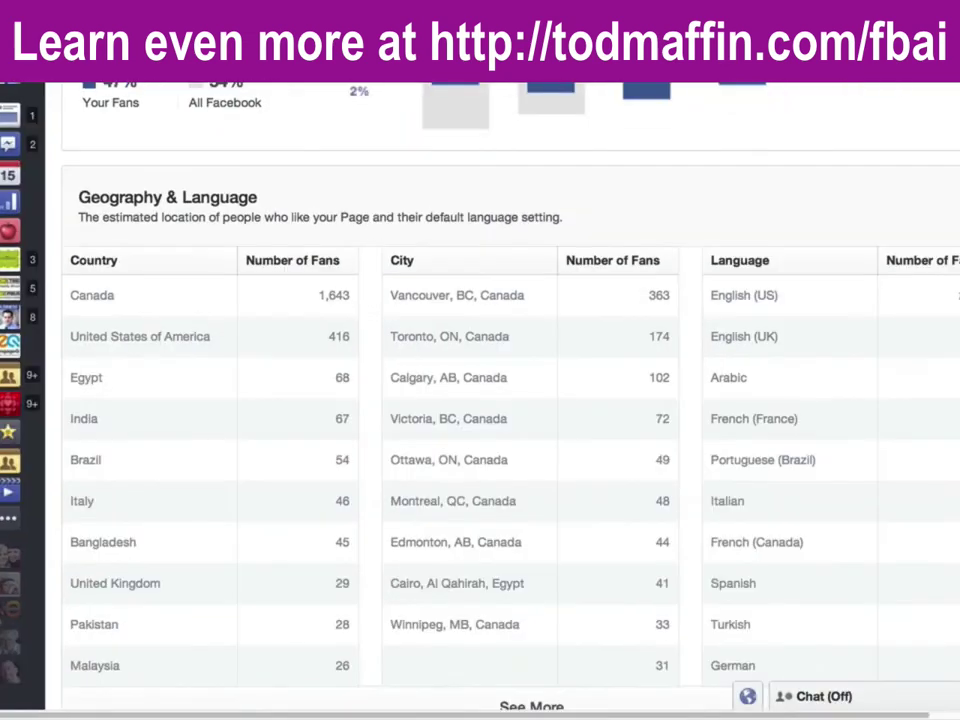
- Go from the fan Insights to the Facebook Page itself and look through its recent posts
scroll(369, 199, up, 5)
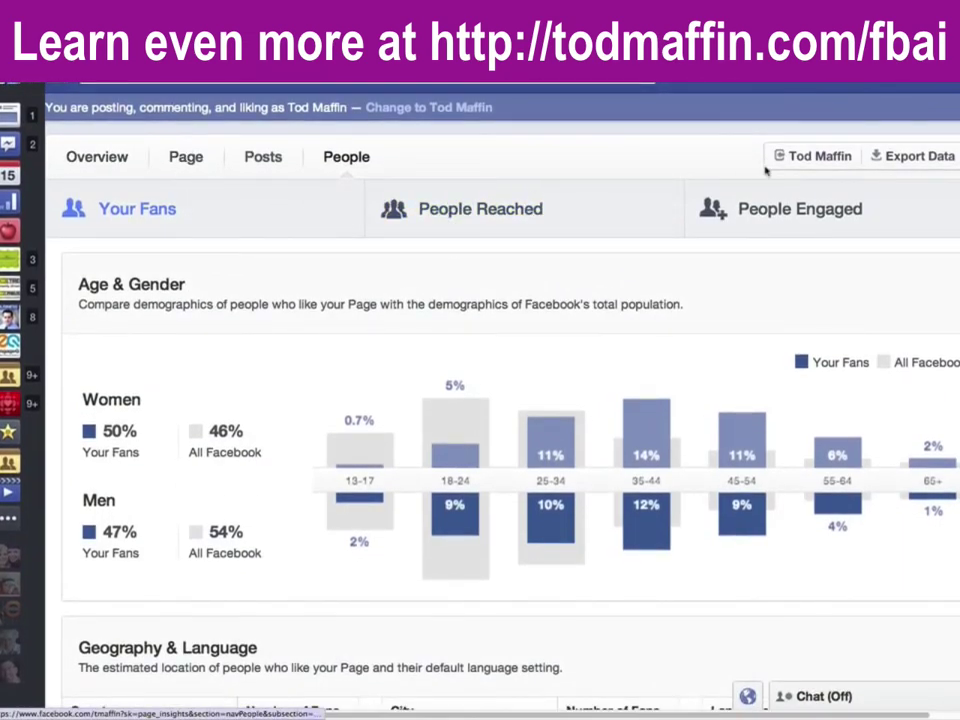
click(806, 162)
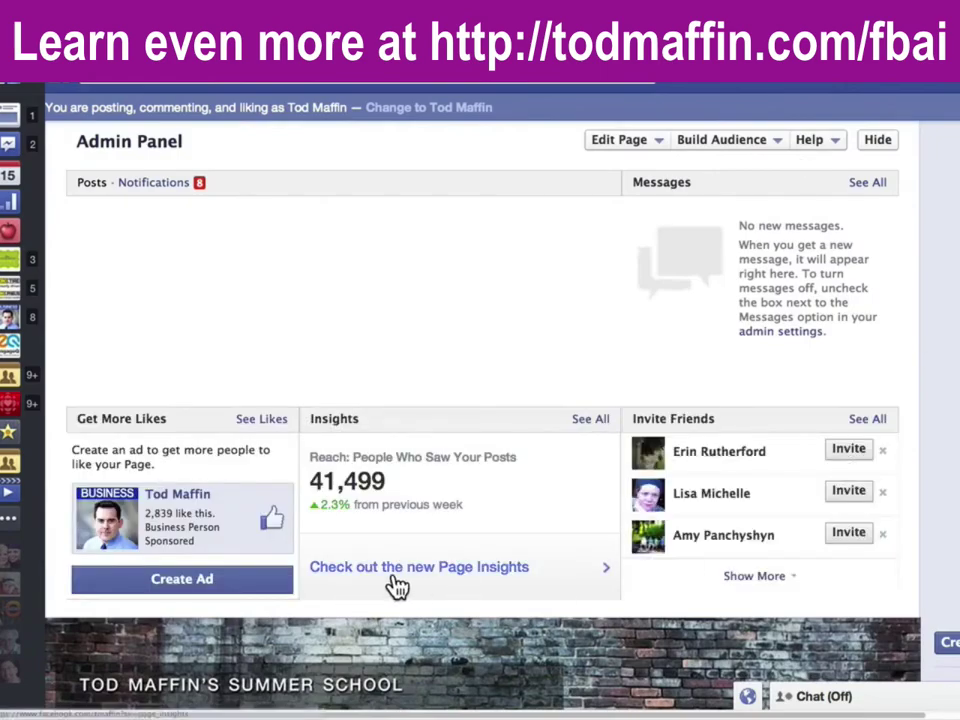
scroll(396, 583, down, 5)
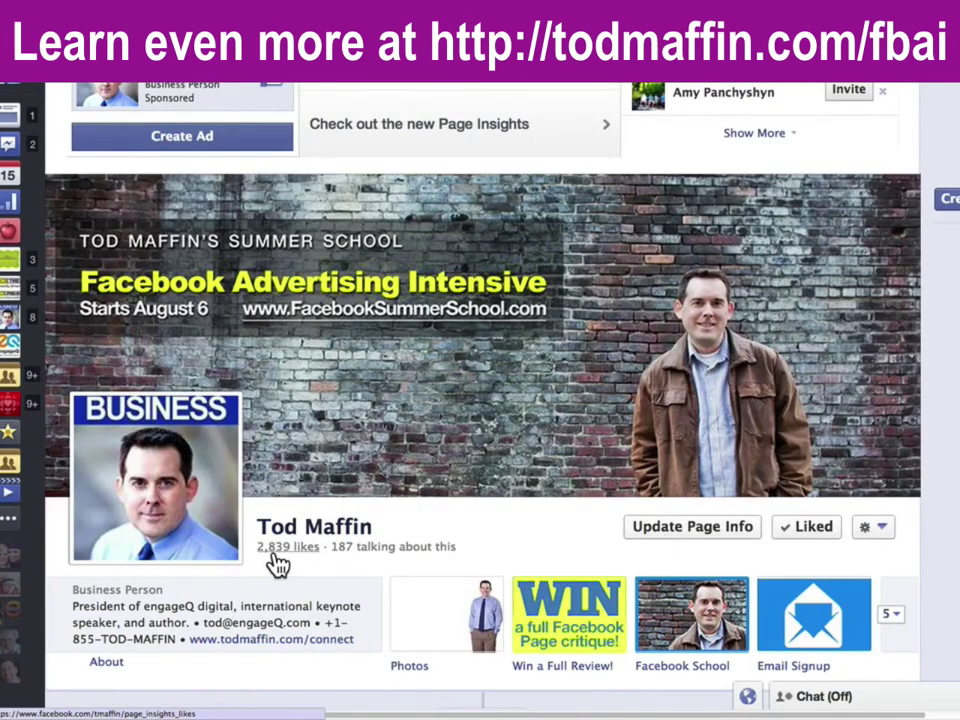
scroll(276, 560, down, 10)
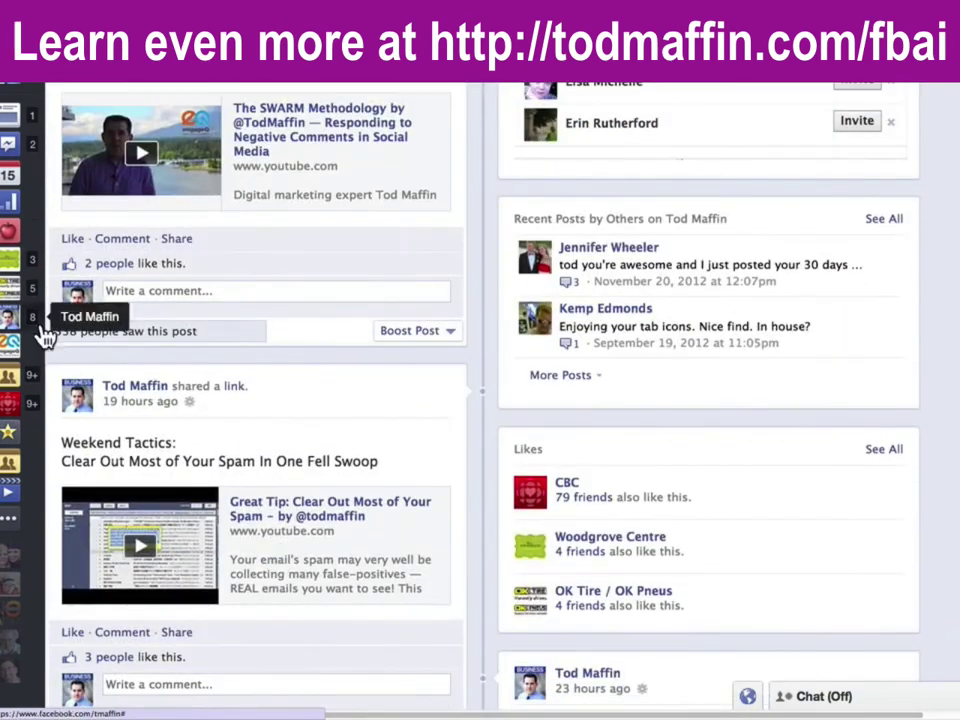
mouse_move(70, 345)
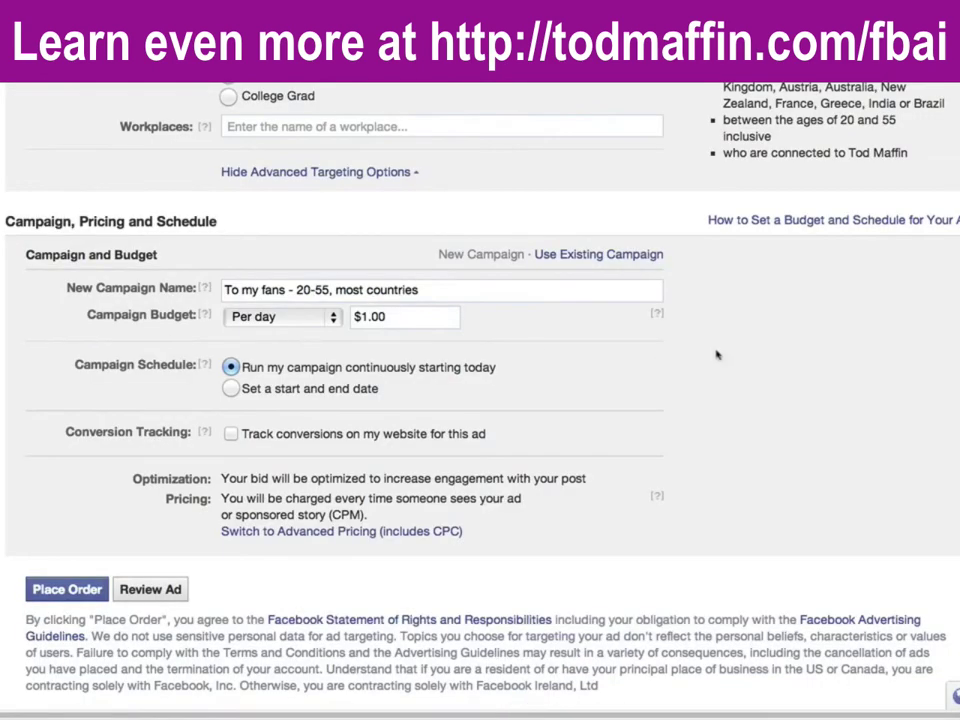
- Review the audience summary, and have the ad stay up to date by automatically promoting the most recent post
scroll(740, 372, up, 4)
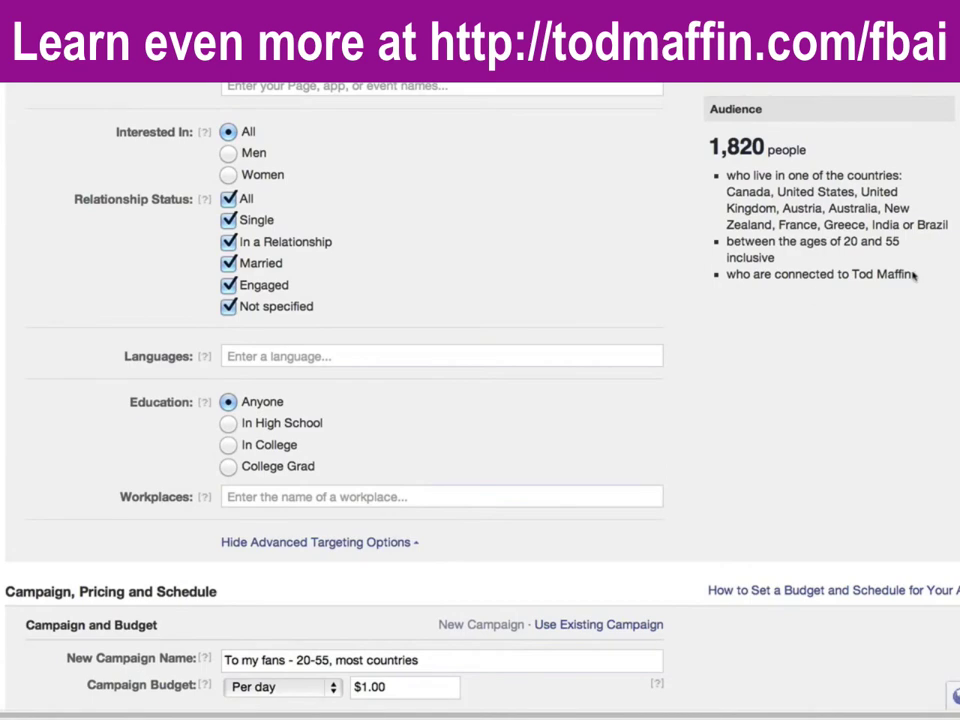
drag(916, 279, 722, 172)
click(792, 256)
scroll(792, 256, up, 5)
scroll(792, 256, up, 10)
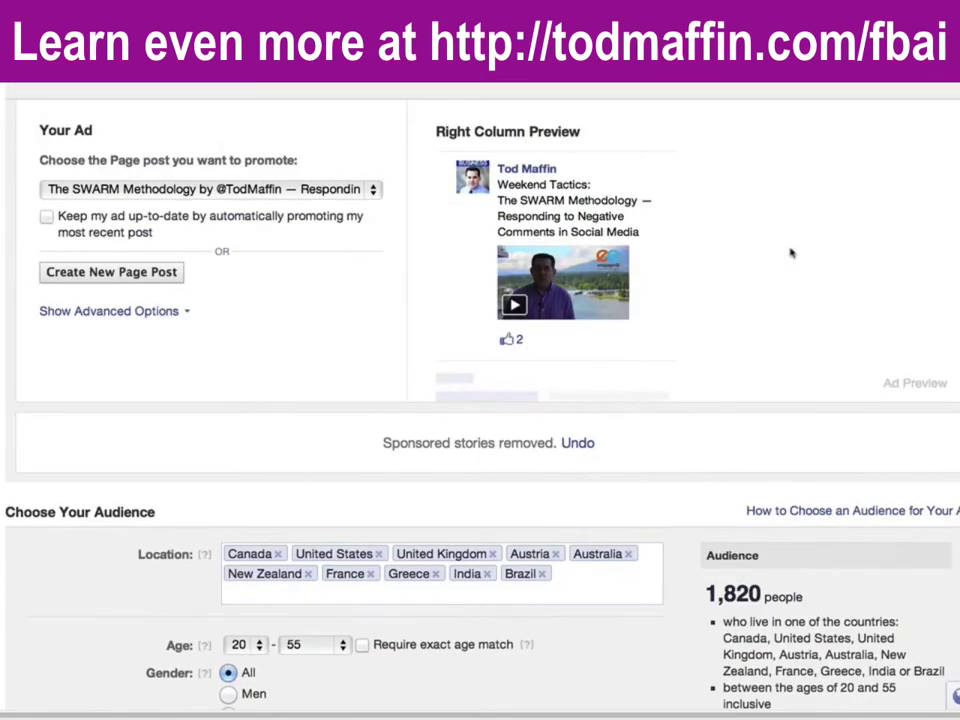
click(47, 217)
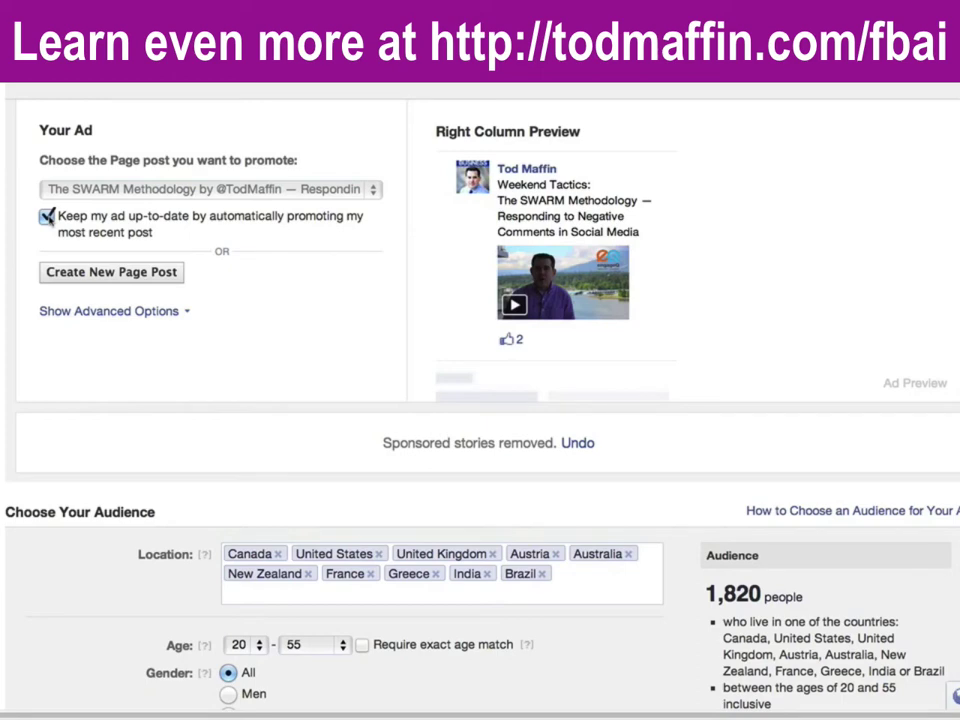
- Raise the campaign's daily budget to $1000
scroll(549, 413, down, 5)
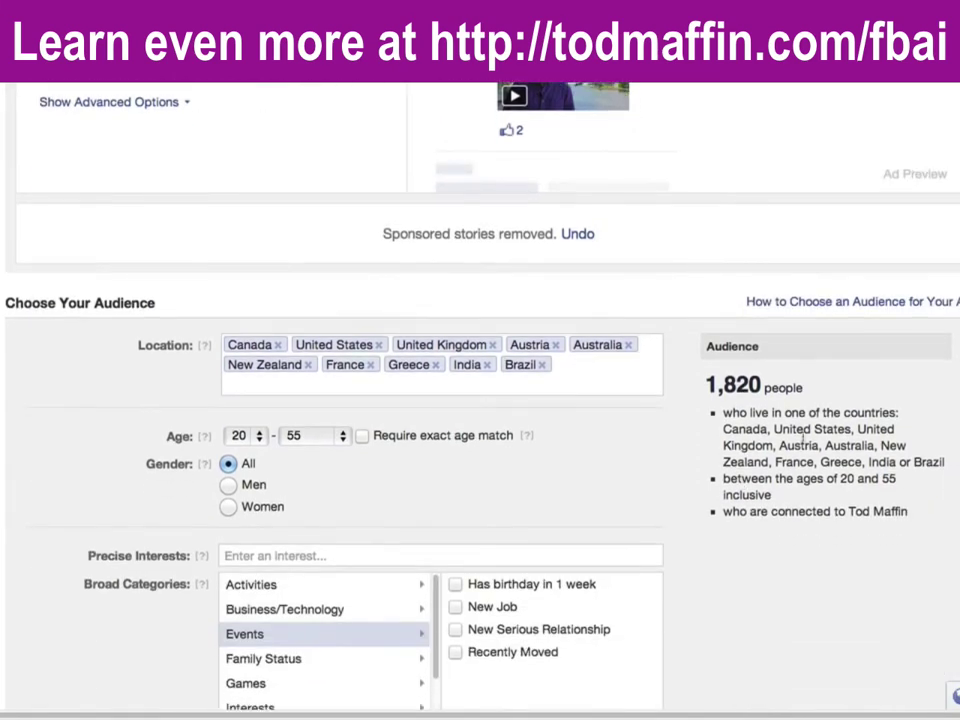
scroll(770, 496, down, 20)
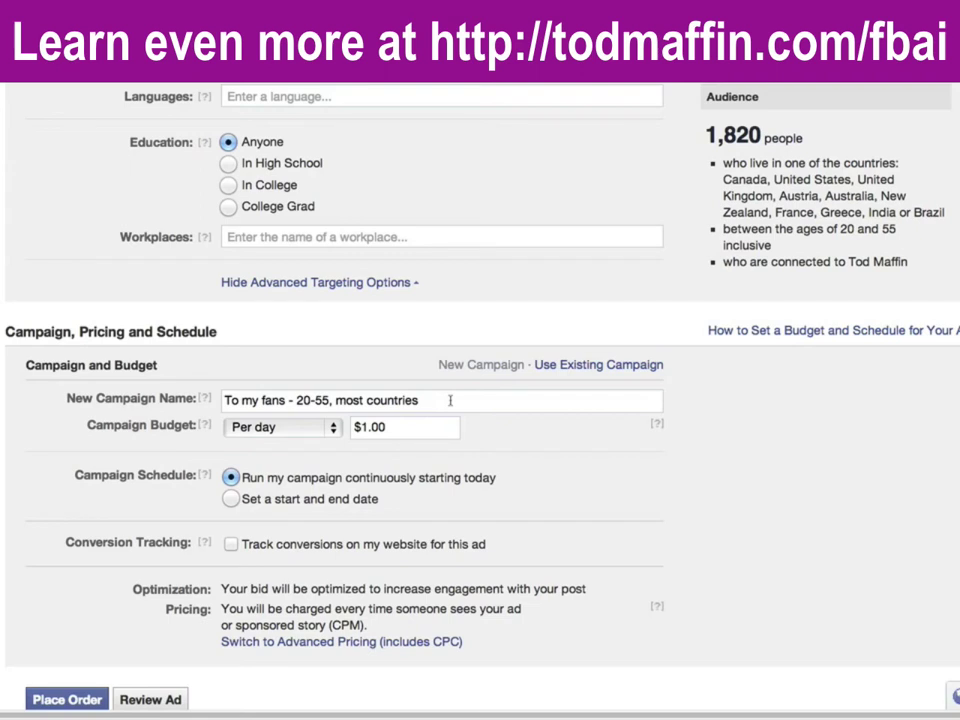
click(458, 427)
drag(458, 427, 355, 427)
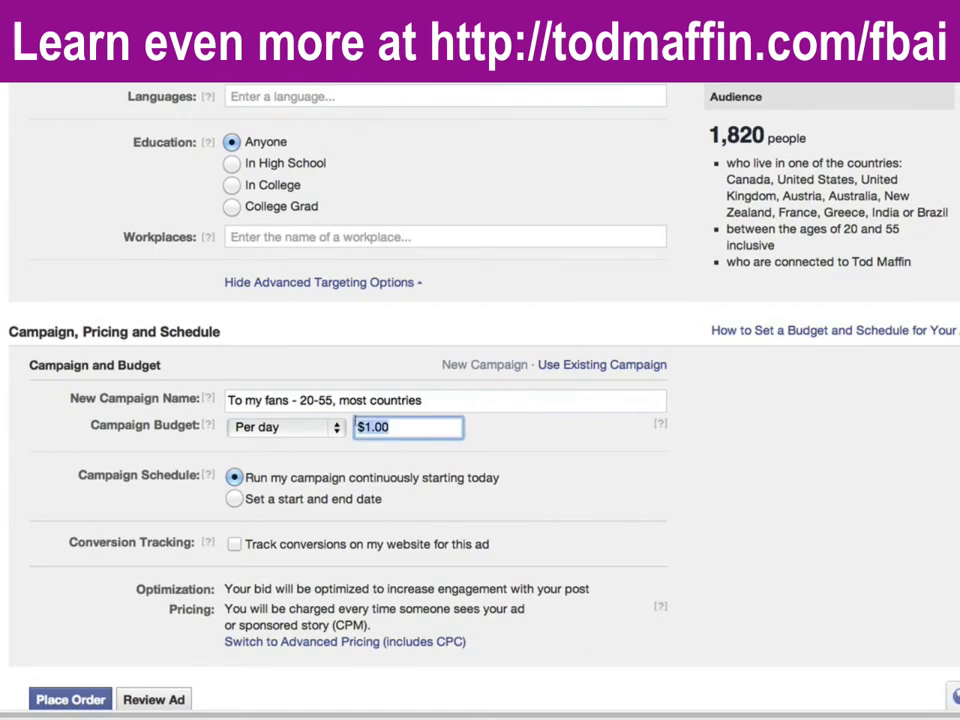
text(1000)
click(662, 447)
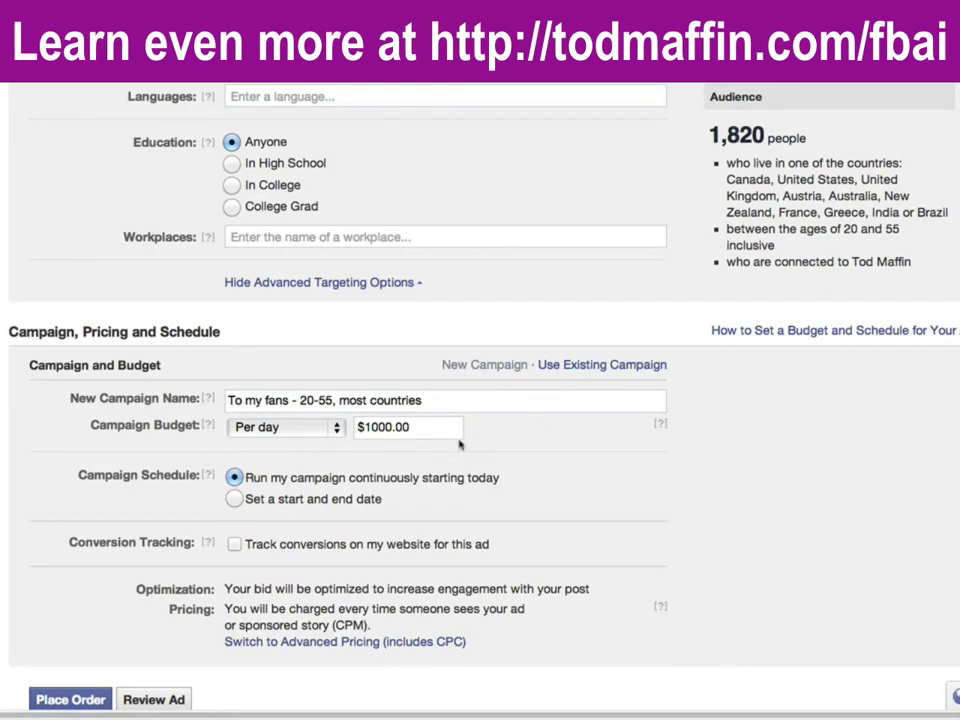
- Clear the campaign budget amount and change the budget type to Lifetime Budget
click(430, 427)
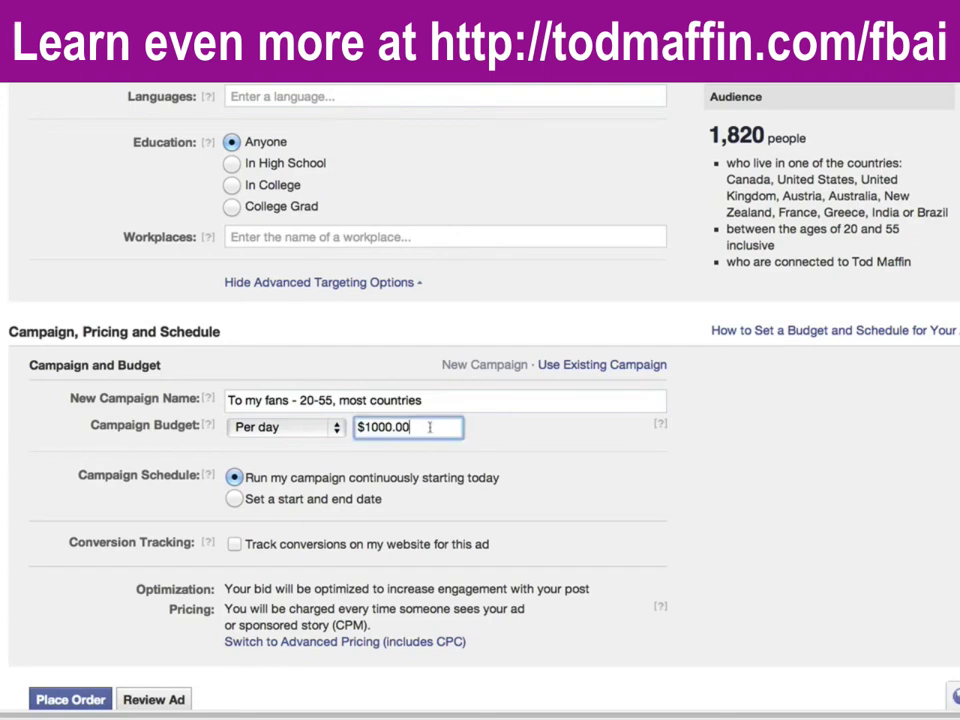
key(ctrl+a)
key(BackSpace)
click(325, 432)
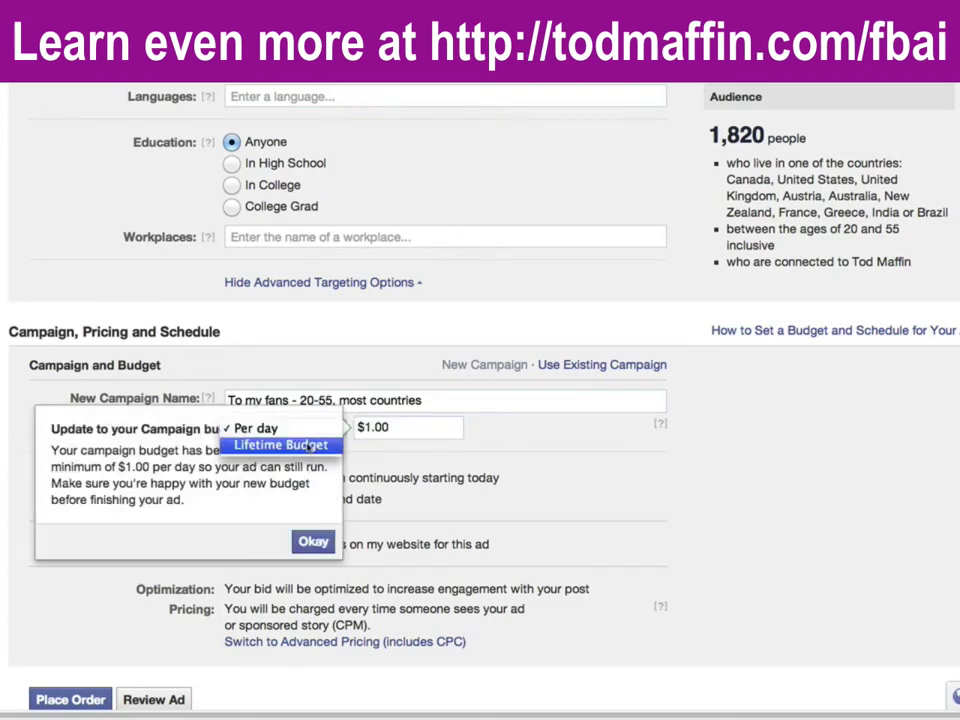
click(268, 388)
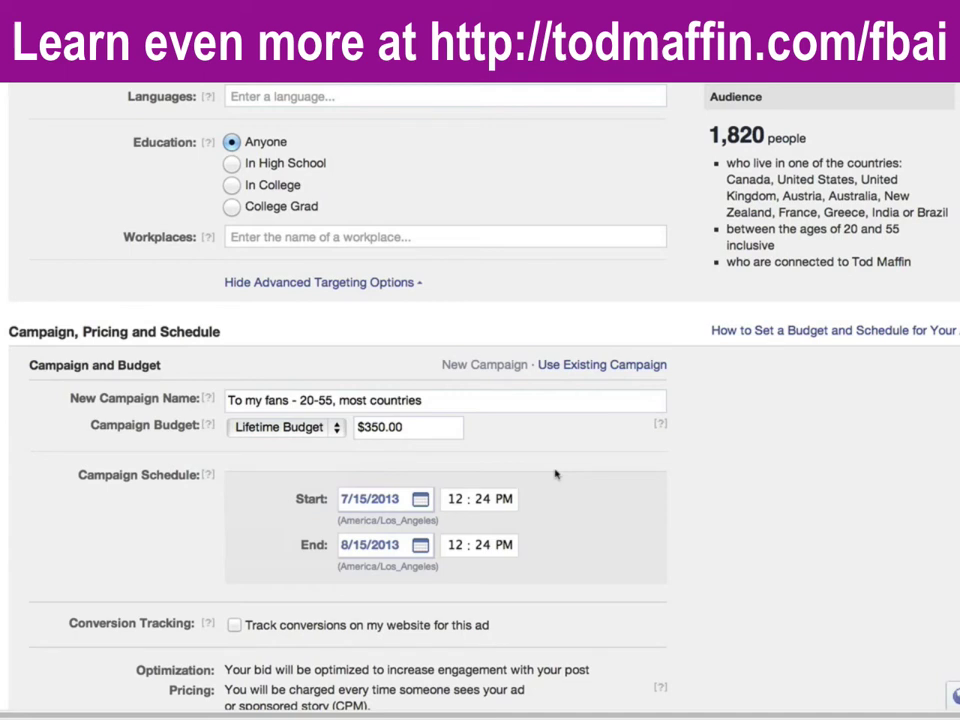
- Set the campaign's end to 8/5/2013 at 11:59 PM
scroll(553, 476, down, 1)
click(395, 462)
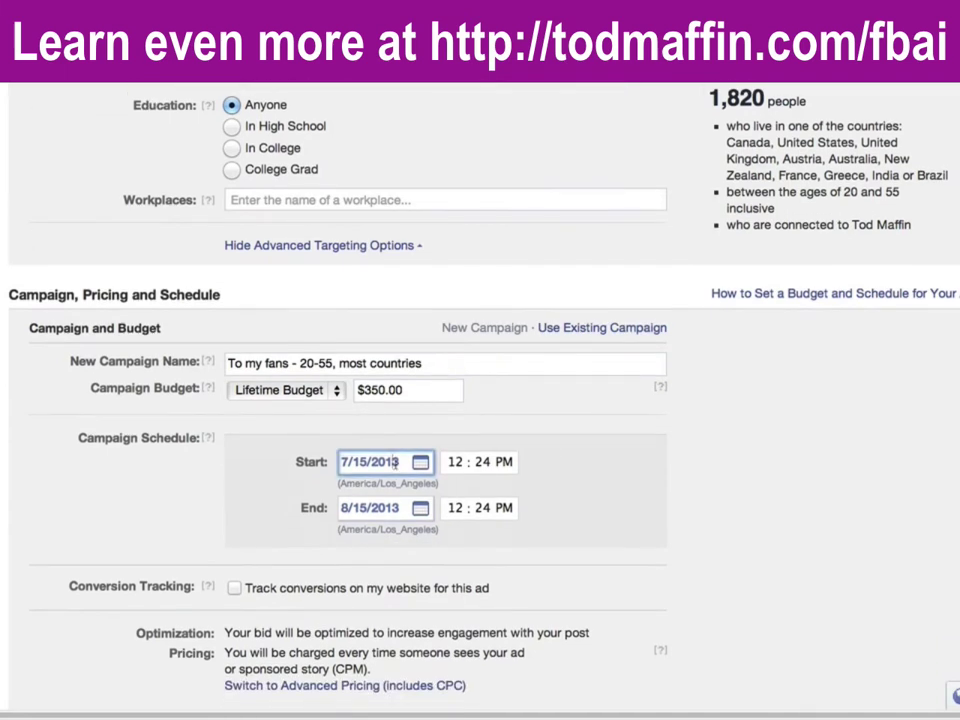
click(503, 462)
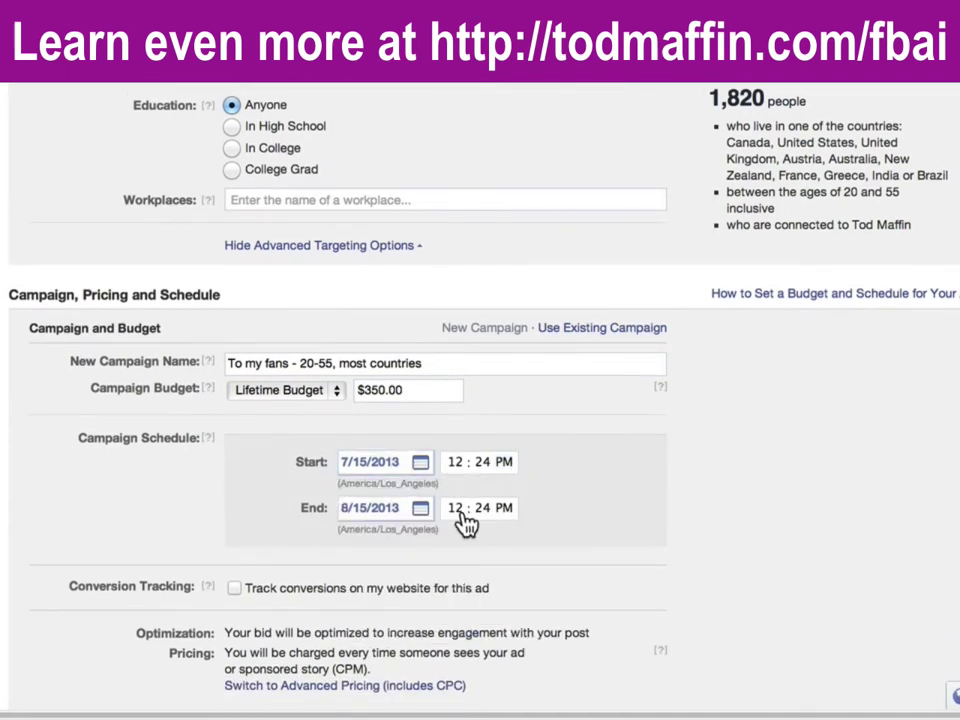
click(372, 507)
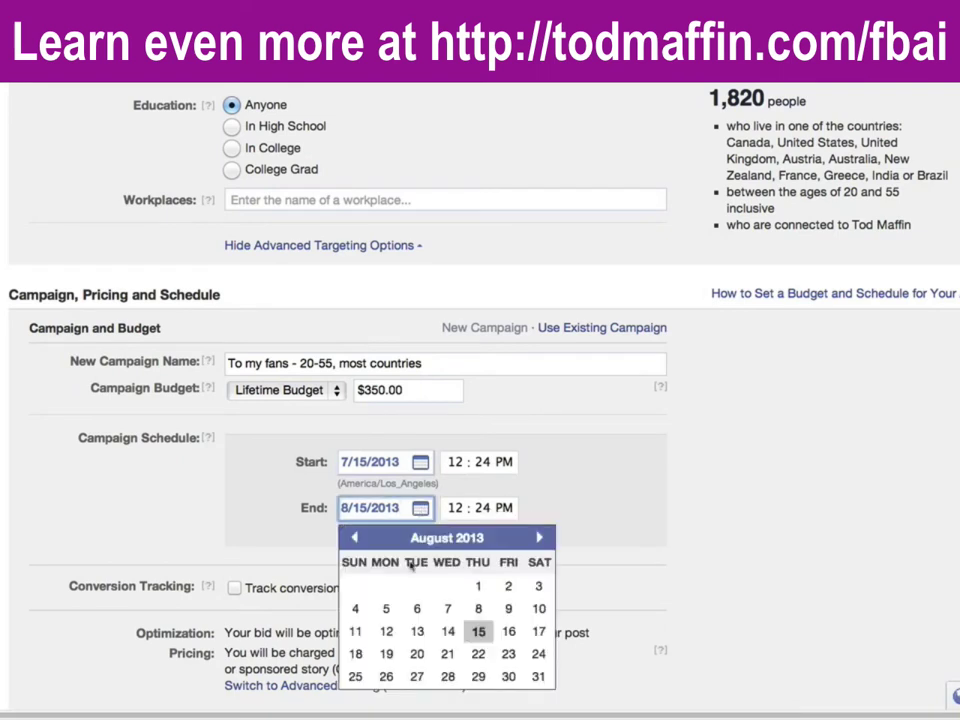
click(387, 610)
click(453, 507)
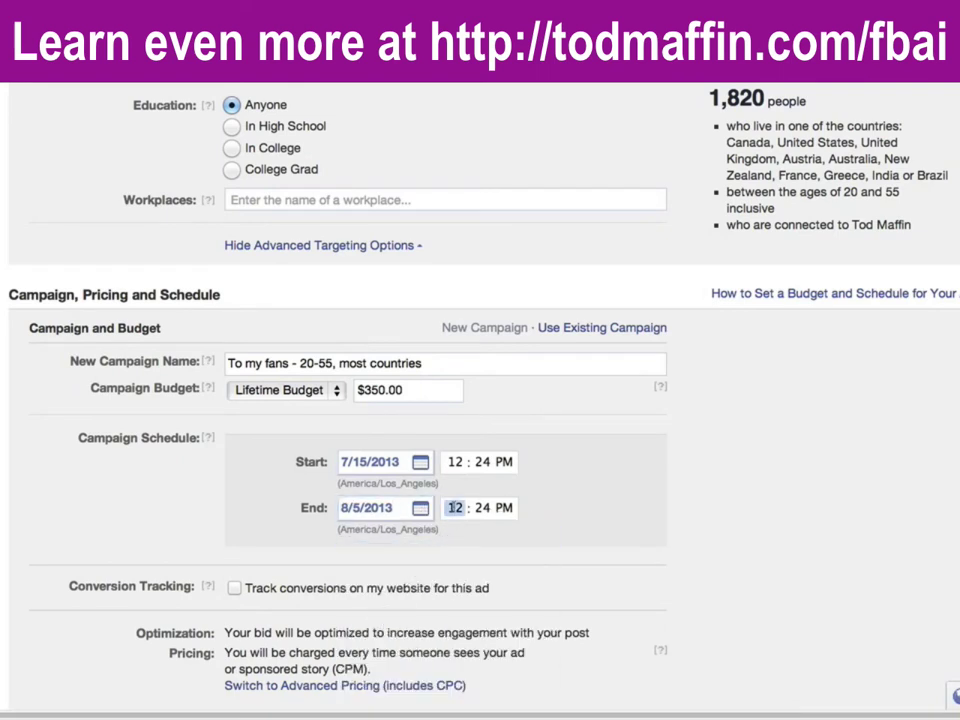
text(11)
key(Tab)
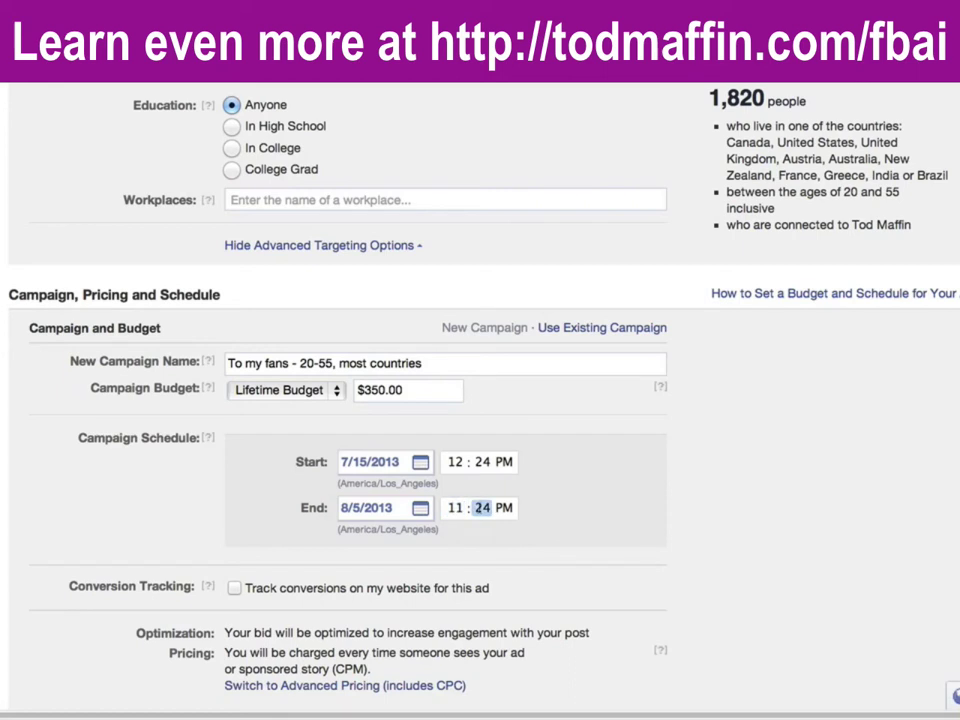
text(0559)
click(577, 512)
- Switch the campaign to advanced pricing and choose to optimize it for clicks
scroll(577, 512, down, 4)
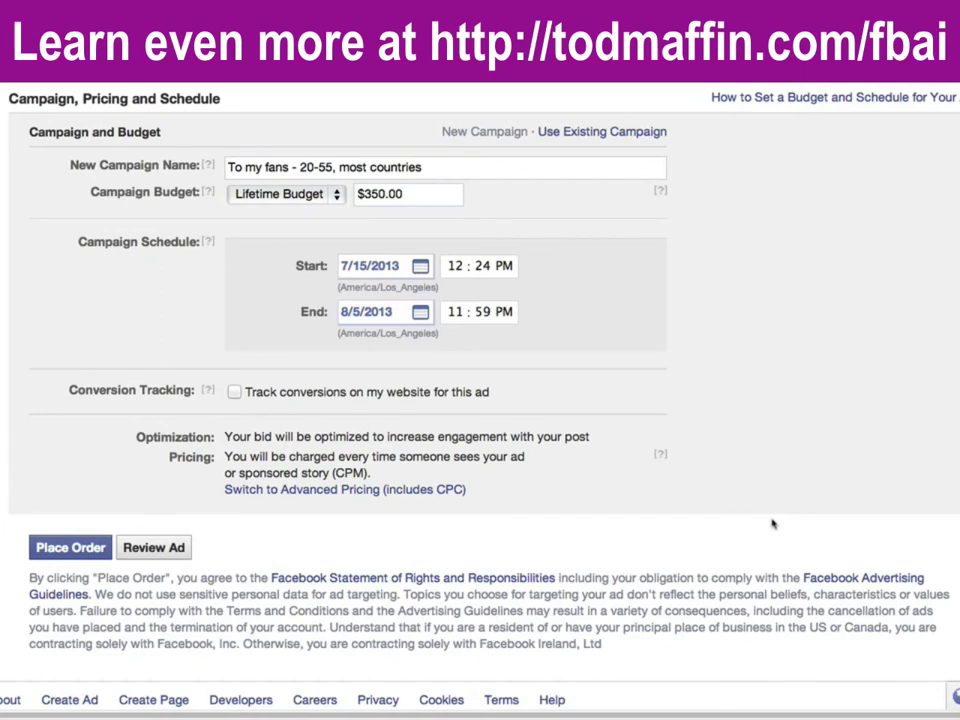
click(70, 556)
click(360, 490)
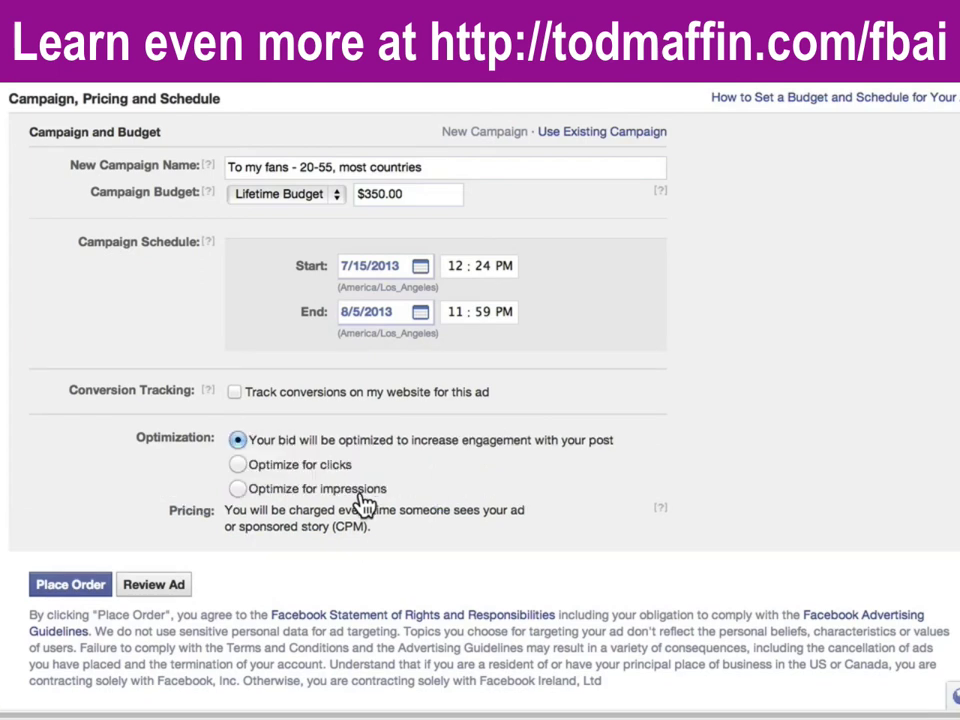
click(328, 467)
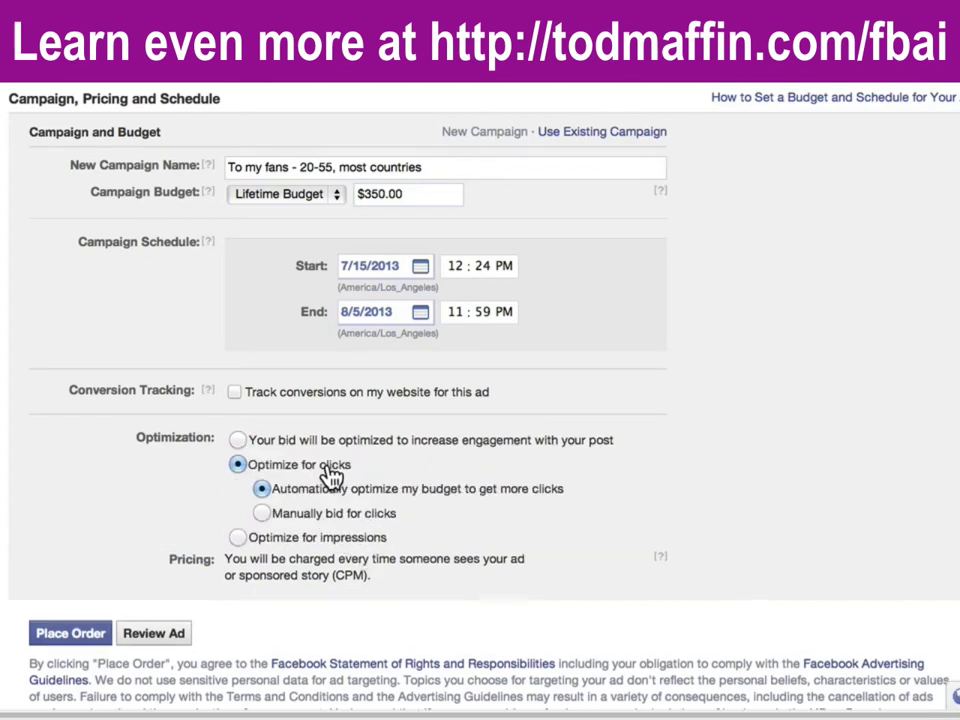
- Set the bid optimization to increase engagement with the post and place the ad order
click(330, 540)
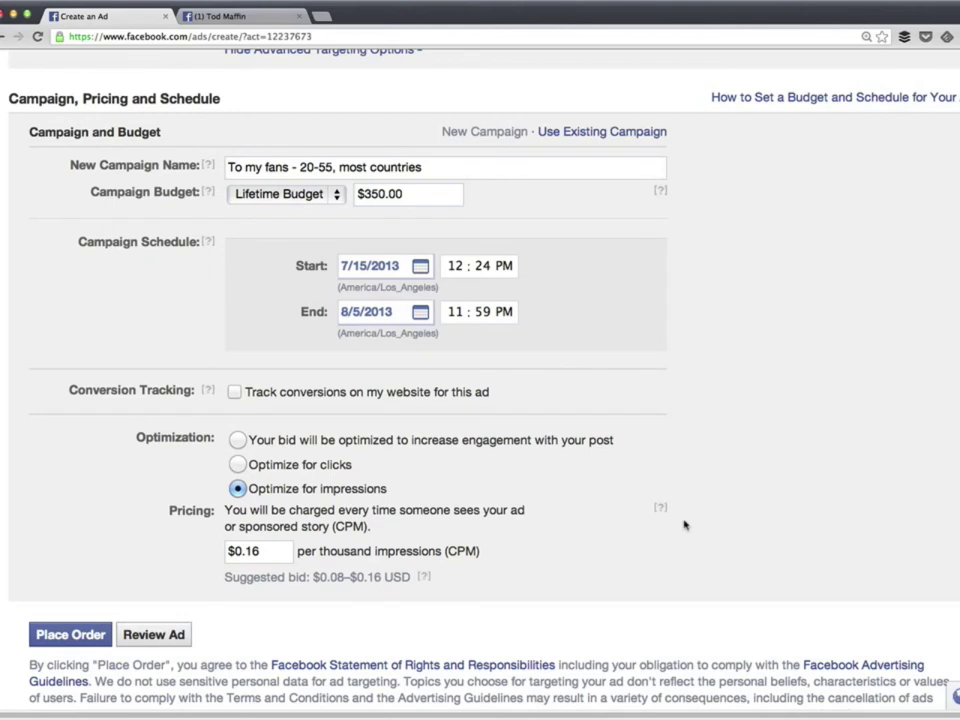
click(474, 443)
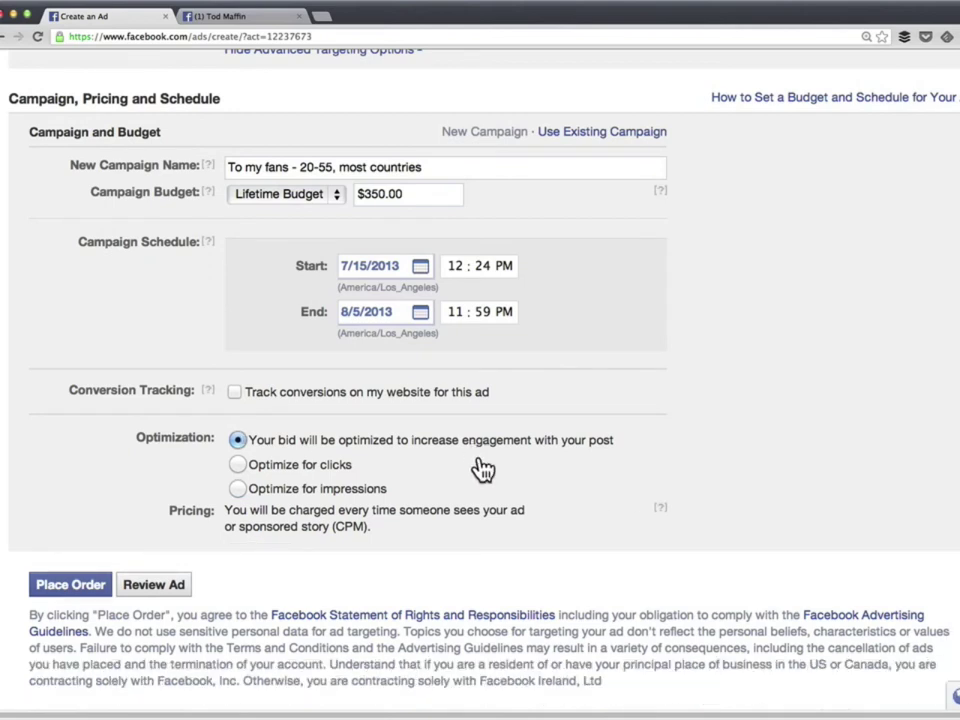
click(35, 588)
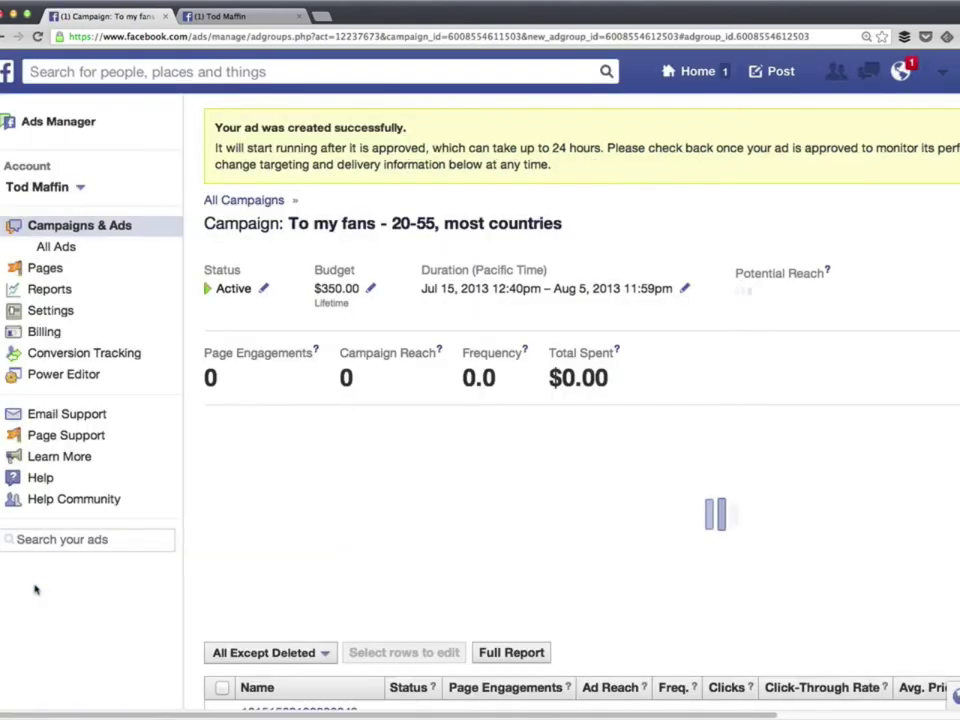
- Review the new campaign's summary, its ad preview and the ad's targeting criteria
scroll(35, 589, down, 5)
scroll(35, 589, down, 2)
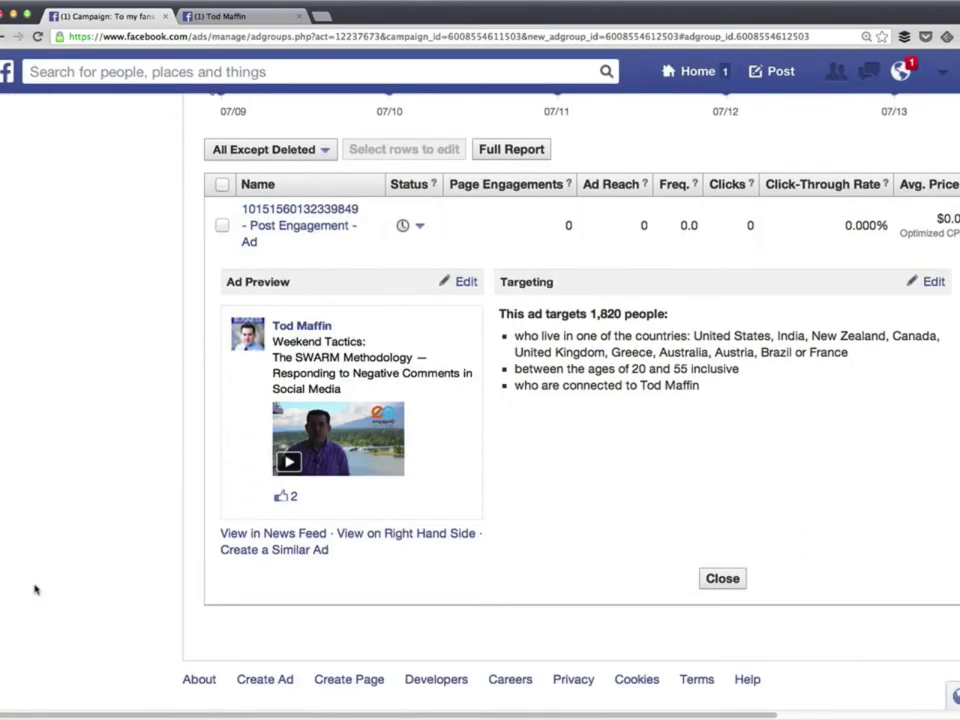
scroll(35, 589, up, 6)
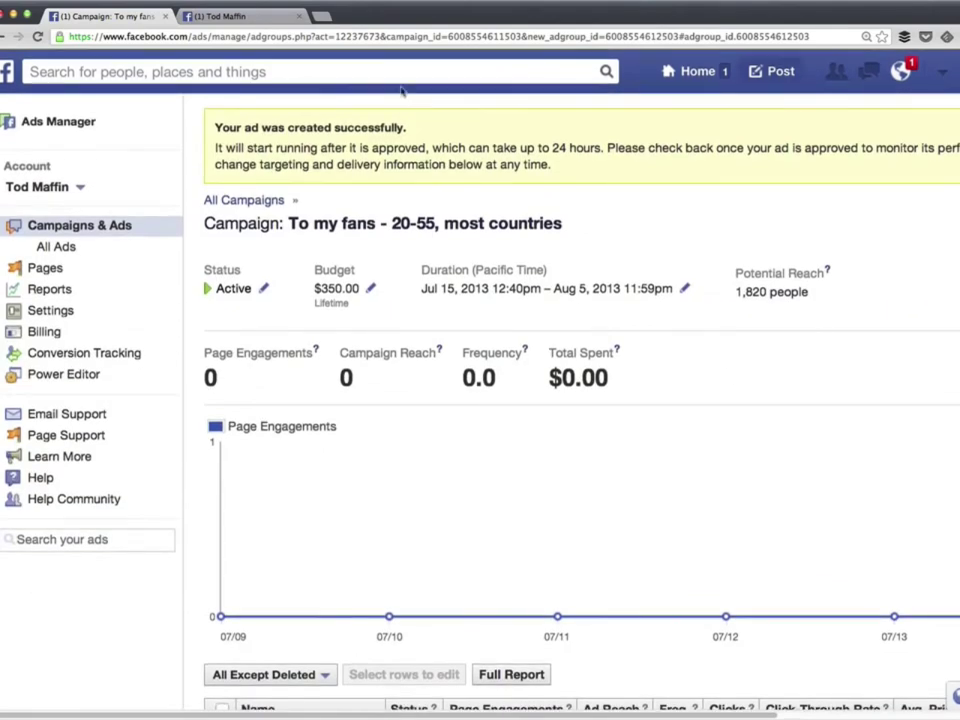
double_click(241, 223)
scroll(514, 238, down, 5)
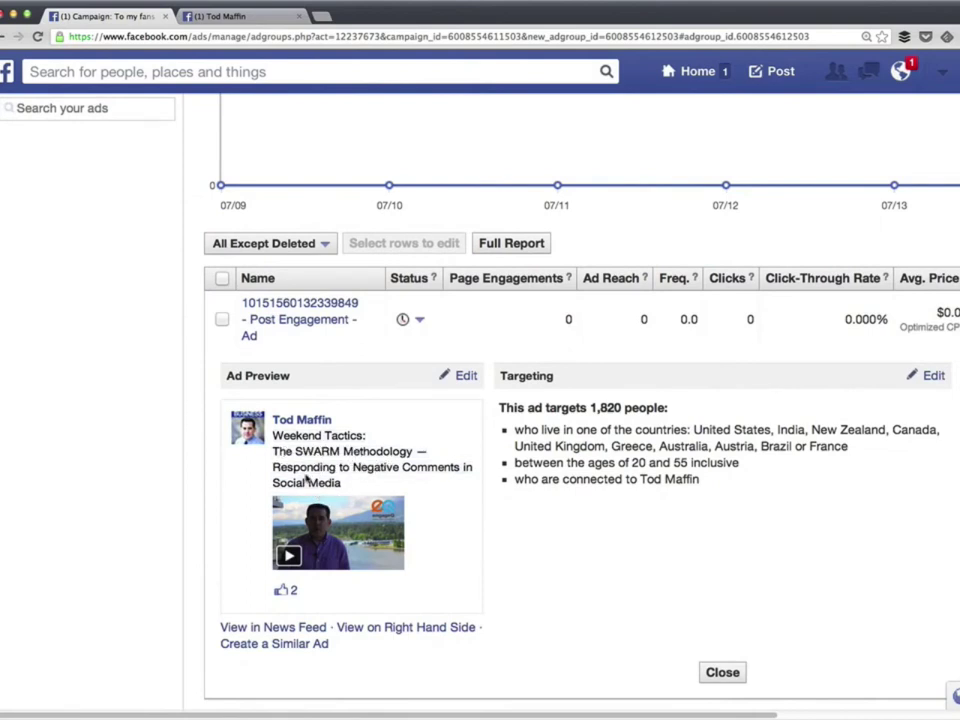
scroll(561, 462, right, 2)
drag(703, 484, 477, 432)
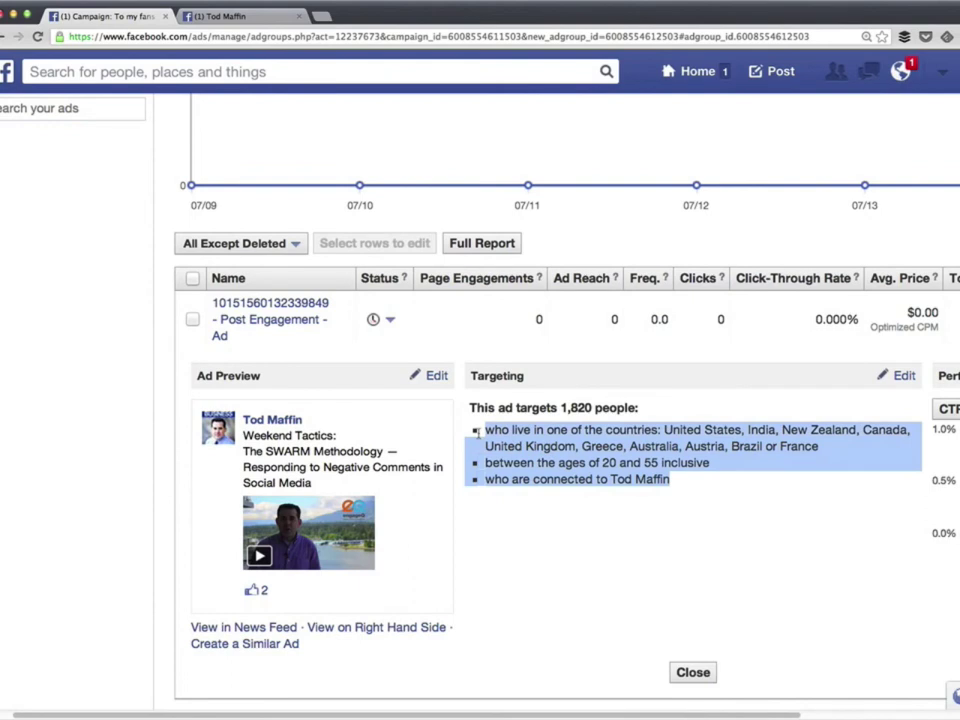
click(691, 482)
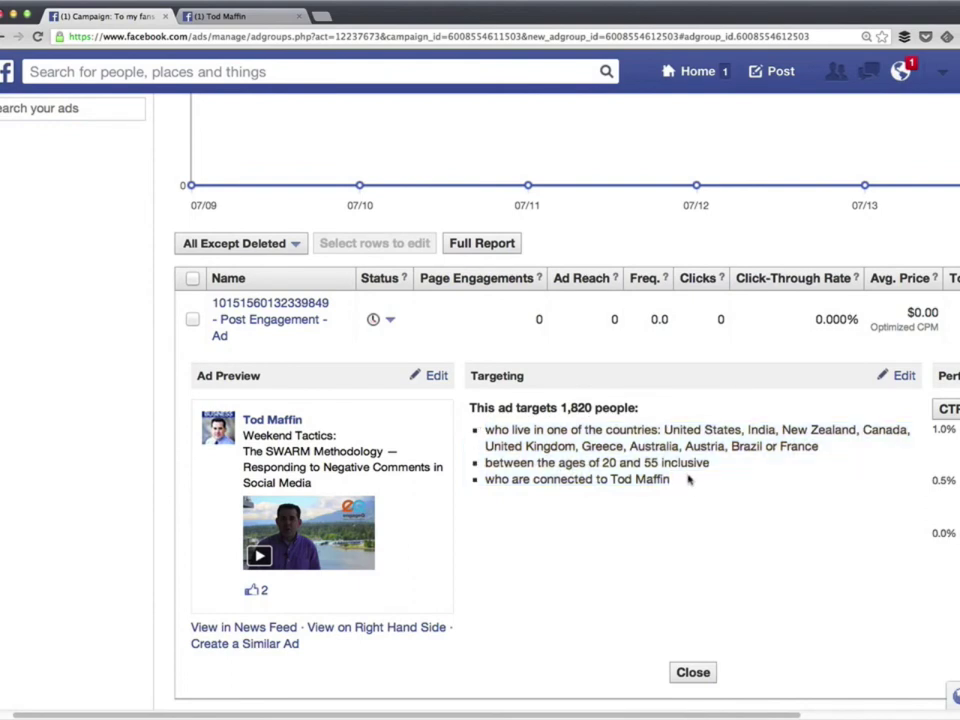
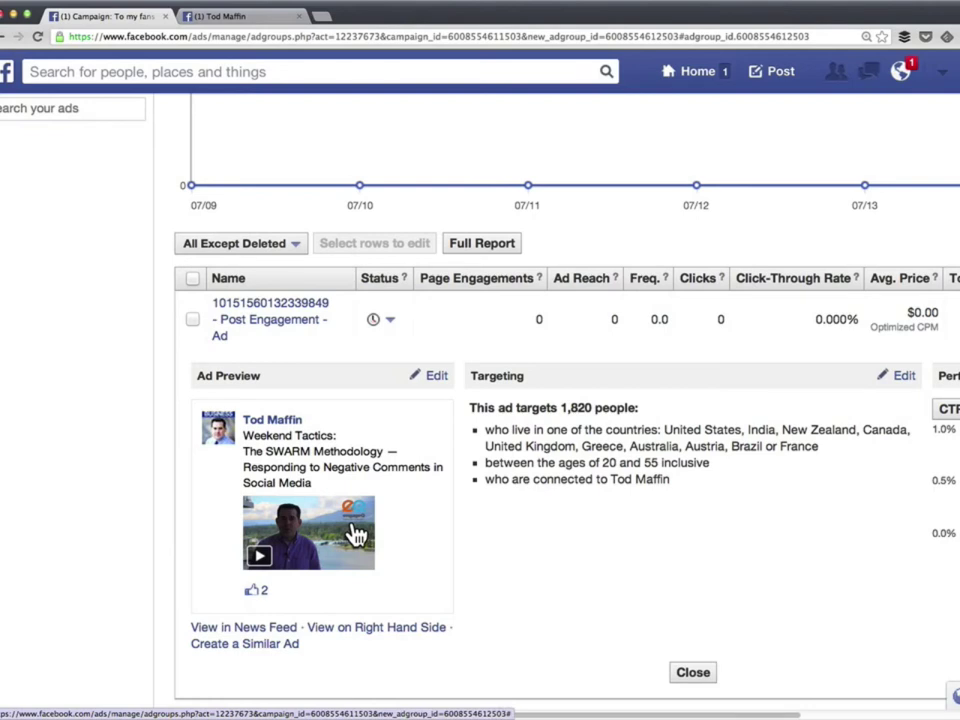
- Open the "DENIED: Certificate (20% text)" campaign from all campaigns and expand its ad promoting the post to fans
click(355, 535)
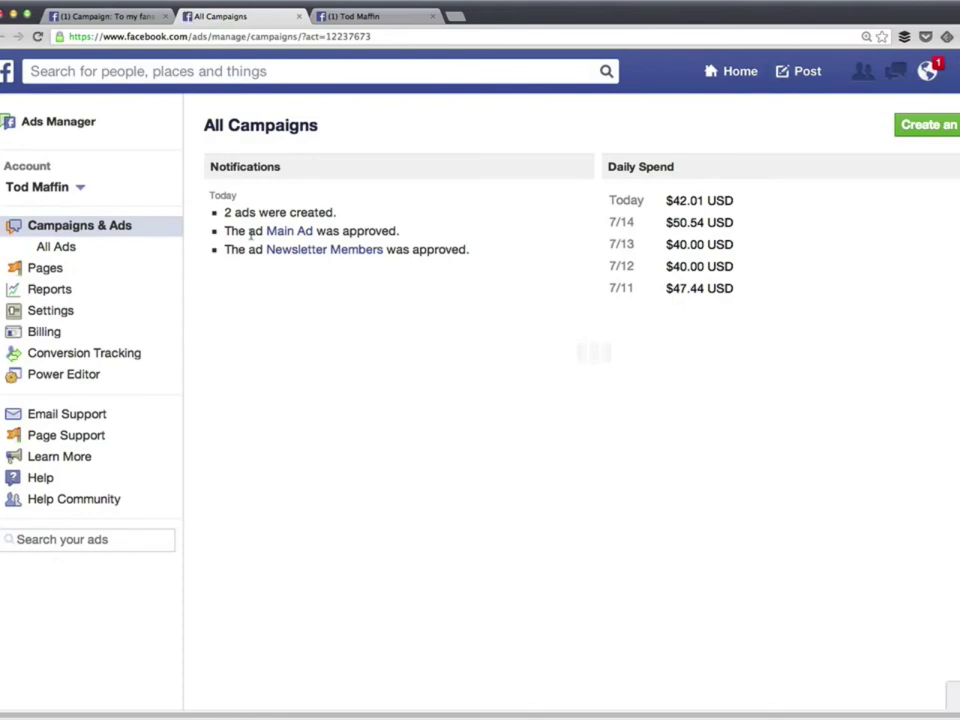
scroll(253, 246, down, 5)
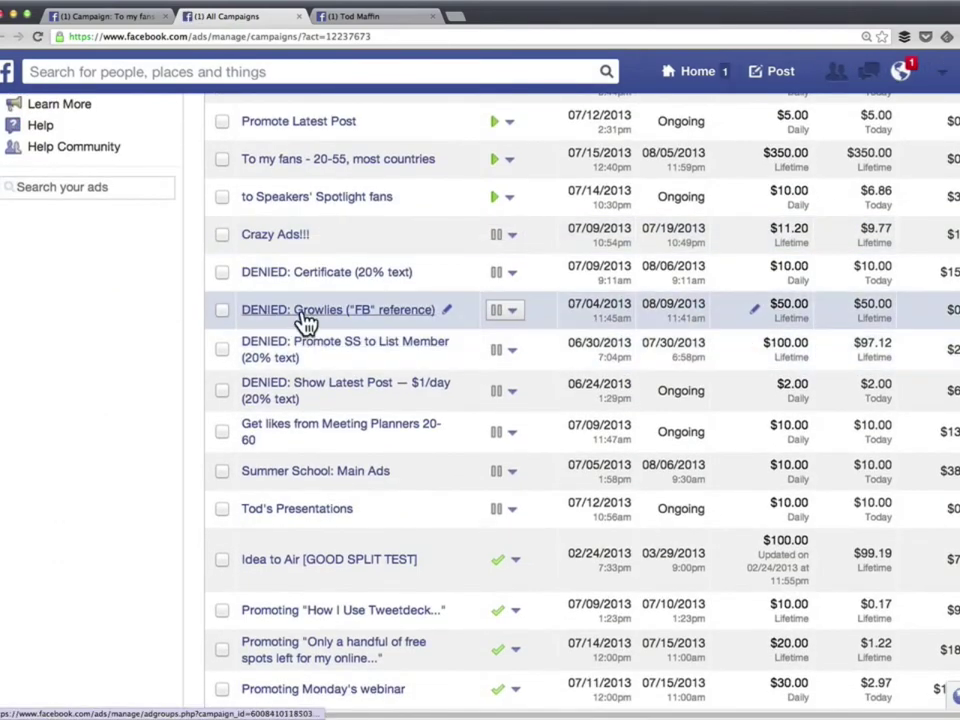
click(304, 284)
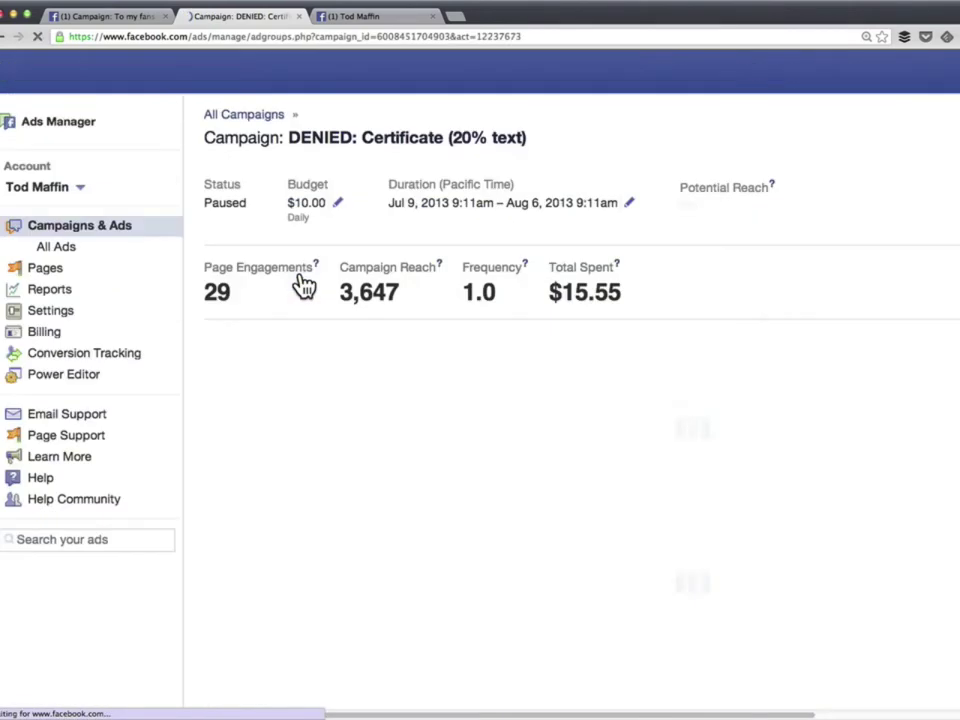
scroll(304, 286, down, 3)
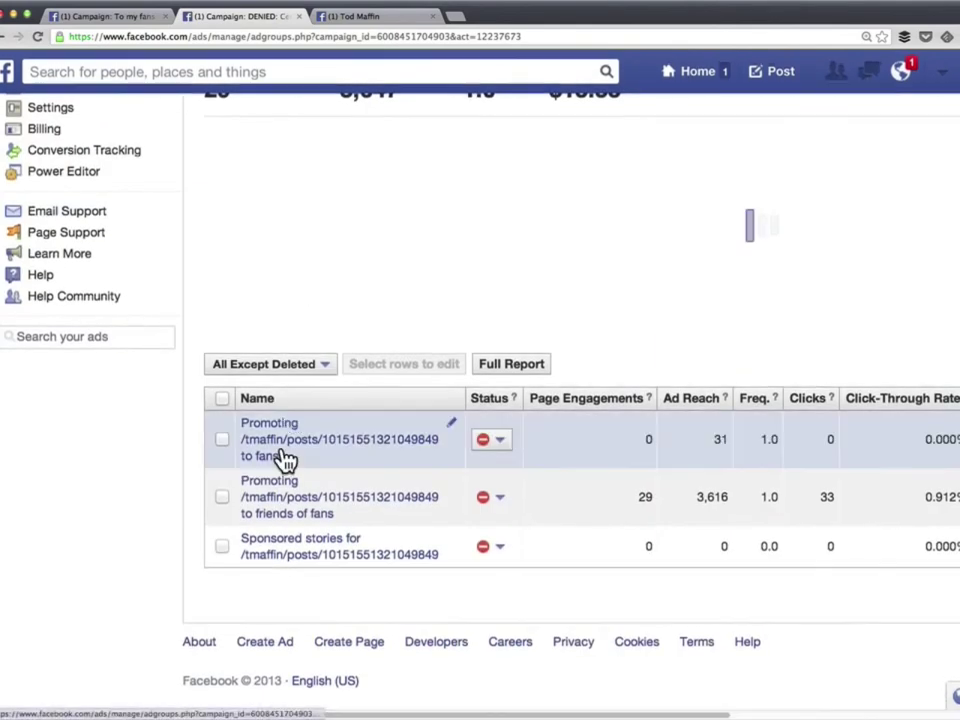
click(278, 445)
scroll(280, 440, down, 2)
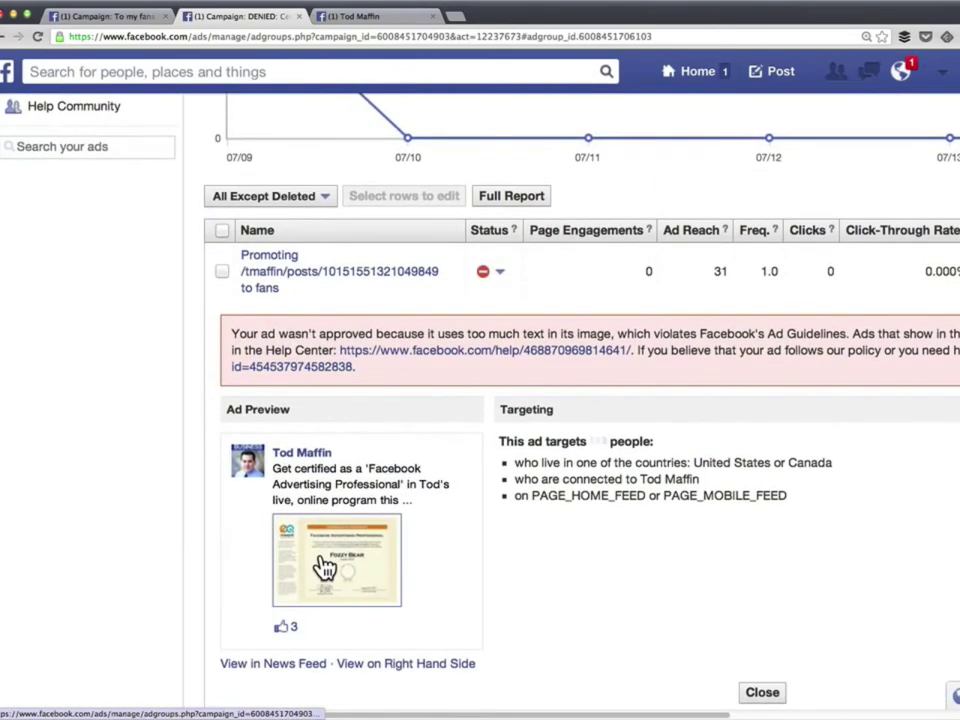
- Examine the denied ad's certificate image and rejection notice at a larger size, and close that campaign's page
key(super+equal)
key(super+equal)
key(super+equal)
key(super+equal)
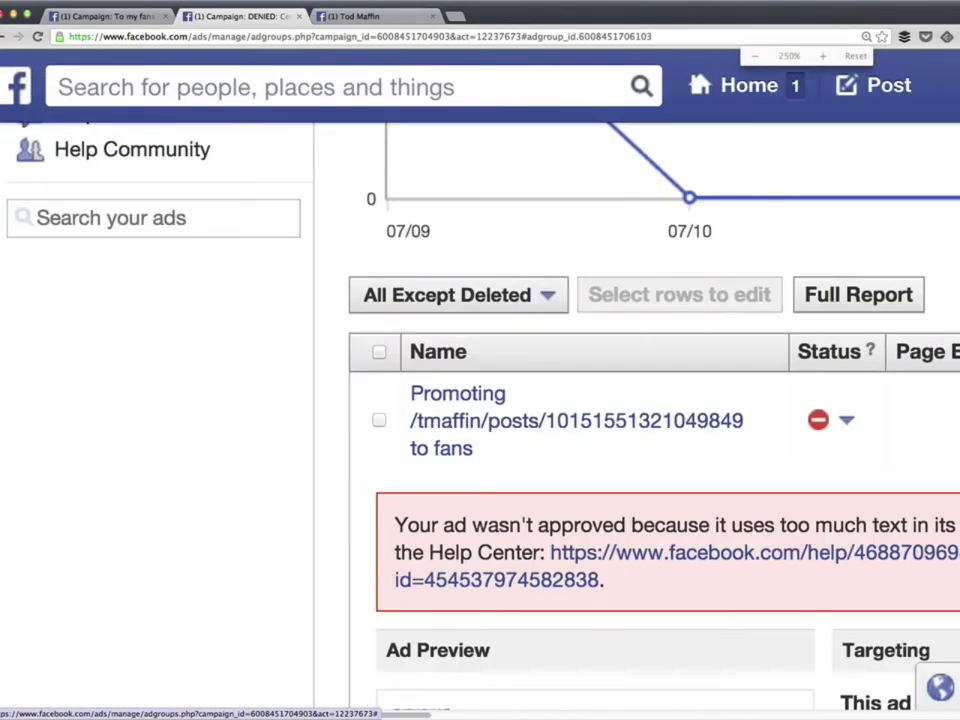
scroll(586, 451, down, 5)
scroll(586, 451, right, 2)
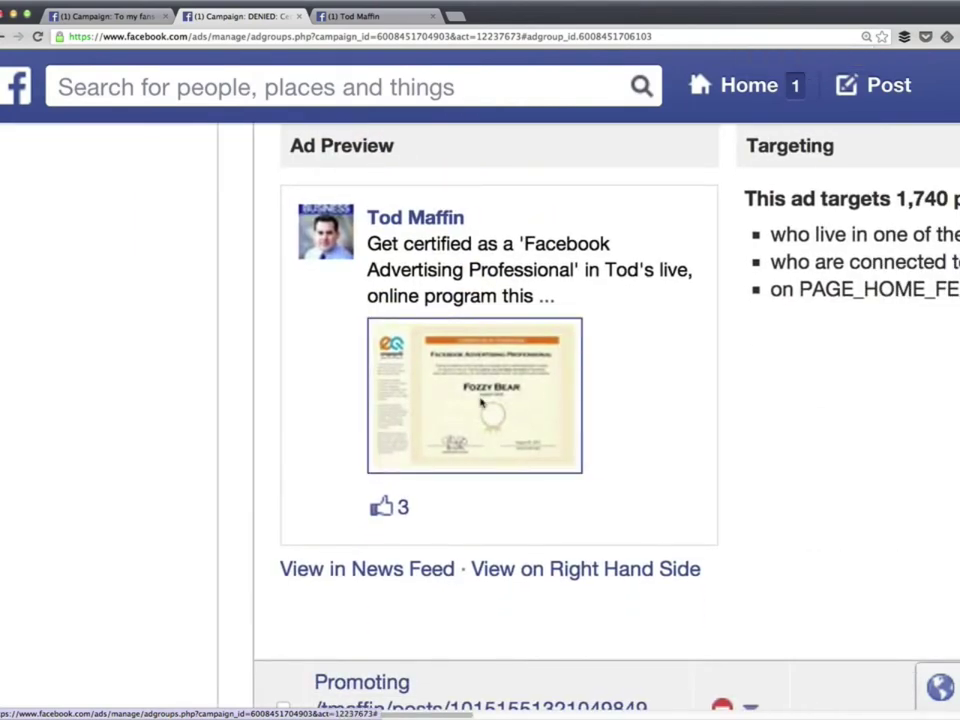
scroll(481, 402, up, 4)
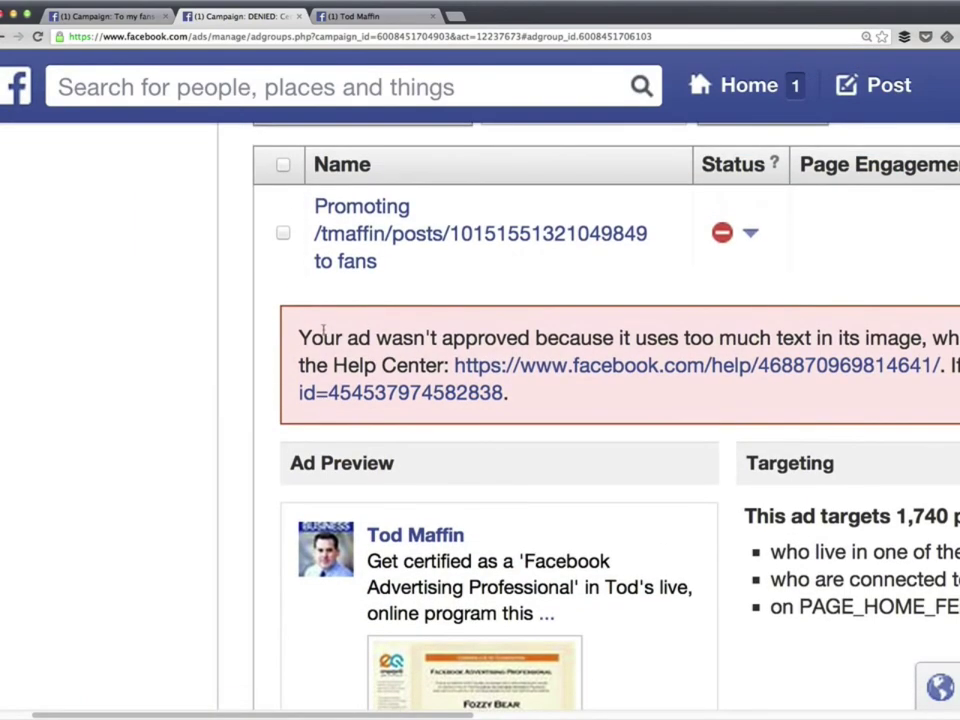
drag(298, 338, 922, 338)
key(ctrl+minus)
key(ctrl+minus)
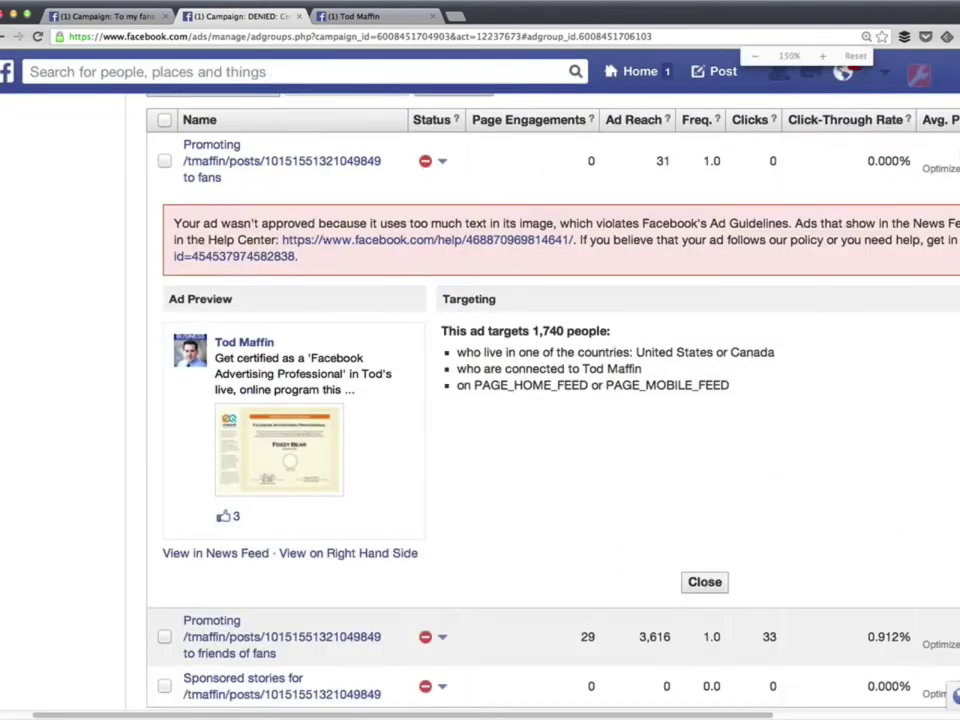
scroll(481, 400, up, 5)
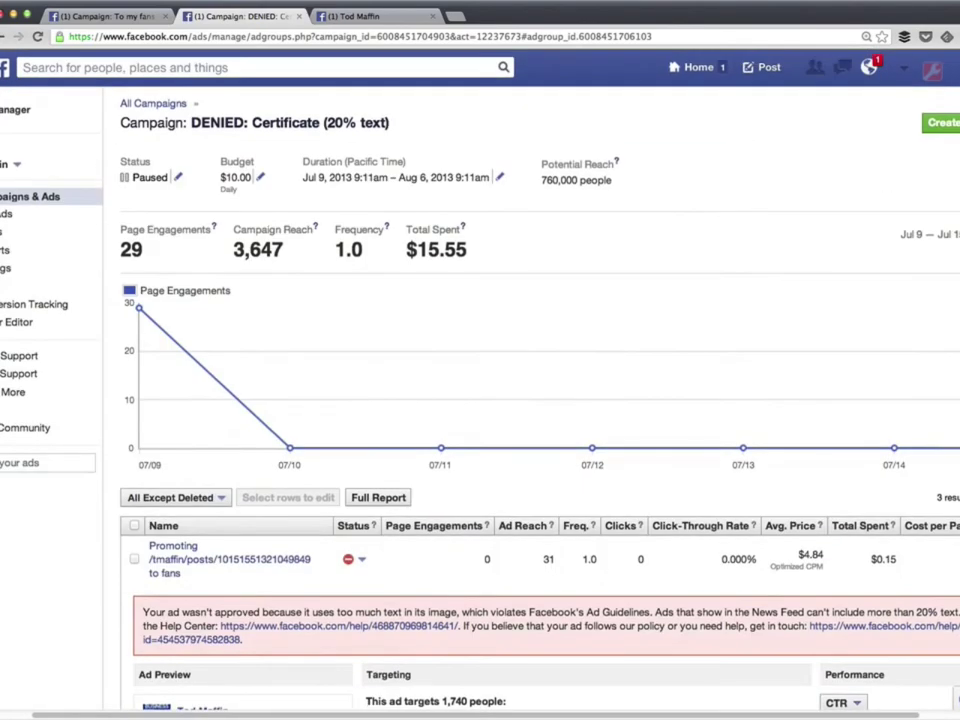
key(ctrl+plus)
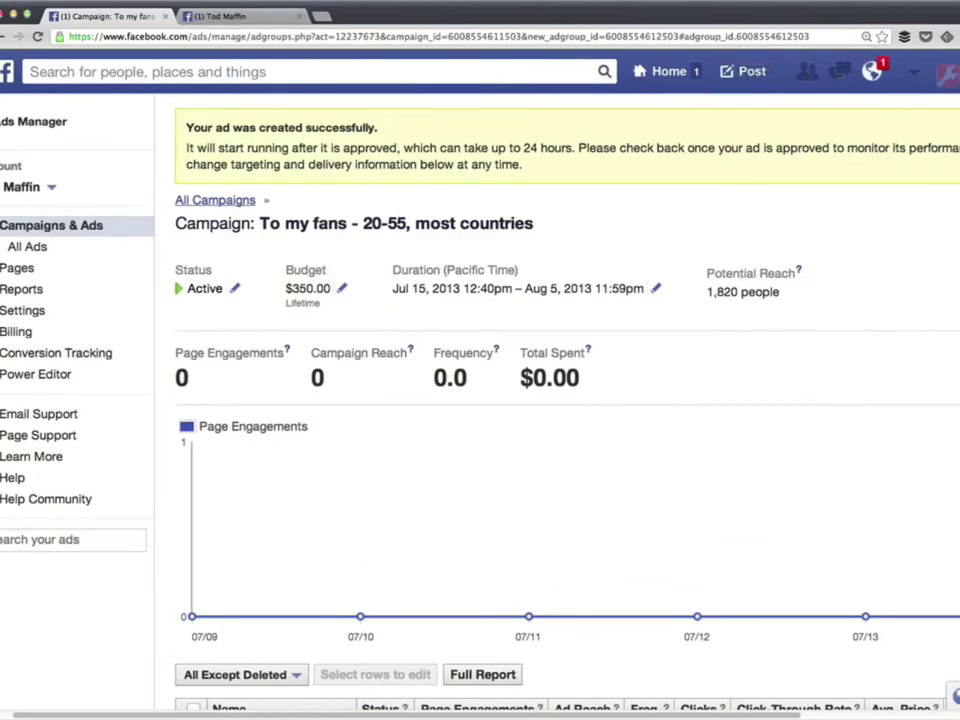
- Search Google for "facebook ad 20% grid" in a new browser tab
key(ctrl+t)
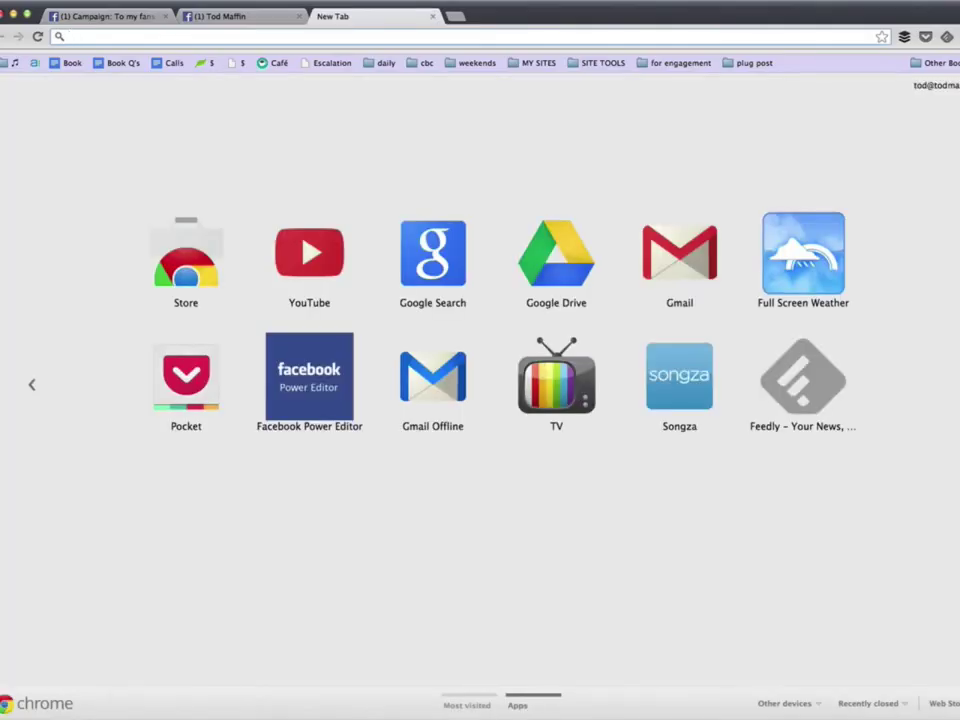
text(facebook.com)
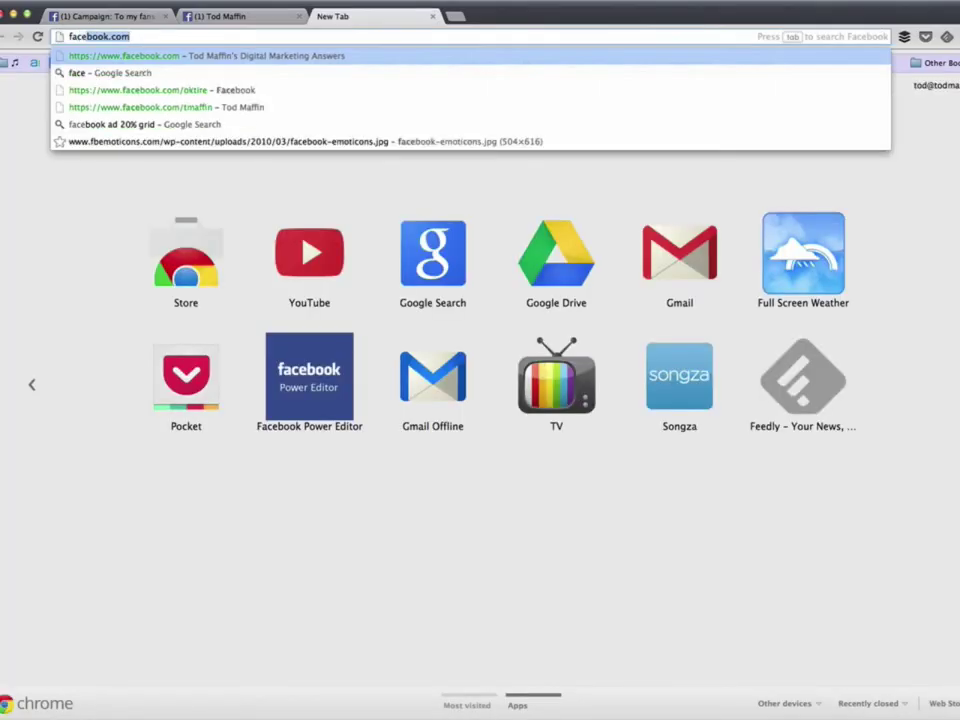
key(Down)
key(Down)
key(Down)
key(Down)
key(Down)
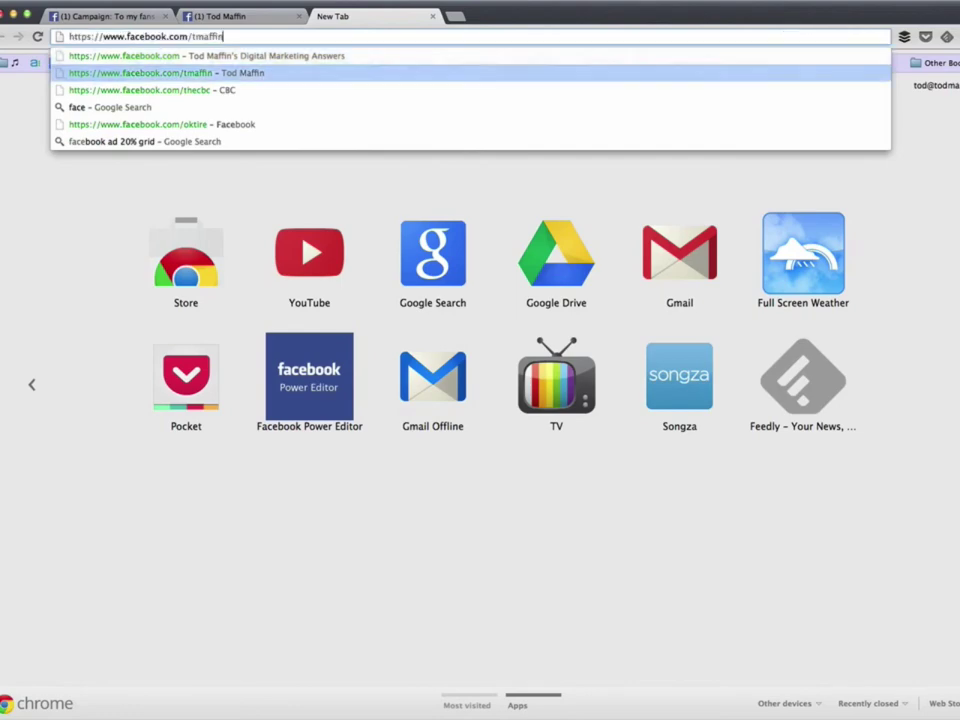
key(Return)
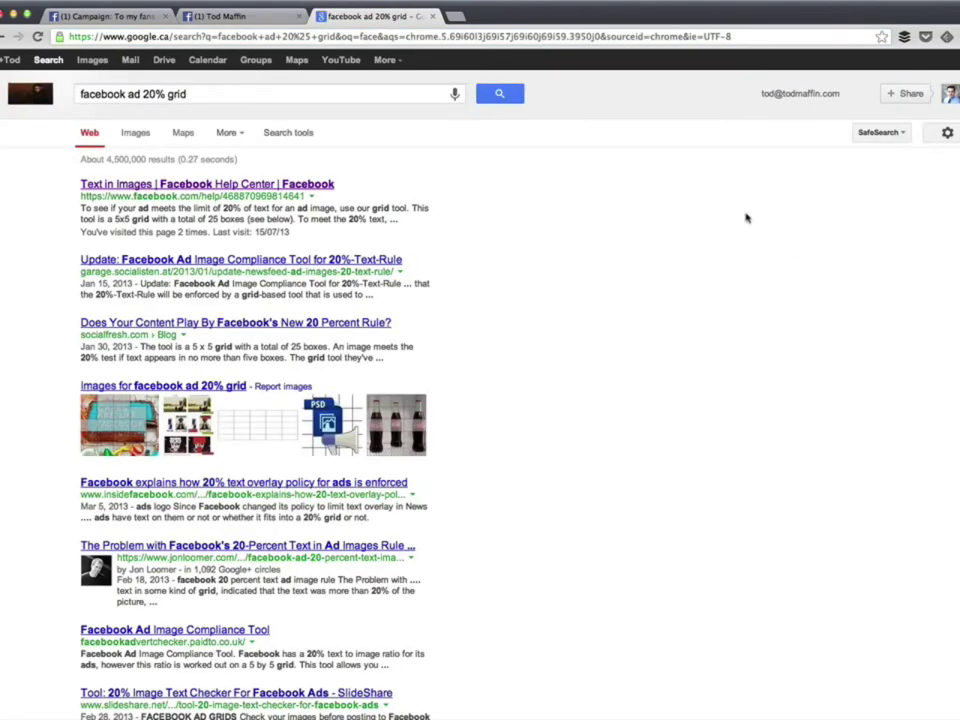
- Open the grid tool from Facebook's Text in Images help page and load amazon-20-gift-card.jpg into it
click(283, 185)
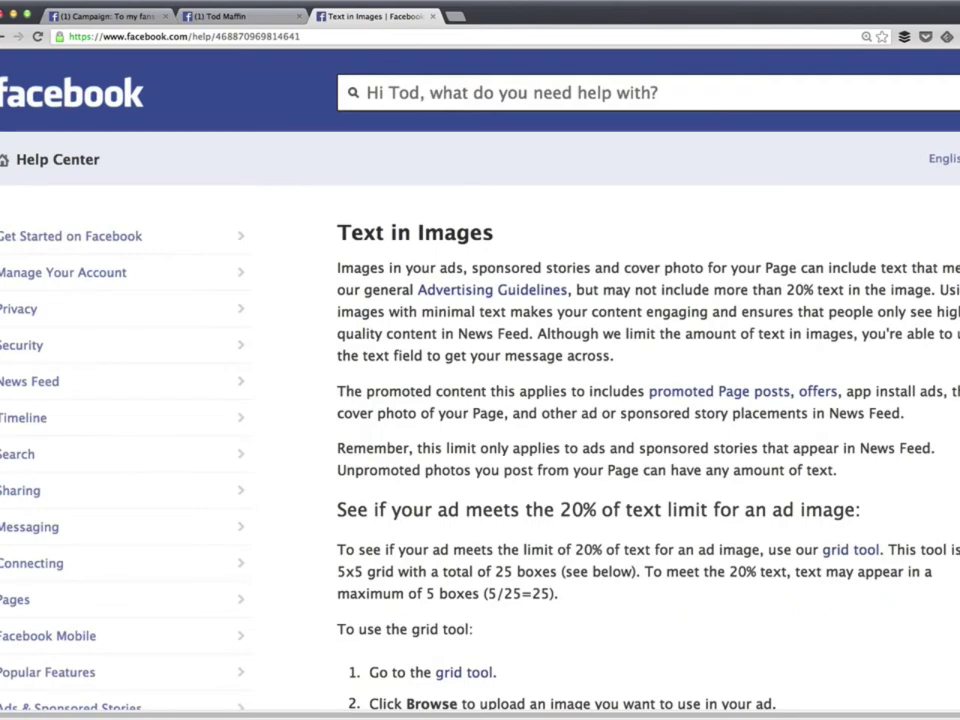
click(463, 674)
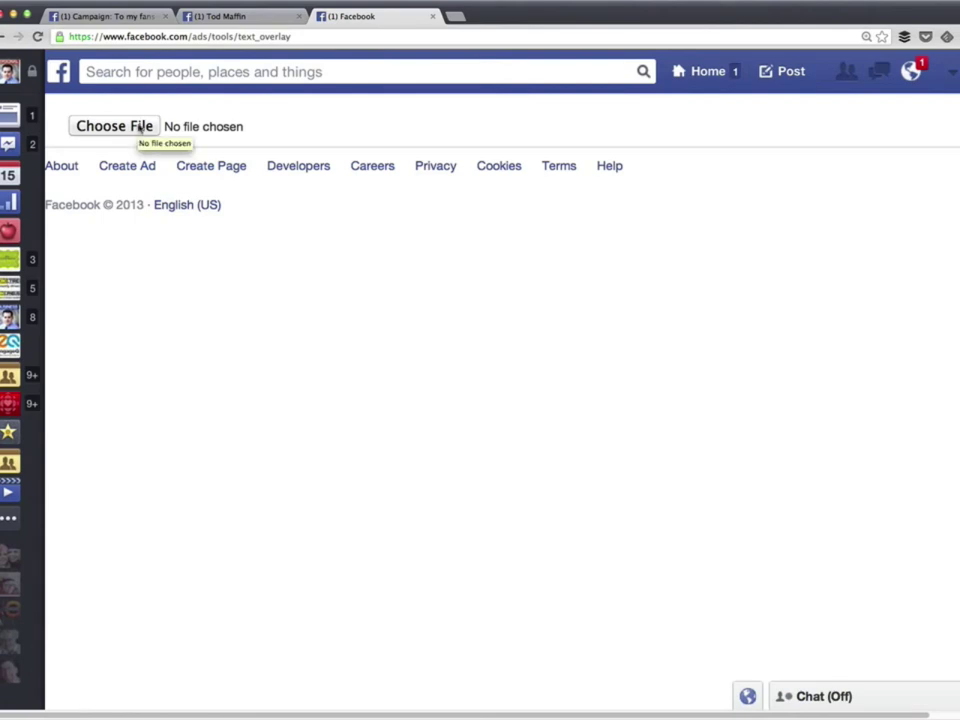
click(140, 128)
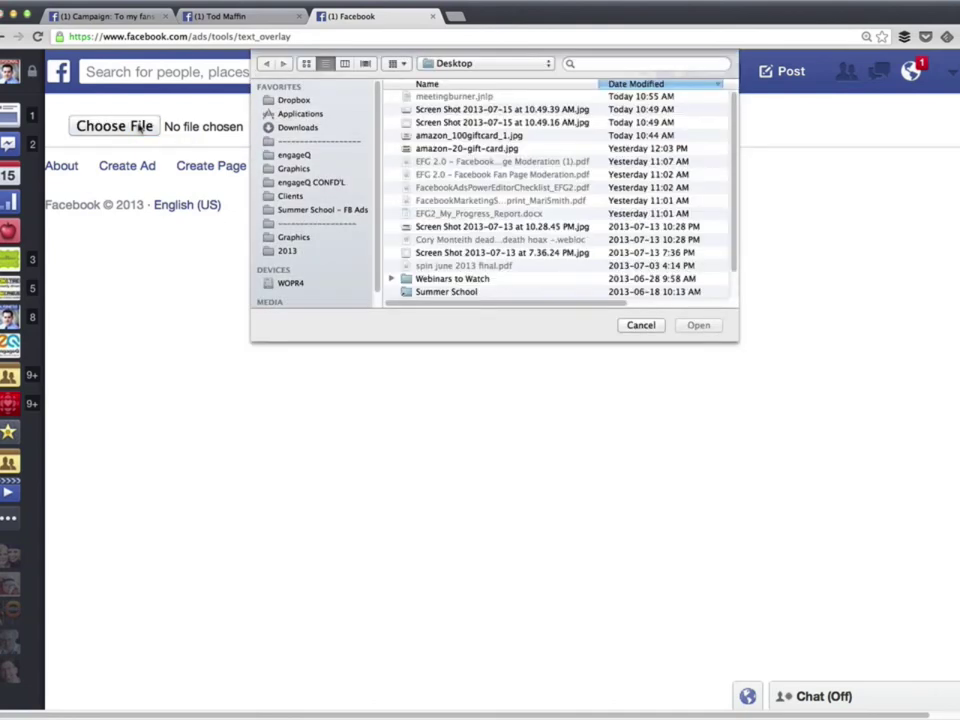
double_click(494, 150)
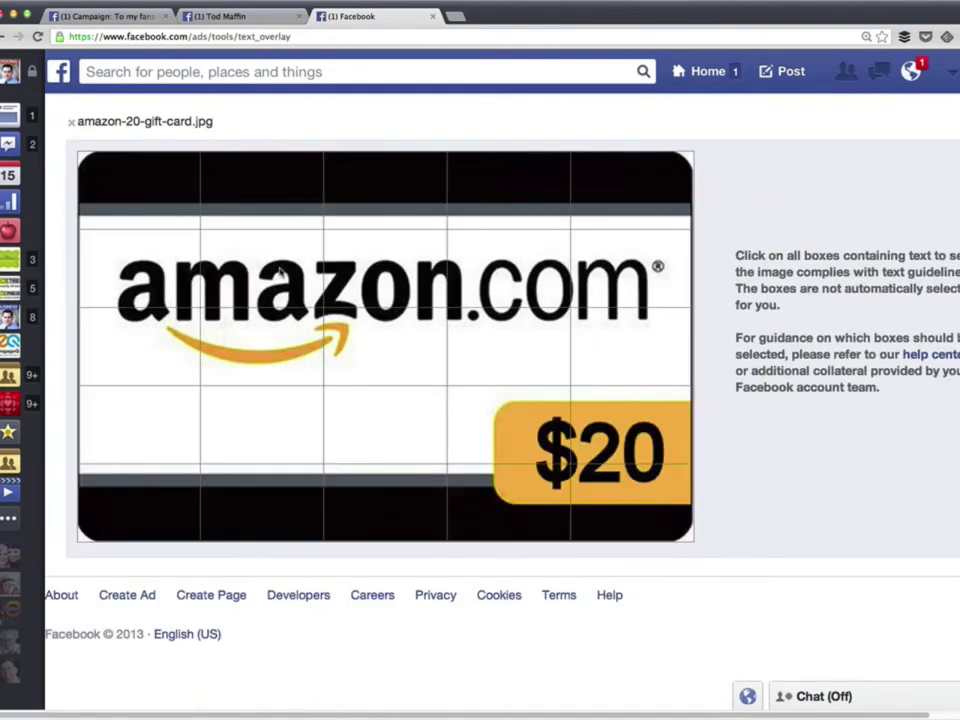
- Mark all five grid boxes in the row covering the amazon.com logo text
click(178, 276)
click(266, 274)
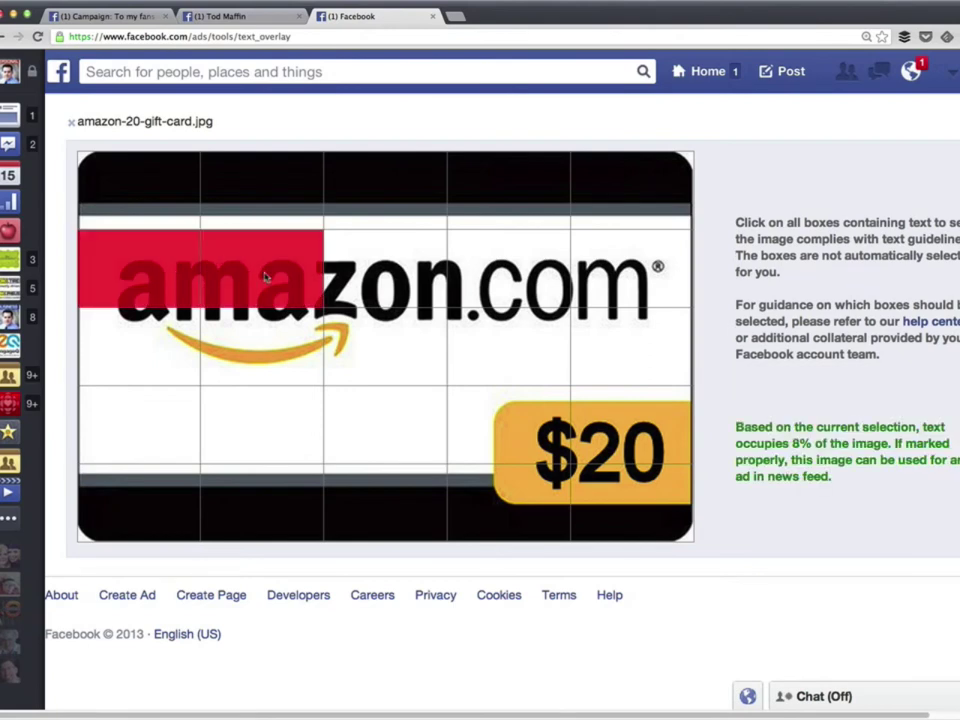
click(375, 279)
click(517, 281)
click(617, 279)
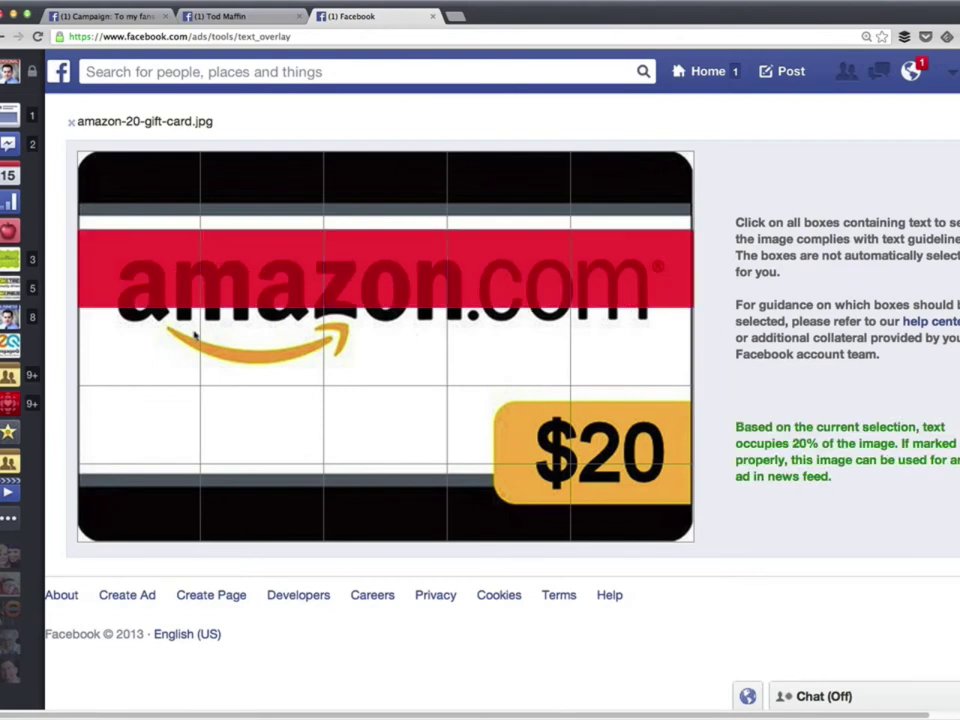
- Mark the four grid boxes covering the $20 text, and close the grid tool after reviewing the compliance result
click(522, 448)
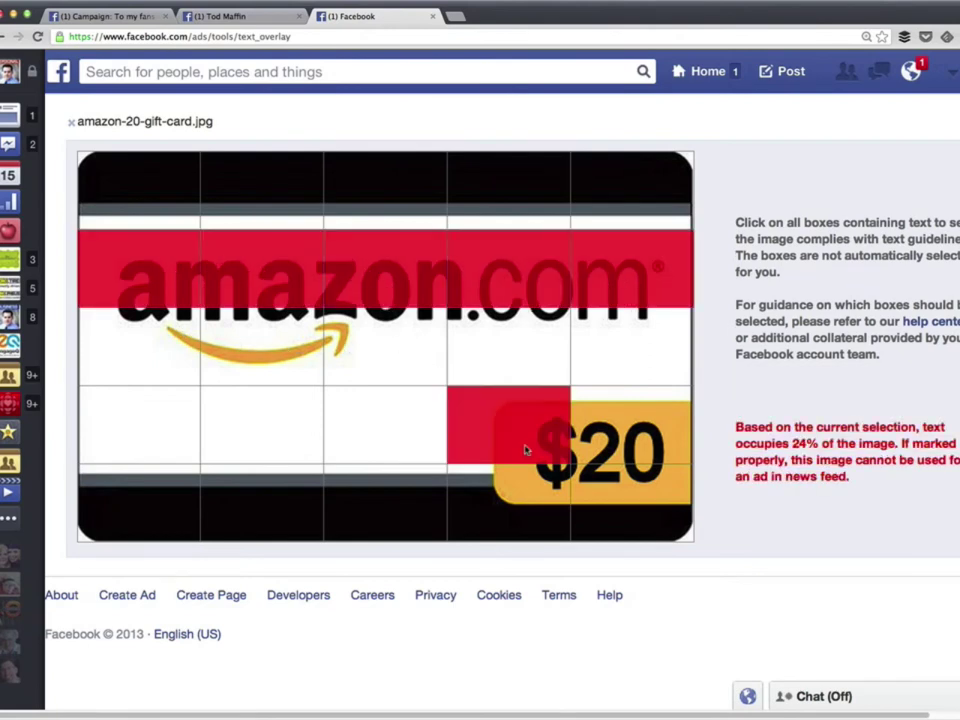
click(618, 443)
click(610, 485)
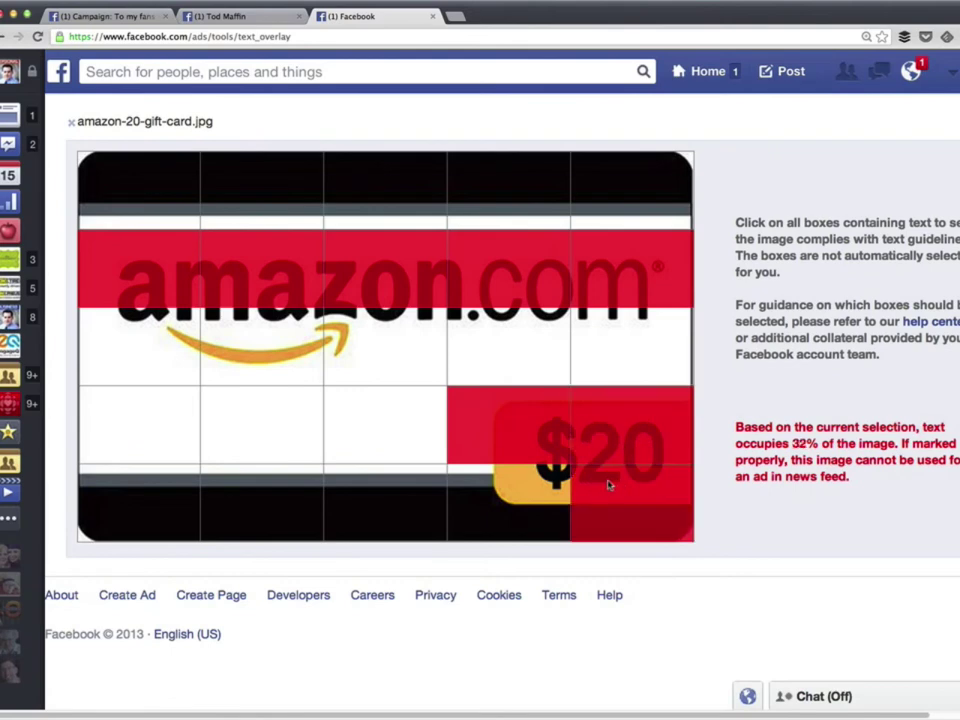
click(557, 490)
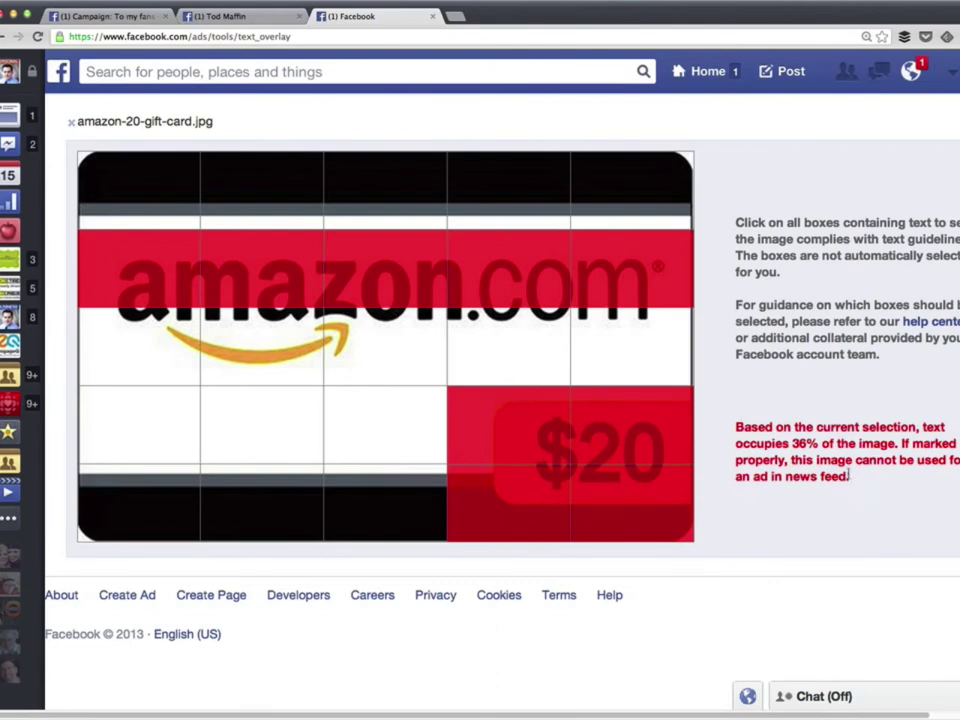
drag(850, 478, 736, 423)
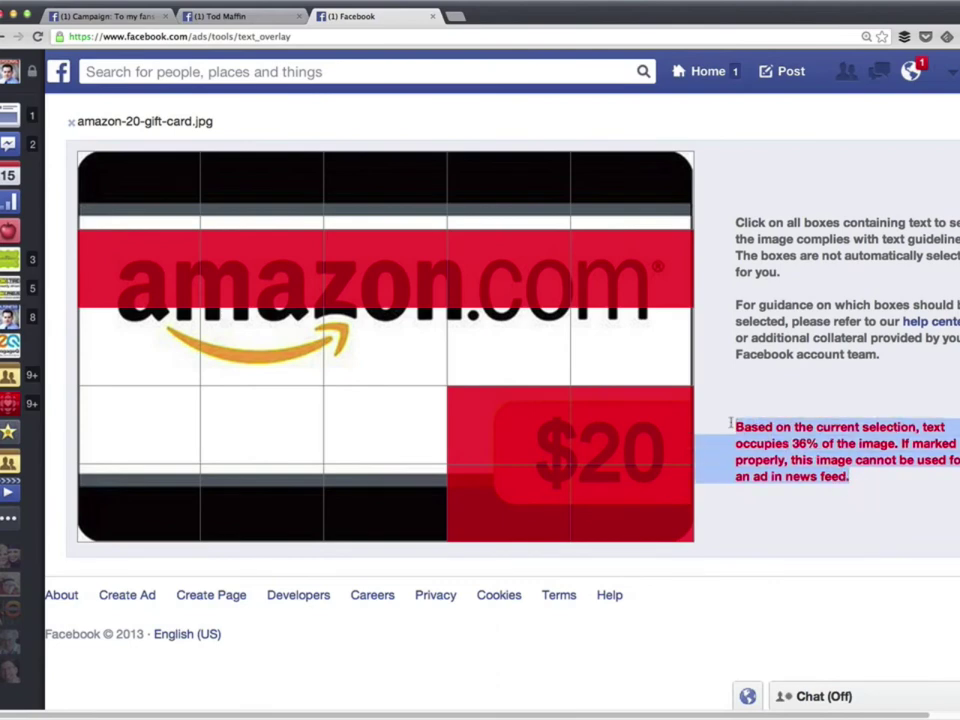
key(super+w)
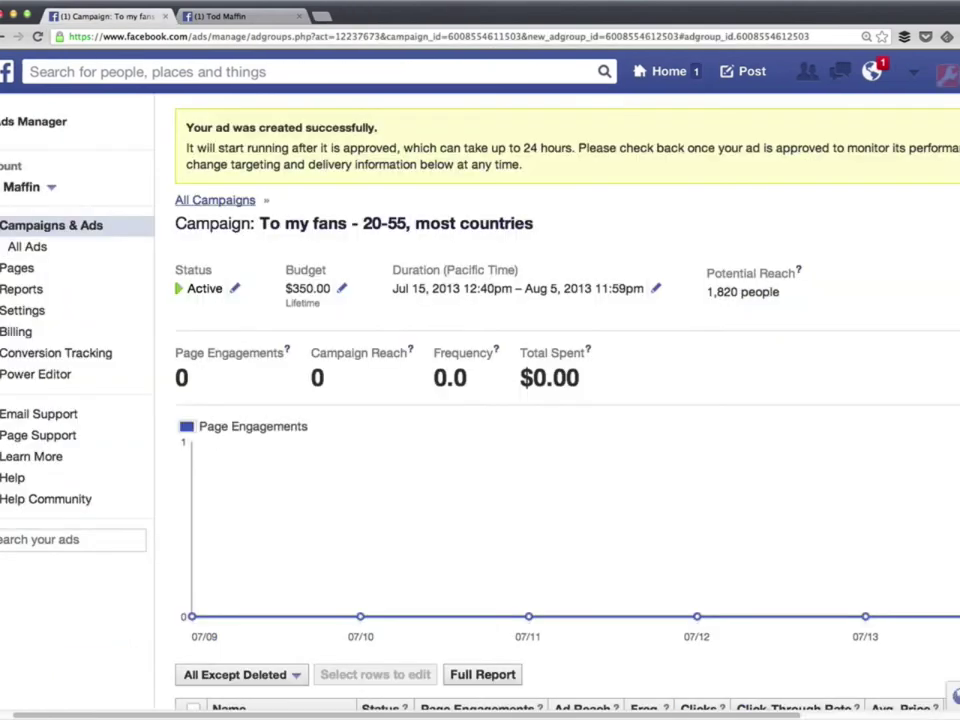
- Open the post engagement ad for editing, check the option that automatically promotes the most recent post, and leave without saving
scroll(649, 418, down, 5)
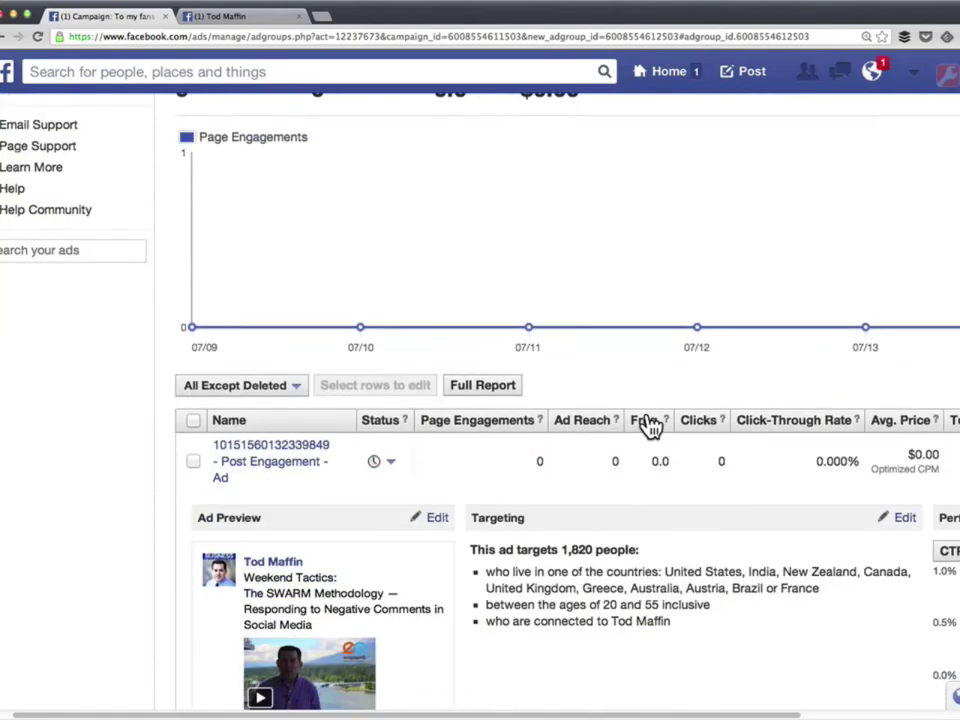
scroll(649, 425, down, 2)
scroll(481, 330, up, 10)
scroll(481, 360, down, 10)
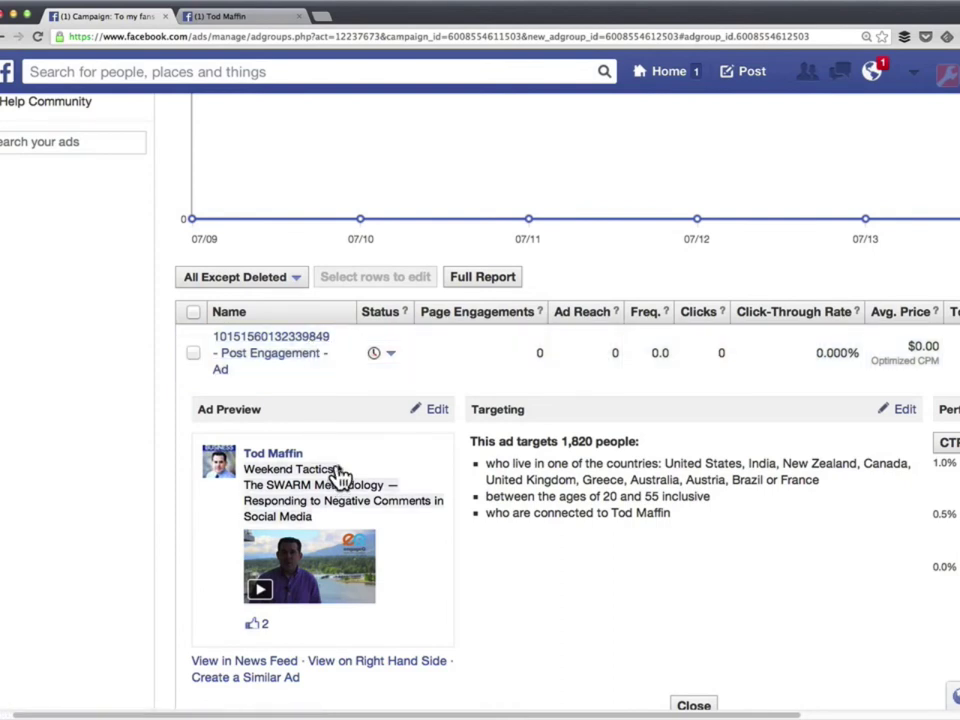
click(437, 411)
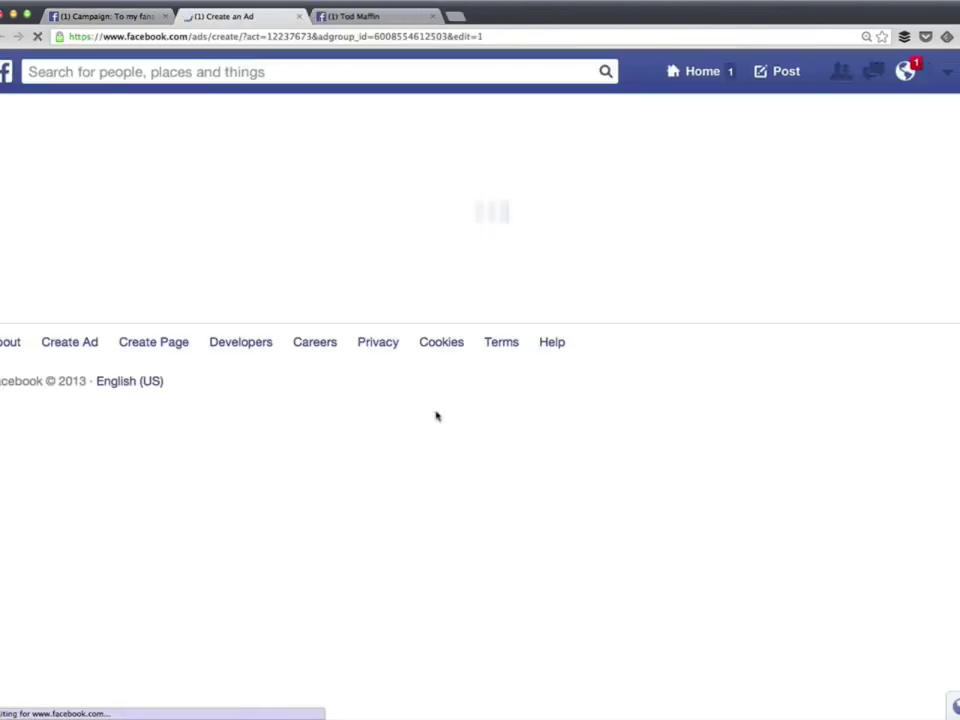
scroll(437, 414, down, 3)
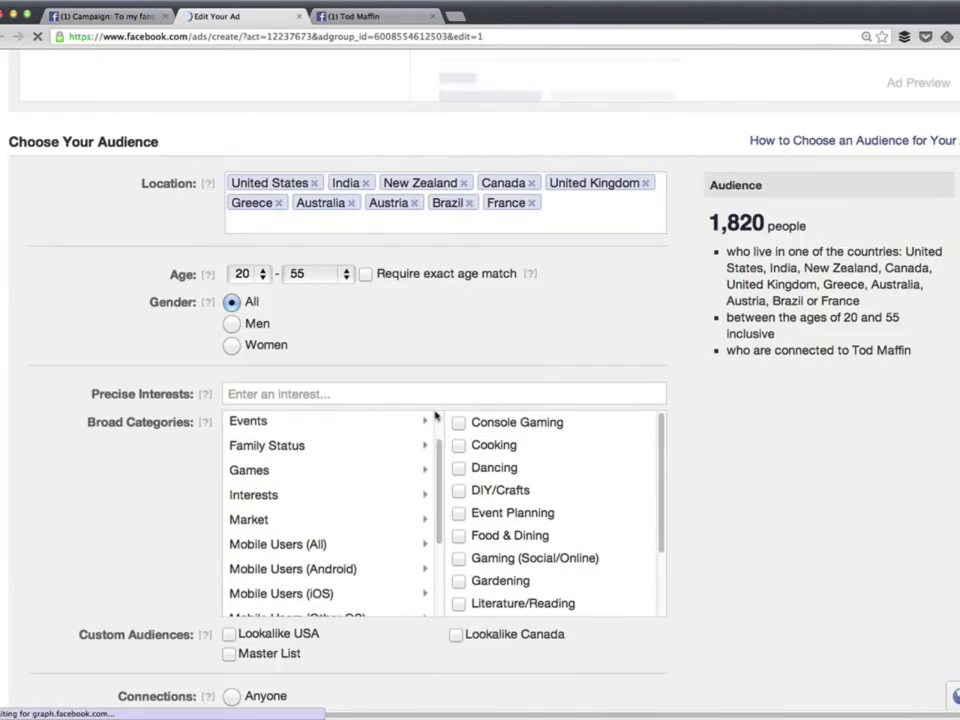
scroll(146, 403, up, 5)
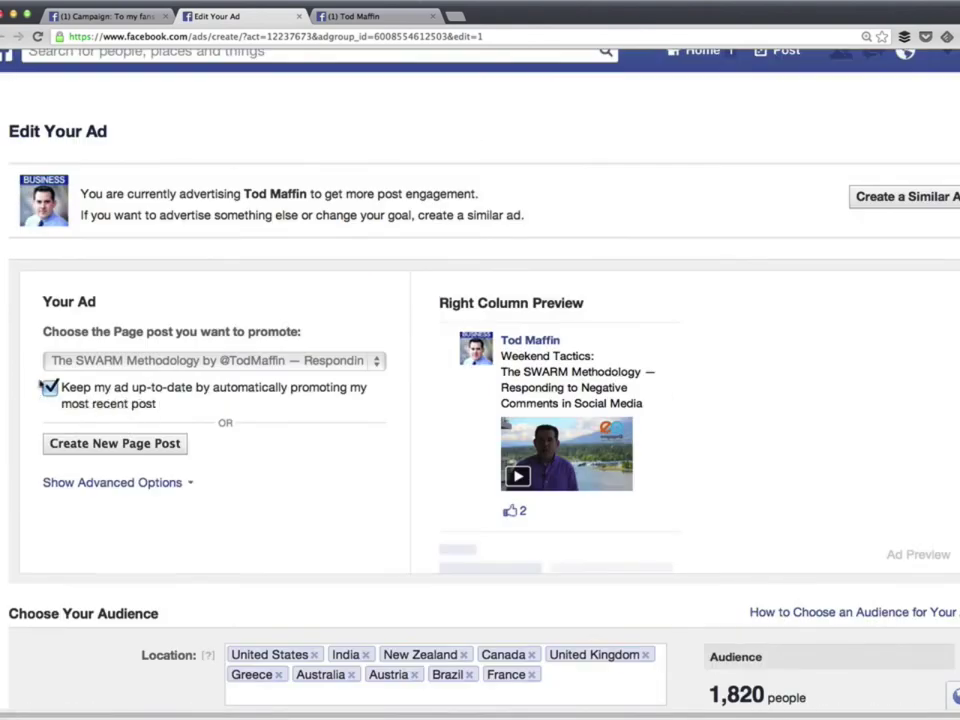
drag(157, 404, 40, 392)
key(super+w)
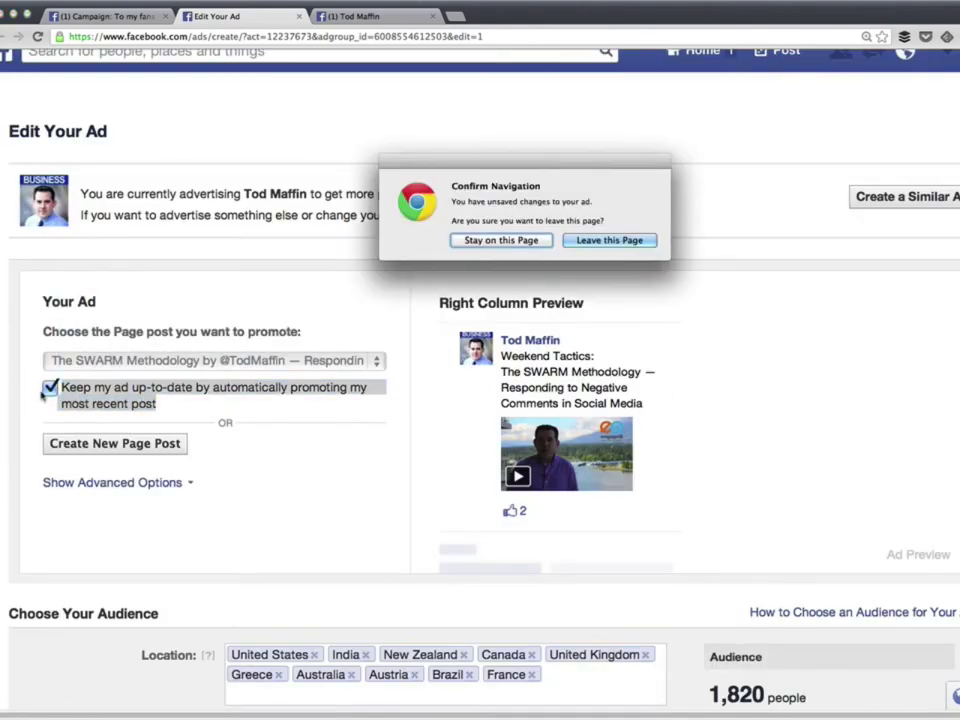
click(608, 239)
- Rename the post engagement ad in the campaign's ad list as "Most recent post"
scroll(591, 283, up, 3)
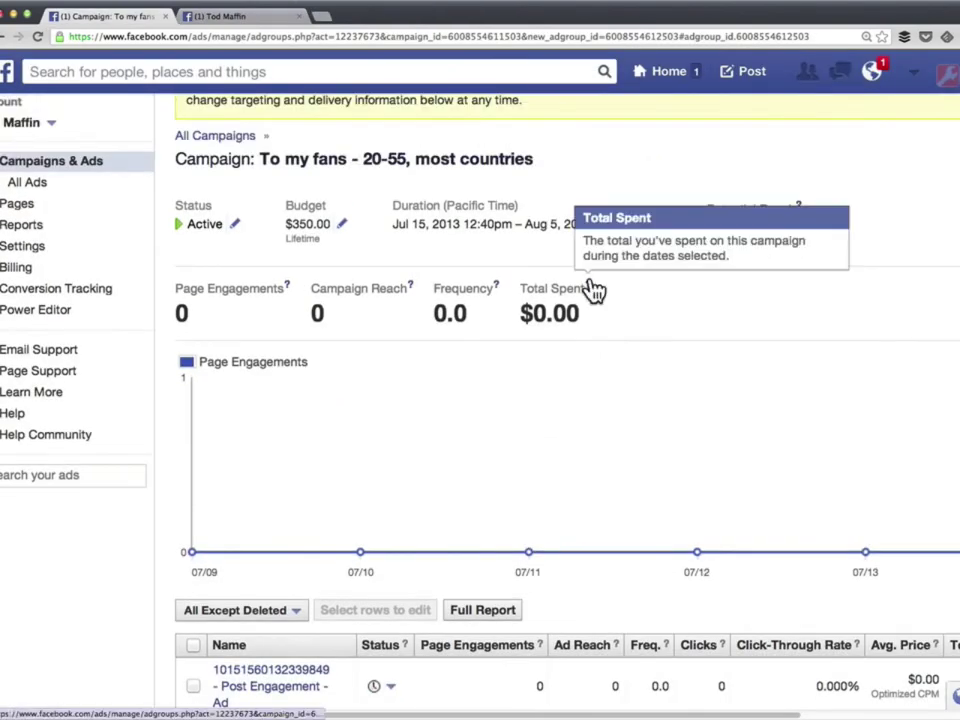
scroll(414, 302, down, 5)
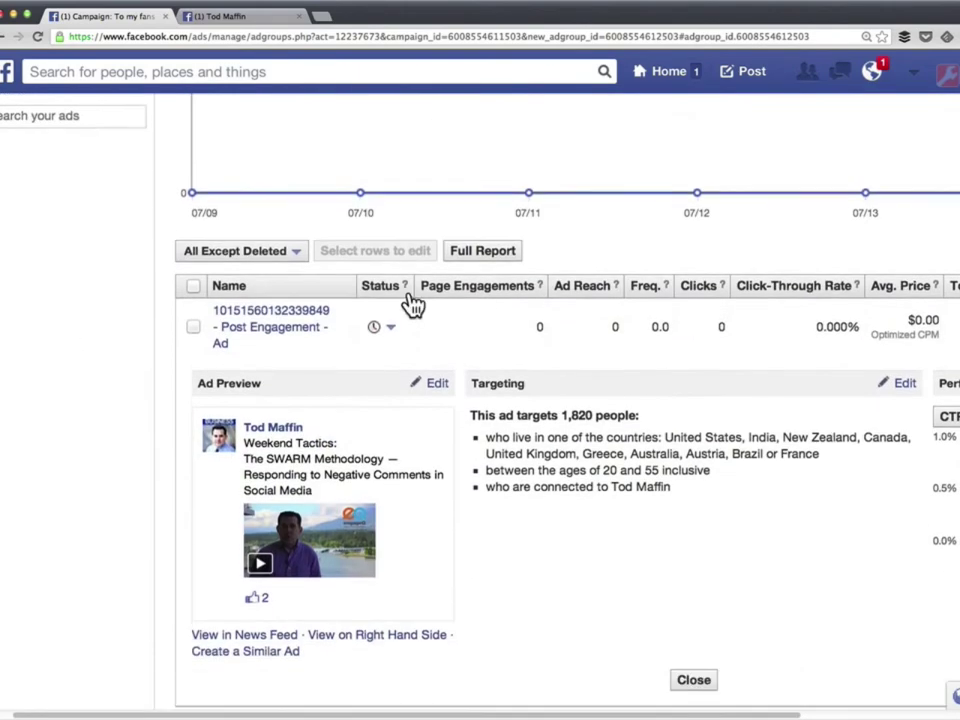
click(360, 275)
text(Most recent post)
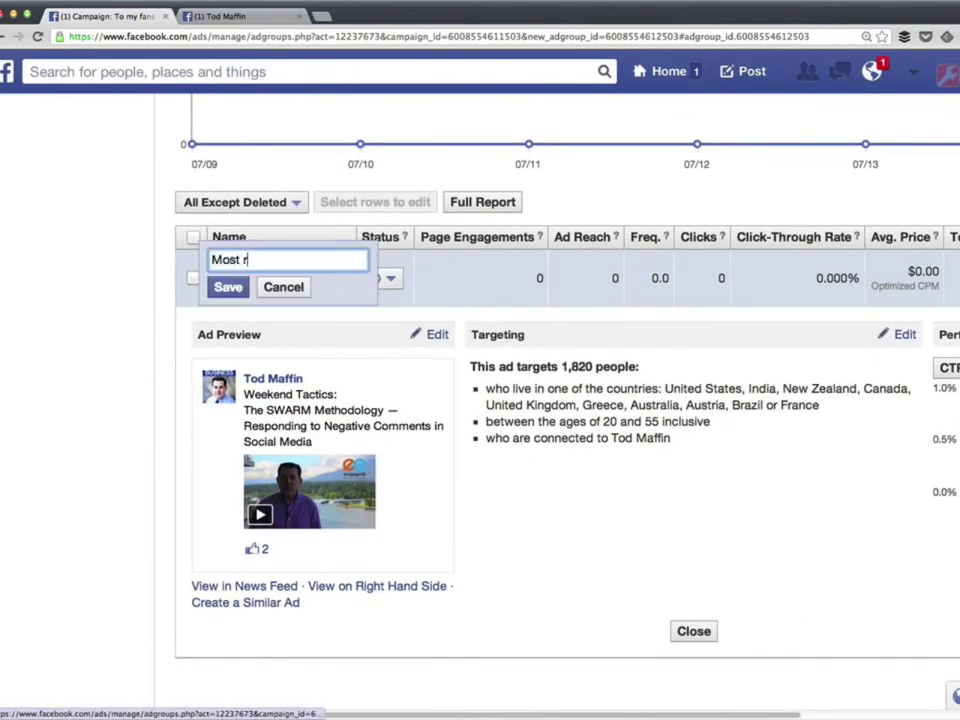
key(Return)
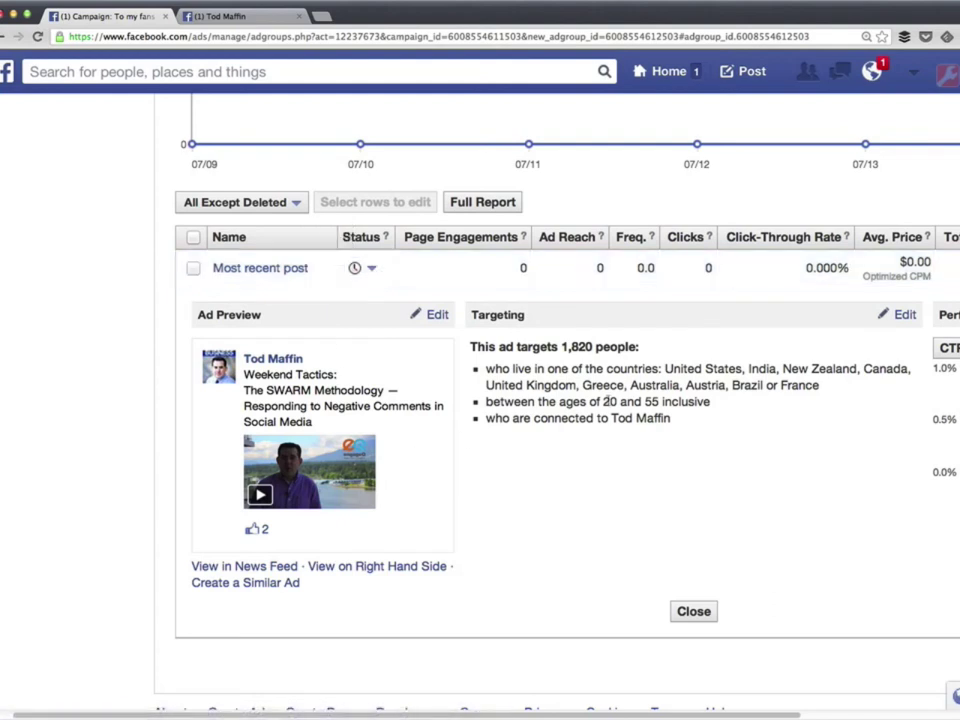
- Open the Most recent post ad for editing and set its maximum audience age to 39
drag(604, 401, 659, 401)
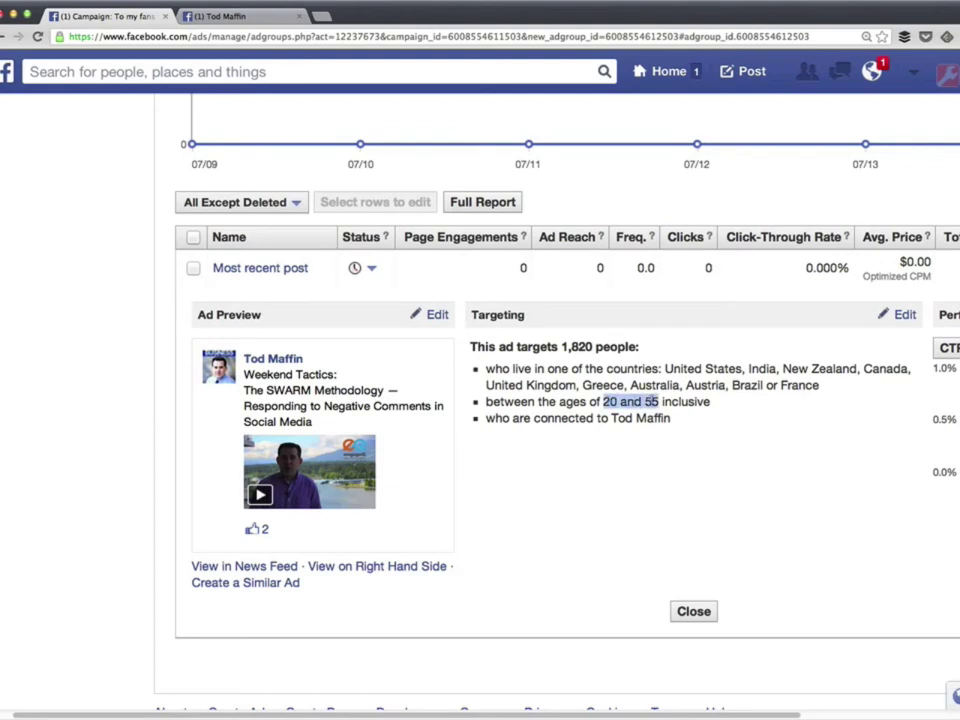
click(620, 469)
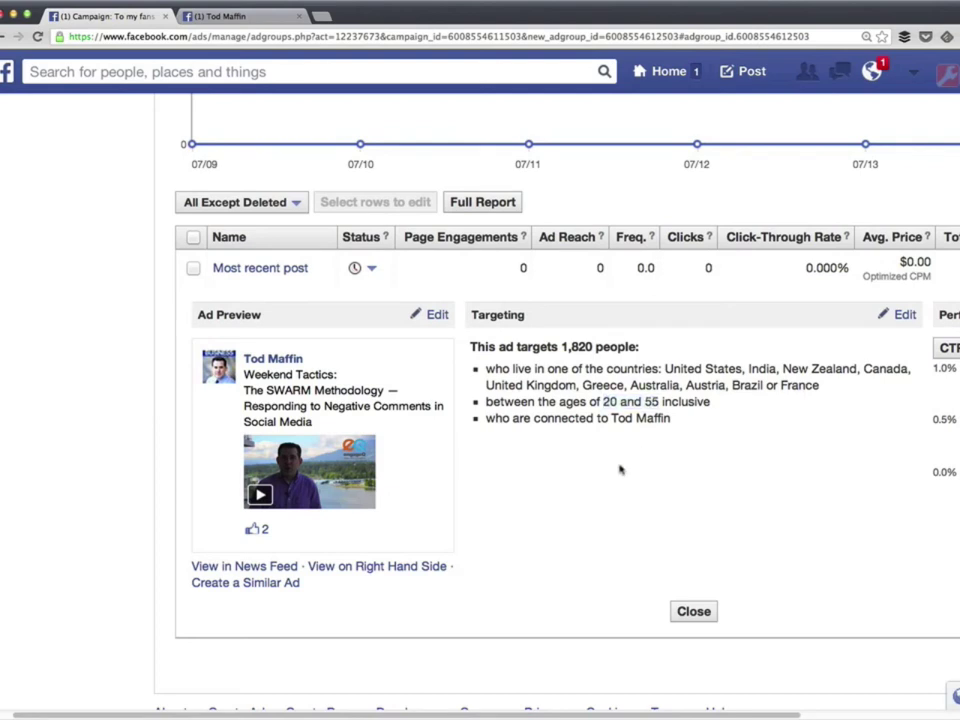
click(435, 315)
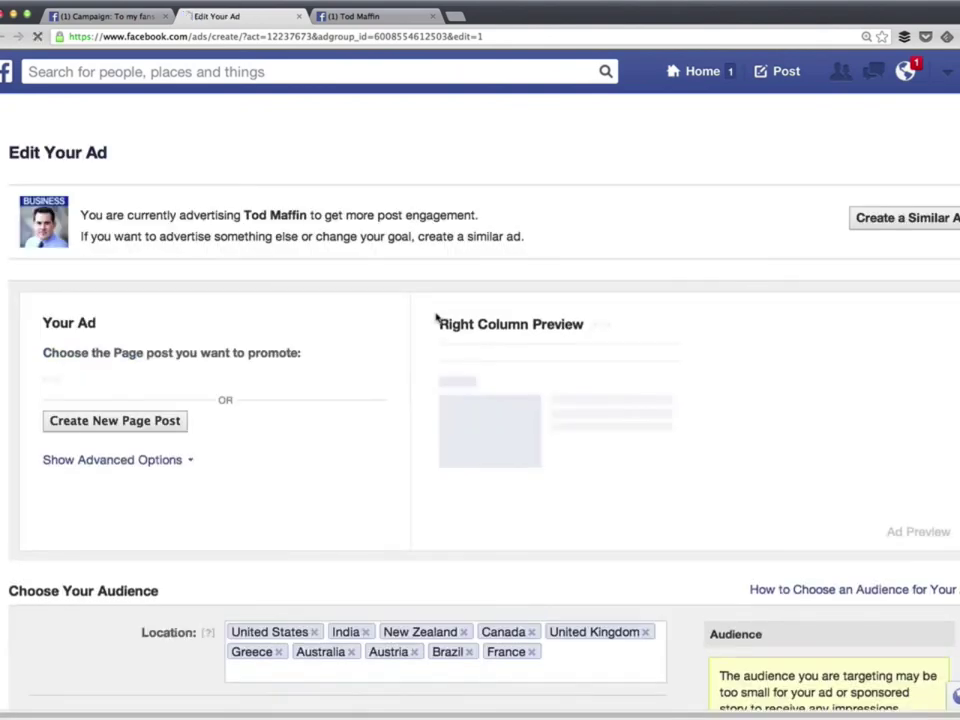
scroll(762, 413, down, 10)
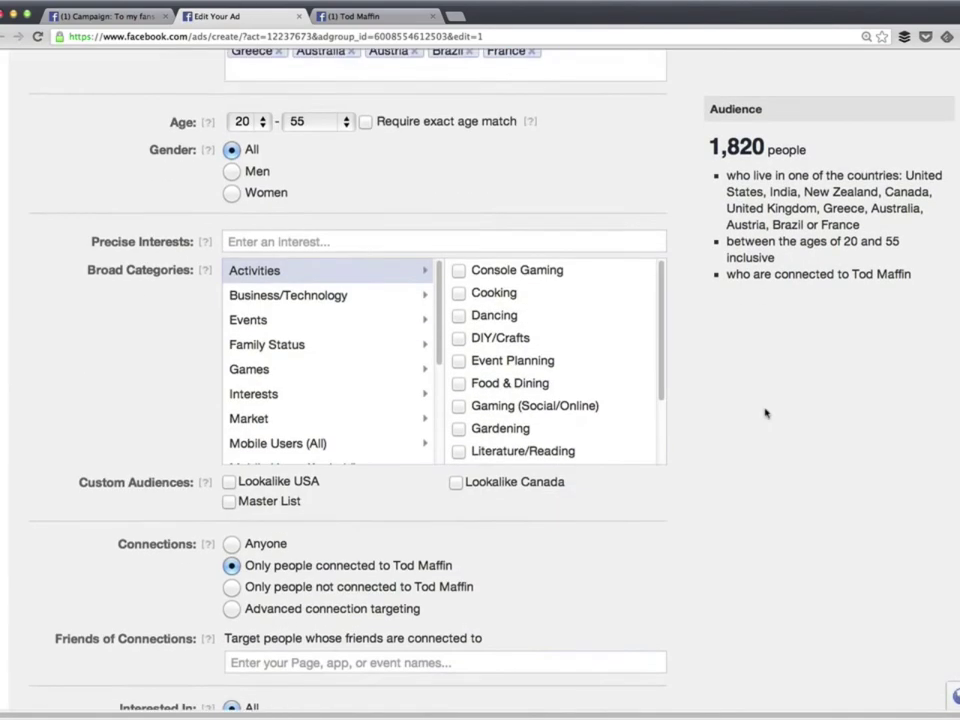
click(312, 120)
scroll(311, 94, up, 5)
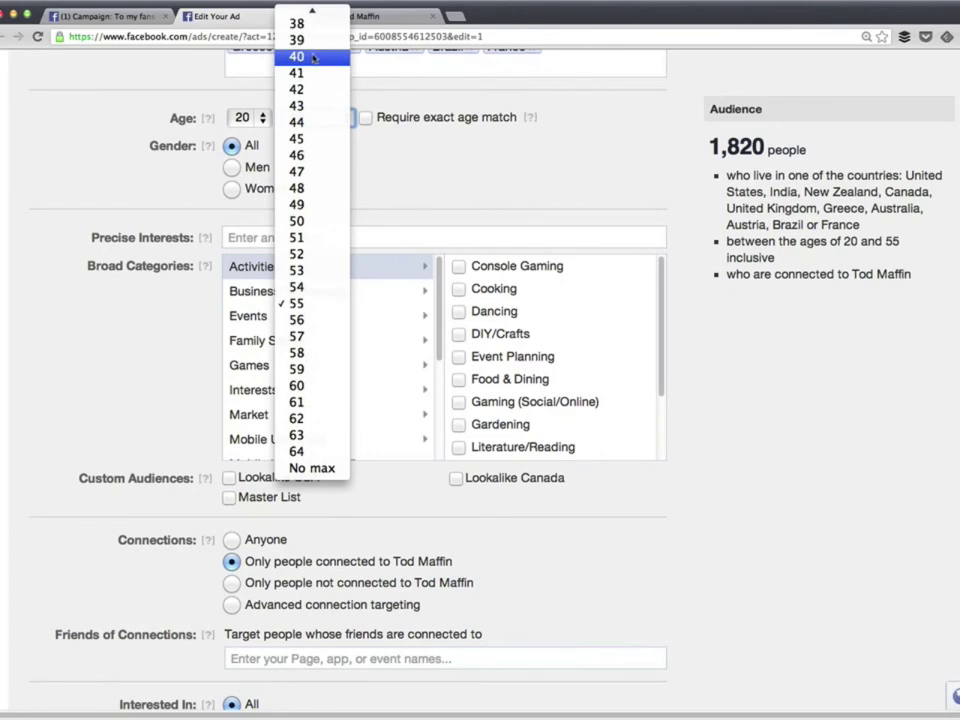
click(310, 40)
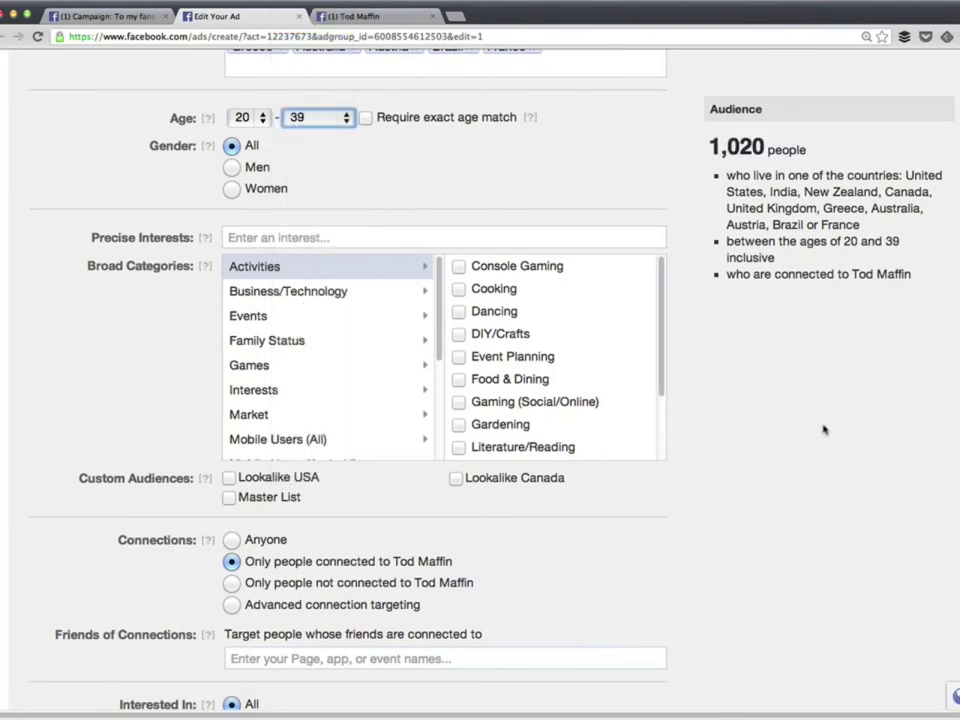
click(824, 430)
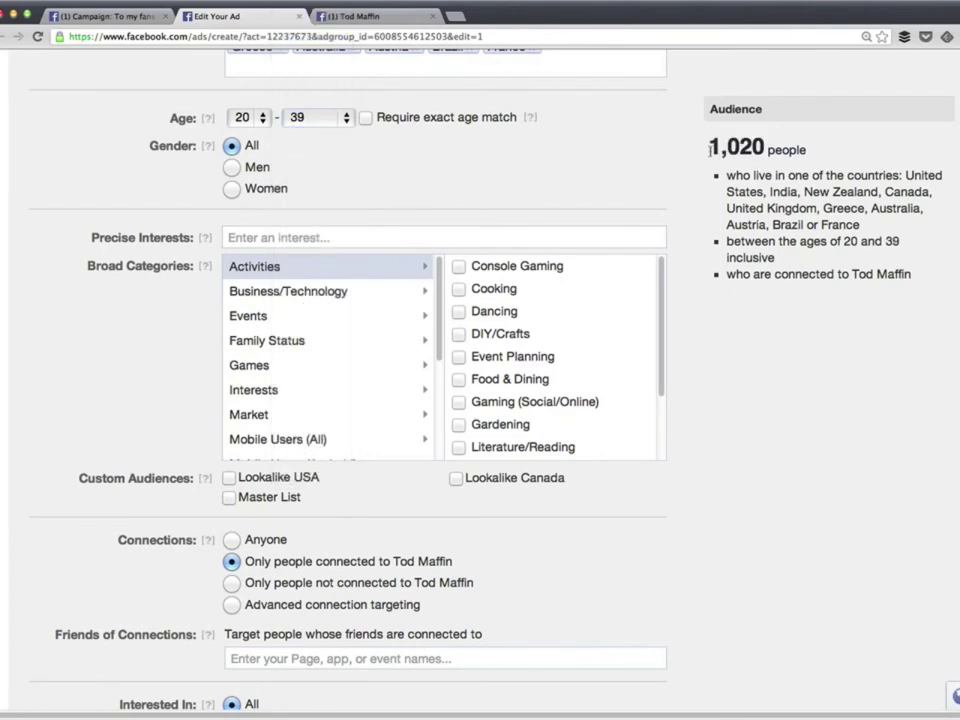
double_click(710, 148)
click(778, 403)
- Save the edited ad and check the age range in its targeting summary
scroll(784, 407, down, 7)
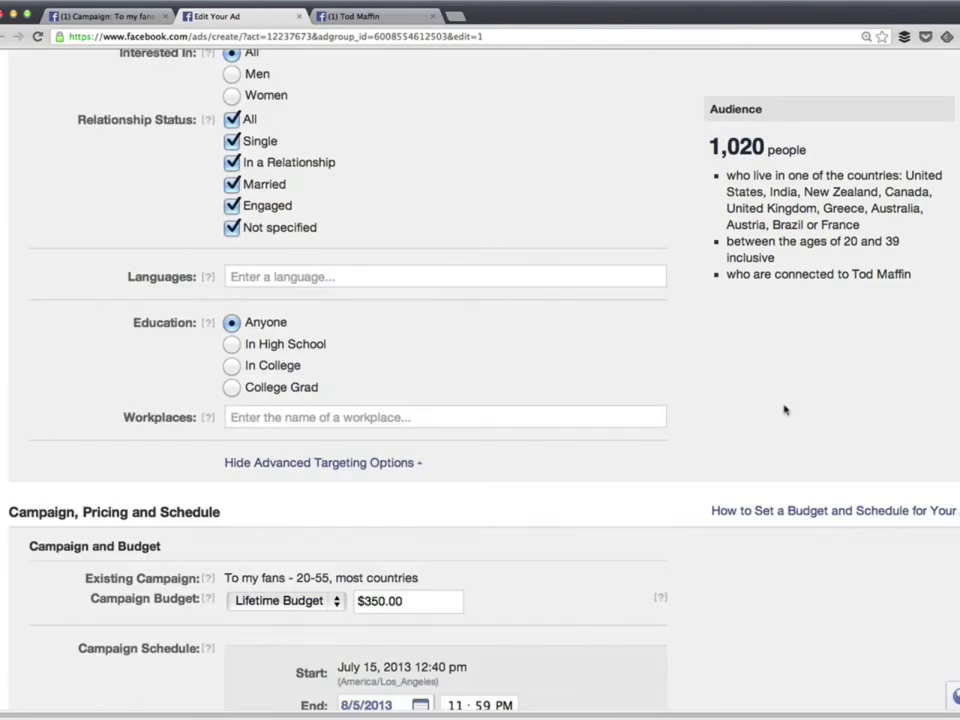
scroll(574, 377, down, 5)
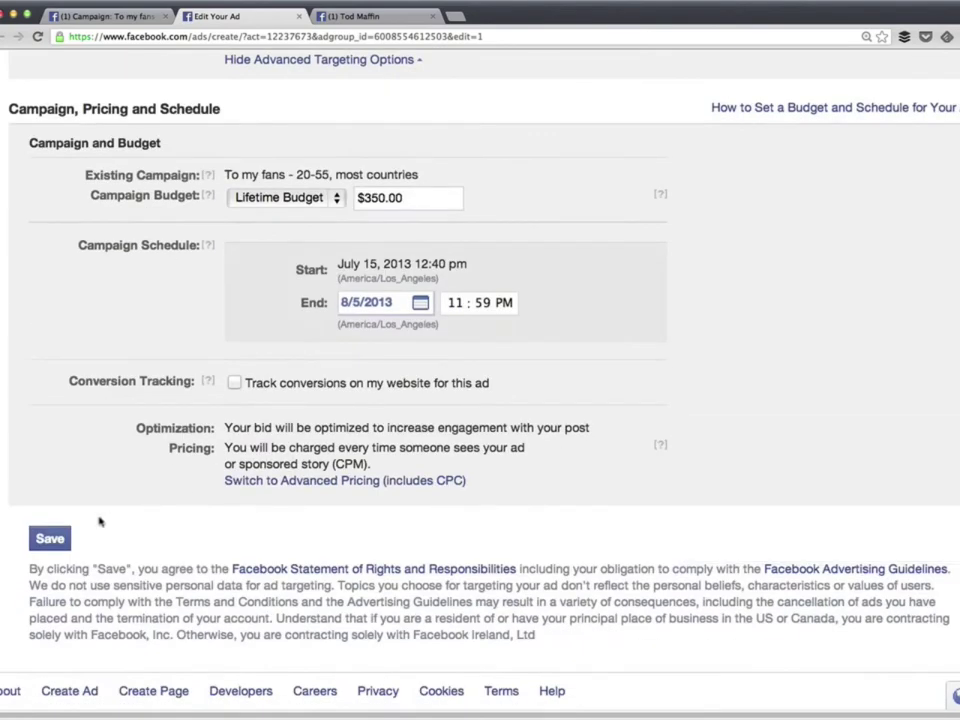
click(52, 540)
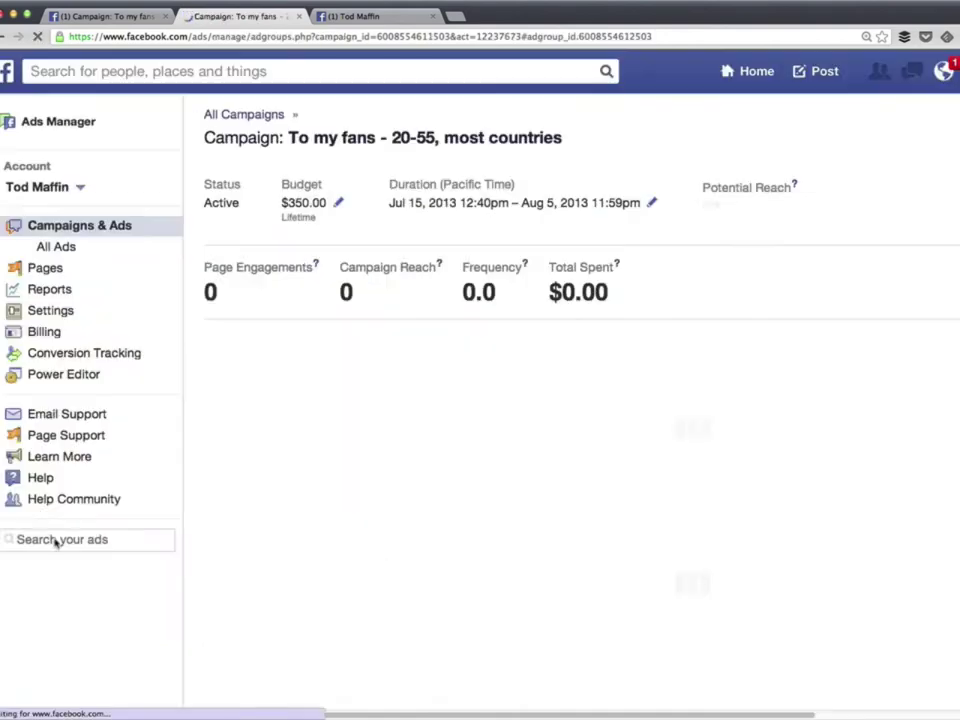
scroll(60, 540, down, 4)
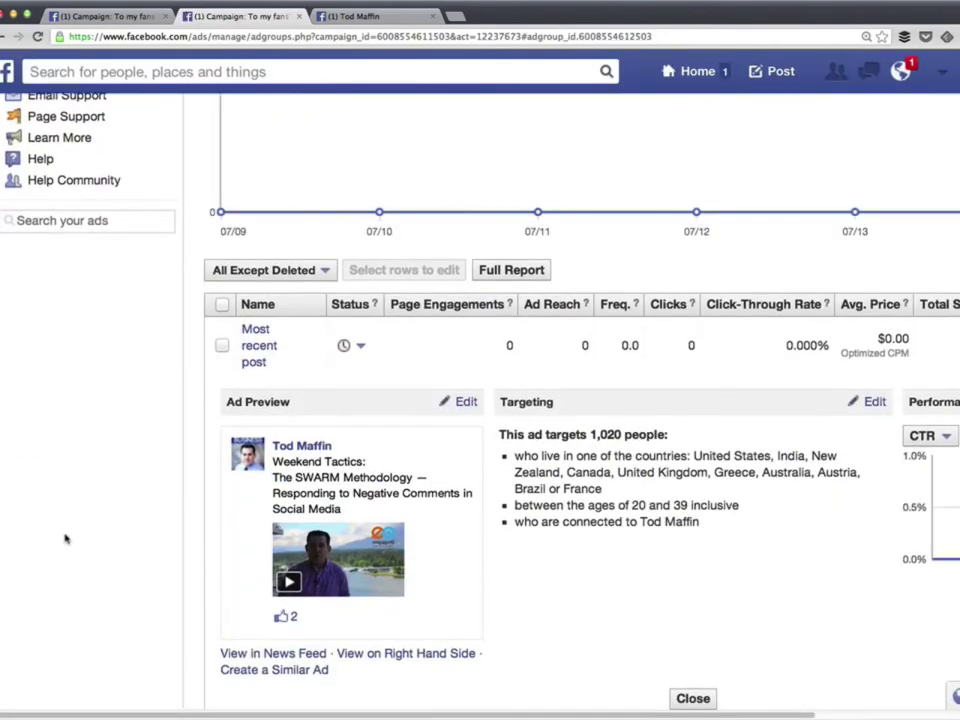
scroll(66, 540, down, 1)
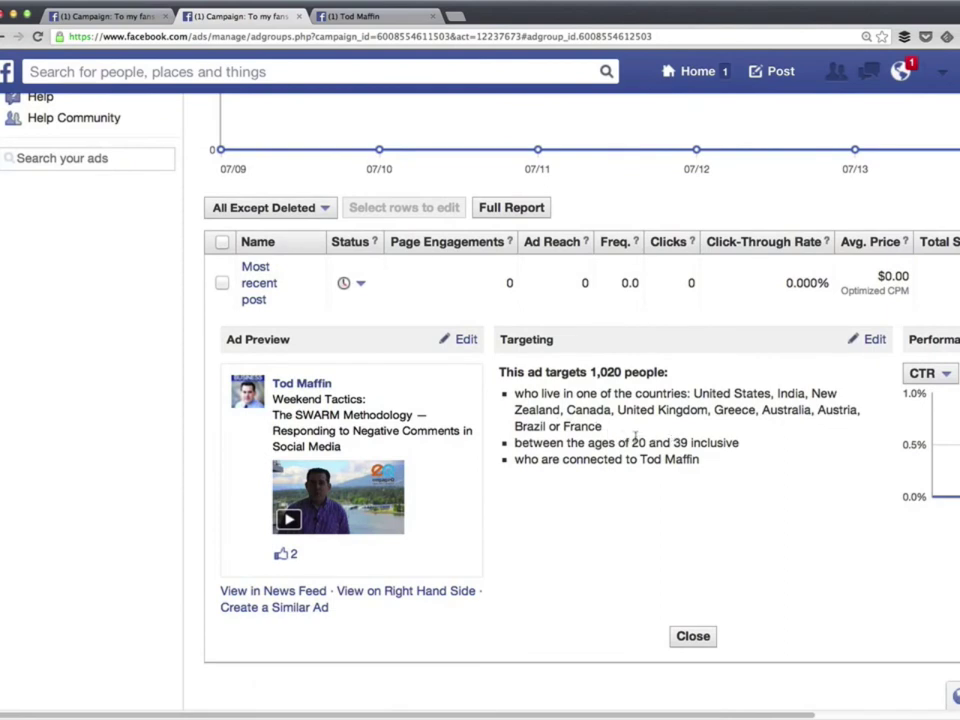
drag(632, 442, 676, 441)
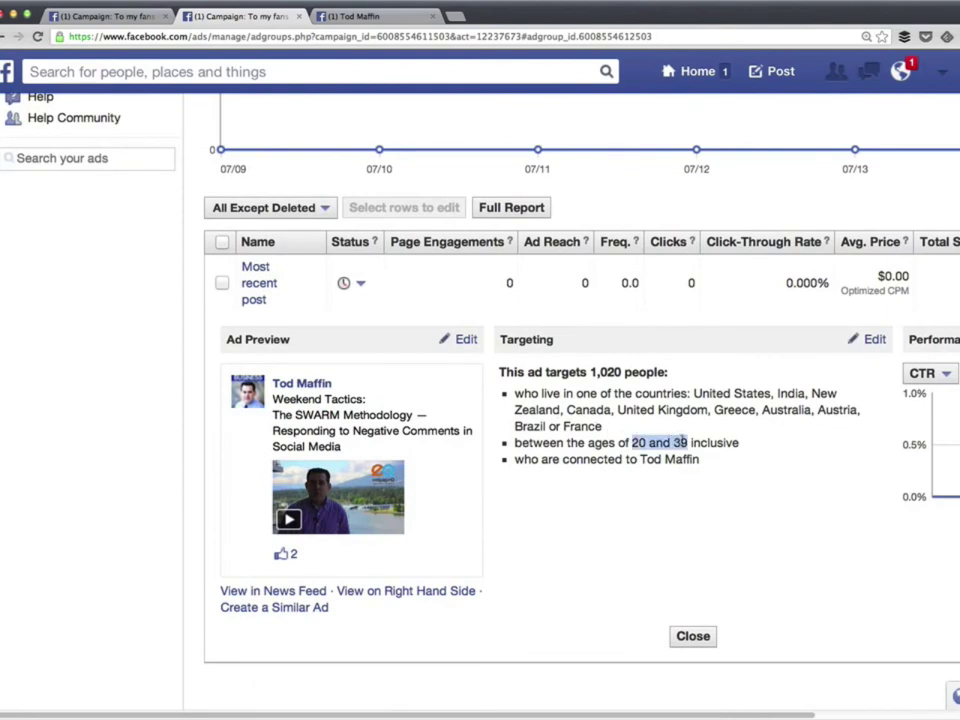
click(688, 442)
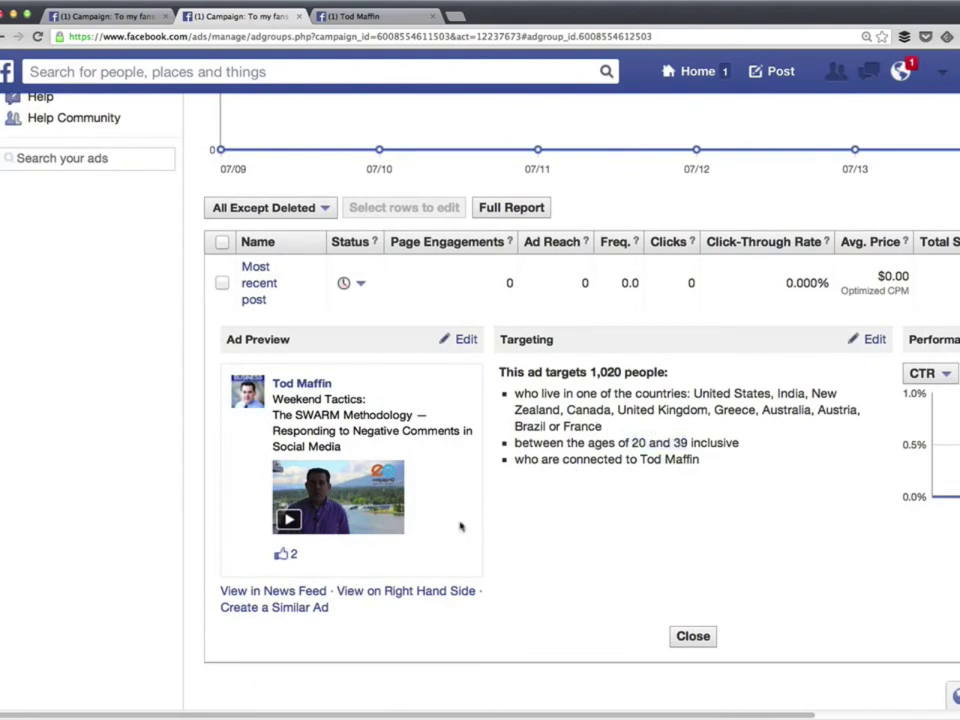
- Create a similar ad targeting ages 40 to 58 and place its order within the same existing campaign
click(255, 609)
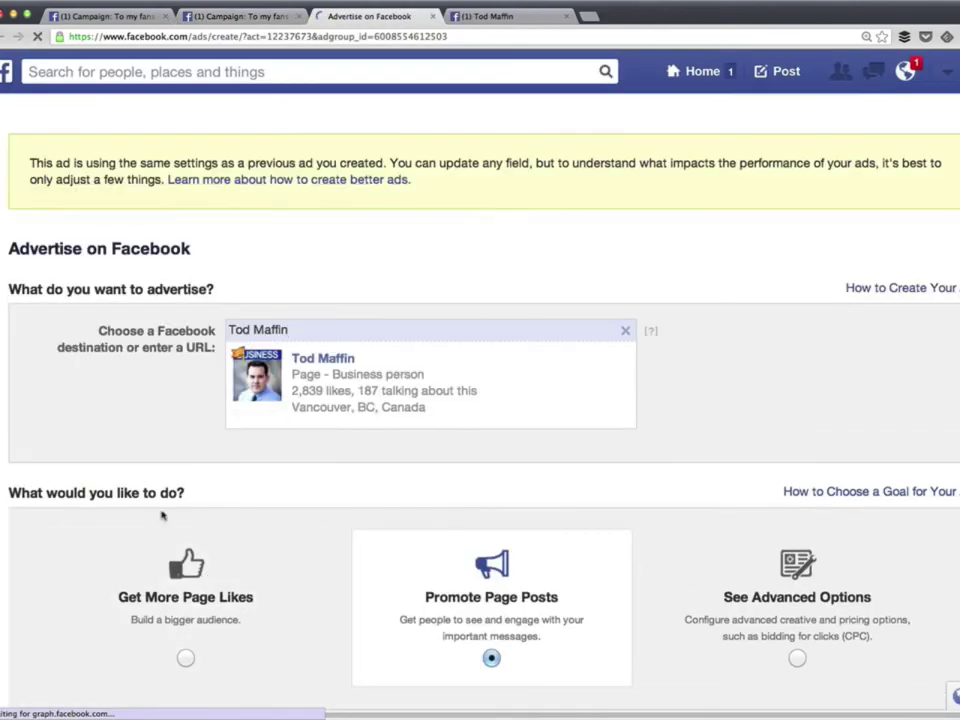
scroll(63, 438, down, 2)
scroll(60, 435, down, 10)
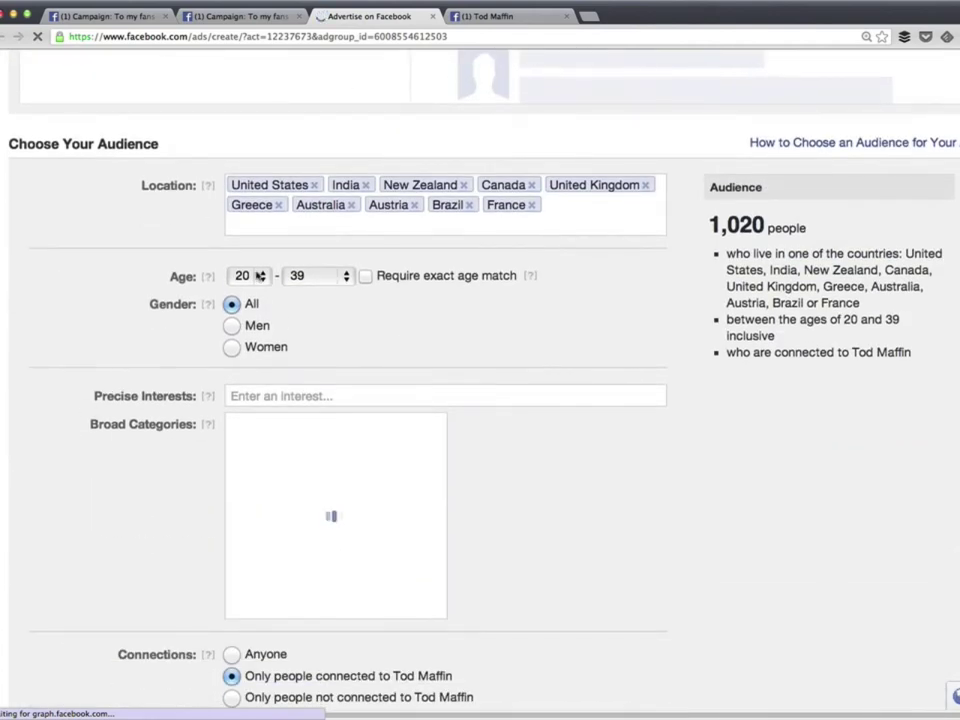
click(245, 276)
click(243, 606)
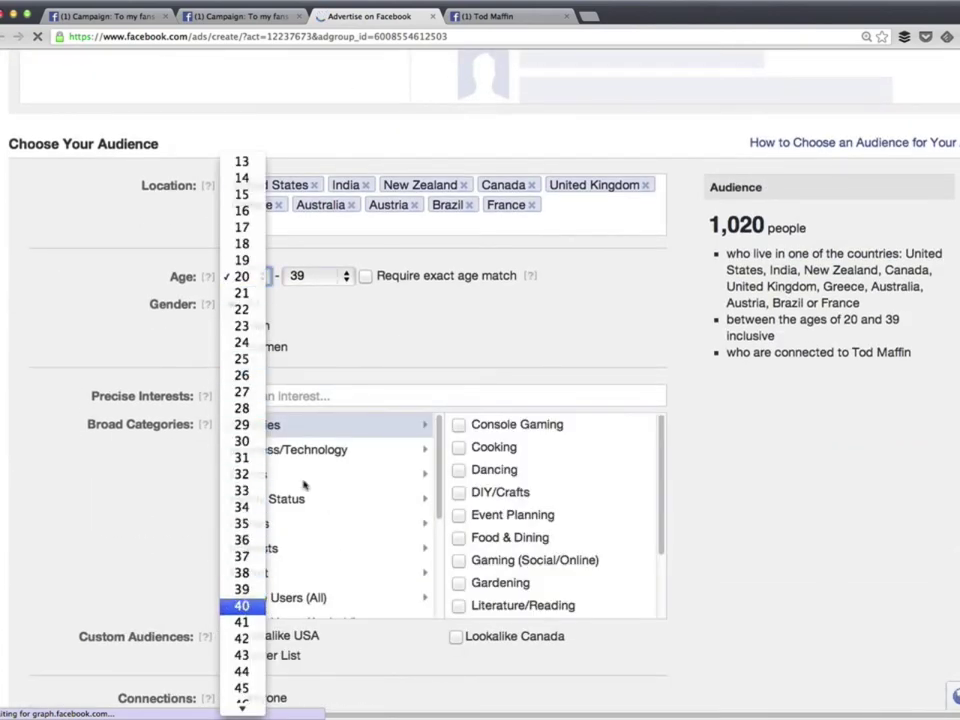
click(305, 276)
click(296, 575)
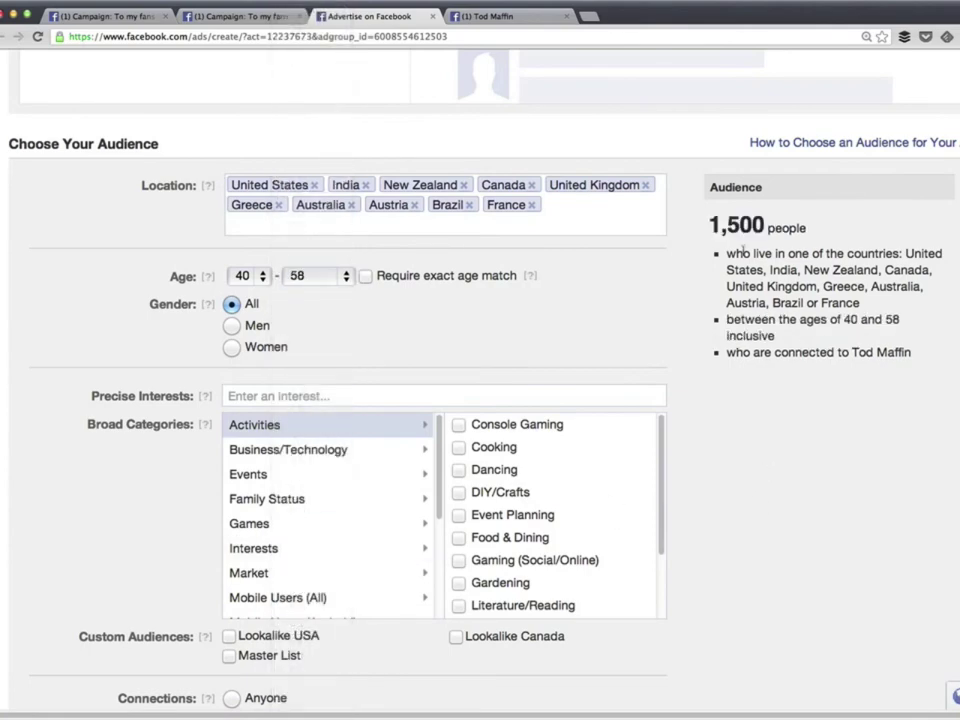
scroll(761, 306, down, 15)
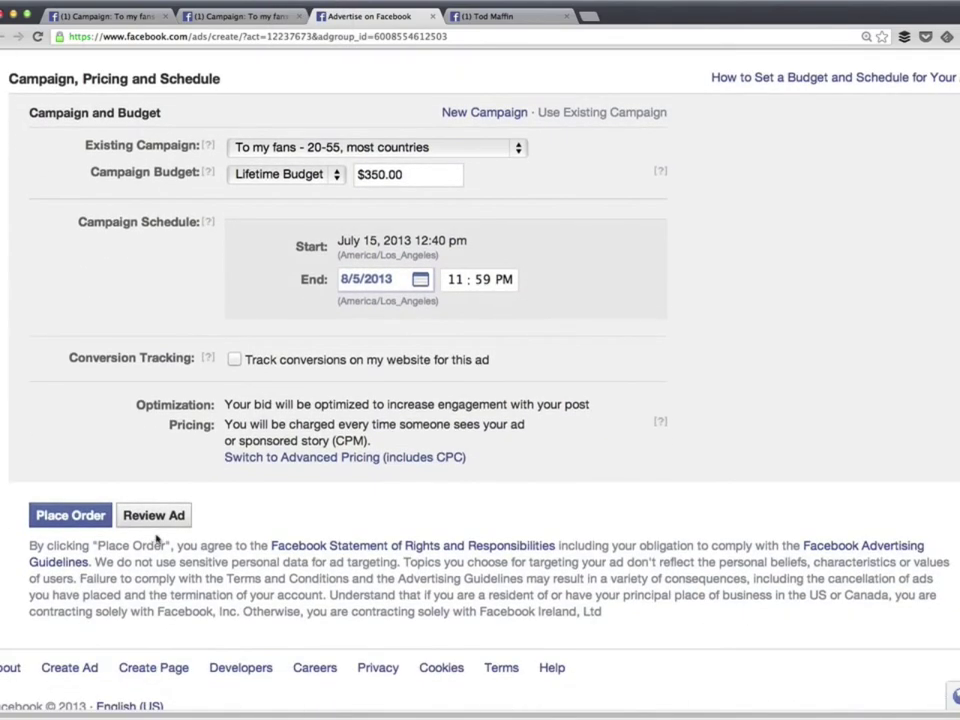
click(71, 516)
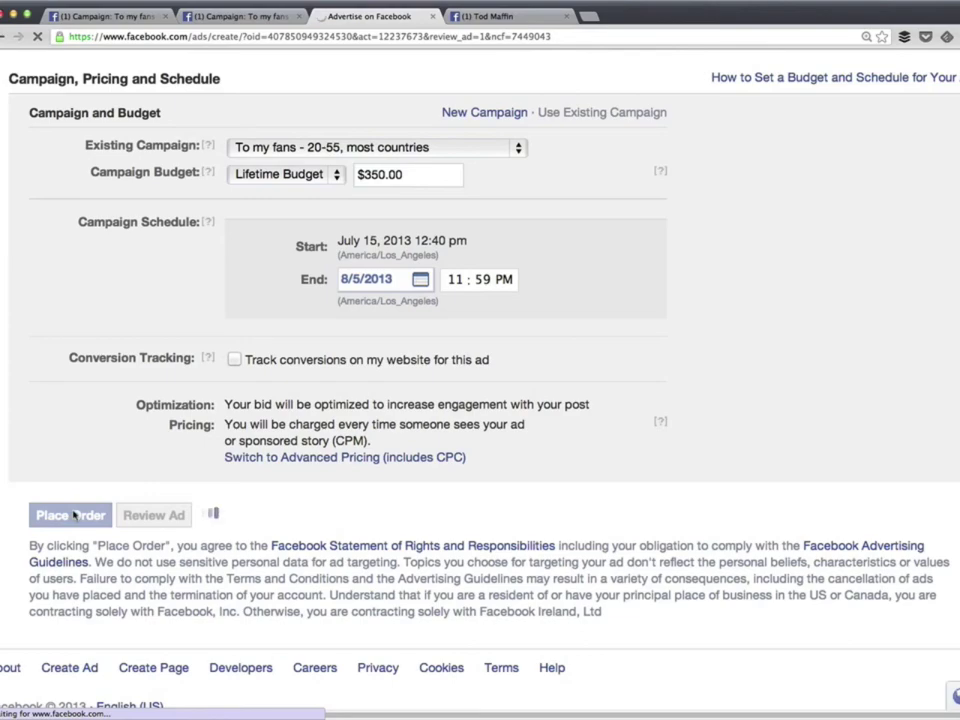
- Review the targeting of the new Post Engagement ad and Sponsored Stories entries, and collapse the details of both
scroll(336, 549, down, 5)
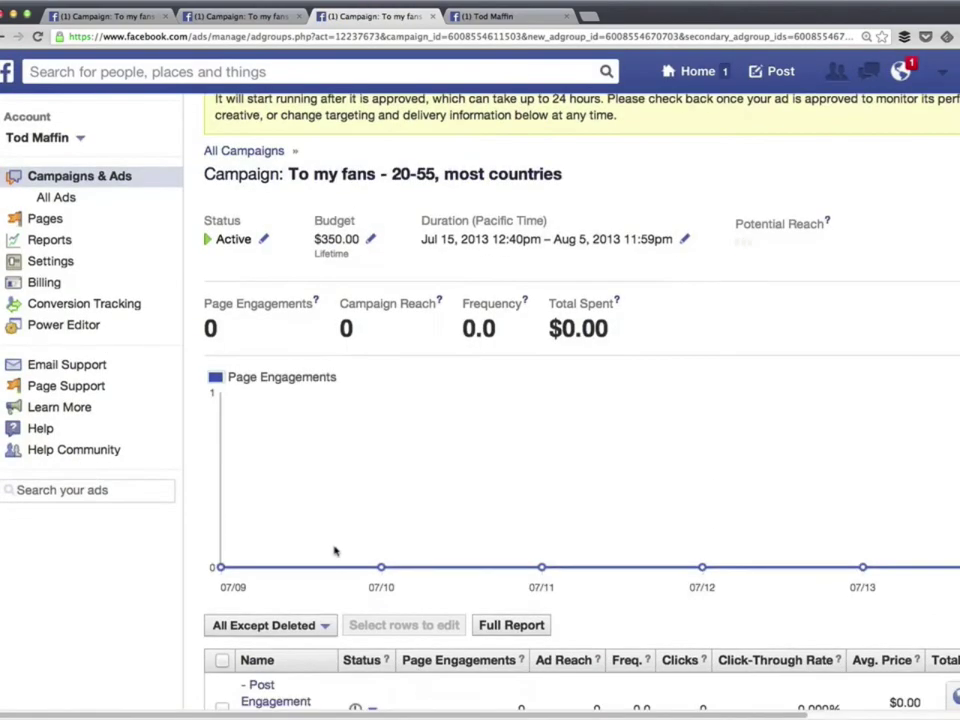
scroll(337, 558, down, 8)
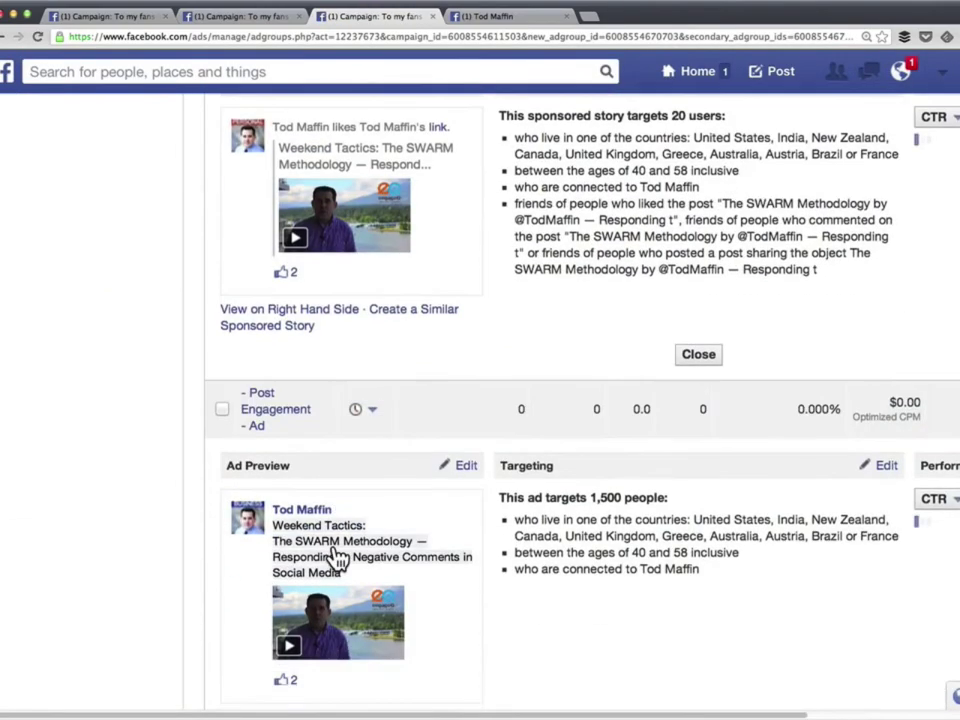
scroll(335, 557, up, 3)
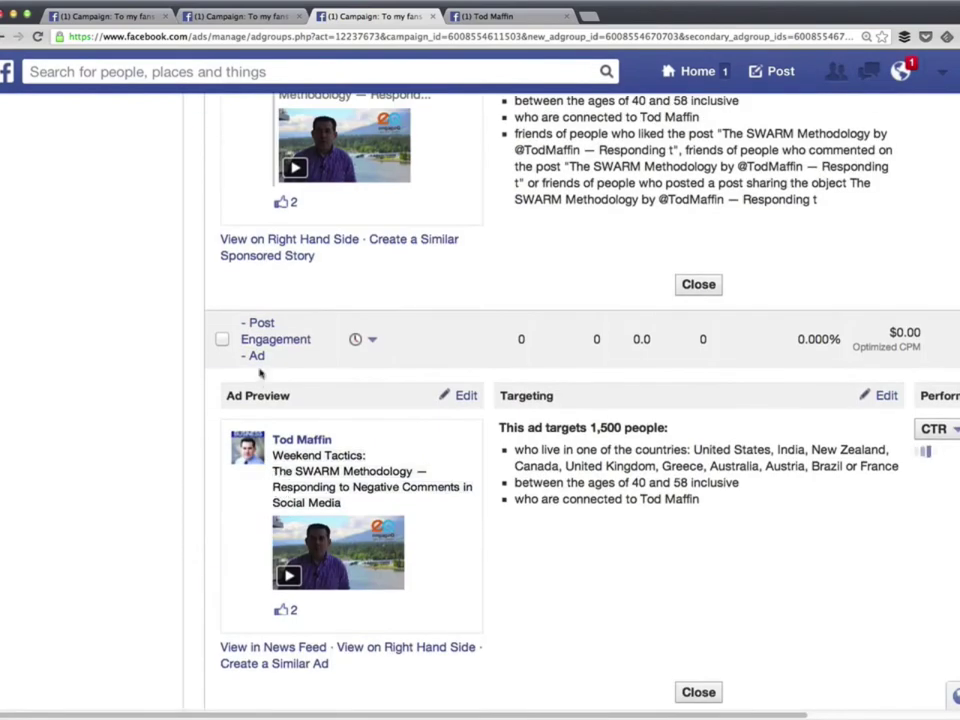
click(265, 347)
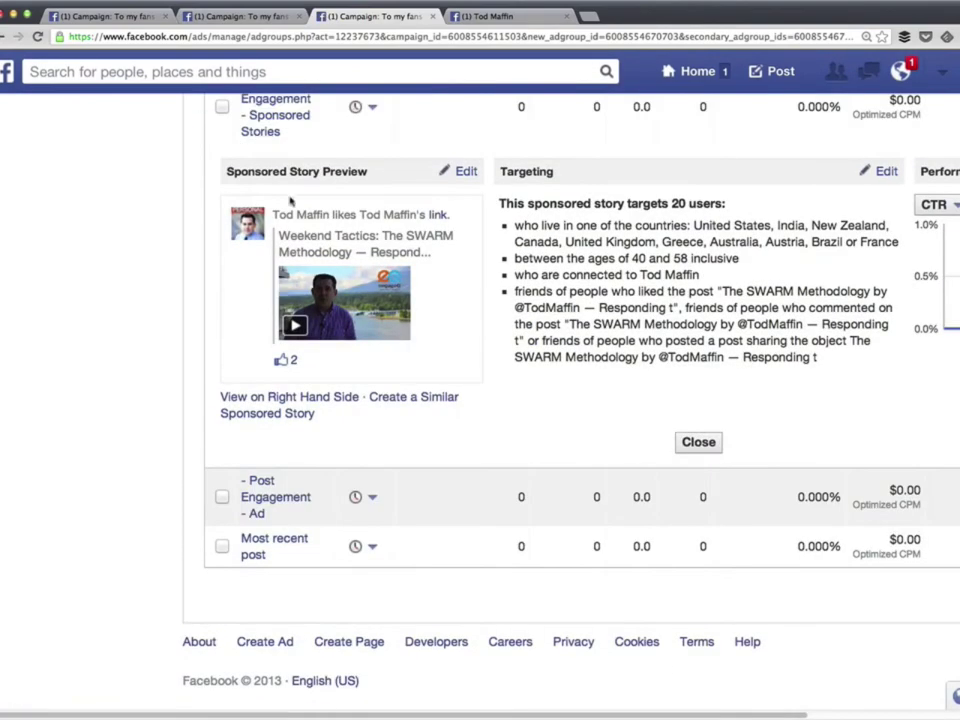
scroll(268, 158, up, 1)
click(268, 158)
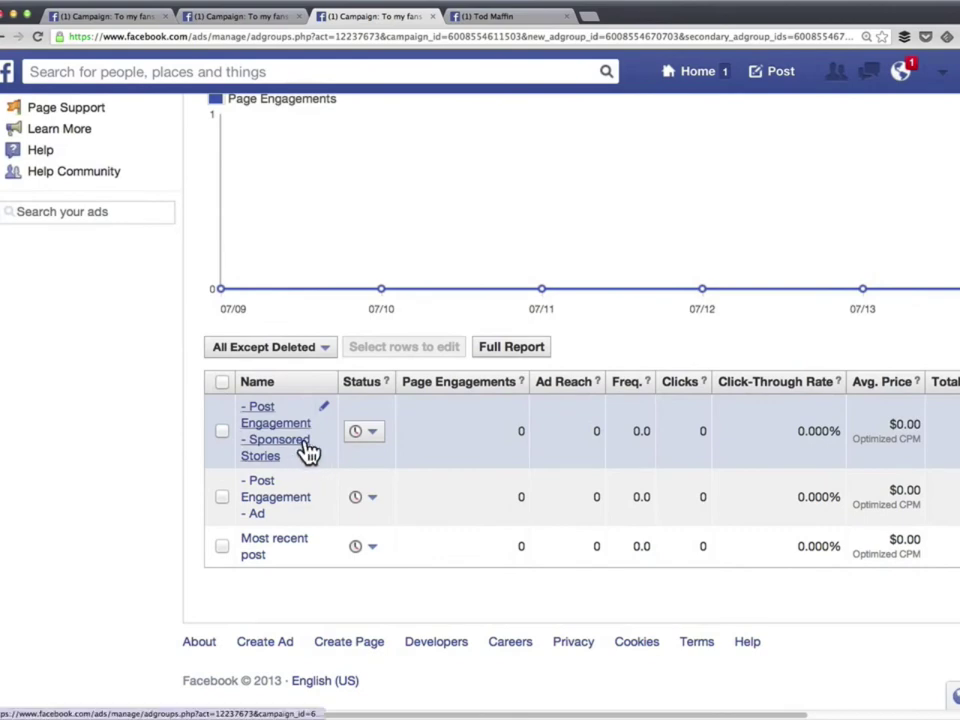
- Delete the Post Engagement - Sponsored Stories ad from the campaign and confirm its permanent removal
click(364, 434)
click(400, 477)
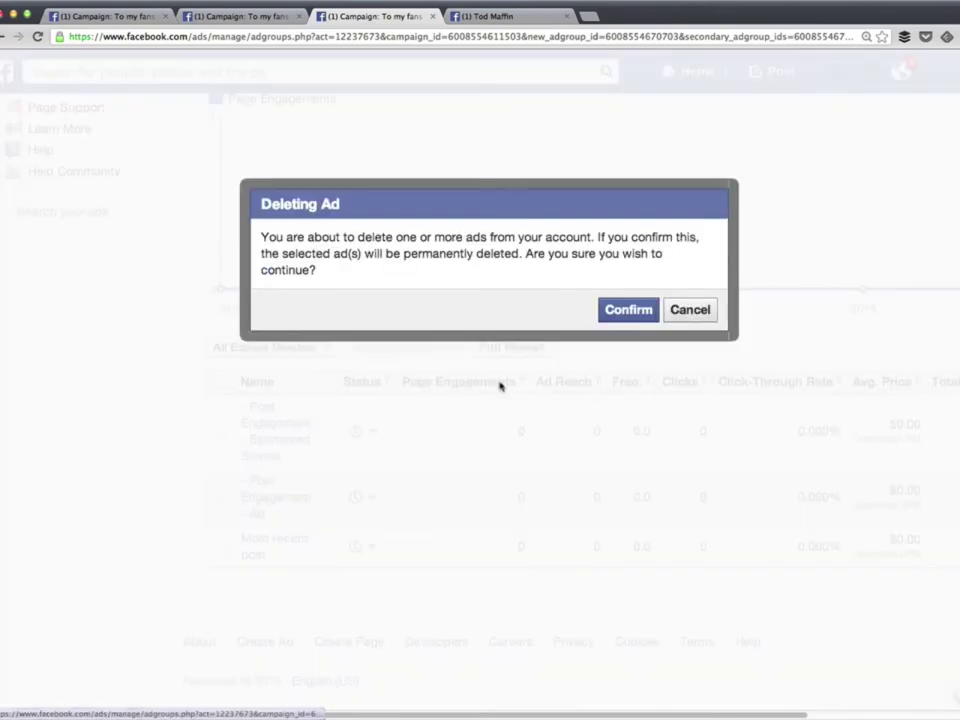
click(618, 322)
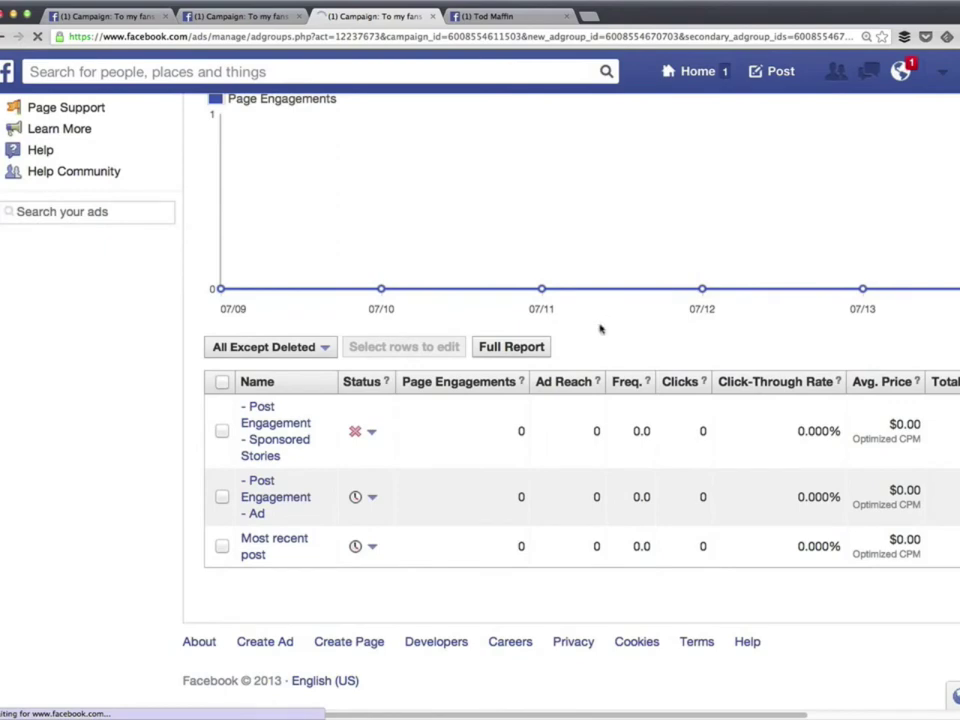
- Rename the remaining Post Engagement ad as 40-58 and expand the details of the Most recent post ad
click(260, 558)
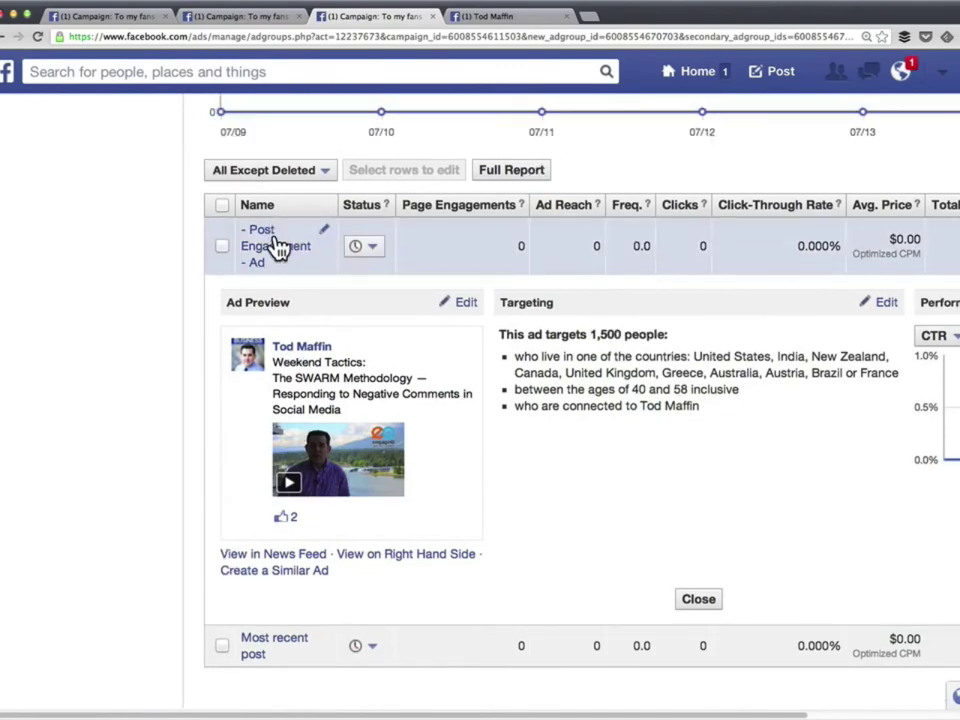
click(280, 262)
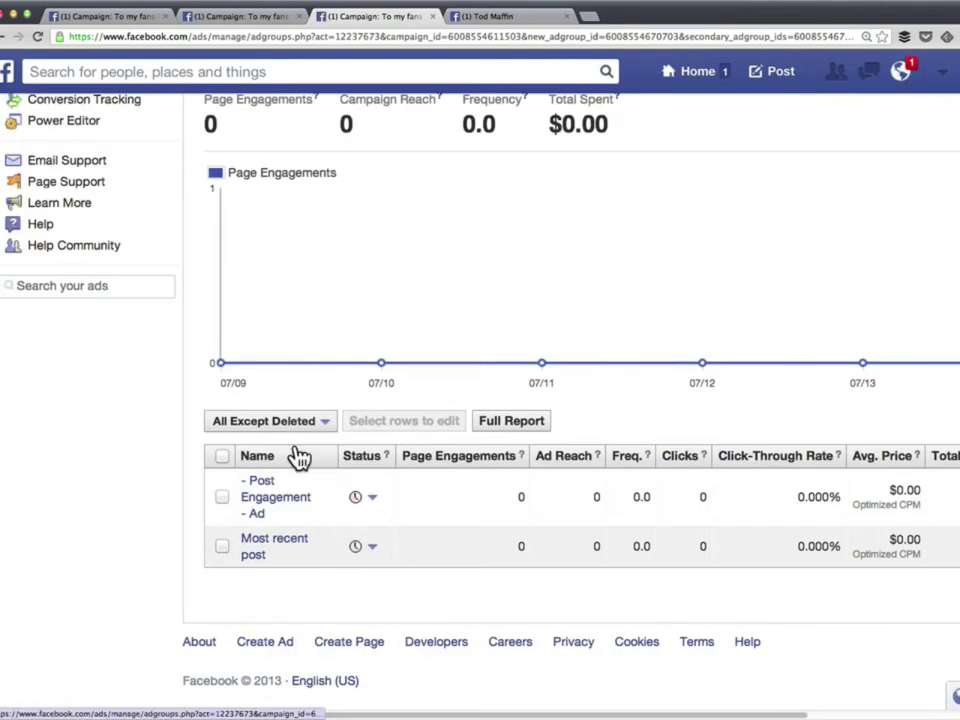
click(268, 513)
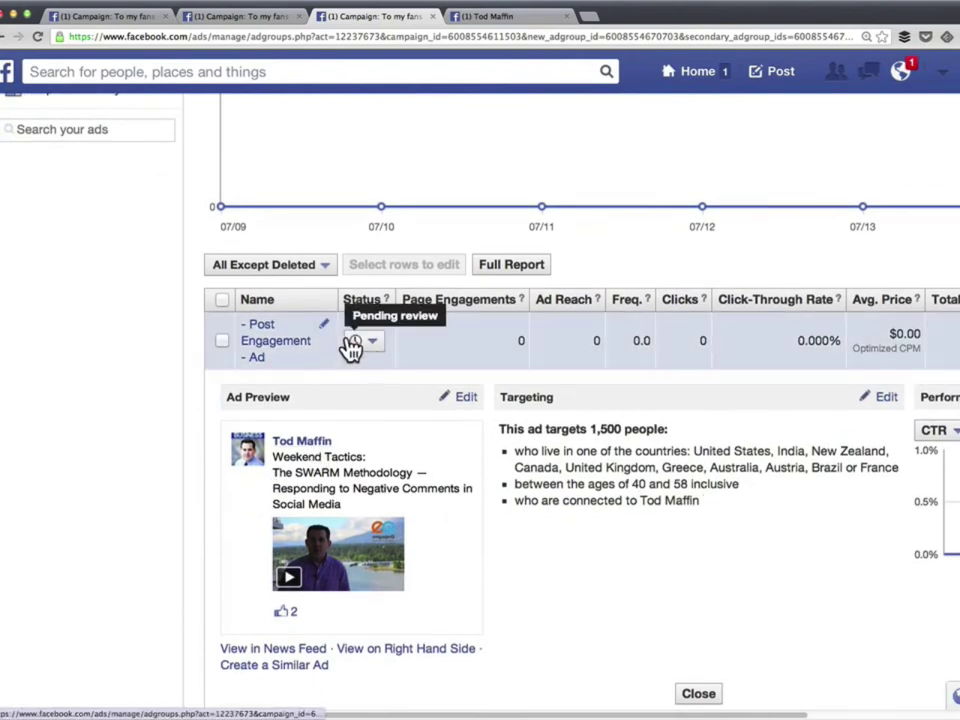
click(325, 330)
text(40-58)
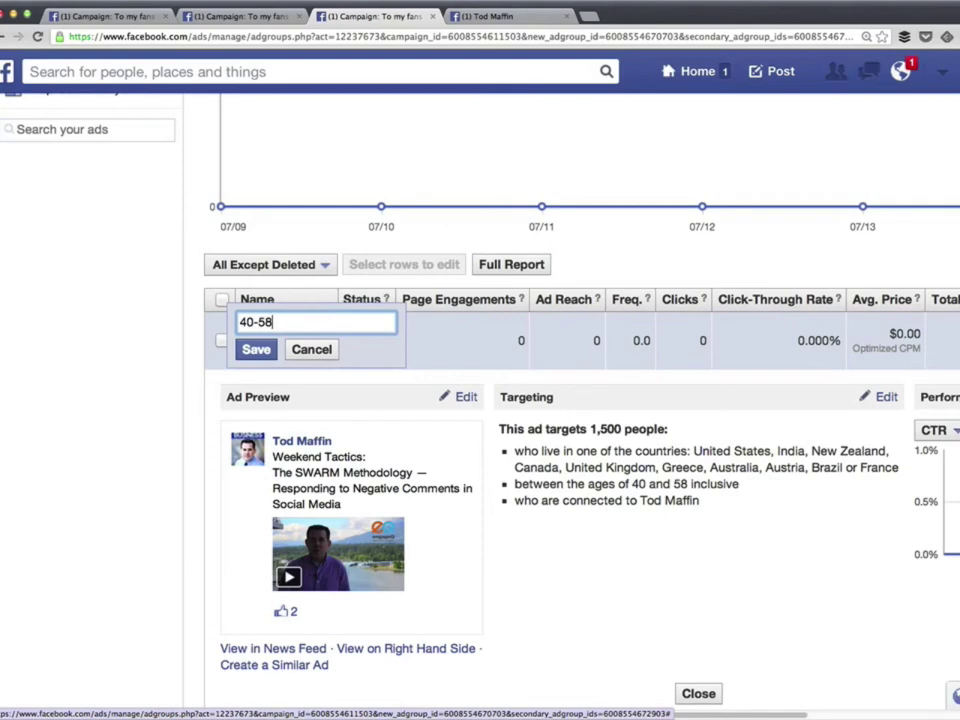
key(Return)
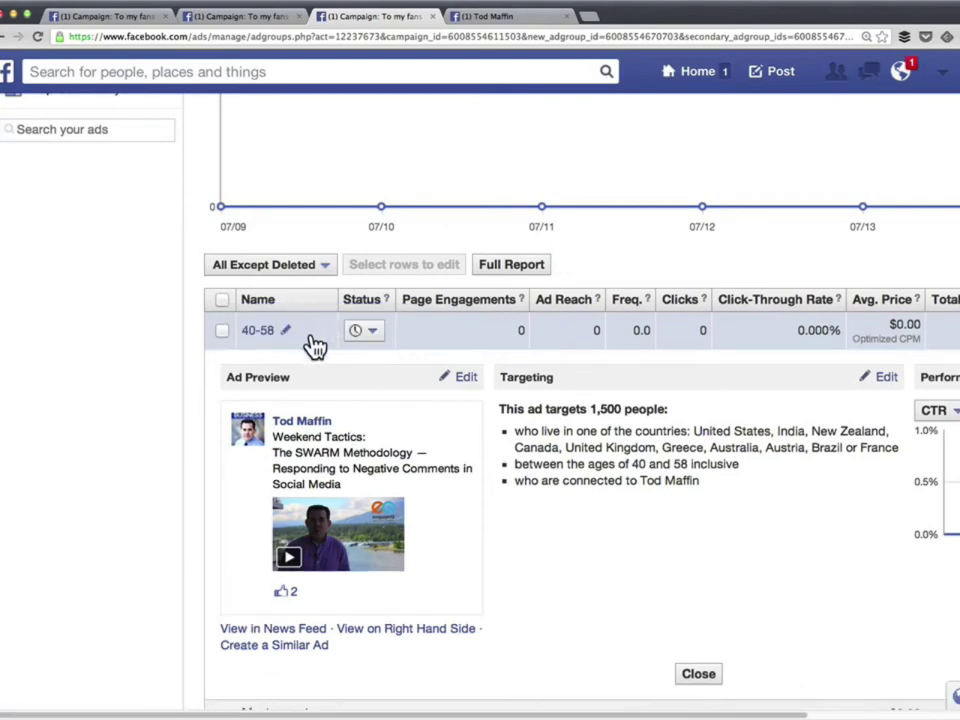
click(274, 345)
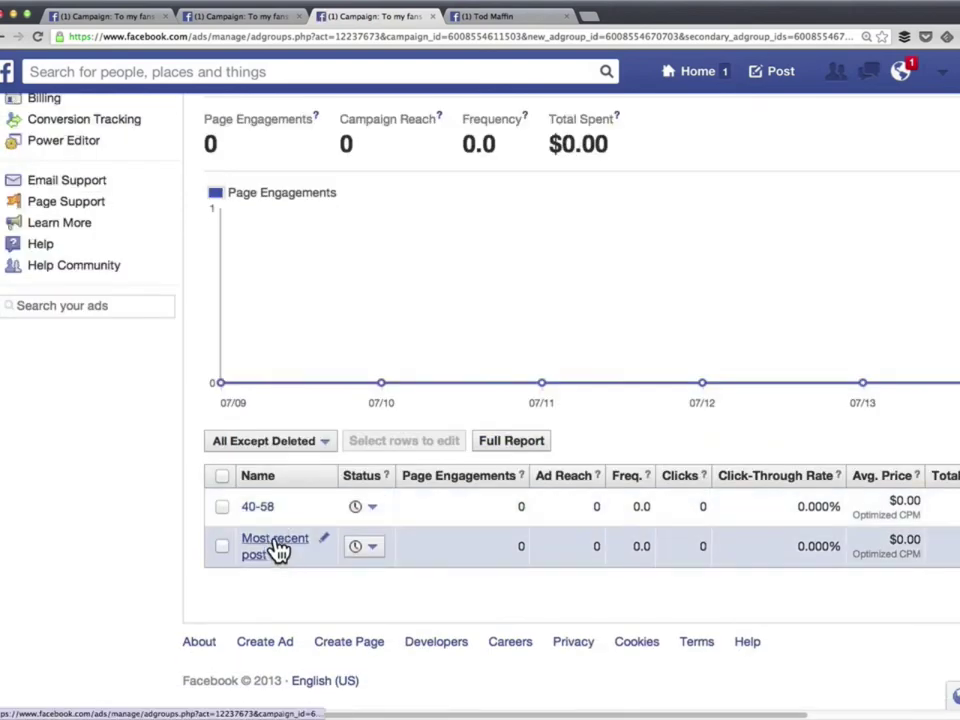
click(277, 548)
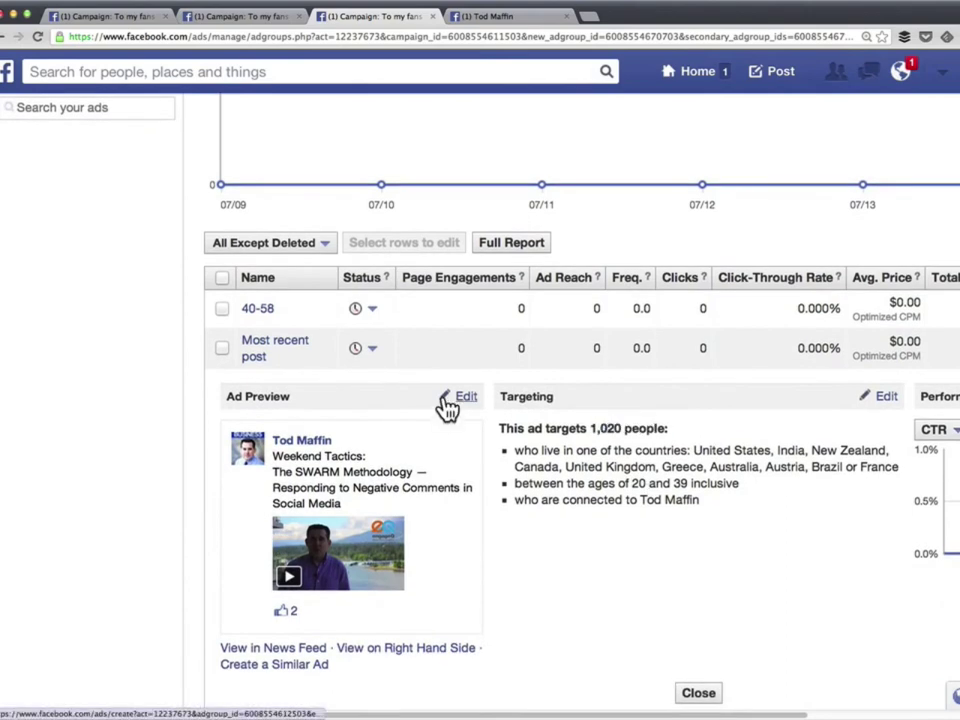
click(447, 398)
click(632, 246)
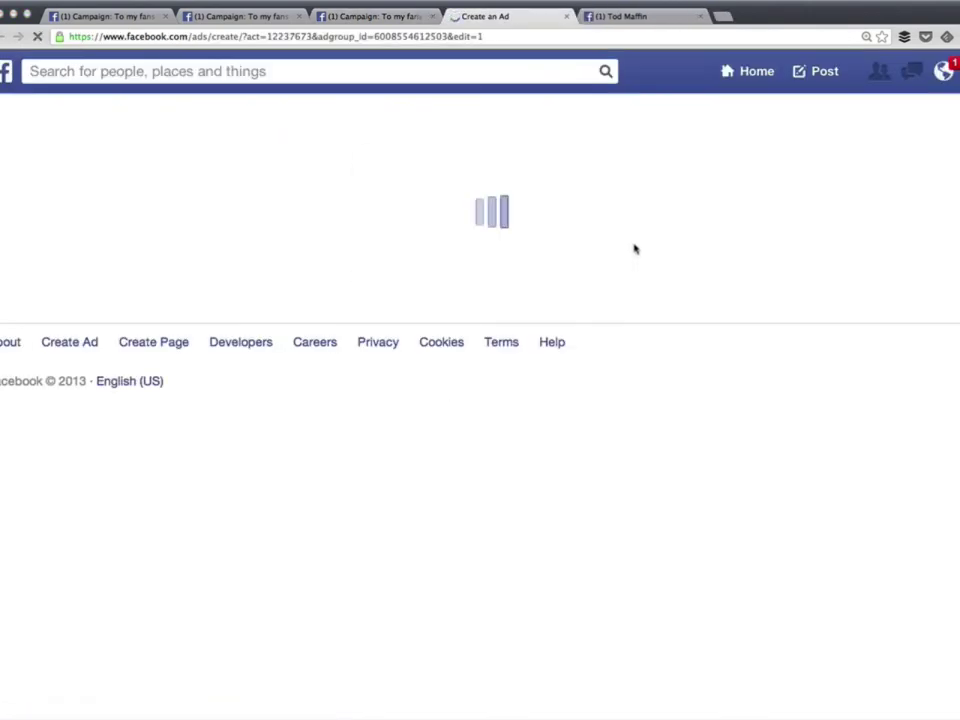
key(super+w)
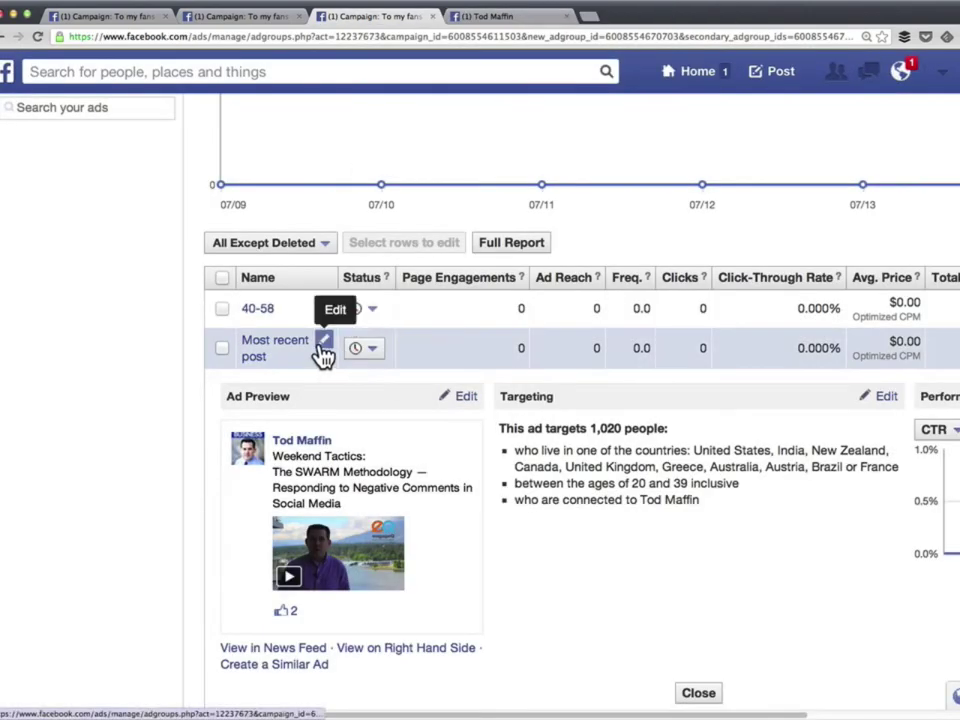
- Rename the Most recent post ad as 20-39 and collapse its details
click(323, 343)
key(super+a)
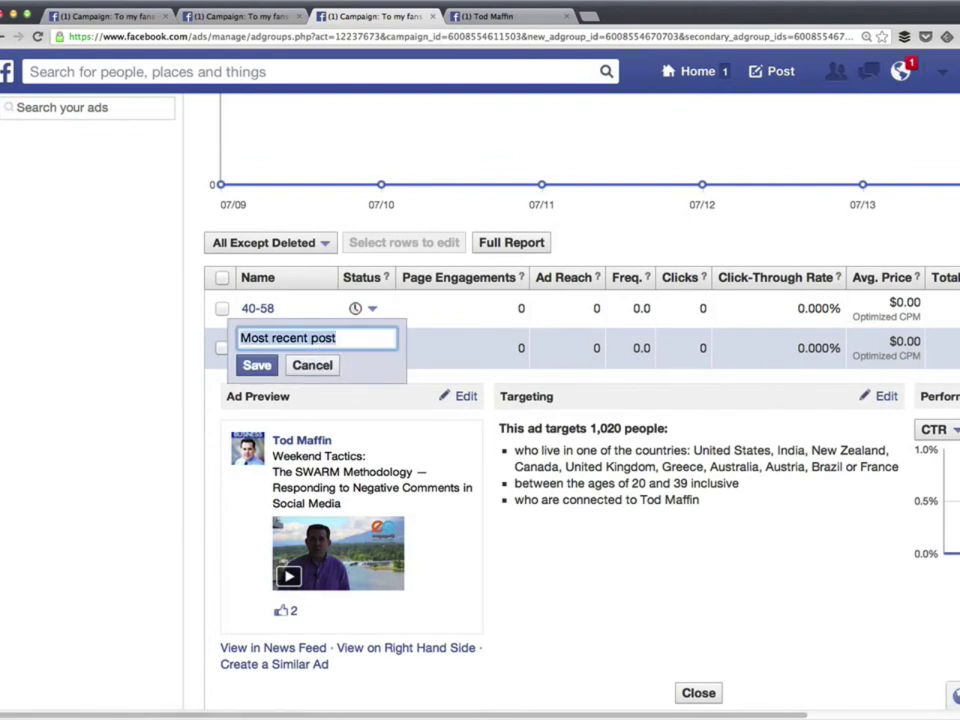
text(20-39)
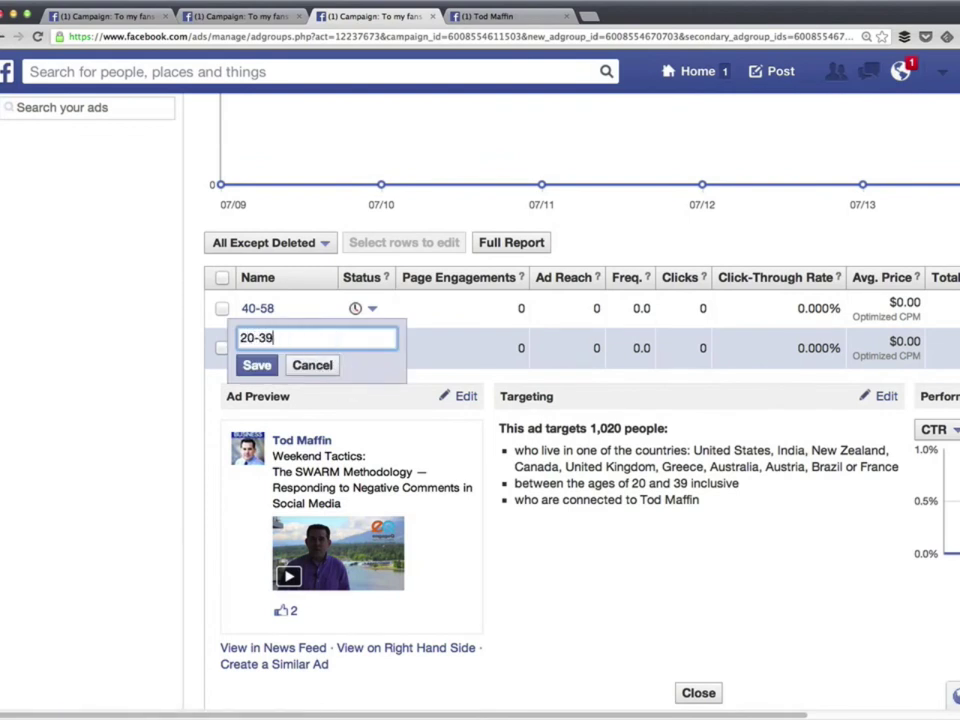
key(Return)
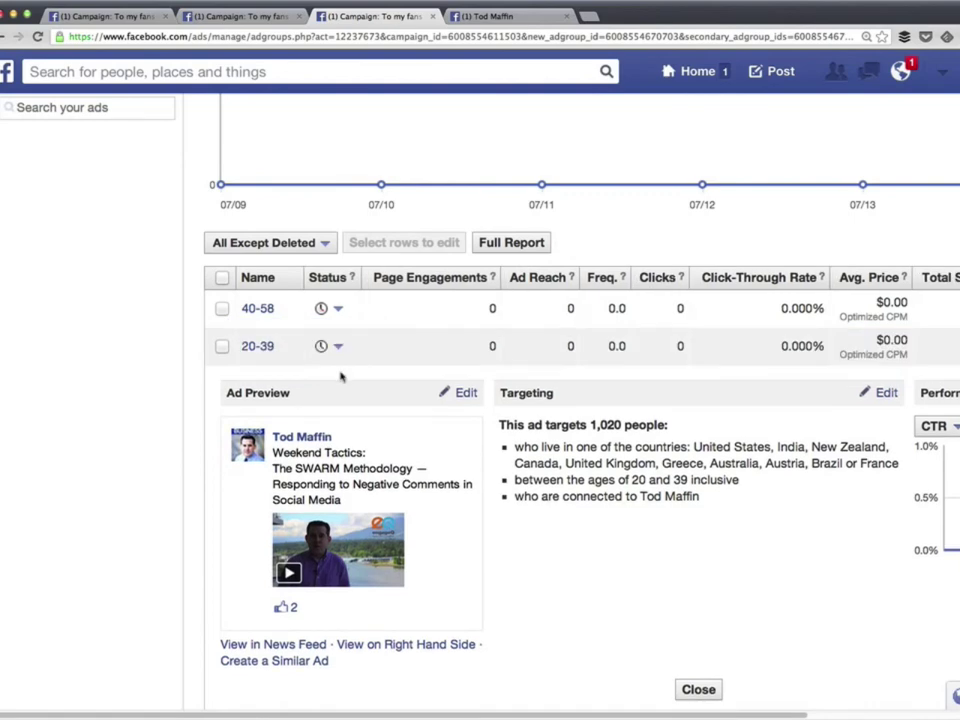
click(255, 350)
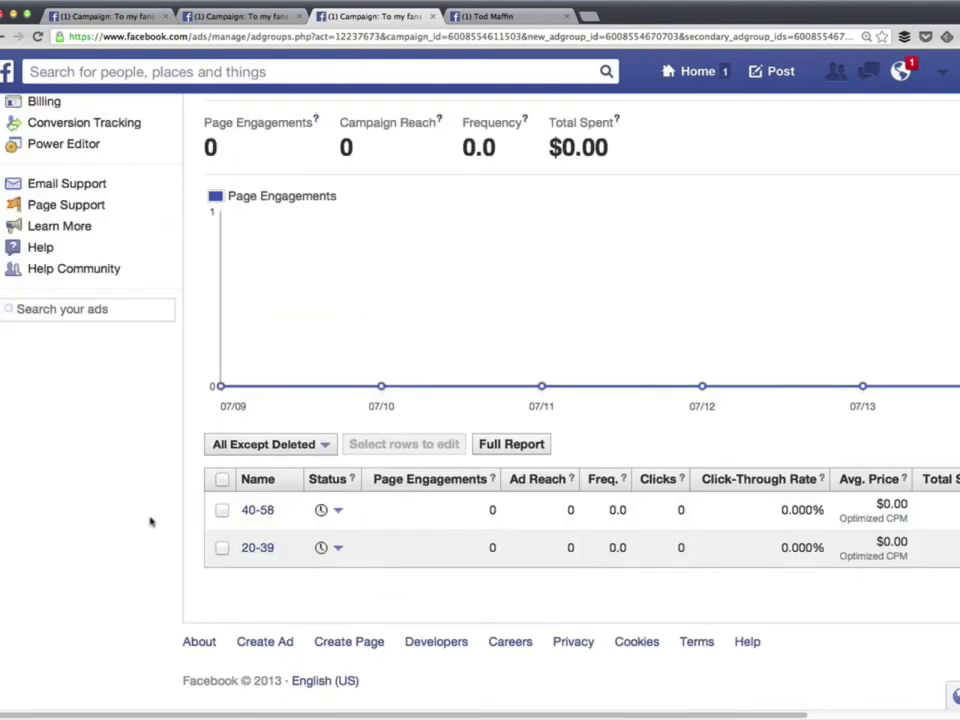
- Compare the two age-group ads across the performance columns, including total spent and cost per page engagement
scroll(135, 527, right, 5)
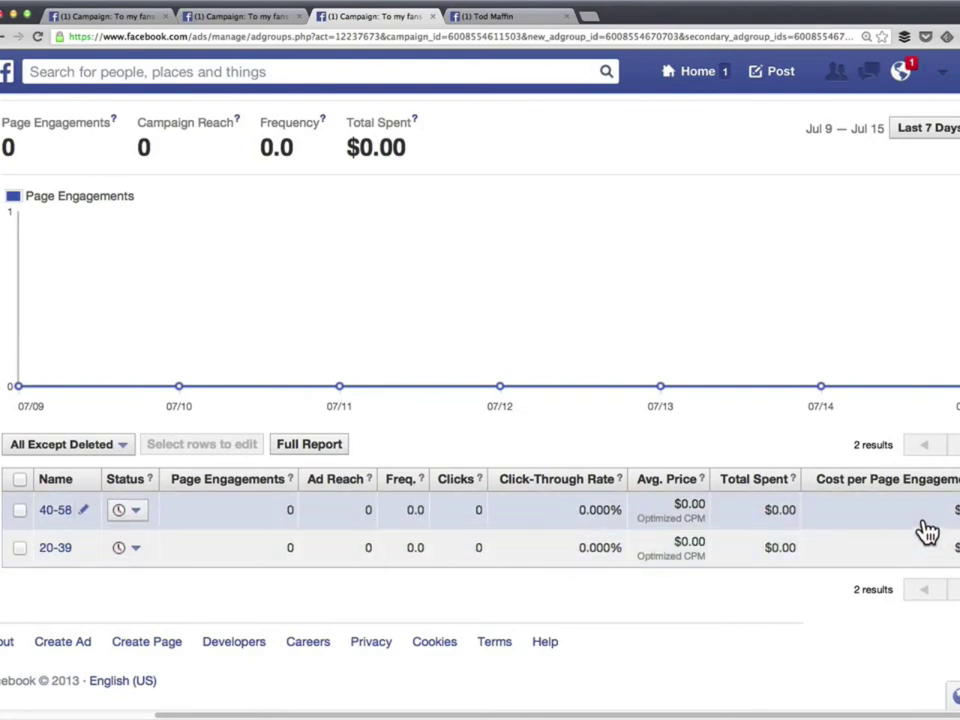
scroll(928, 531, right, 1)
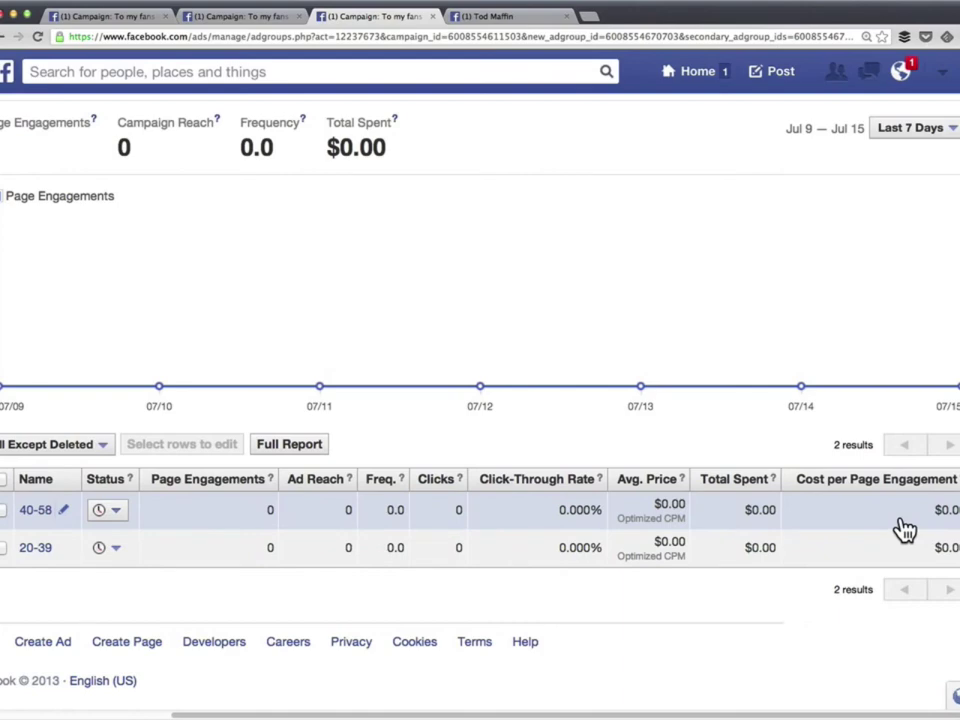
scroll(902, 531, left, 5)
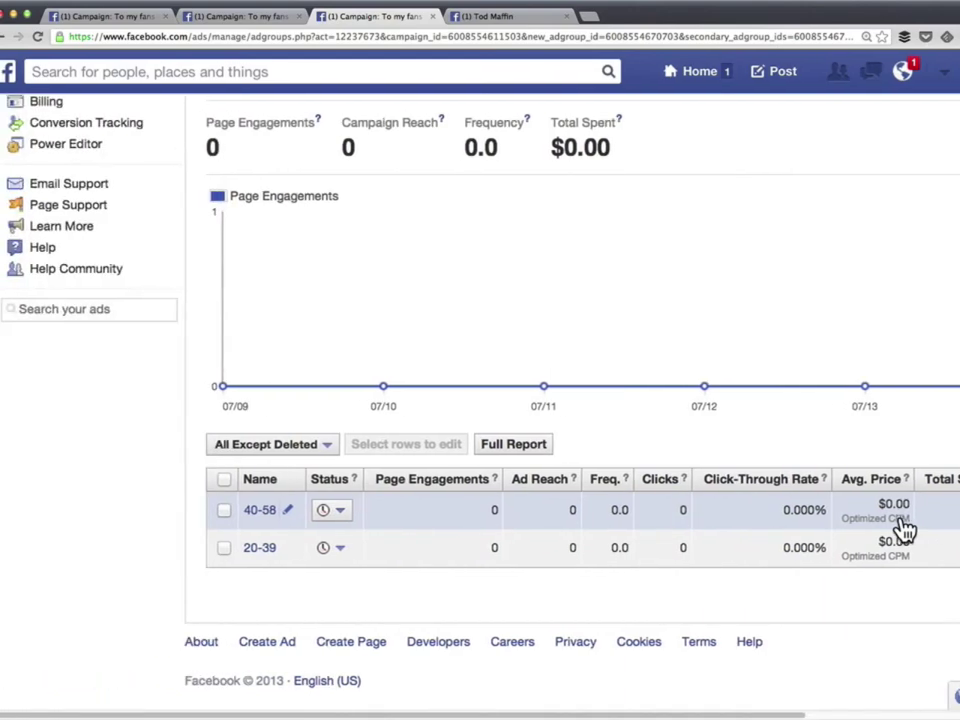
- Go back to all campaigns, open the Crazy Ads!!! campaign and expand its British Chuck Norris-loving grannies ad
scroll(857, 527, up, 5)
click(250, 203)
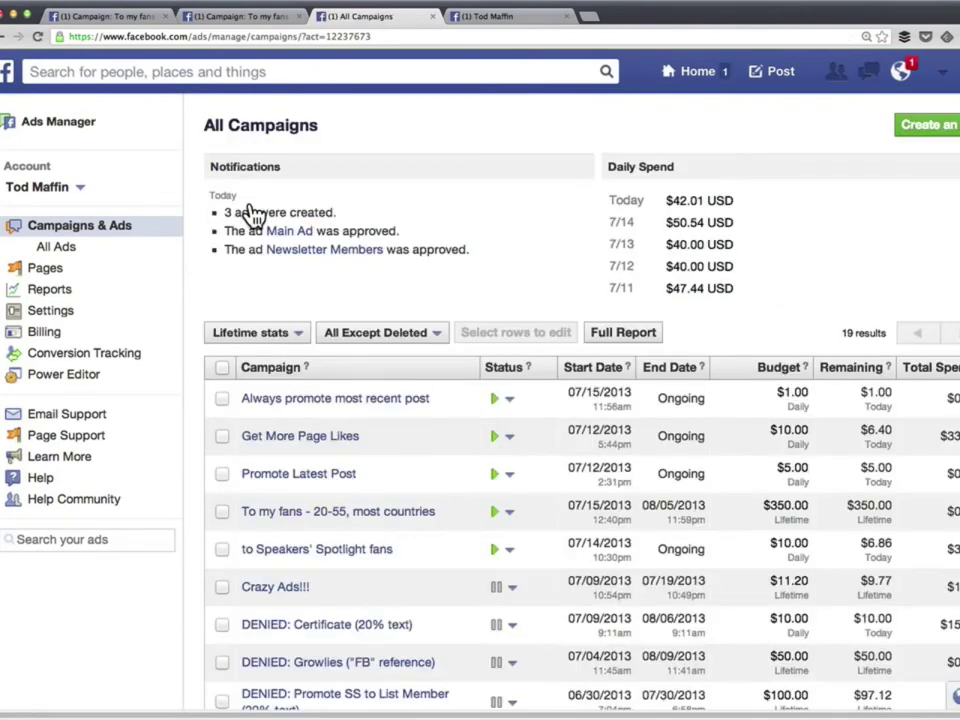
scroll(250, 212, down, 5)
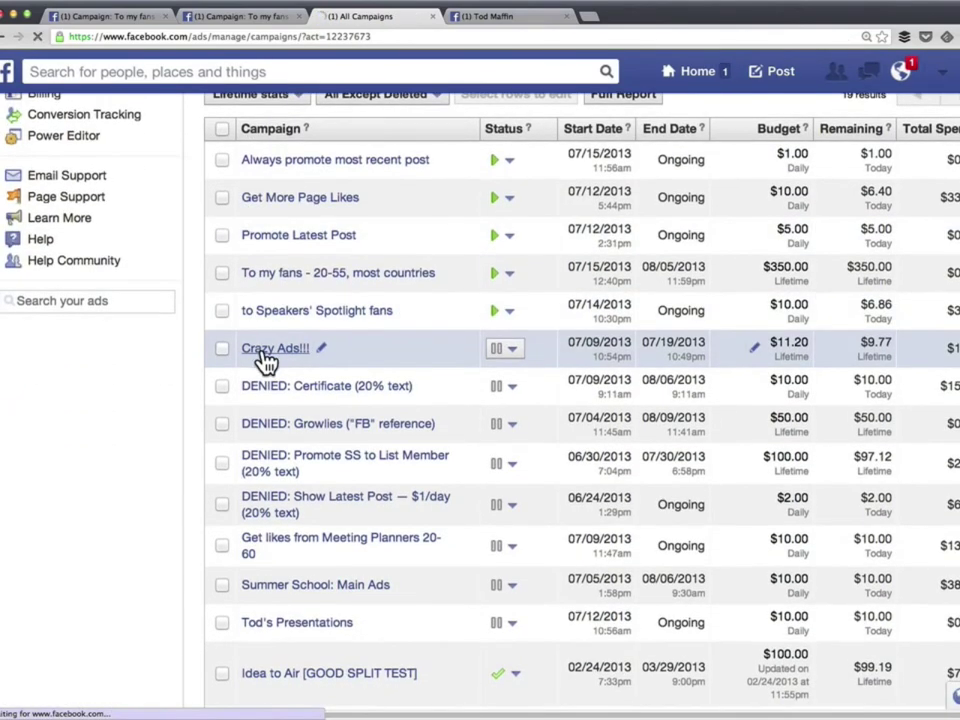
click(263, 352)
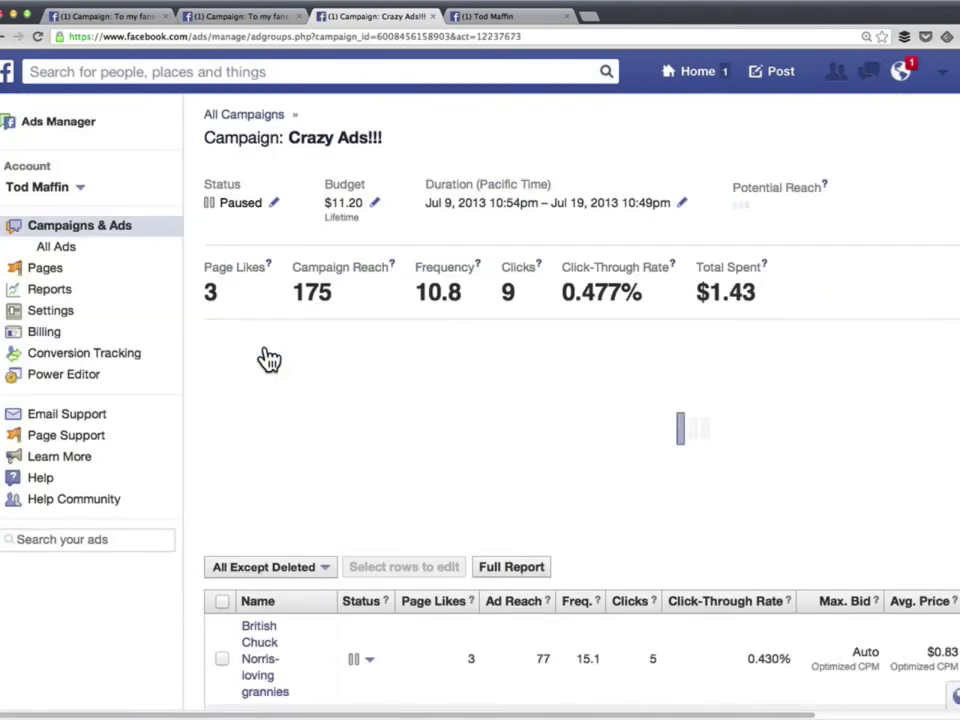
scroll(268, 360, down, 6)
click(259, 410)
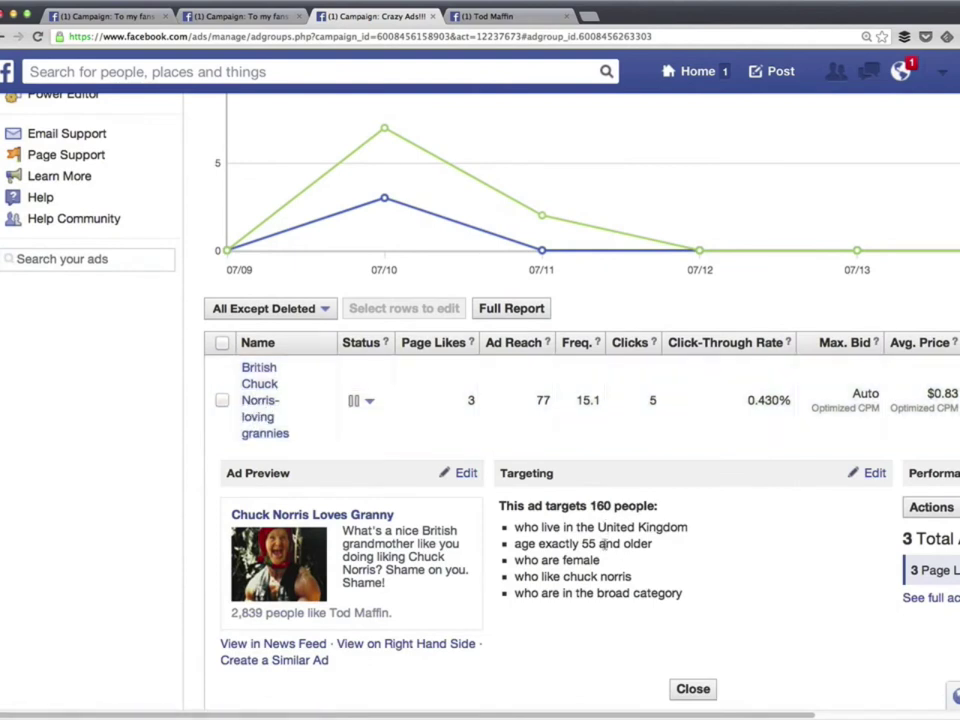
- Examine the grannies ad's targeting by country, age, gender and interest, along with its cost per page like
drag(549, 527, 688, 527)
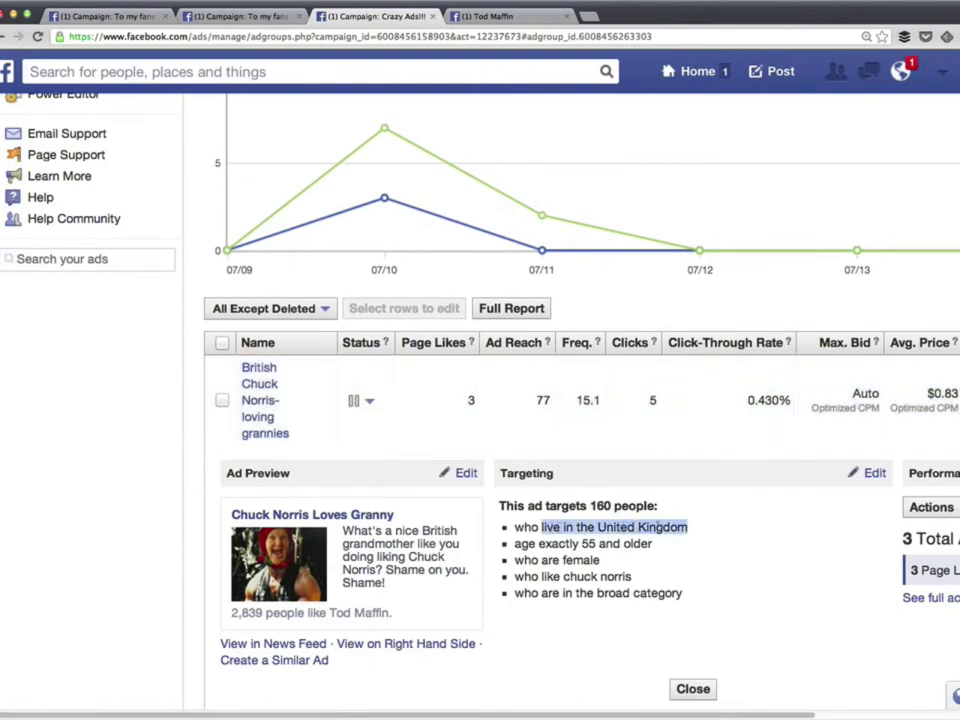
drag(558, 543, 652, 544)
double_click(582, 560)
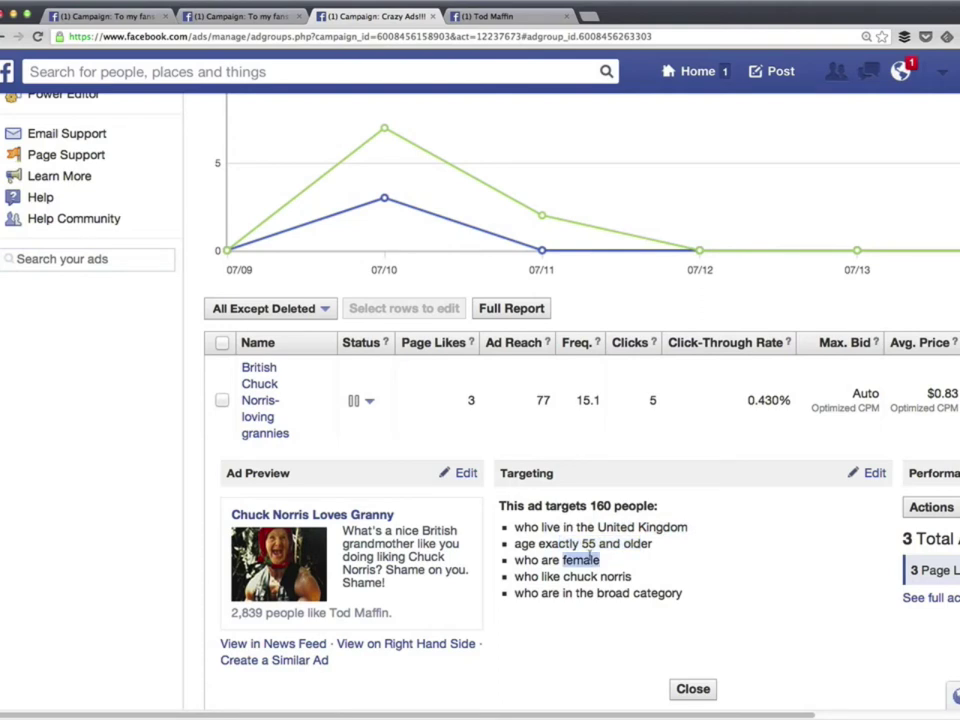
drag(557, 577, 600, 577)
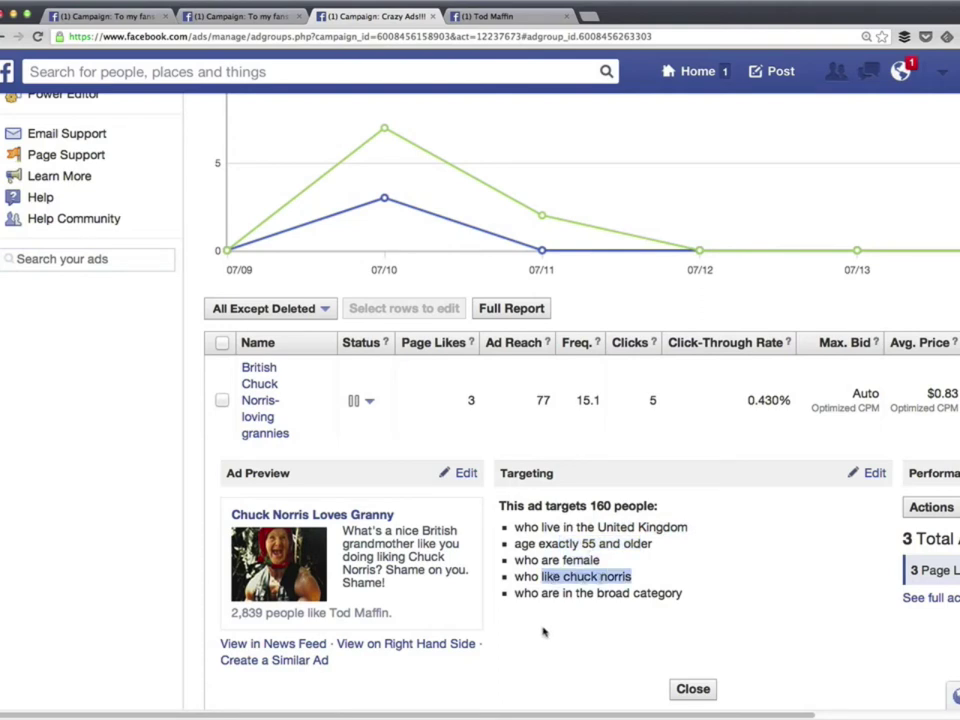
click(647, 598)
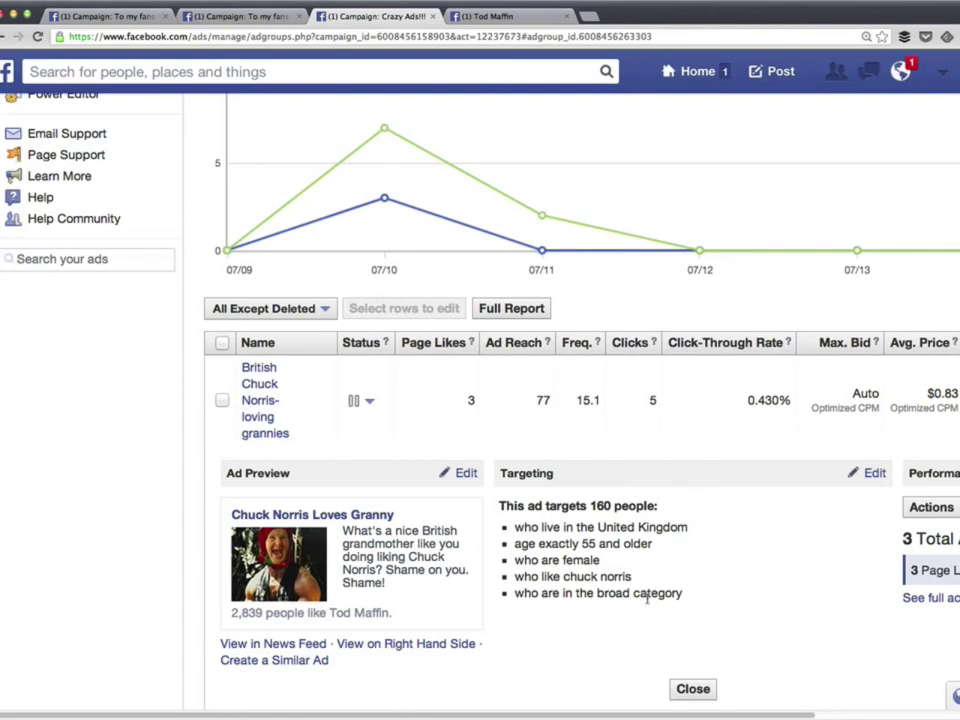
scroll(647, 598, down, 1)
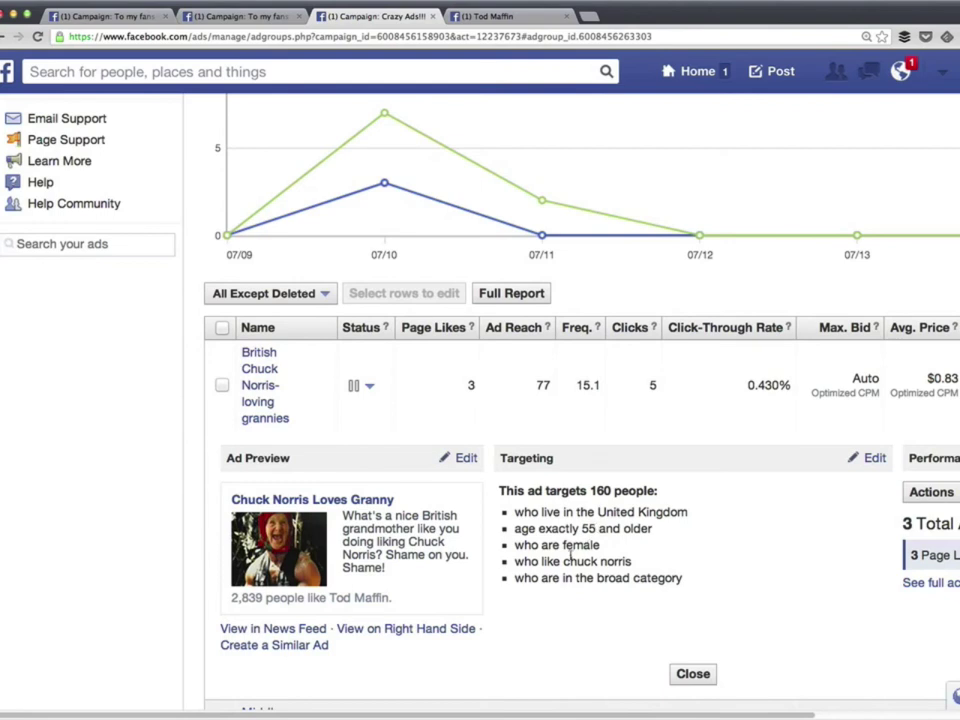
double_click(600, 490)
click(688, 548)
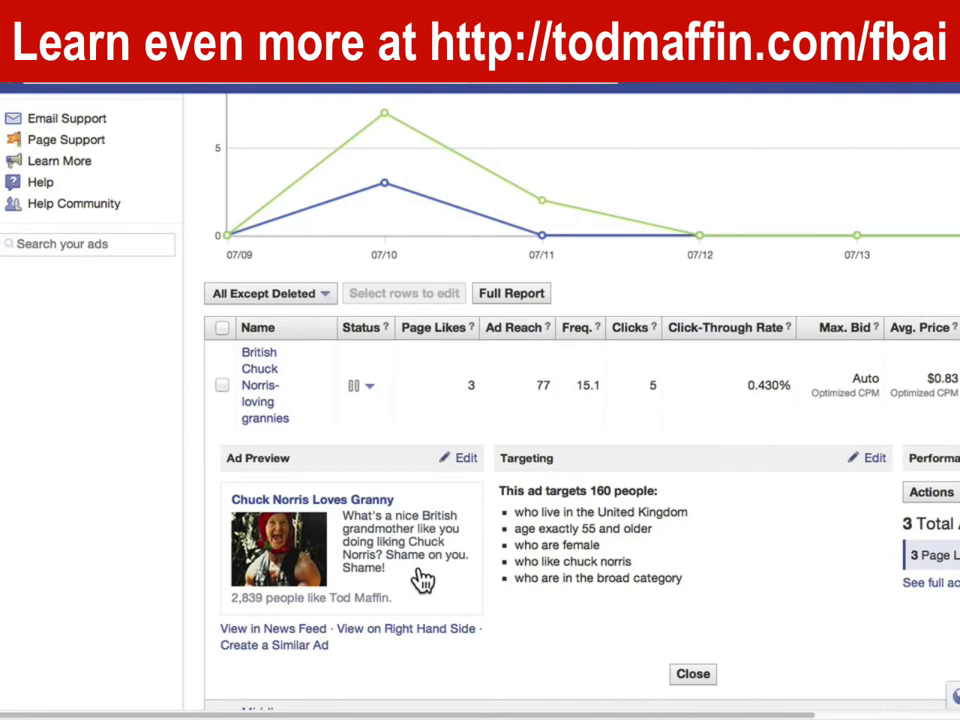
scroll(420, 560, right, 5)
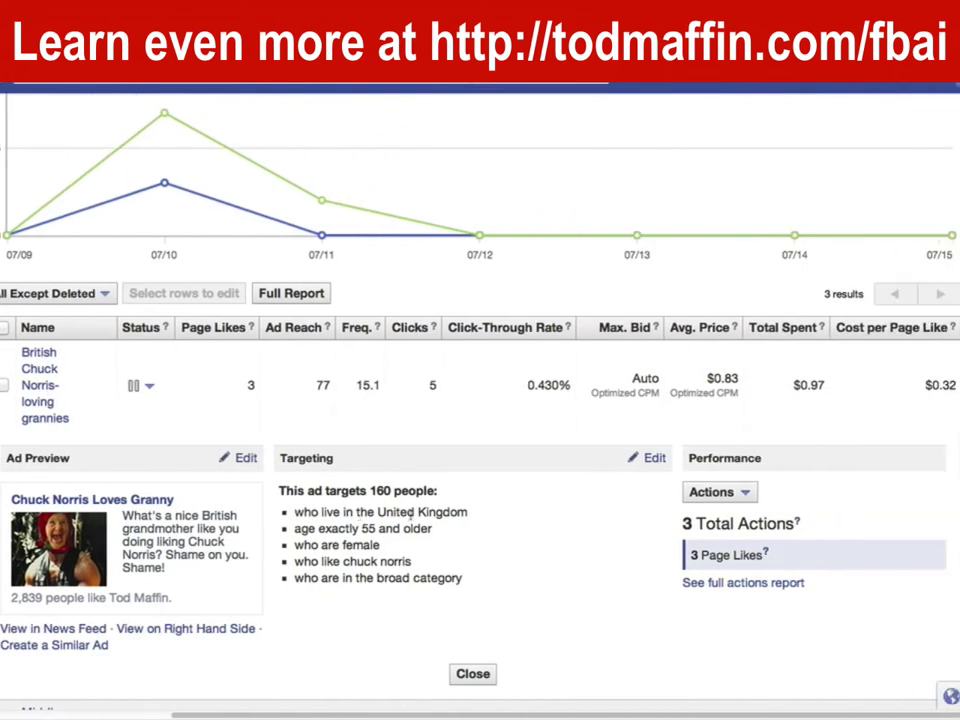
scroll(414, 512, left, 1)
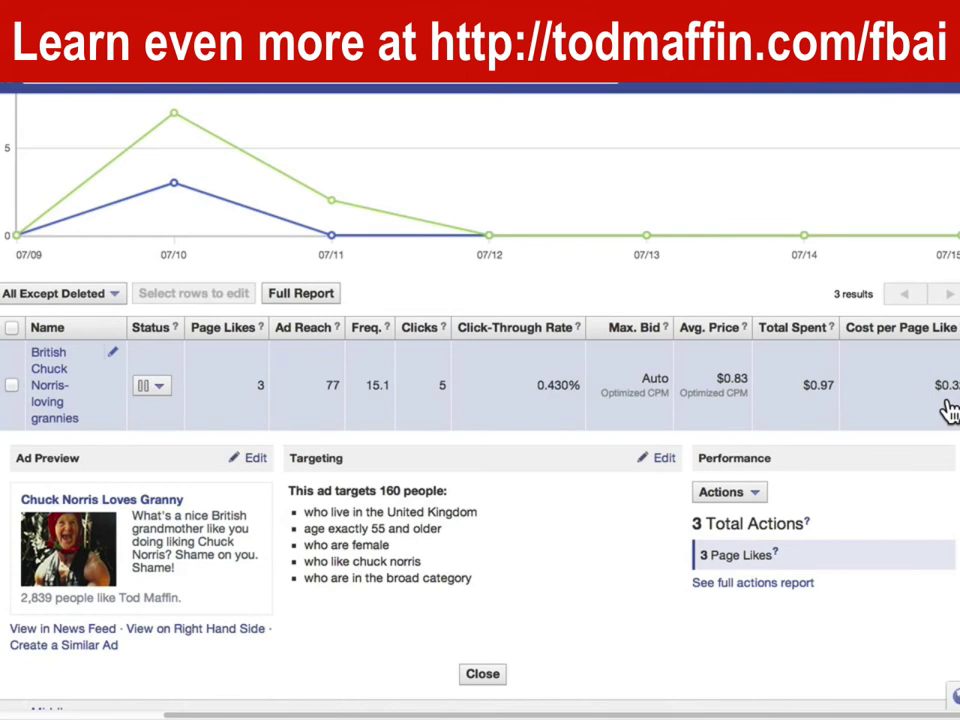
- Expand the Middle-aged gay American men who like fashion ad and examine its age, gender and interest targeting
scroll(948, 410, down, 5)
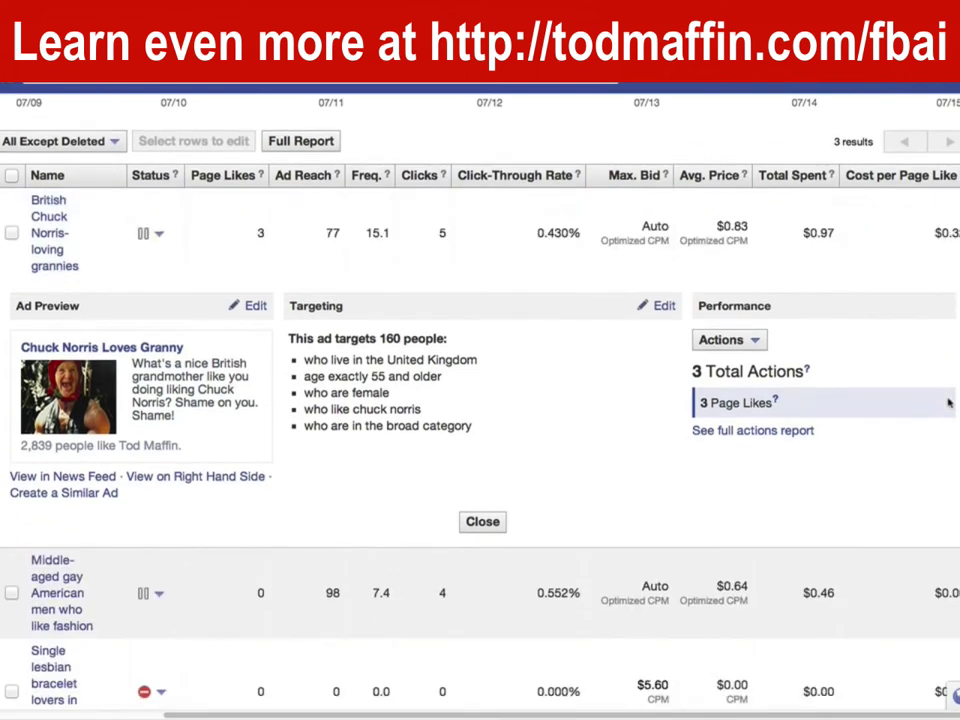
click(47, 531)
scroll(47, 531, down, 1)
scroll(47, 531, down, 3)
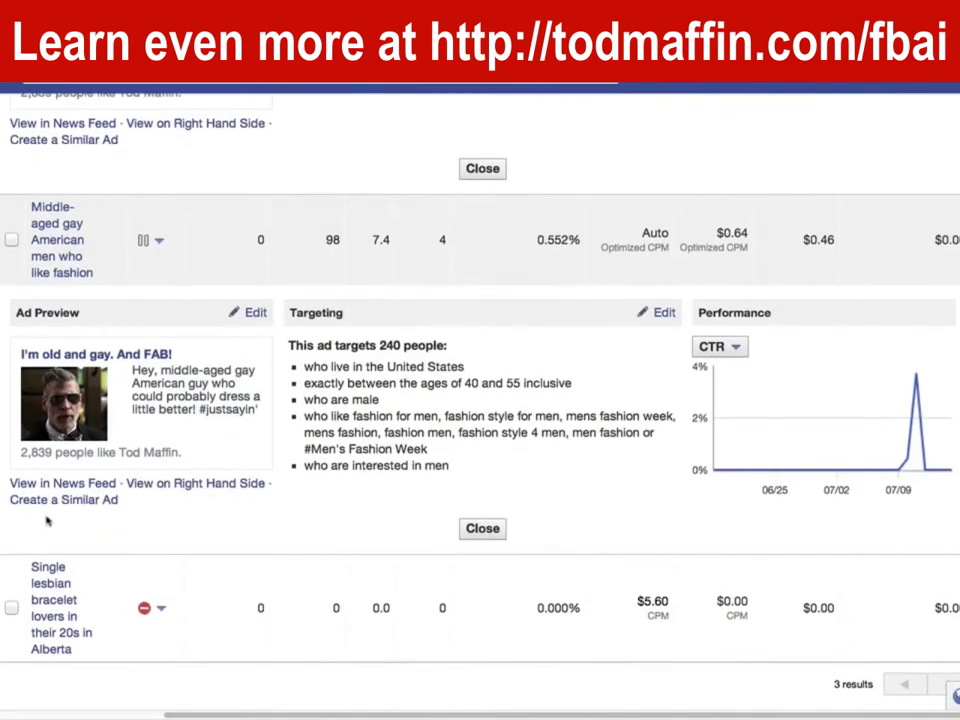
drag(465, 381, 521, 381)
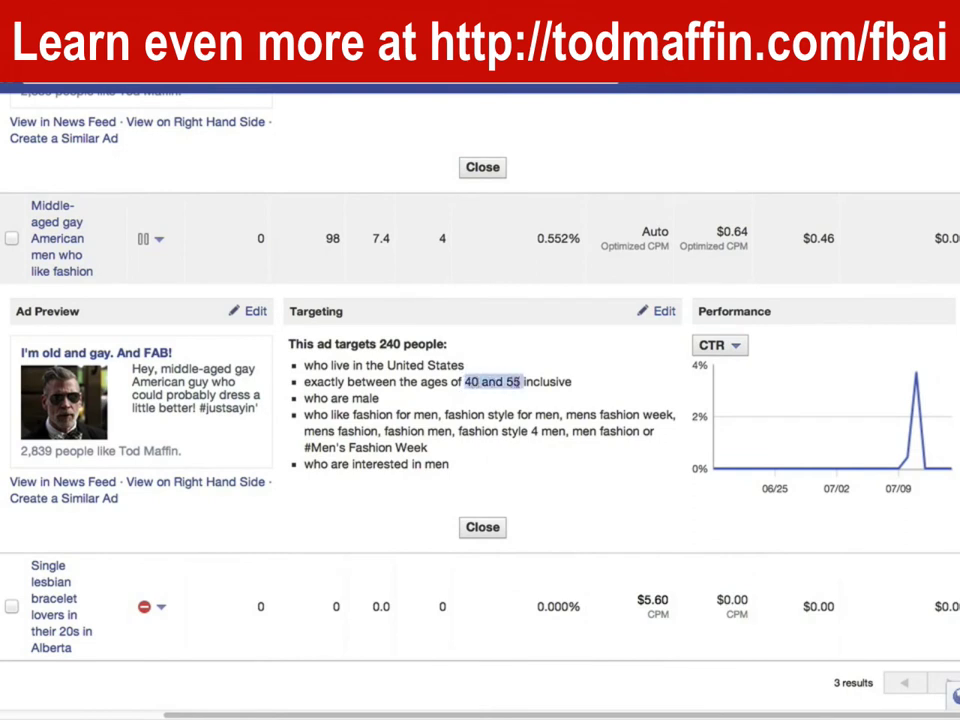
click(364, 398)
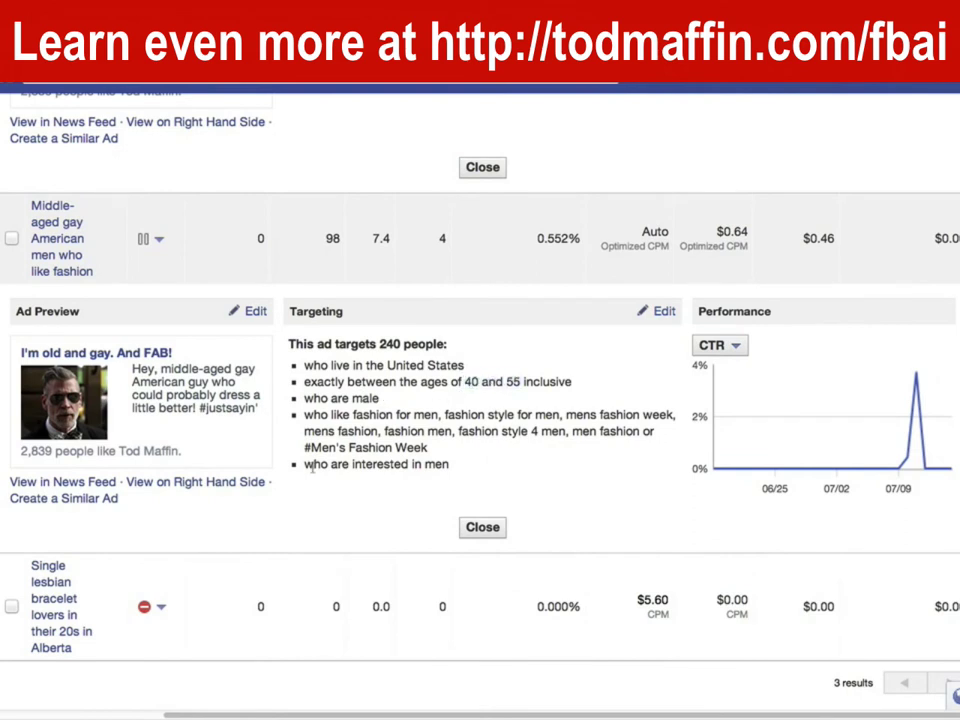
drag(304, 465, 449, 466)
drag(503, 448, 342, 414)
click(423, 363)
scroll(182, 423, up, 3)
scroll(326, 480, up, 1)
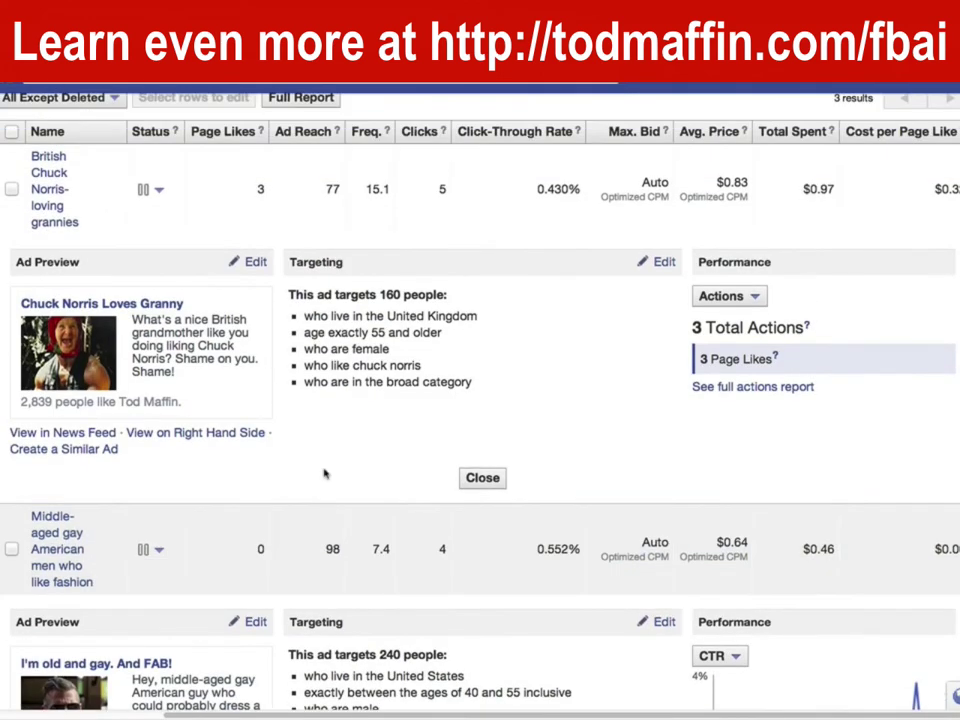
- Check the men's fashion ad's audience size, and expand the Single lesbian bracelet lovers in their 20s in Alberta ad
double_click(389, 654)
click(378, 557)
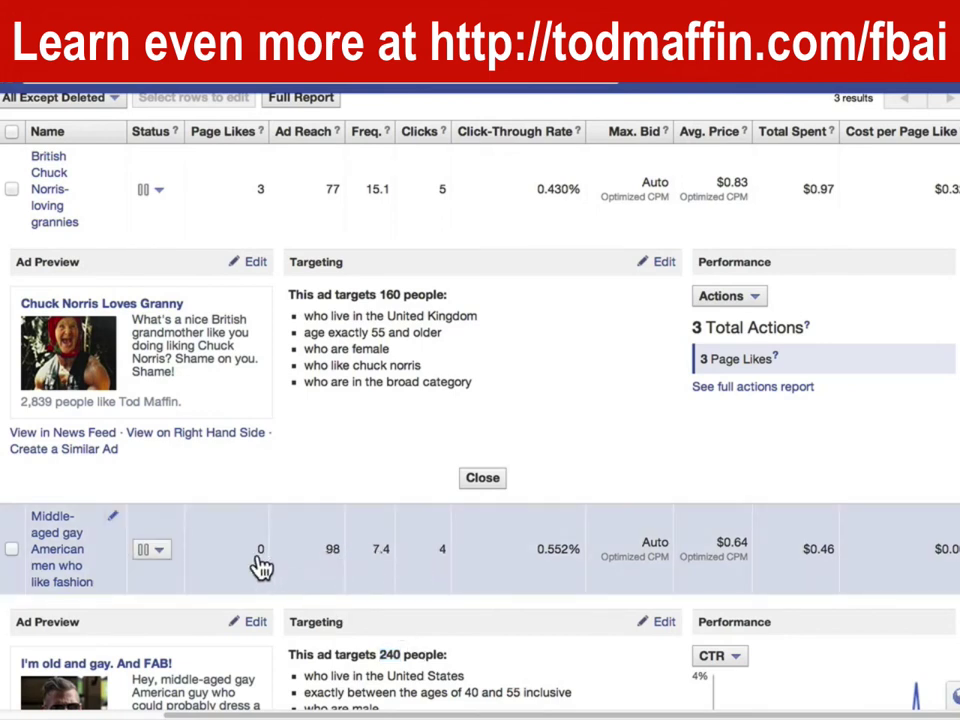
scroll(258, 567, down, 5)
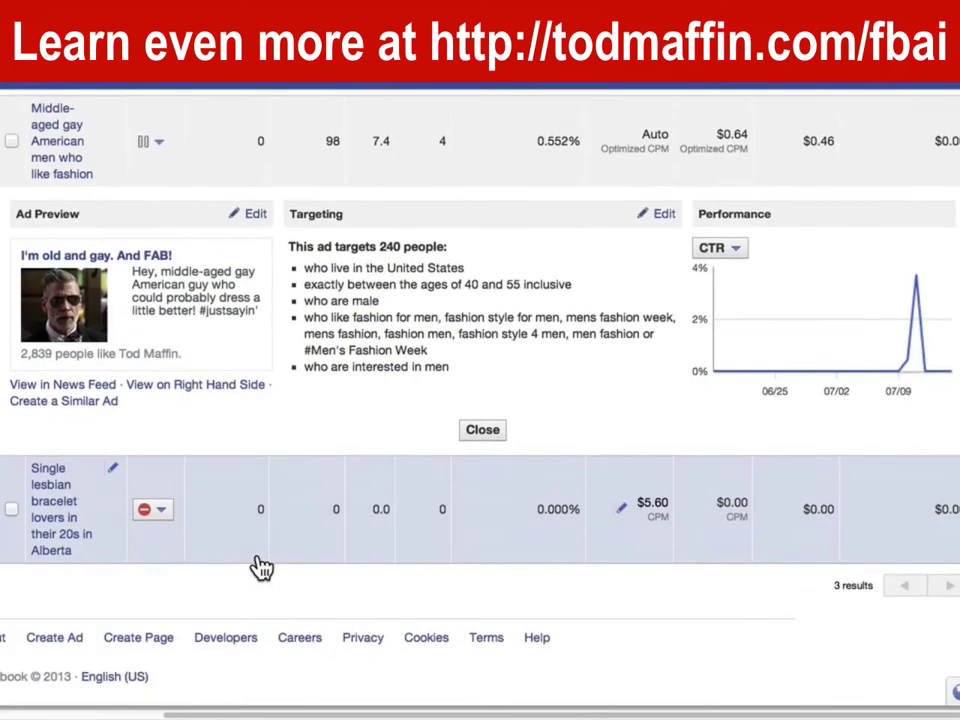
click(45, 545)
scroll(50, 540, down, 4)
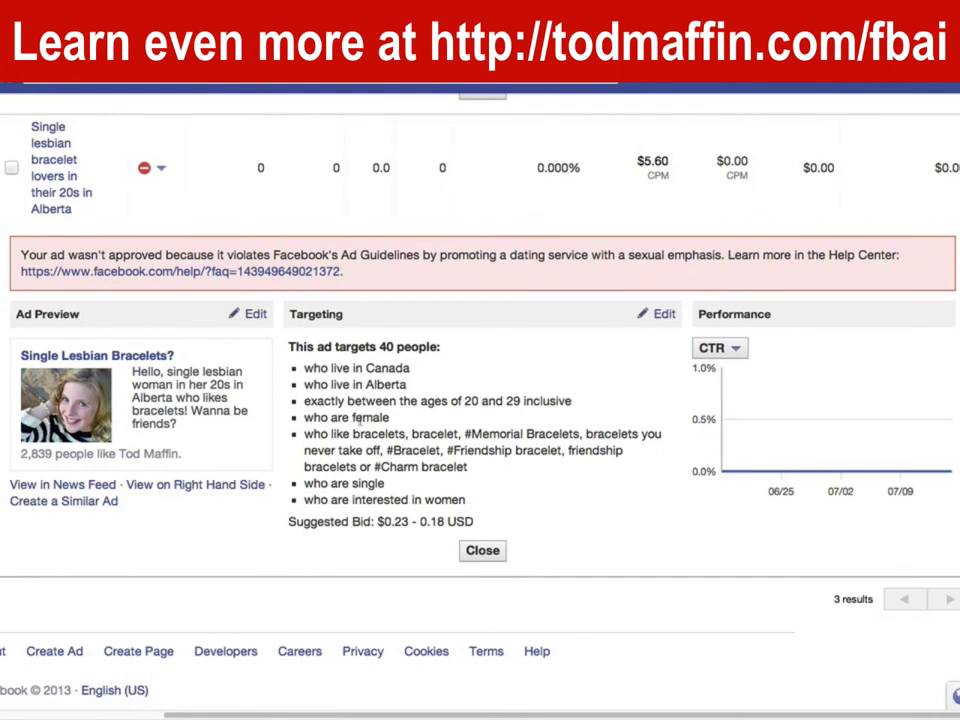
- Examine the bracelet ad's targeting by province, age range, liked interests, relationship status and gender interested in
double_click(385, 384)
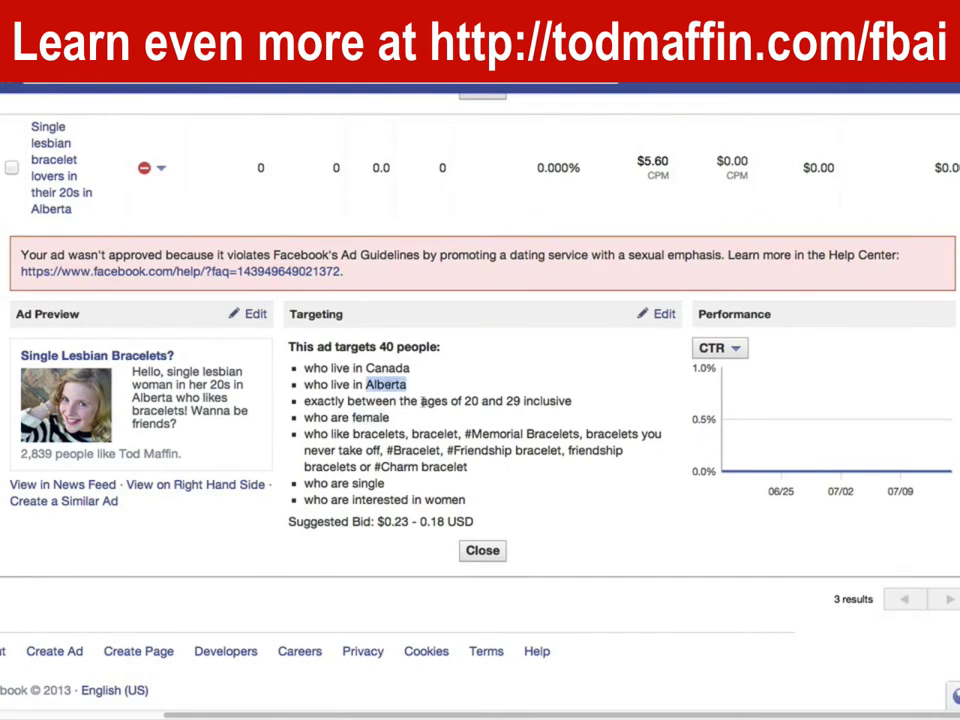
drag(421, 401, 572, 401)
double_click(356, 433)
drag(352, 433, 624, 450)
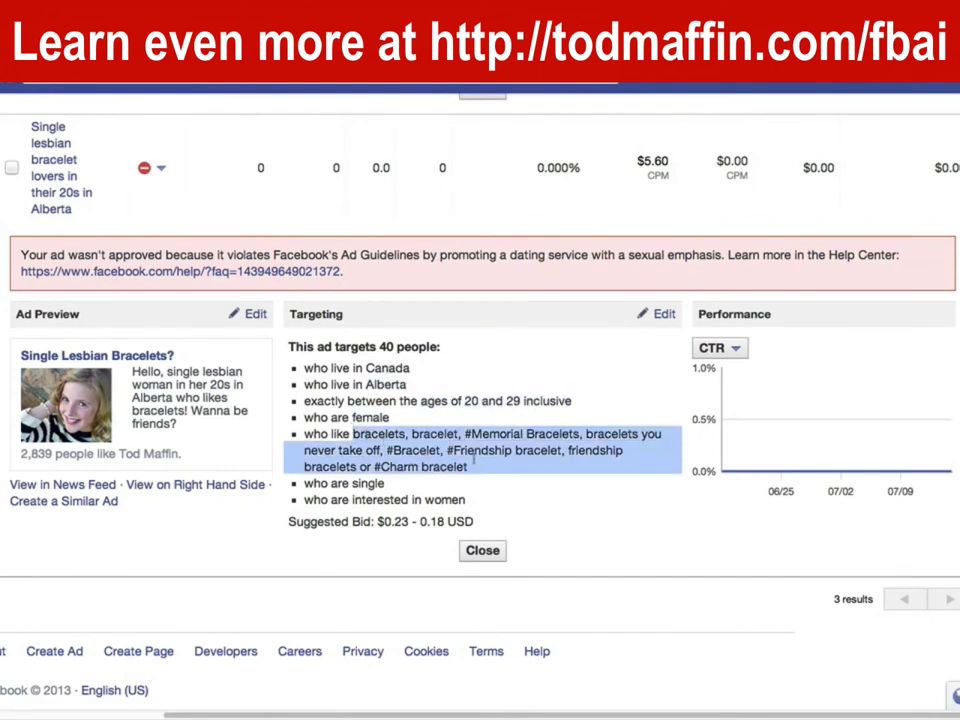
double_click(367, 483)
drag(453, 500, 368, 502)
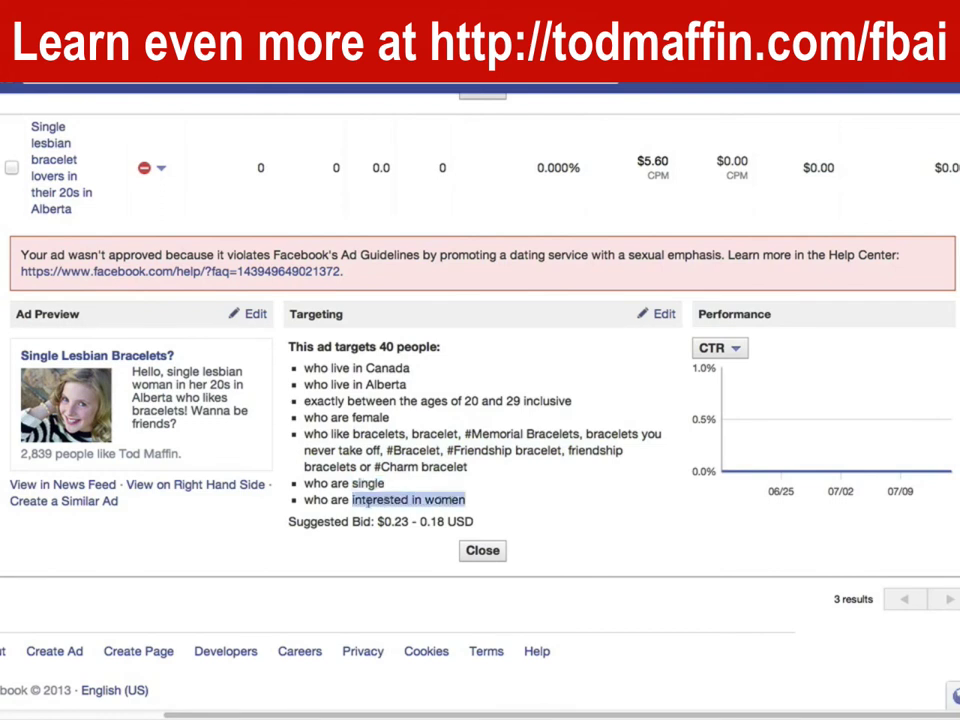
click(281, 455)
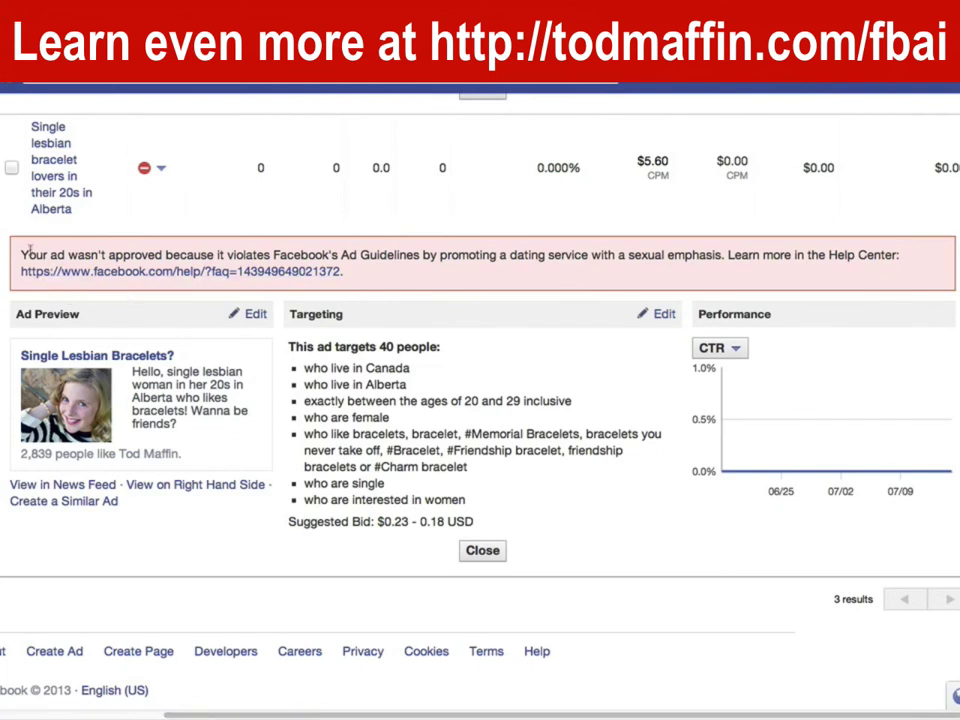
- Read the bracelet ad's disapproval reason and open its linked Help Center page to review the dating ad guidelines
drag(22, 254, 722, 256)
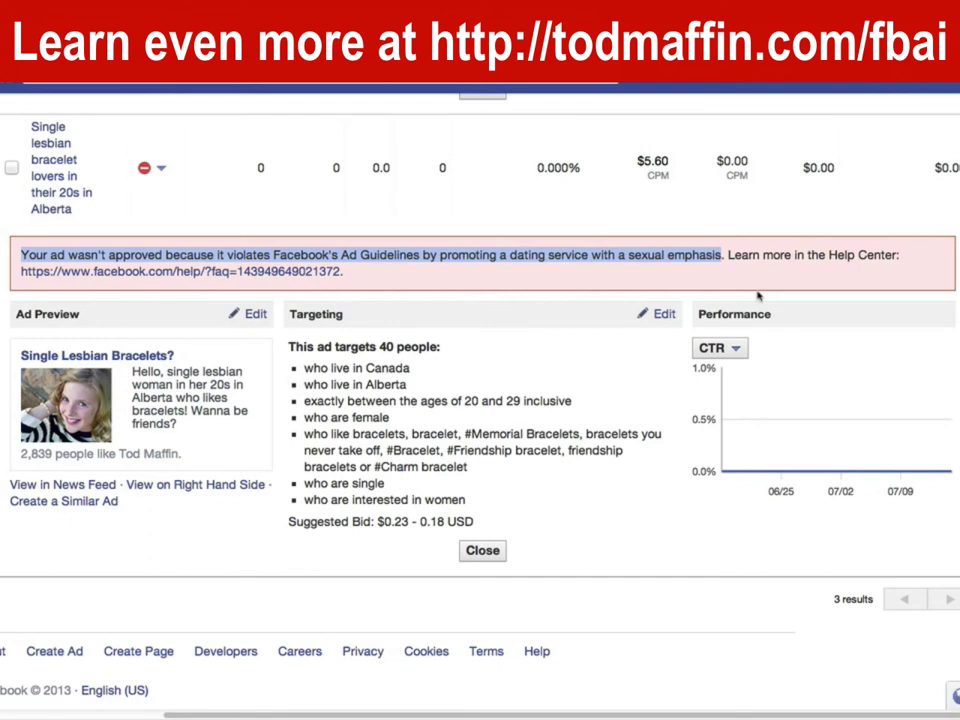
click(519, 364)
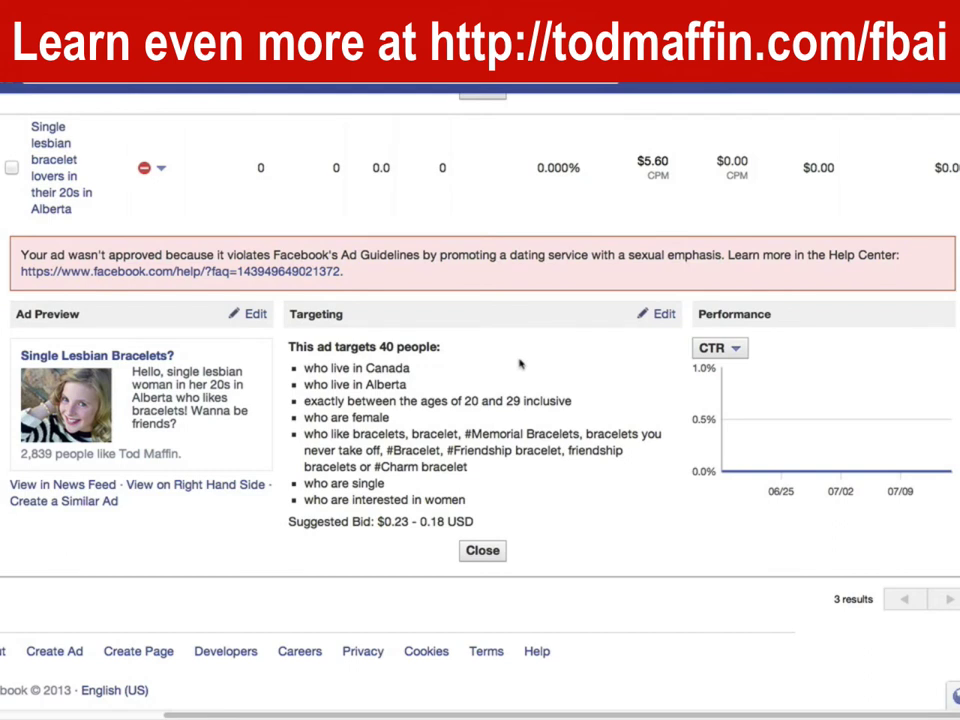
click(161, 272)
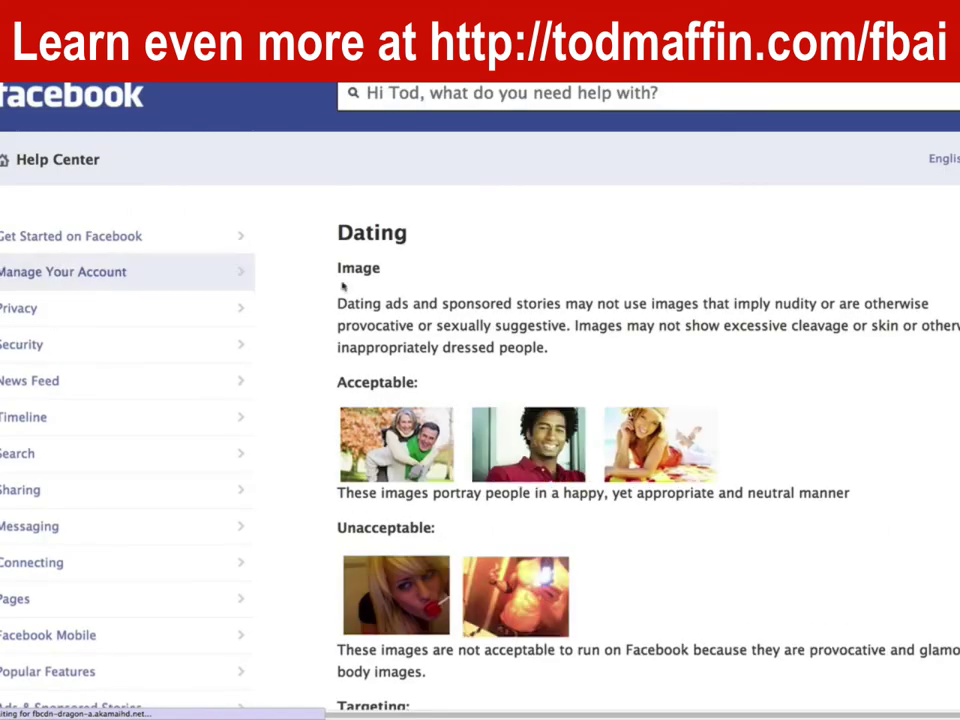
scroll(687, 311, down, 2)
scroll(687, 311, down, 5)
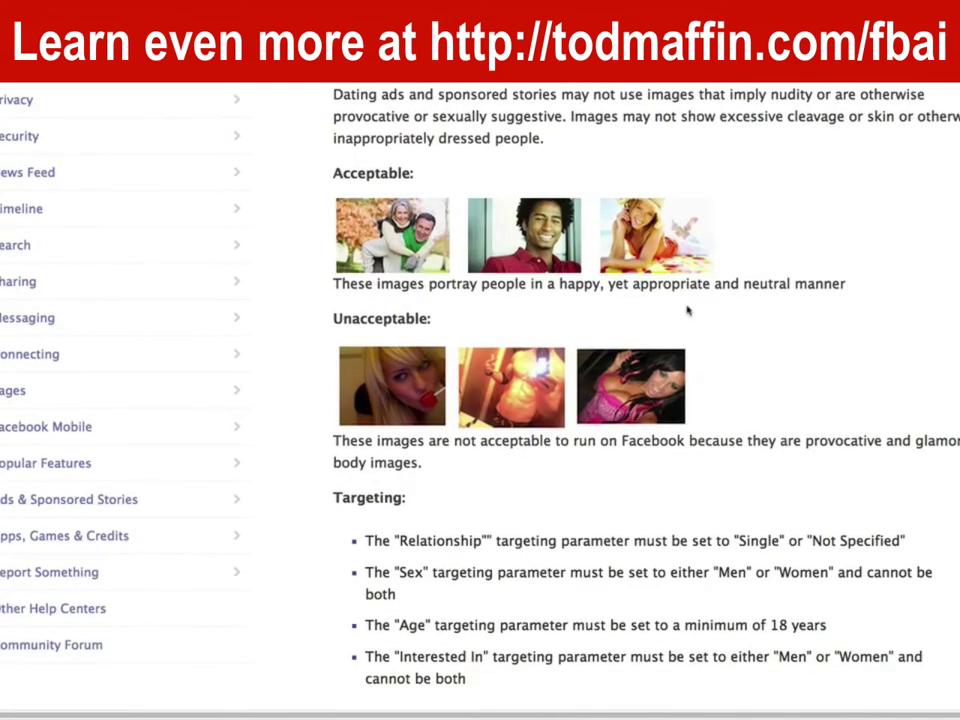
scroll(687, 311, down, 10)
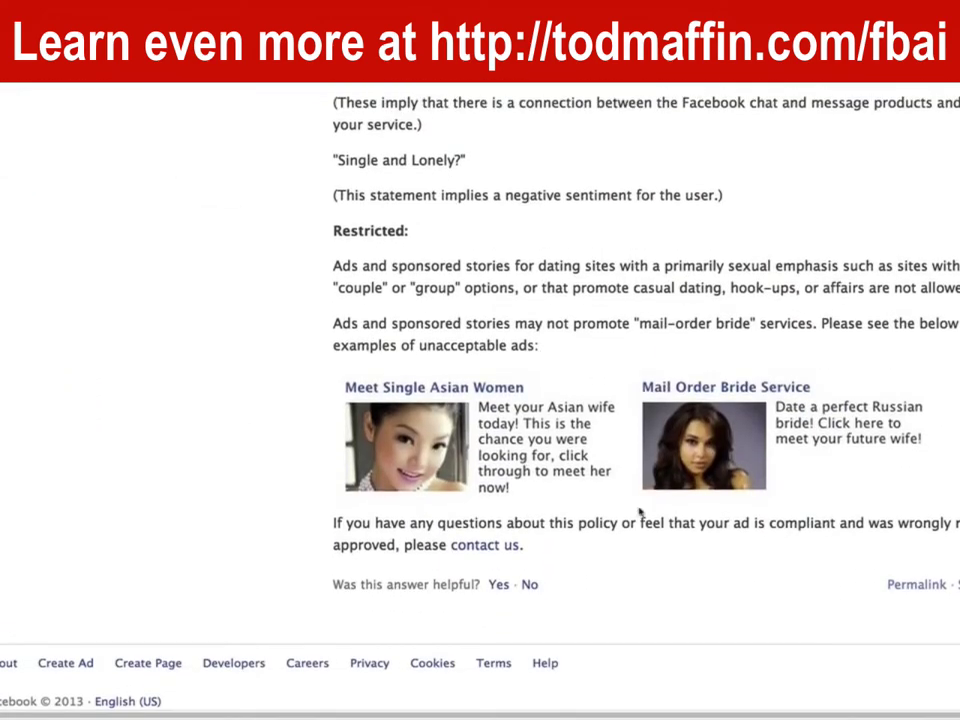
- Open the contact form for disapproved ads, choose Image as the disapproval reason and look through its remaining fields
click(484, 545)
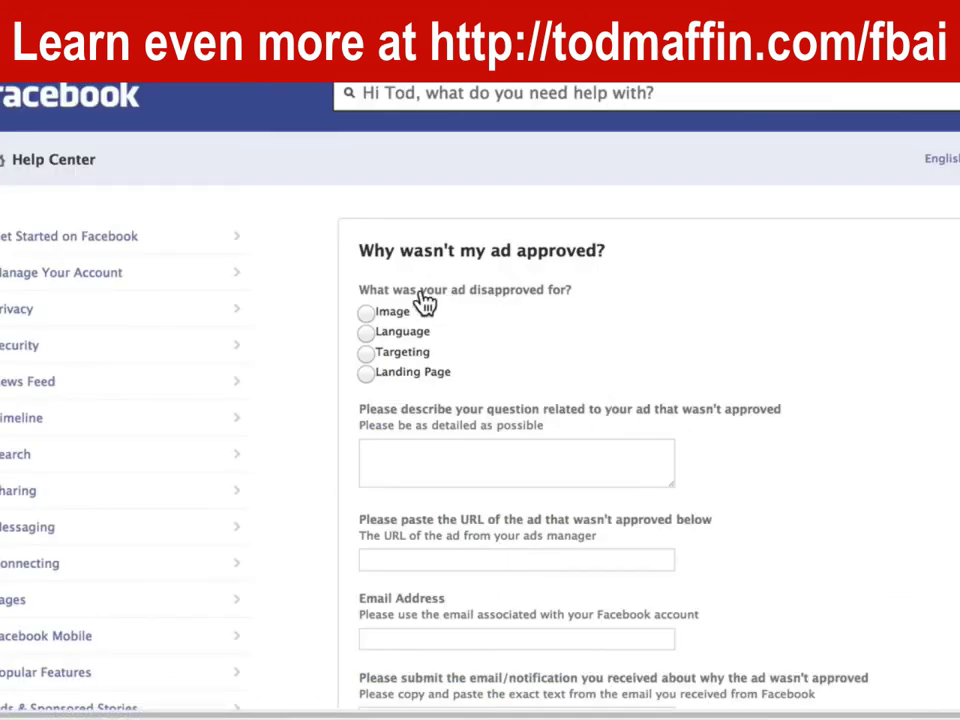
click(392, 312)
scroll(700, 395, down, 3)
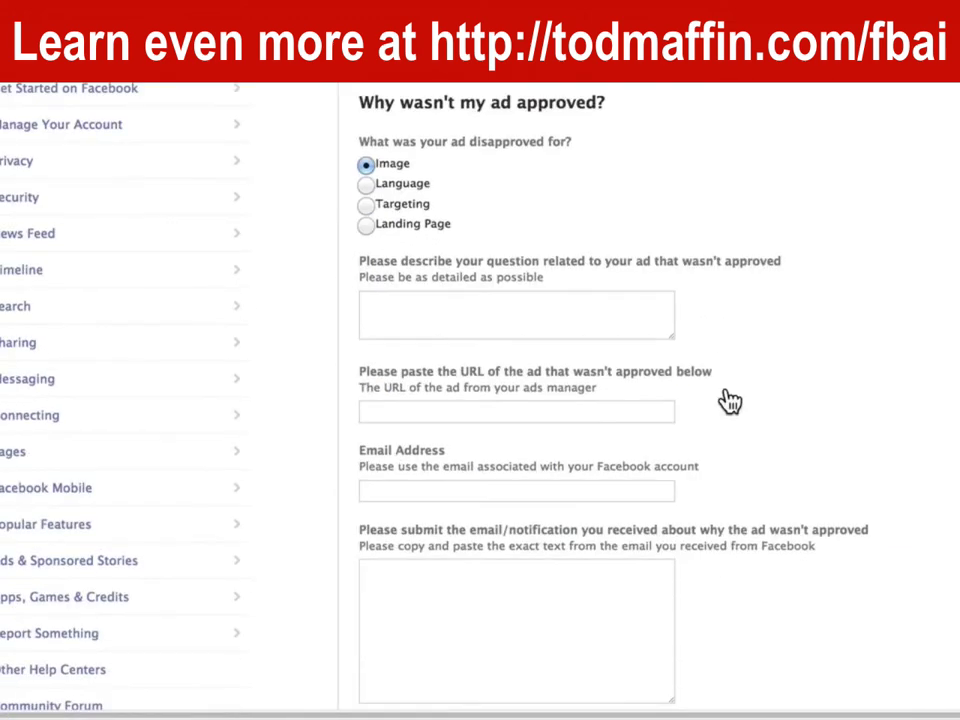
click(580, 411)
click(564, 490)
click(581, 578)
scroll(808, 540, down, 3)
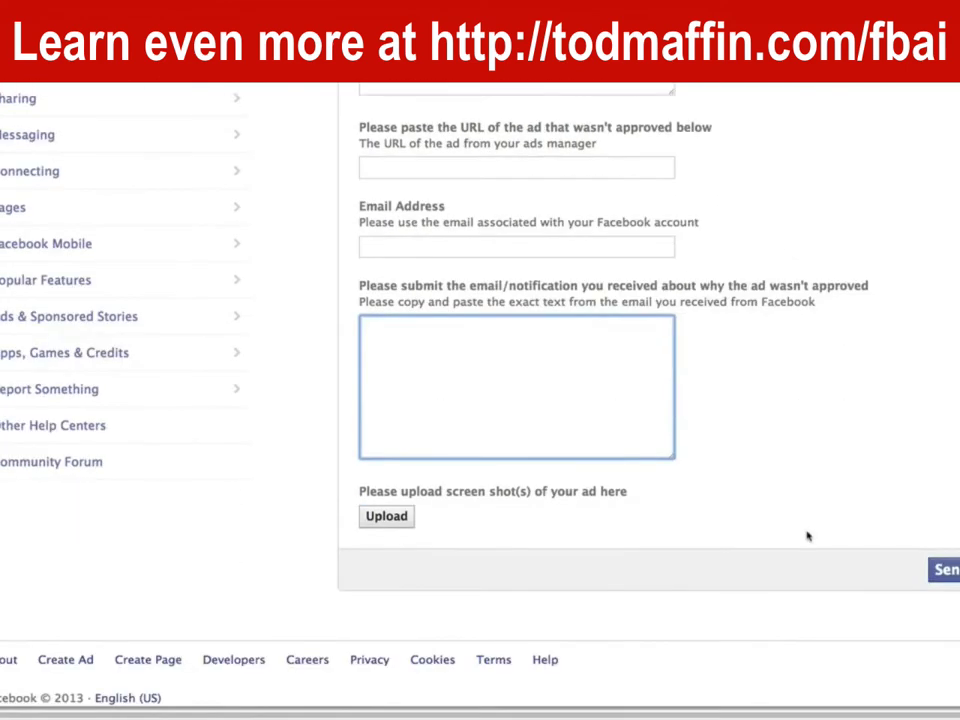
scroll(808, 529, up, 3)
click(816, 399)
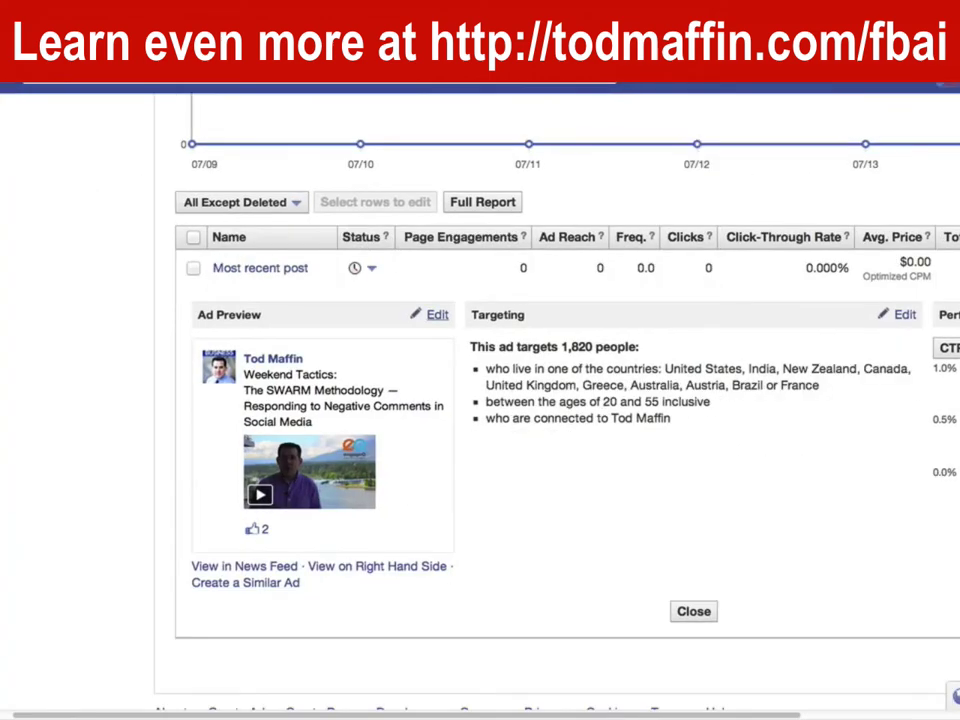
- Try a quick Get More Page Likes ad from the Page with a $30.00 daily budget and a Cities audience, and cancel it
scroll(560, 400, up, 5)
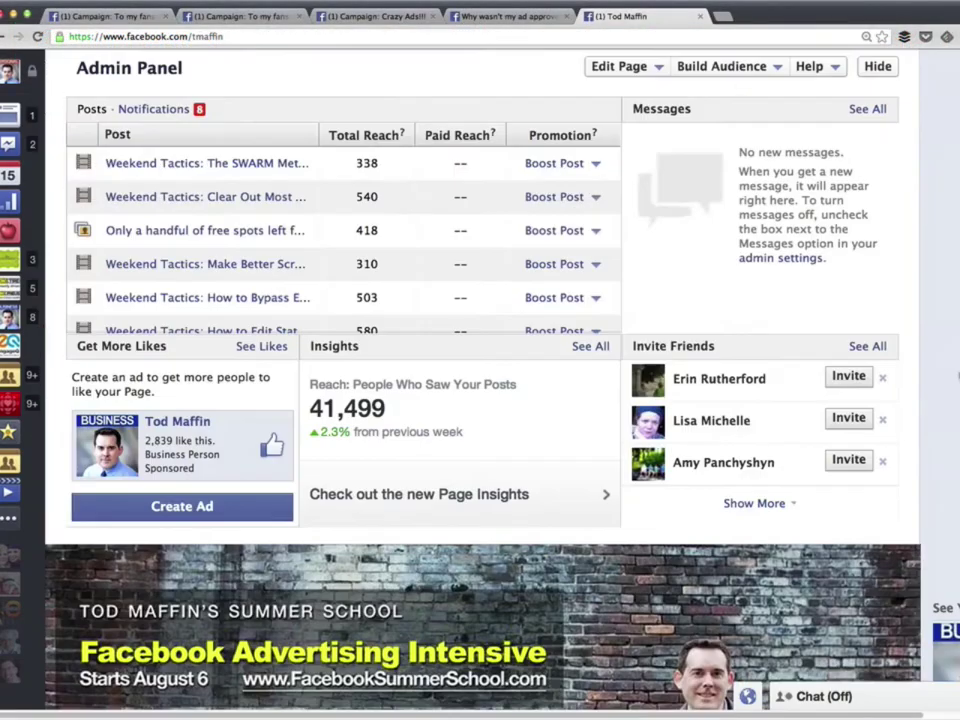
scroll(200, 482, down, 3)
scroll(200, 482, up, 3)
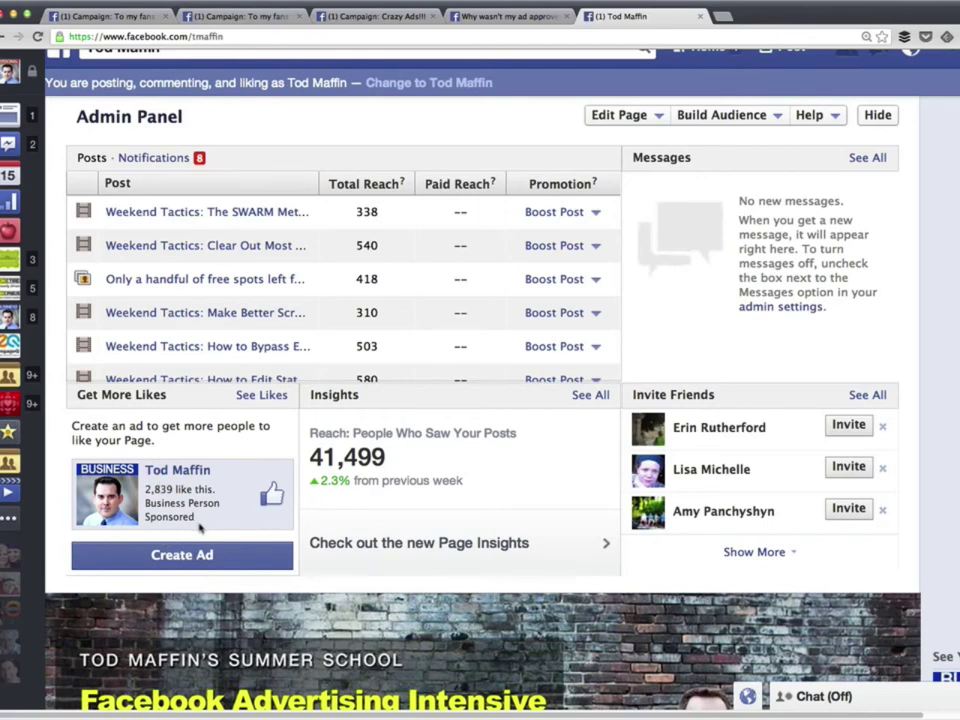
click(189, 558)
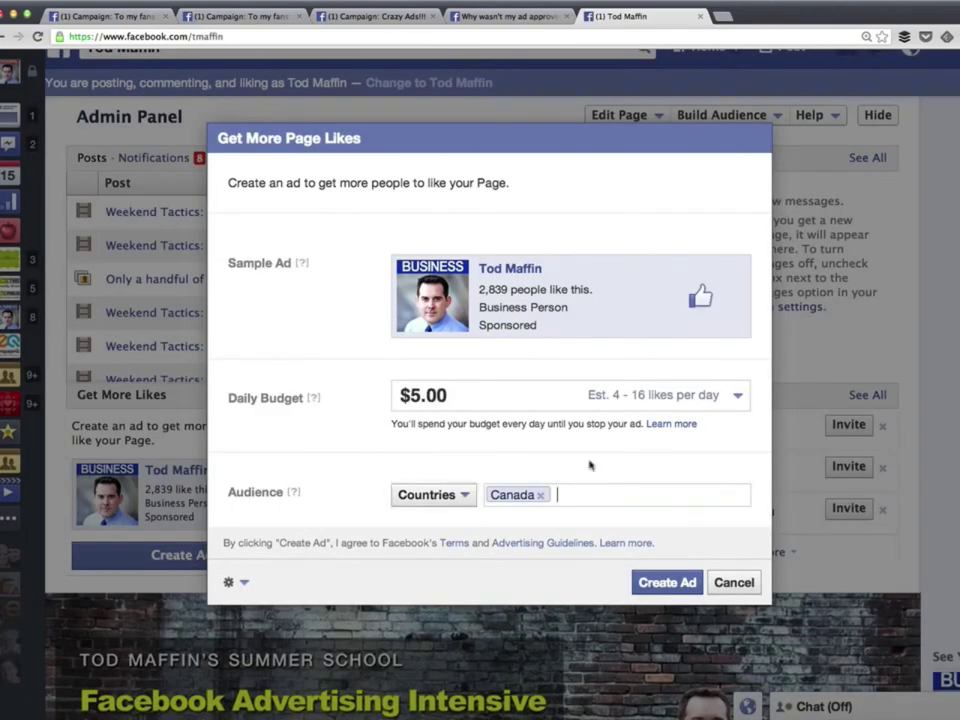
click(499, 403)
click(489, 536)
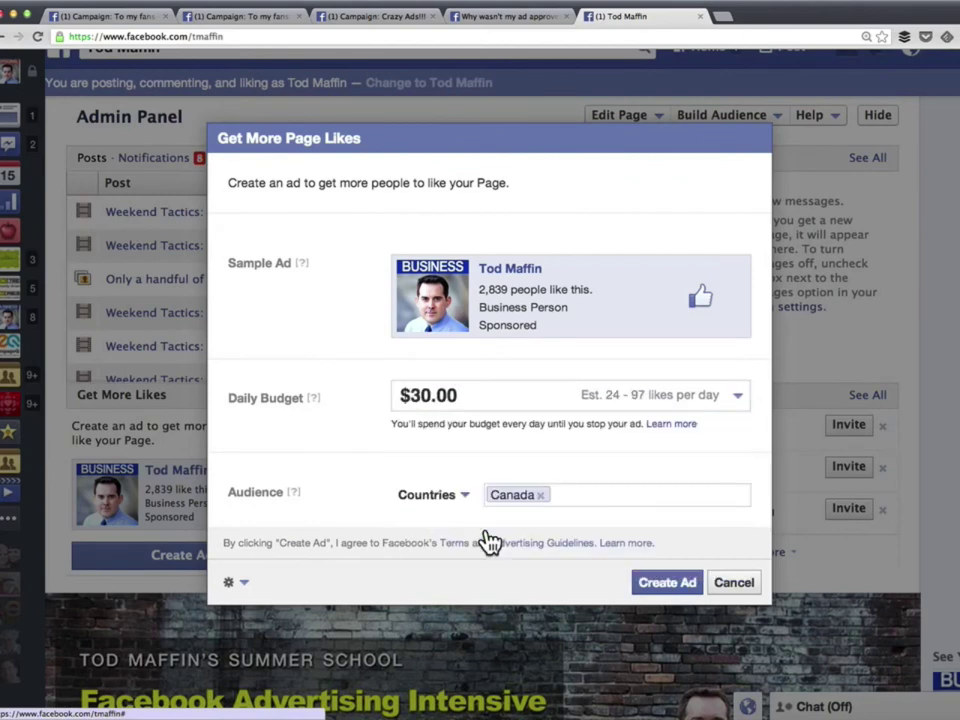
click(429, 506)
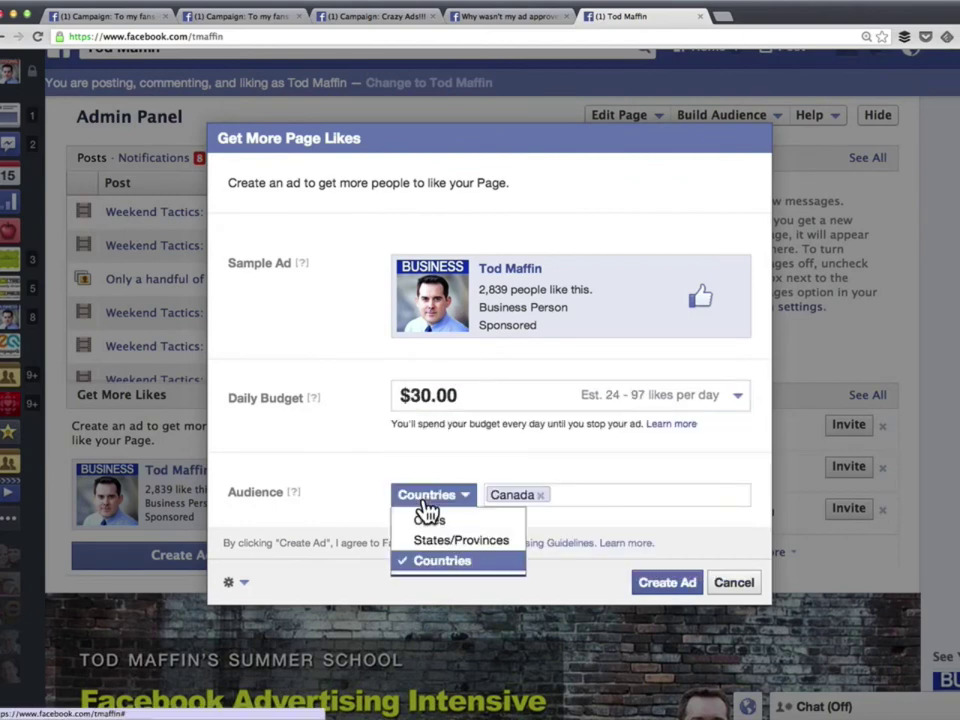
click(460, 522)
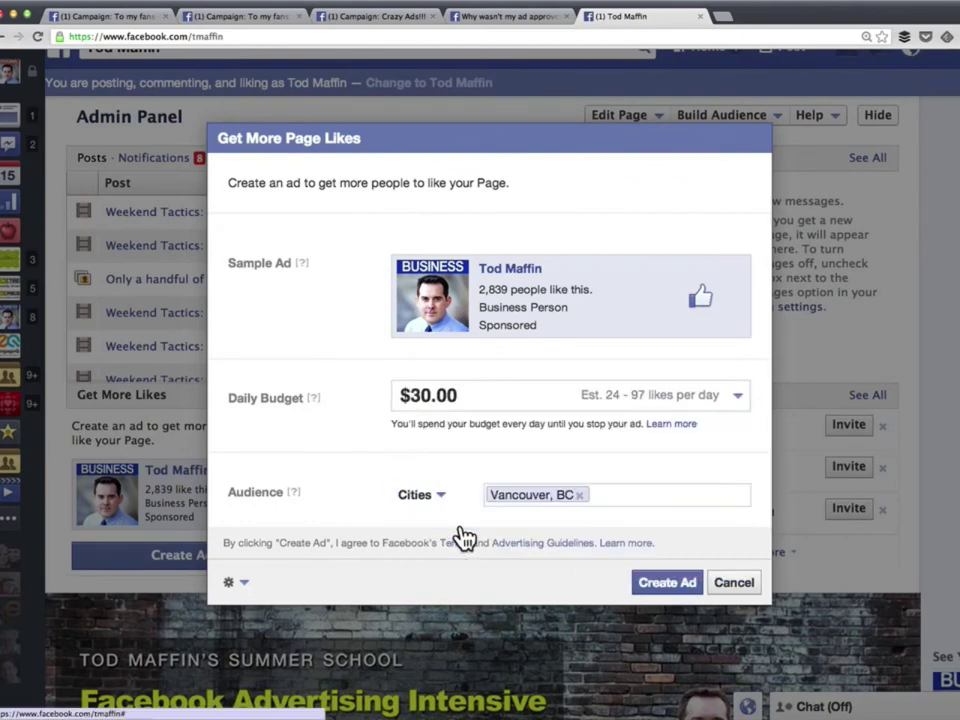
click(728, 583)
- Return from the Page to the all-campaigns list and start a new ad advertising the account owner's business person Page
scroll(912, 582, down, 5)
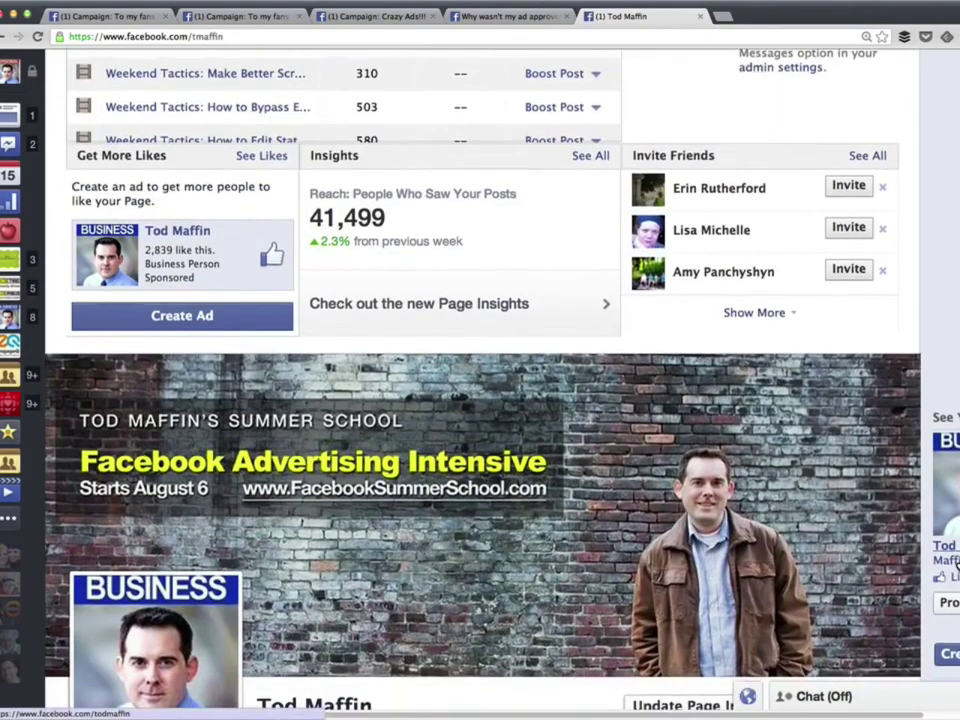
key(ctrl+minus)
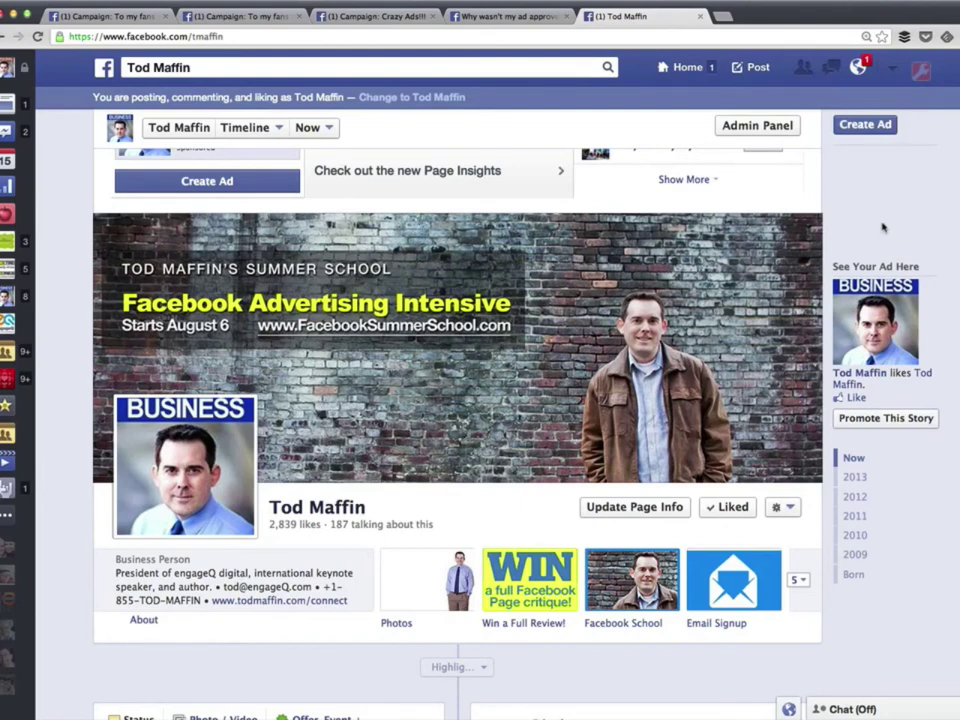
click(360, 17)
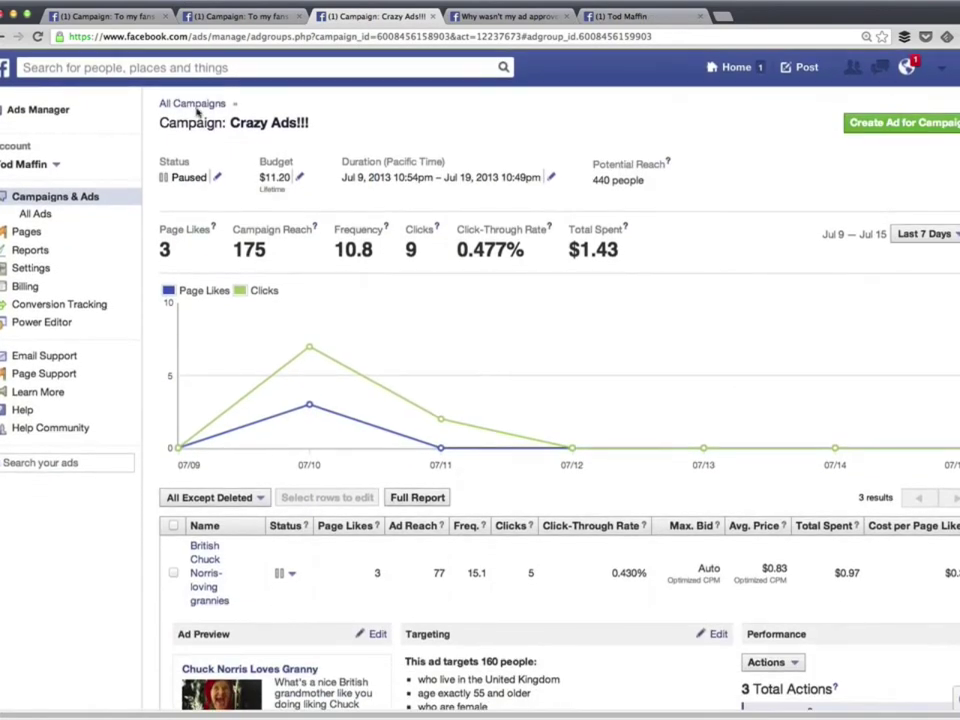
click(197, 106)
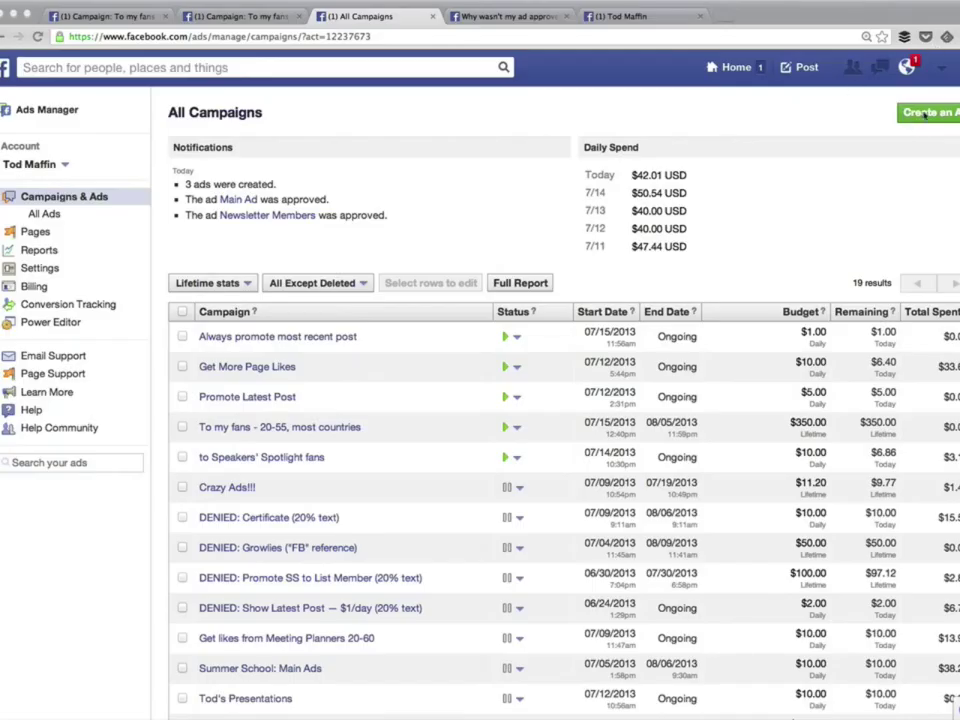
click(927, 118)
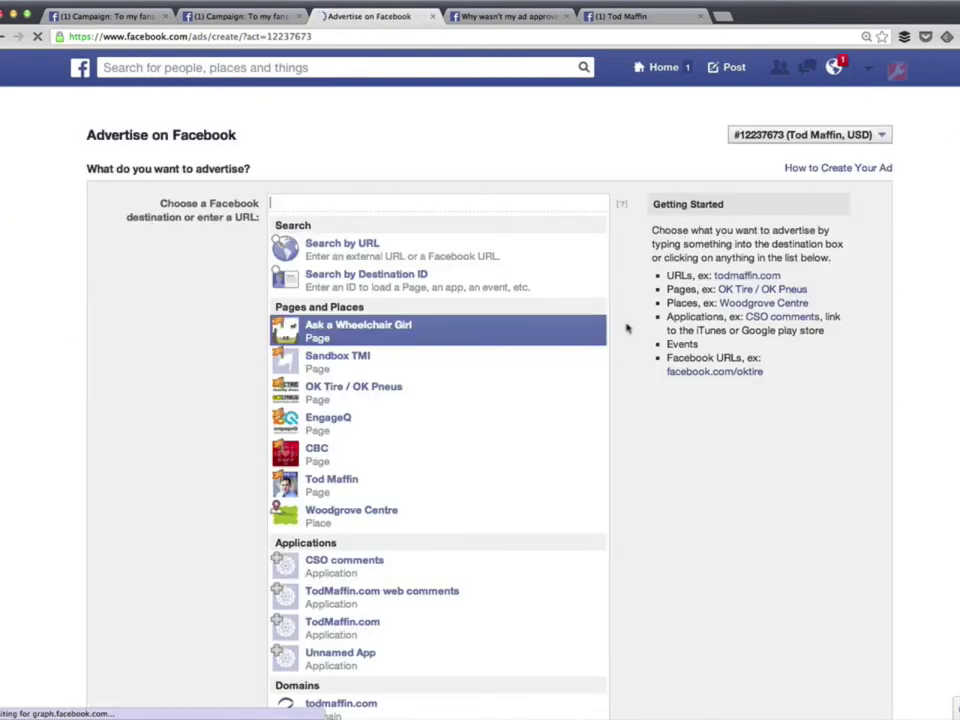
click(384, 488)
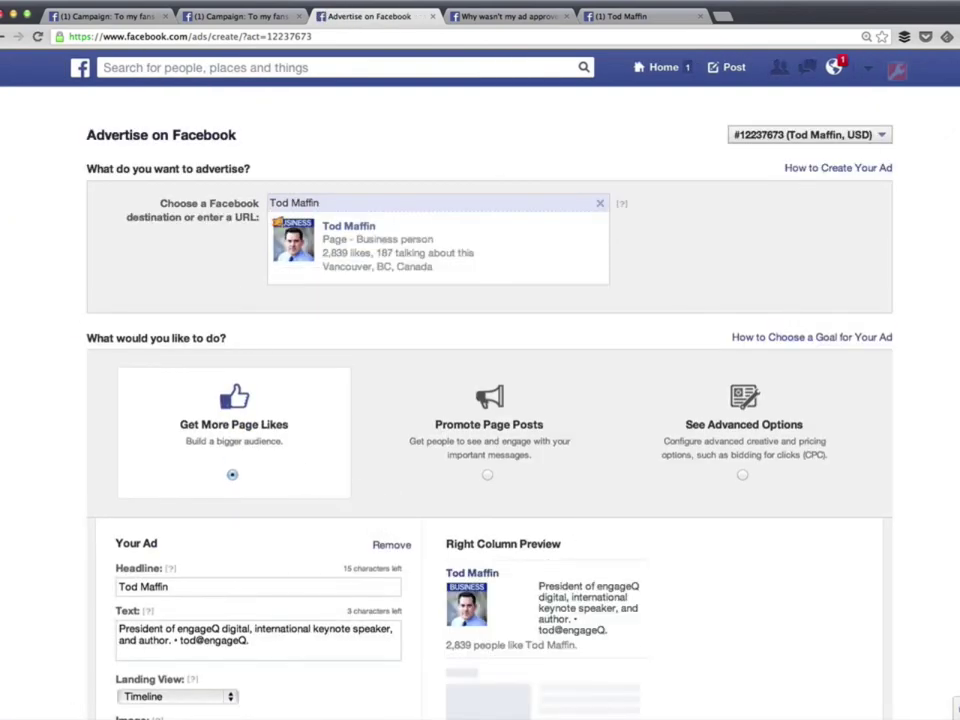
- Preview the Promote Page Posts goal for the new ad, and set the goal to Get More Page Likes
click(234, 476)
click(500, 465)
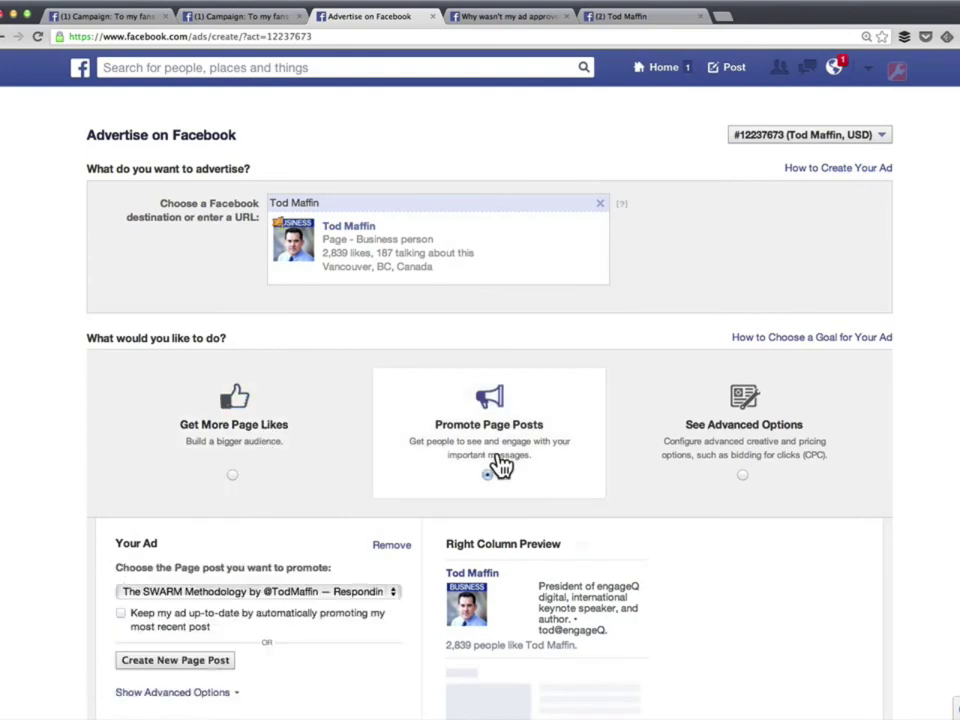
scroll(505, 458, down, 5)
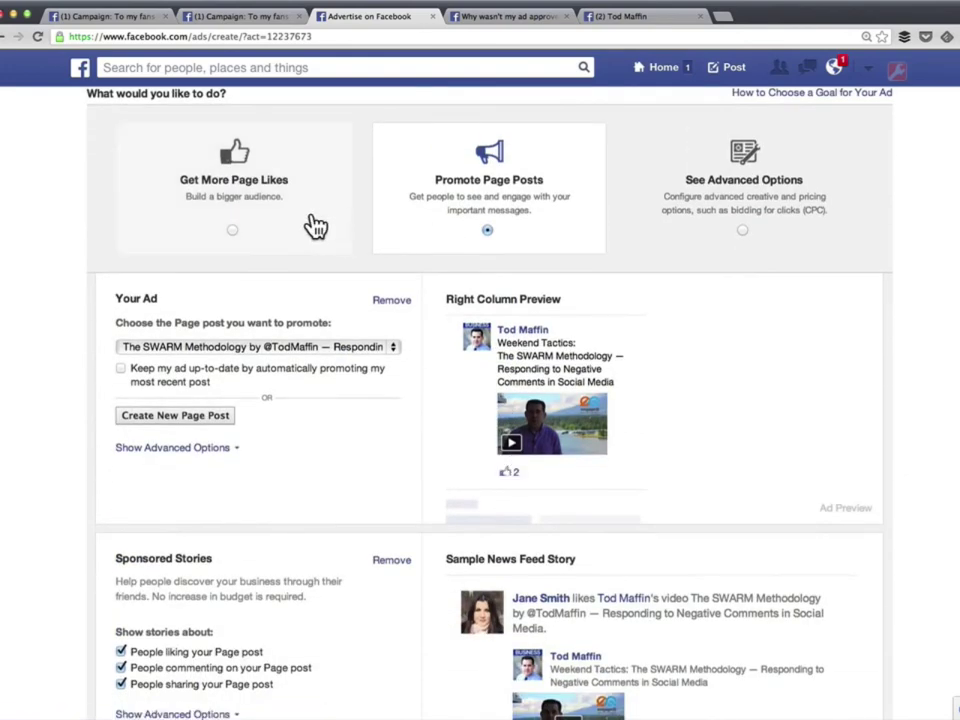
click(314, 227)
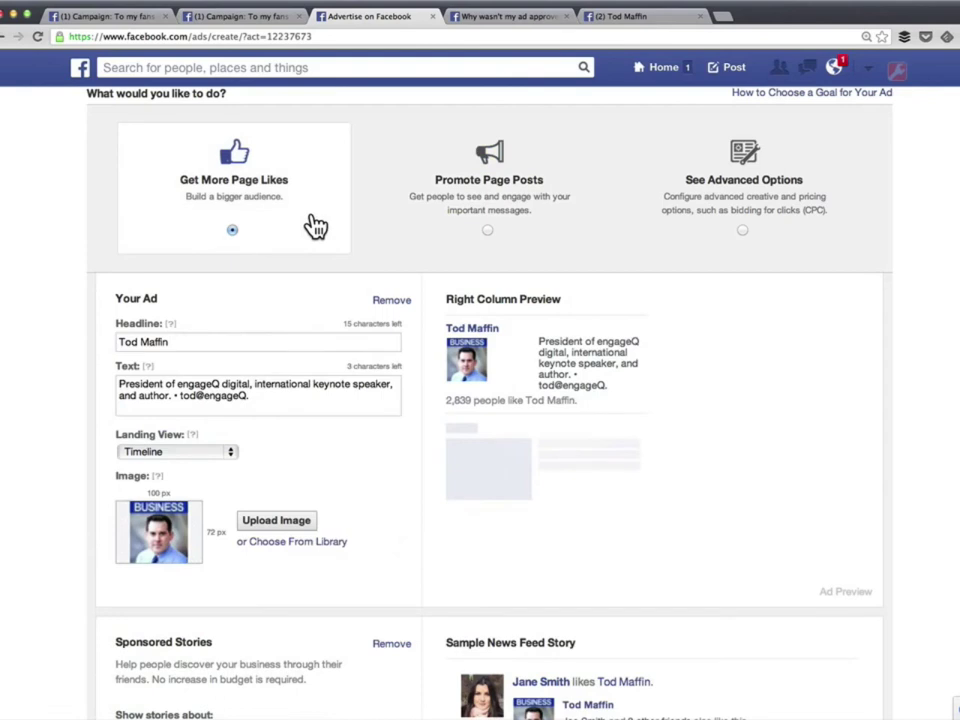
- Replace the page likes ad's headline with "Digital Mktg Tips Daily"
click(211, 340)
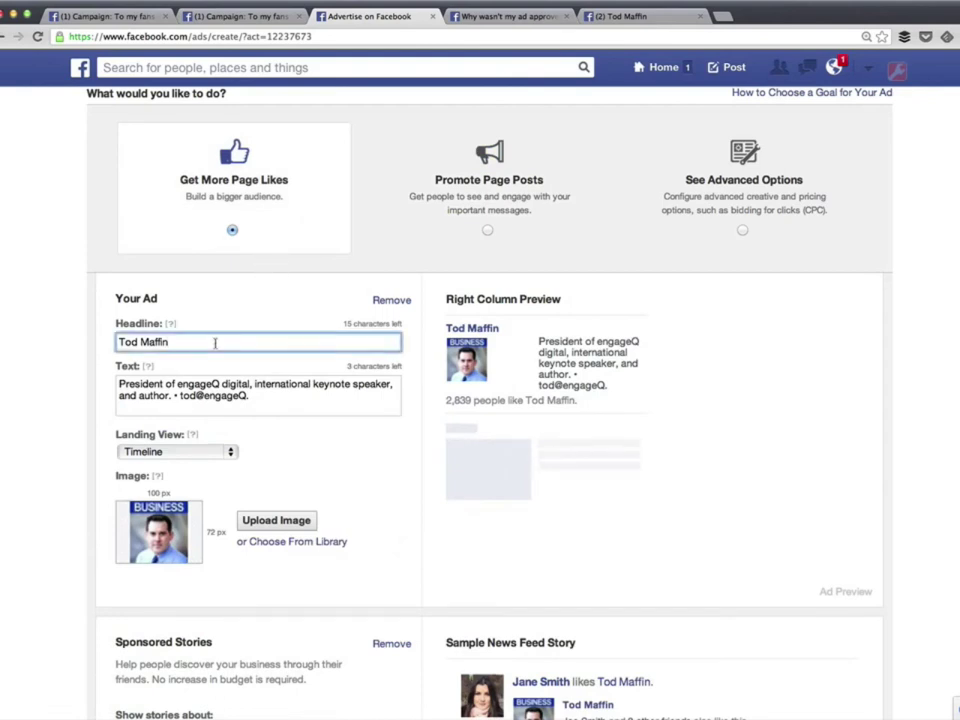
key(super+a)
text(Digital Mkt)
key(super+equal)
key(super+equal)
key(super+equal)
key(super+equal)
key(super+equal)
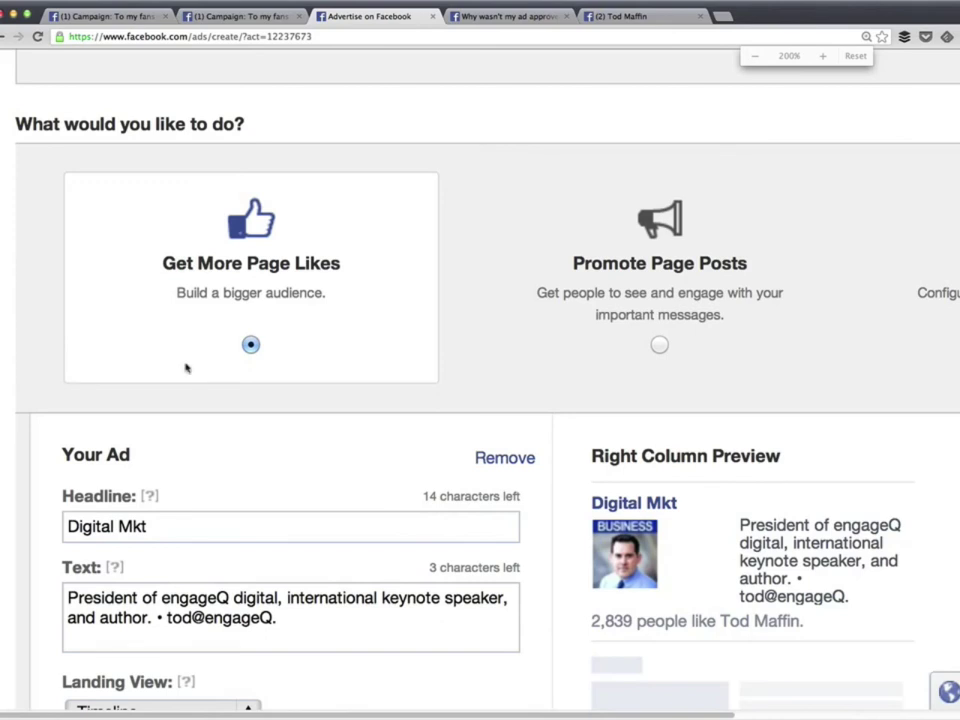
scroll(185, 368, down, 2)
click(186, 327)
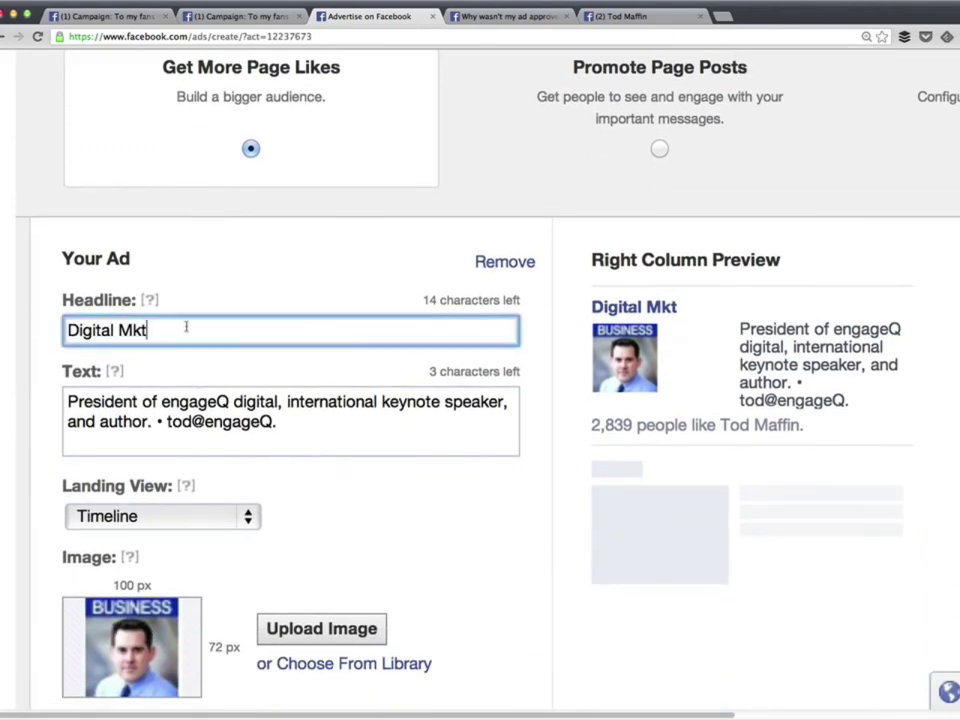
text(g Tips Daily)
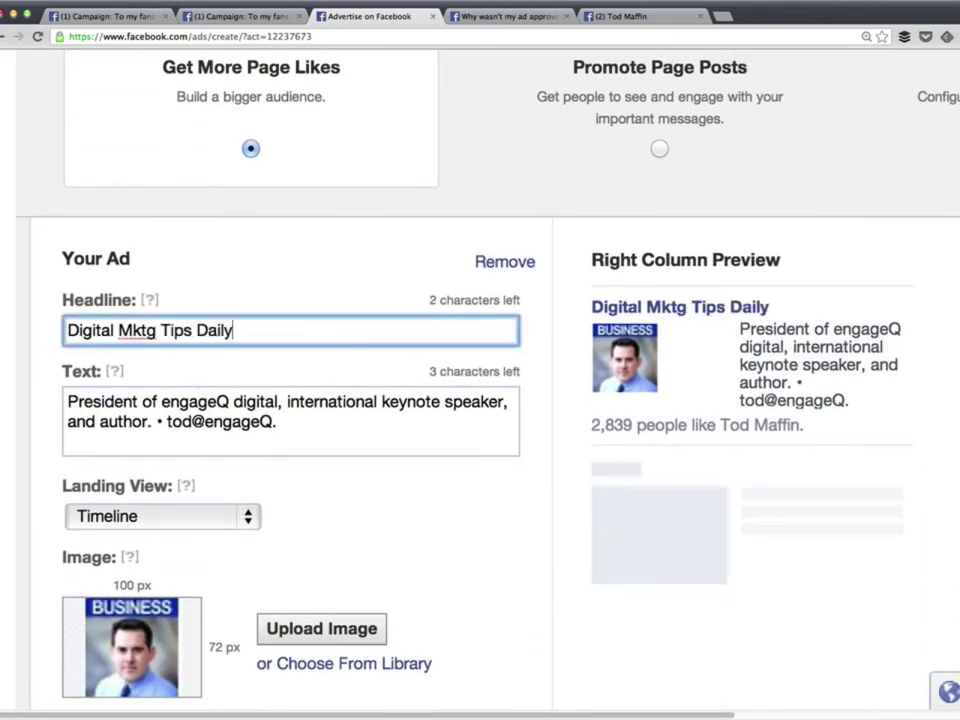
- Replace the ad's body text with "Click LIKE if you want to market mo betta."
key(Tab)
text(Cli)
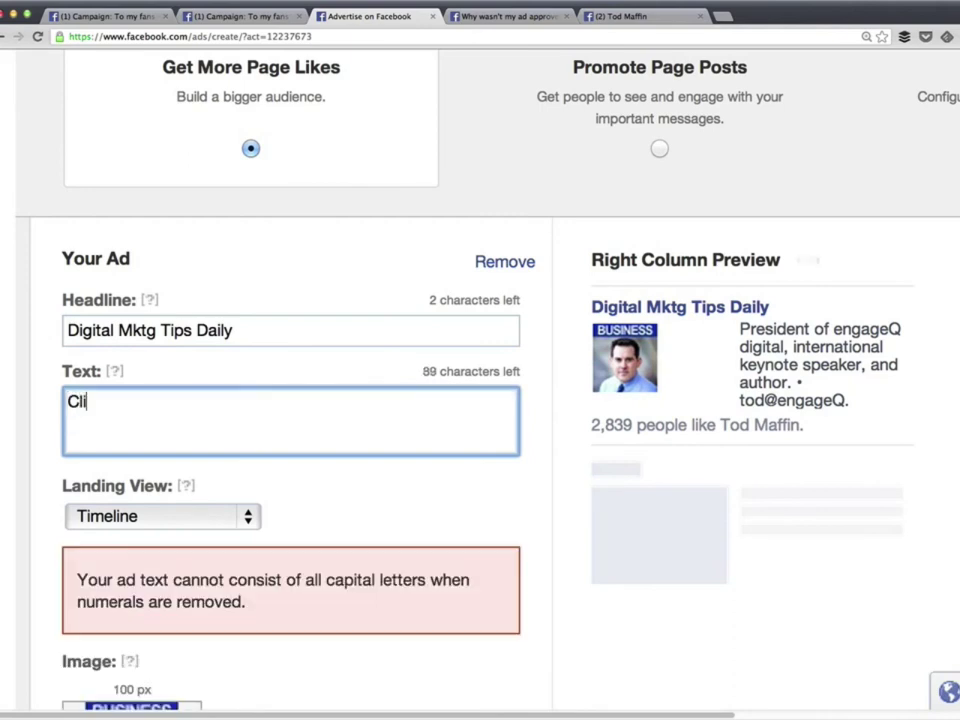
text(ck LIKE if yo want to)
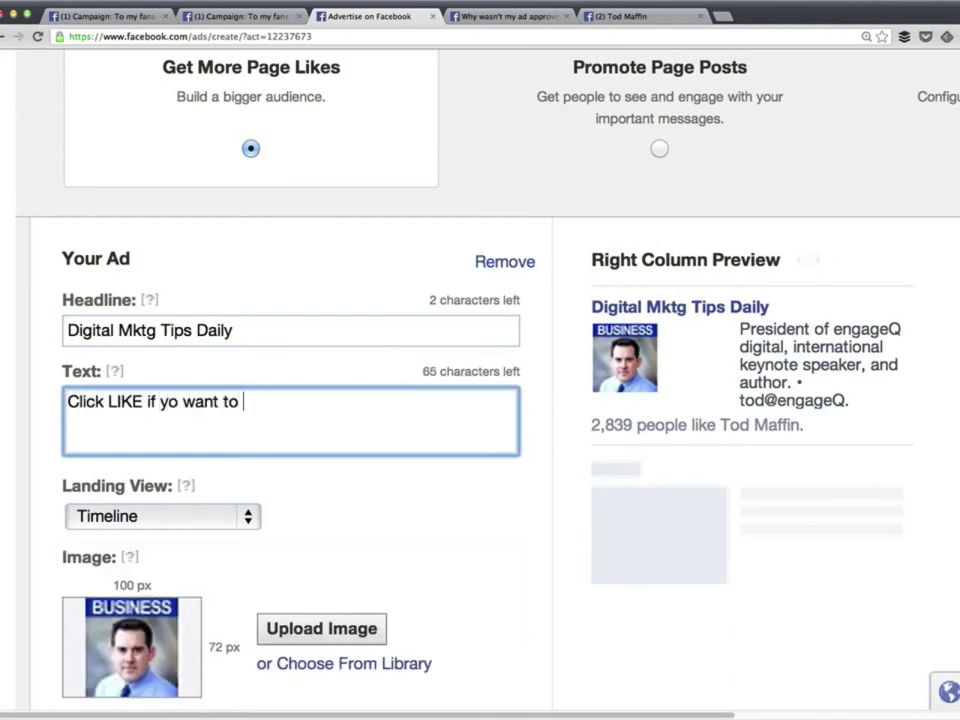
click(177, 401)
text(u)
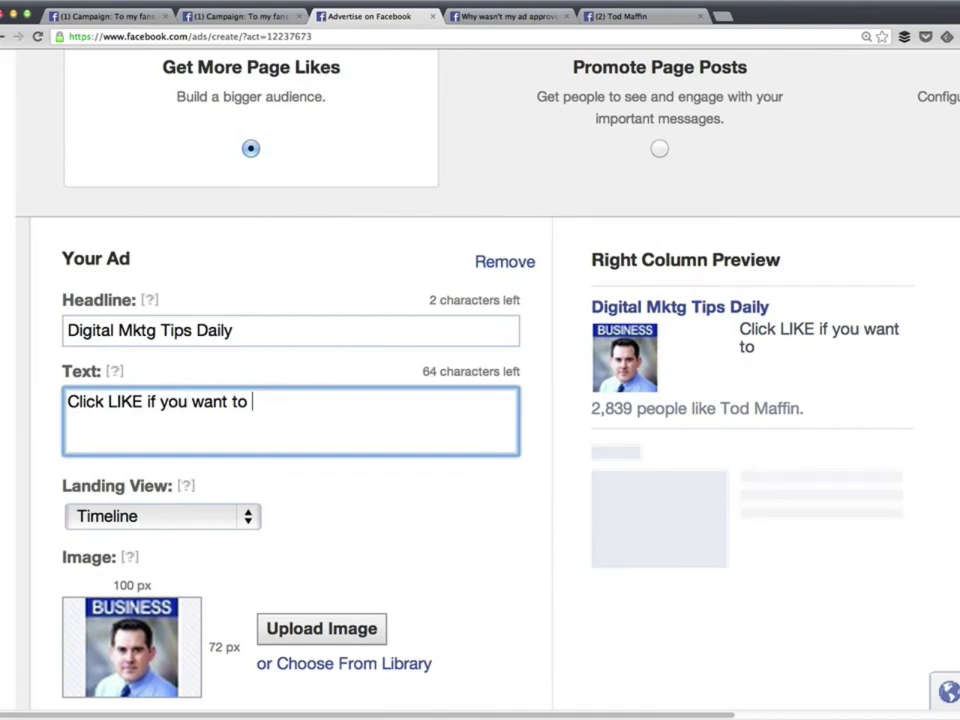
click(250, 401)
text(marketing mo)
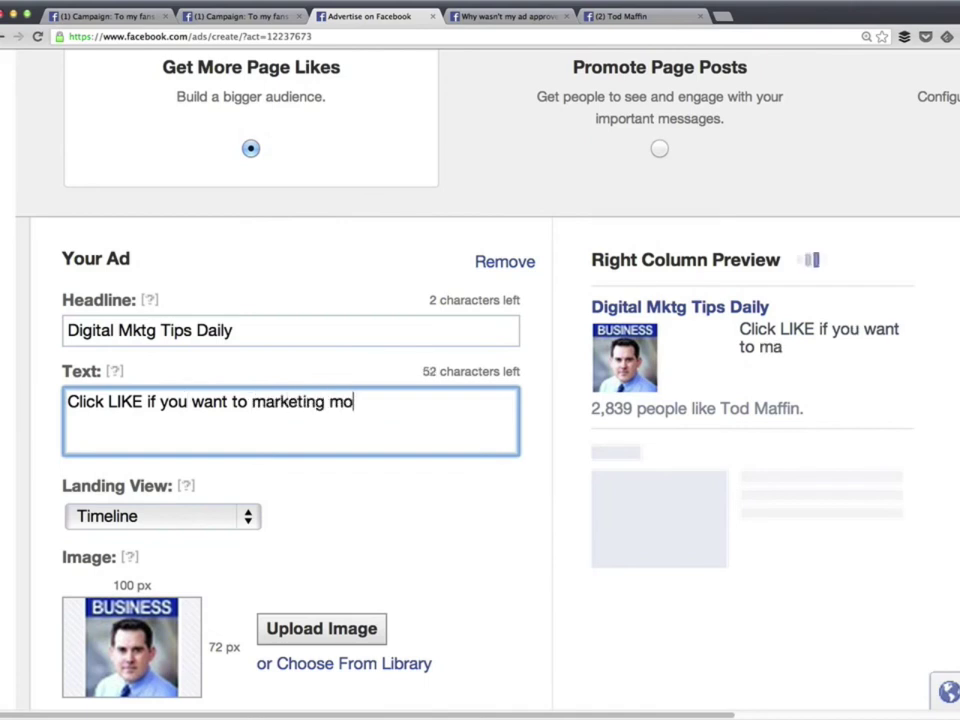
click(329, 401)
key(BackSpace)
key(BackSpace)
key(BackSpace)
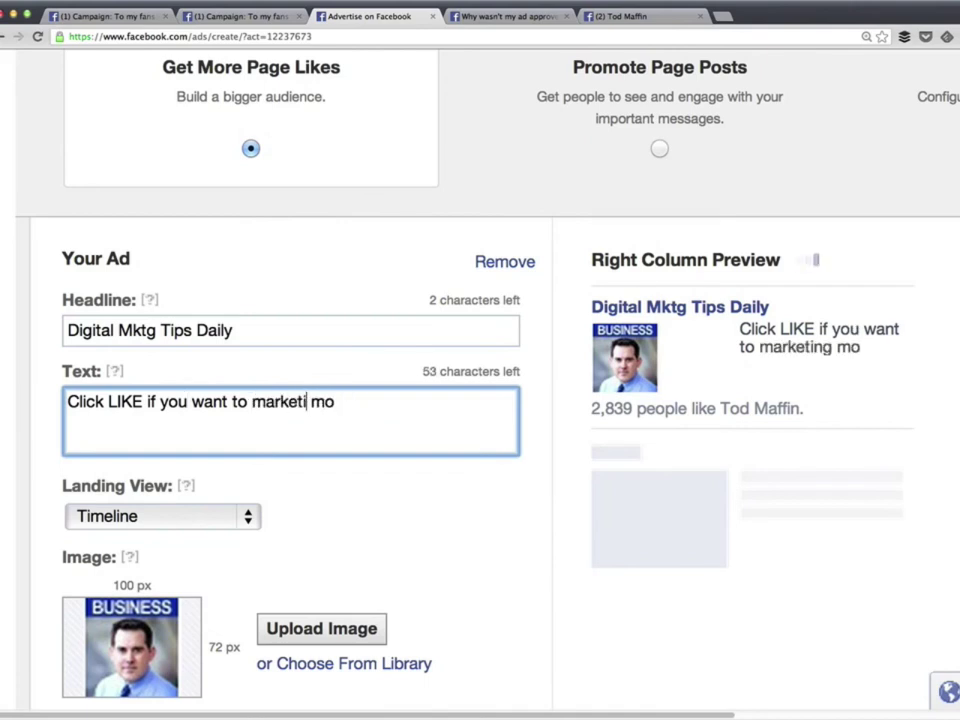
text(betta.)
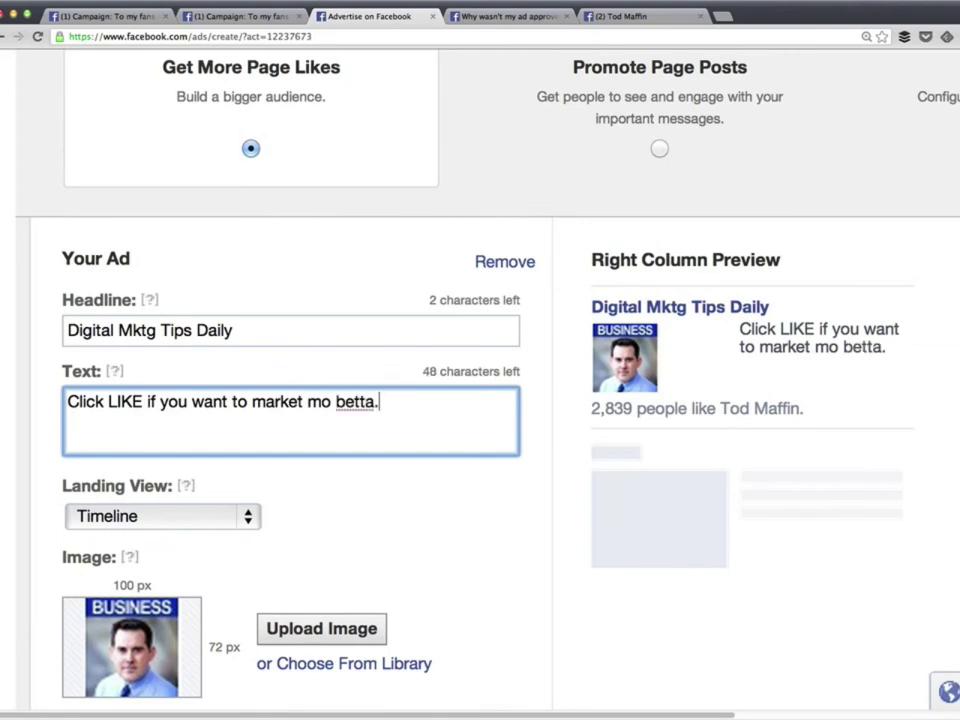
key(super+a)
scroll(184, 328, down, 2)
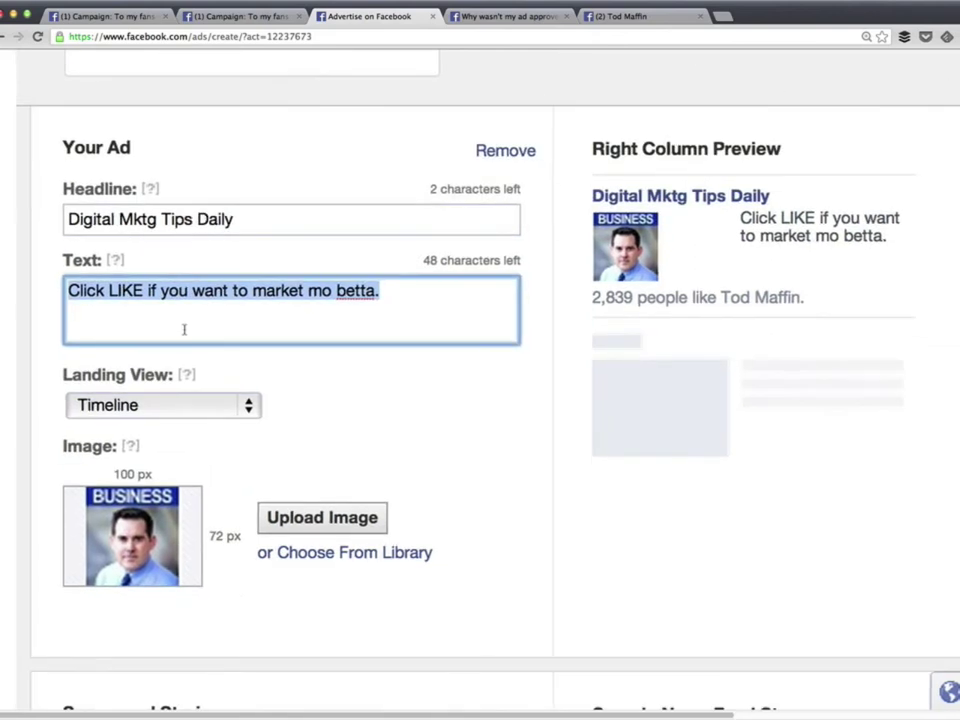
click(349, 399)
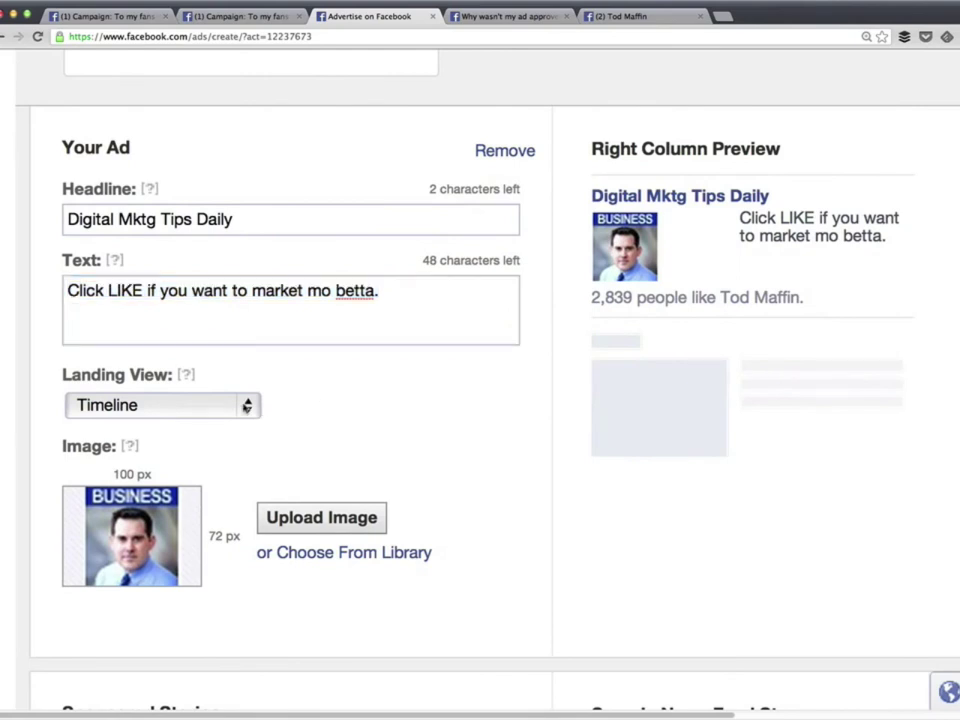
- Review the ad's landing view options and compare them with the full set of app tabs on the Page
click(246, 405)
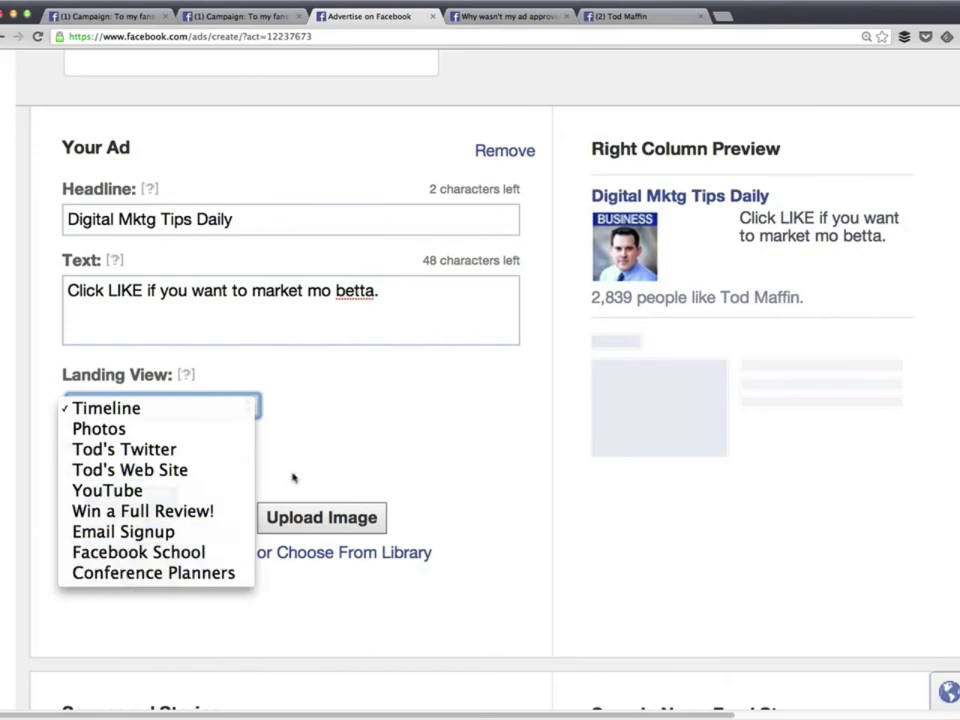
click(365, 436)
key(super+5)
scroll(370, 436, down, 5)
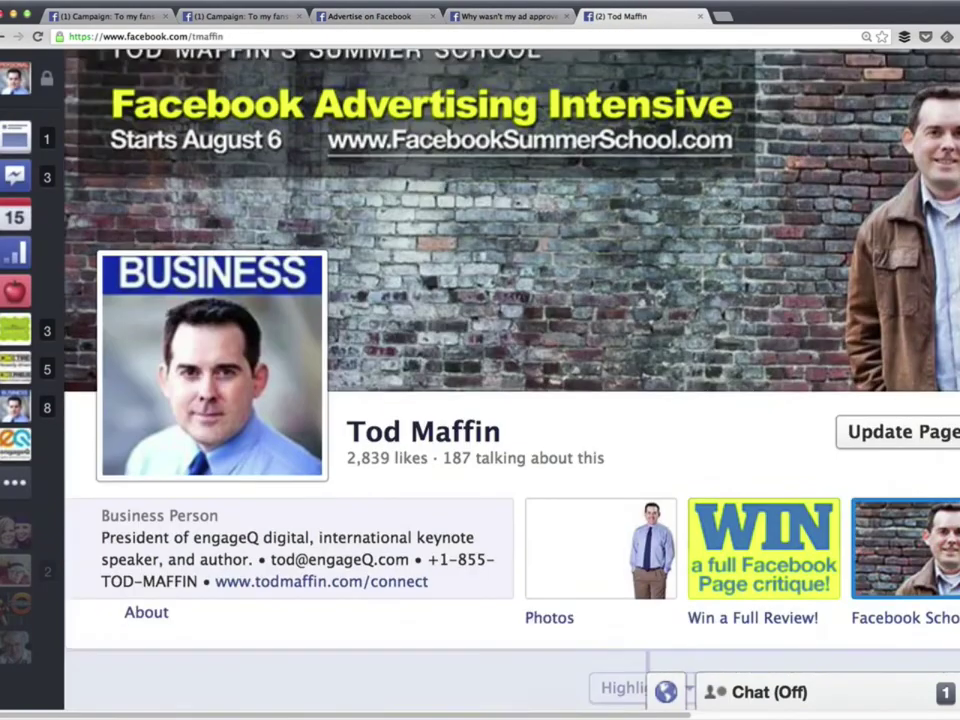
scroll(370, 436, right, 5)
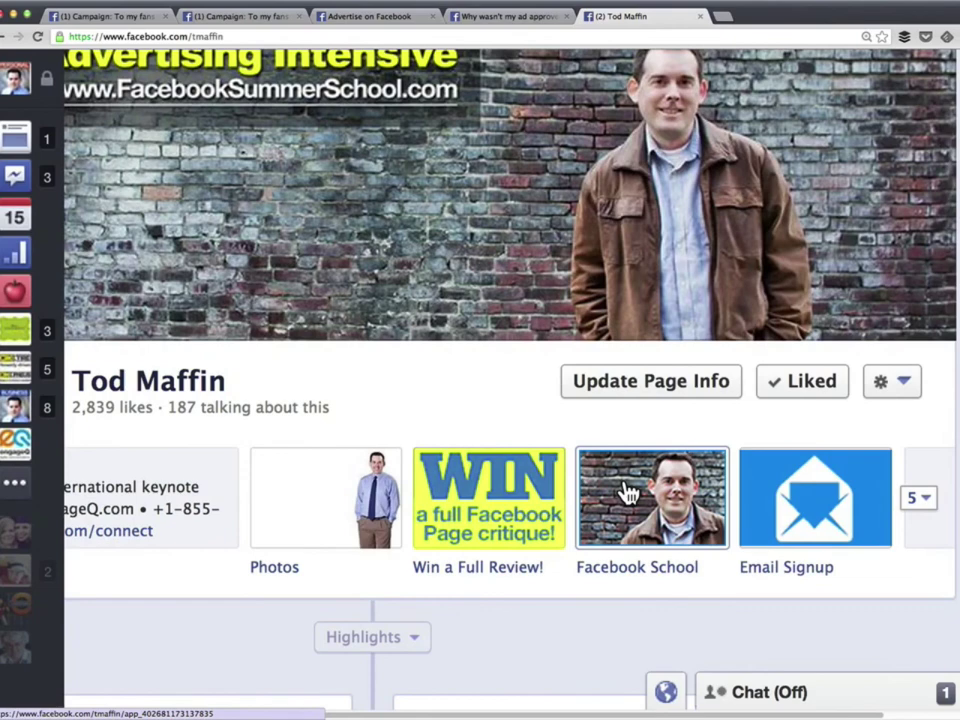
click(918, 497)
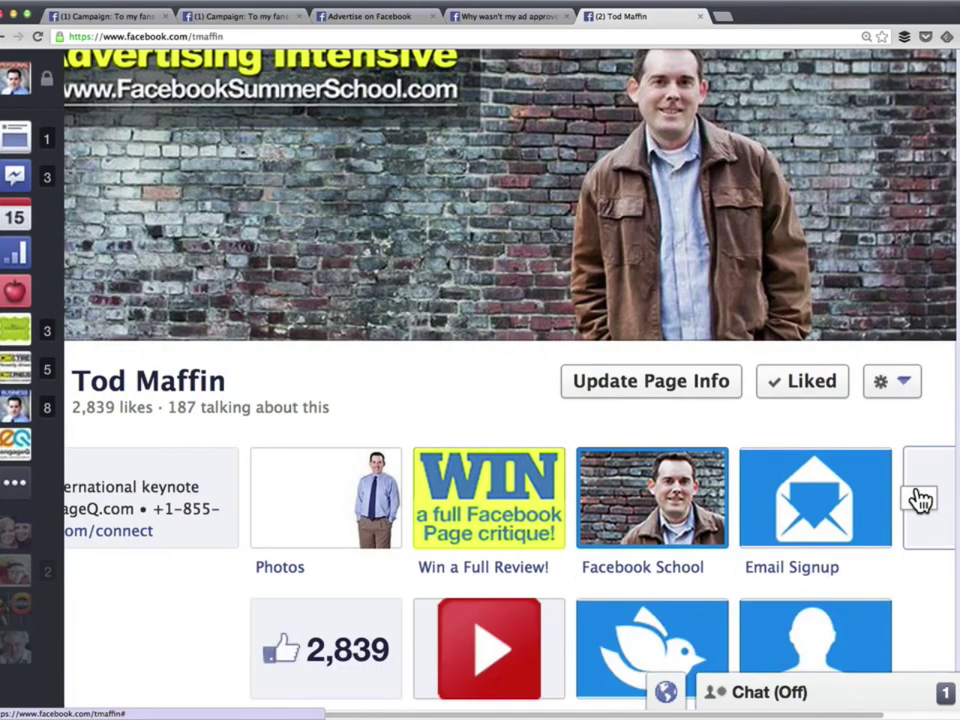
scroll(916, 499, down, 5)
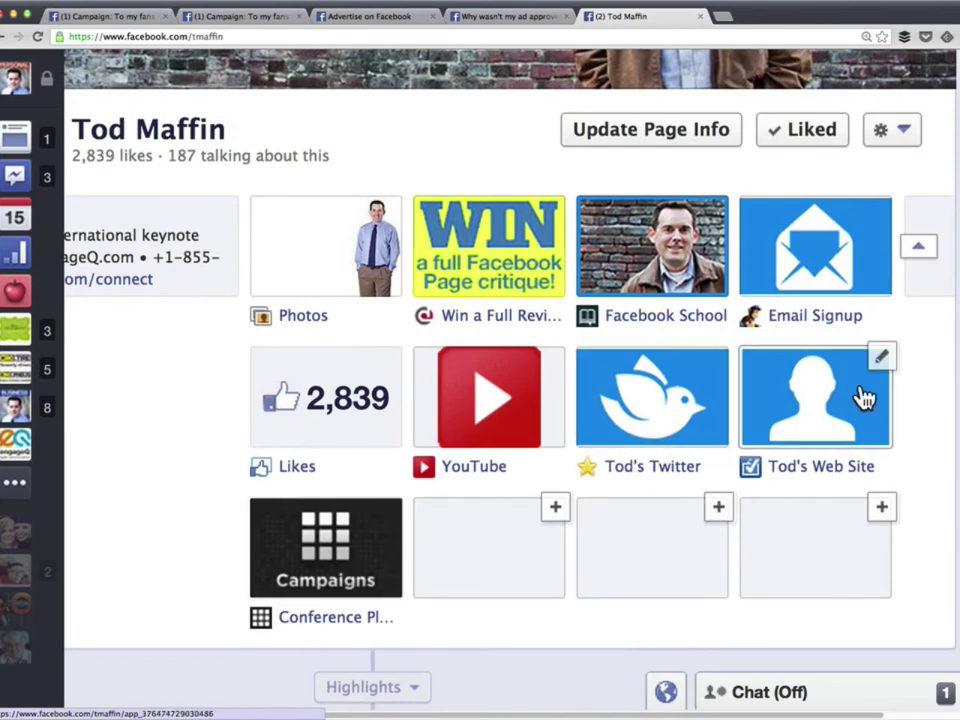
key(ctrl+shift+Tab)
key(ctrl+shift+Tab)
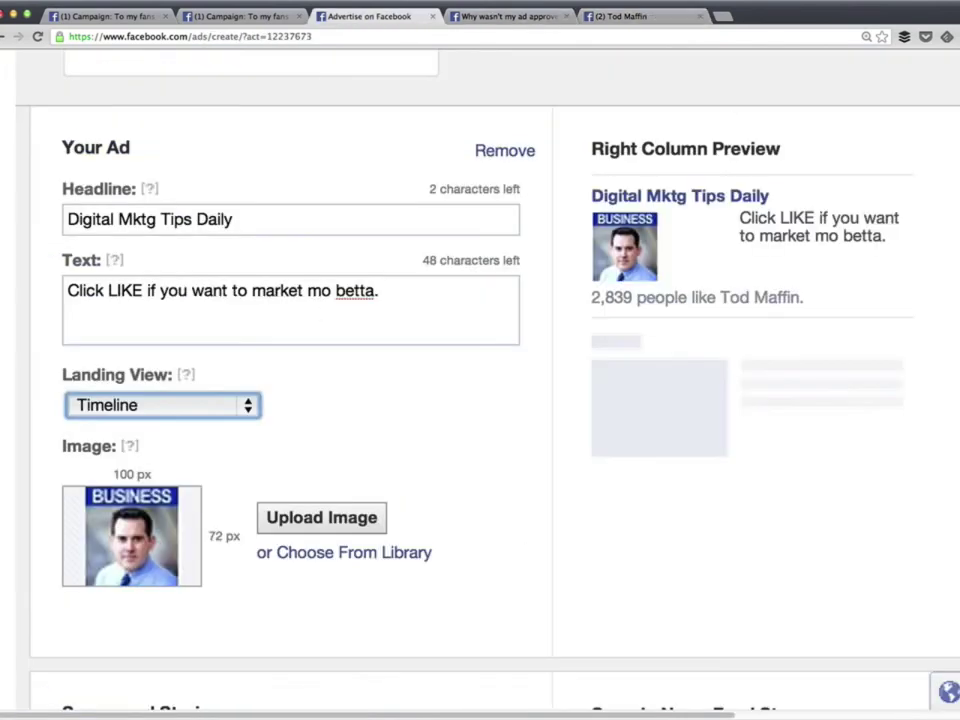
- Set the ad's landing view to Timeline
click(218, 407)
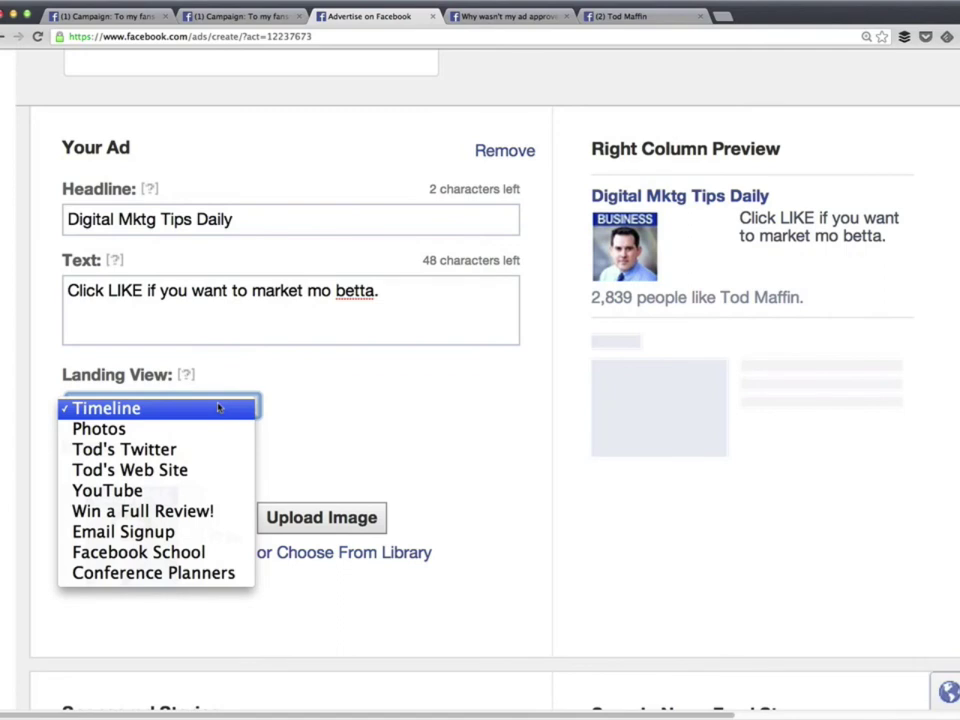
click(218, 407)
click(431, 410)
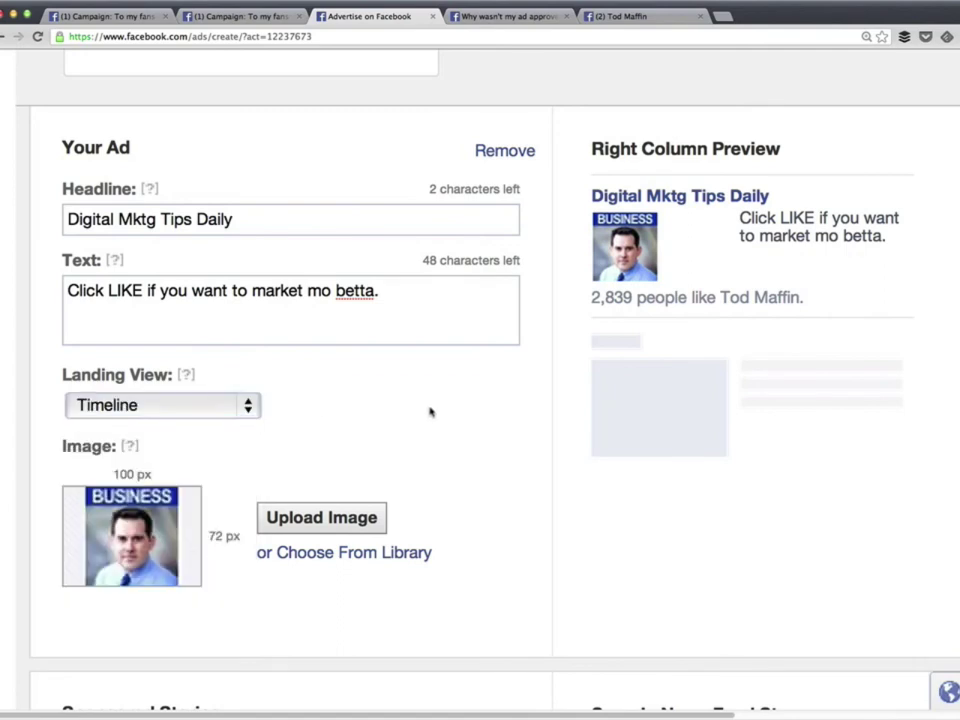
- Replace the ad's image with the library photo of the man in a brown jacket against a brick wall
scroll(431, 412, down, 2)
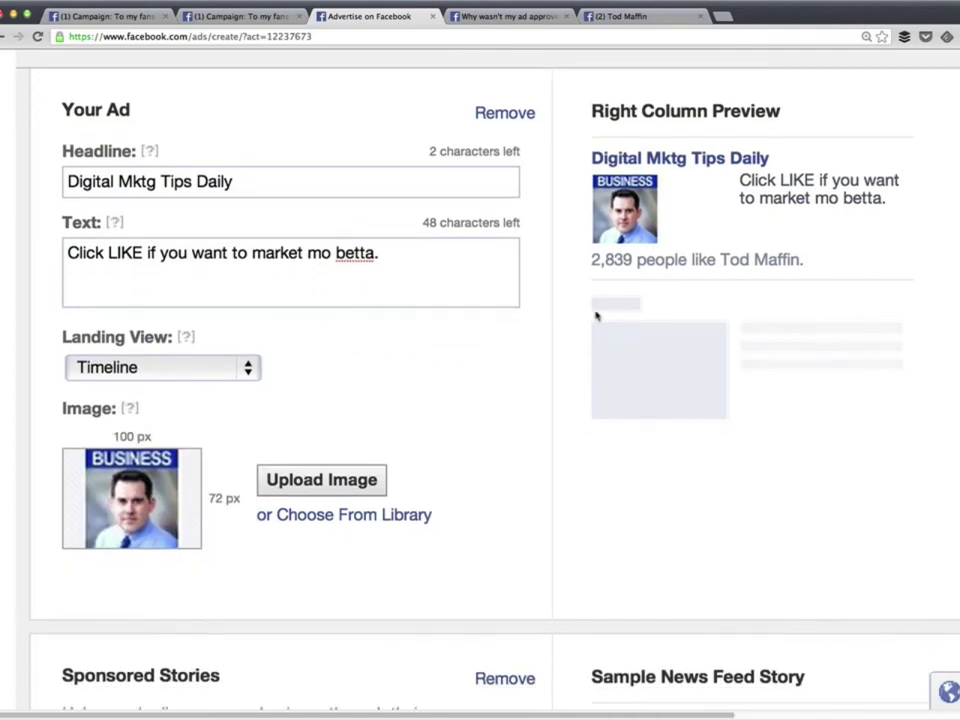
click(333, 516)
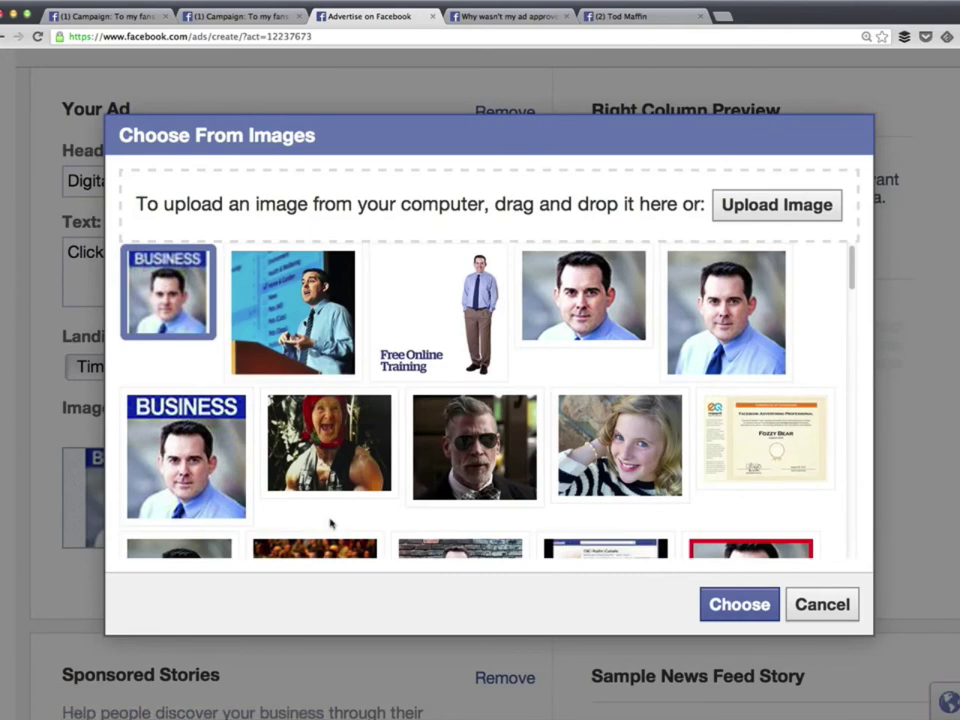
scroll(366, 336, down, 4)
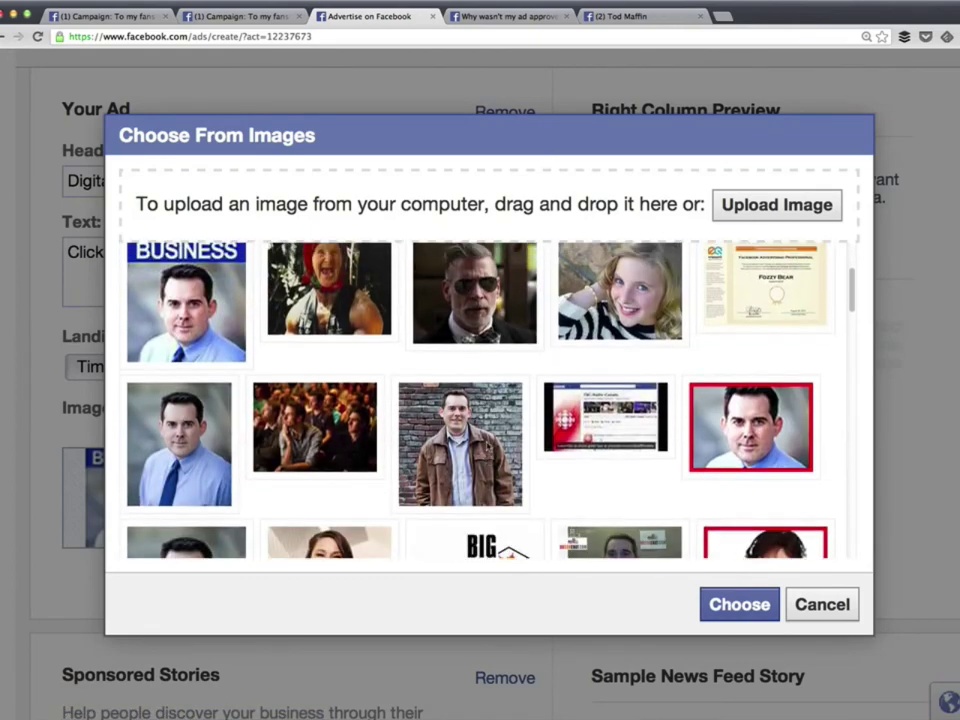
click(463, 456)
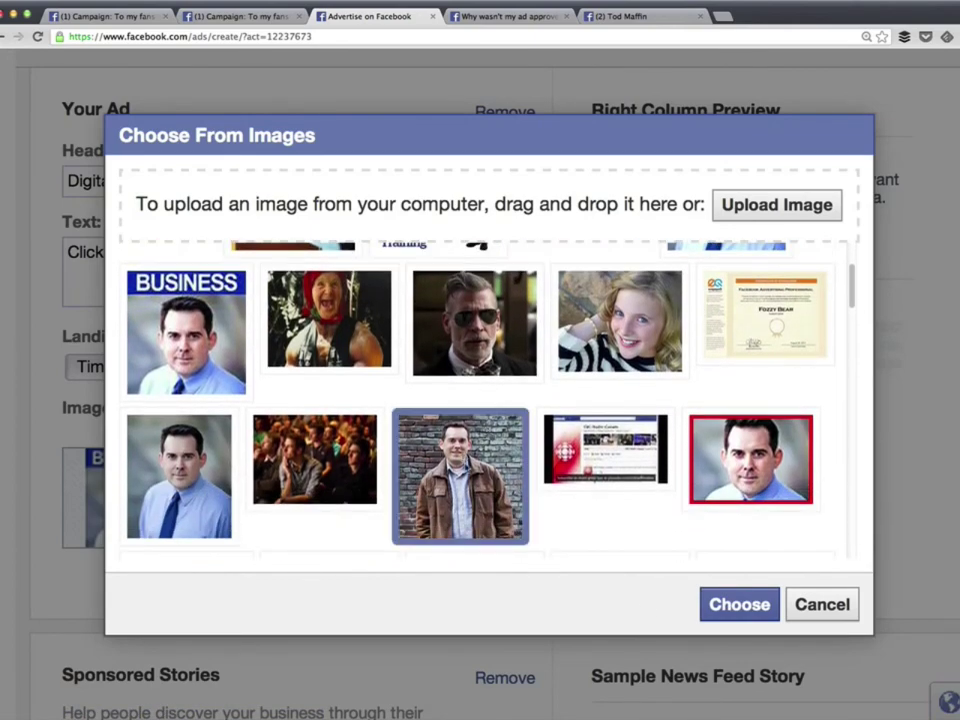
click(718, 612)
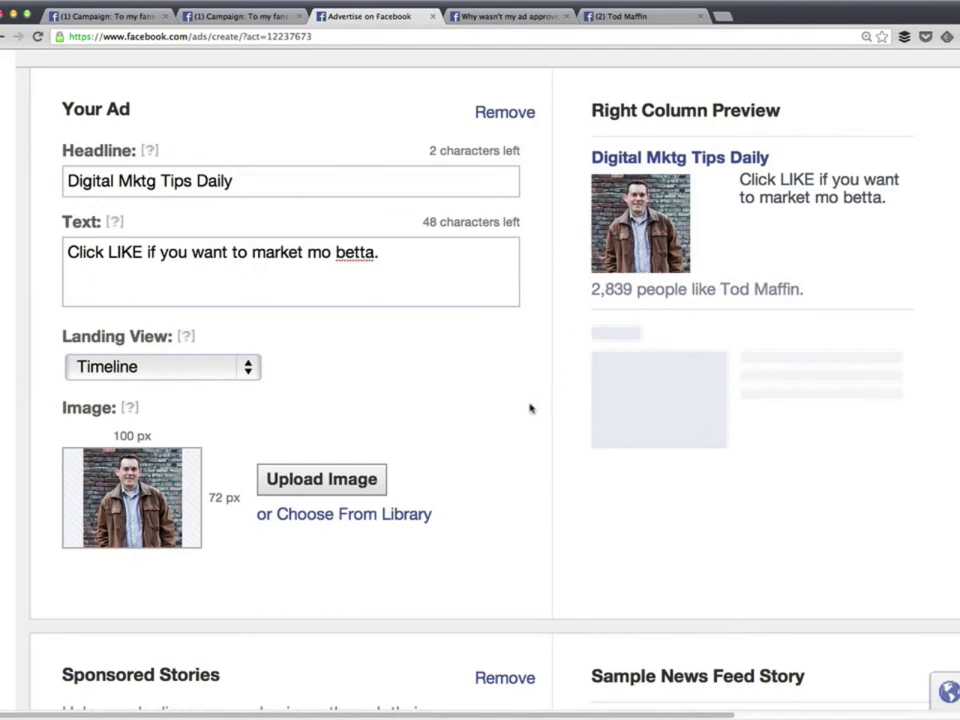
- Examine the Sponsored Stories settings with their sample news feed story, and the audience section below
scroll(531, 408, down, 8)
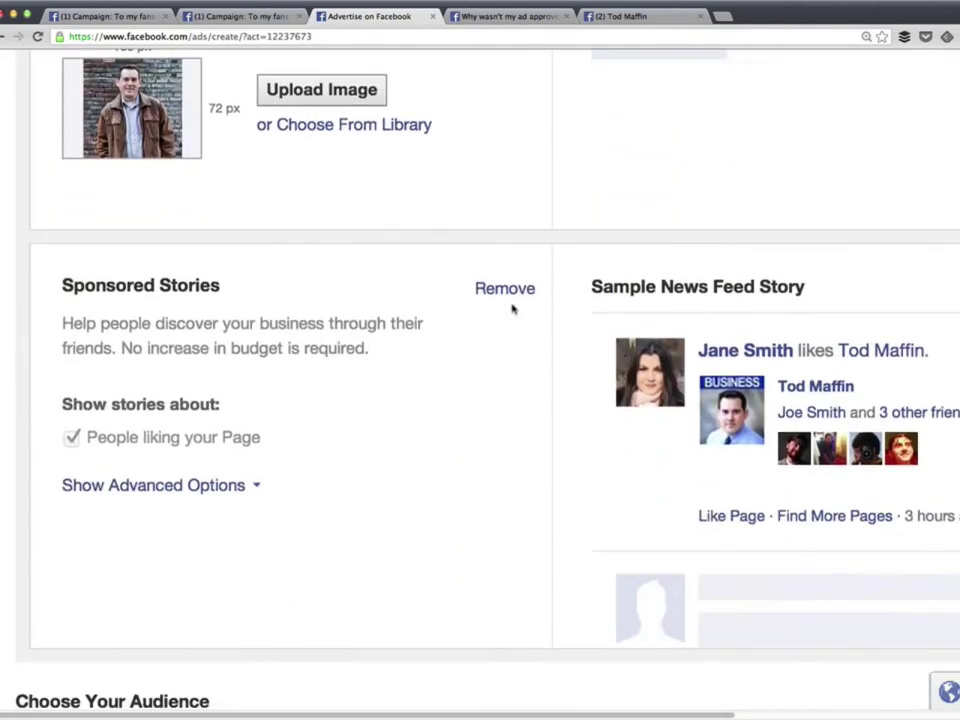
scroll(478, 339, right, 3)
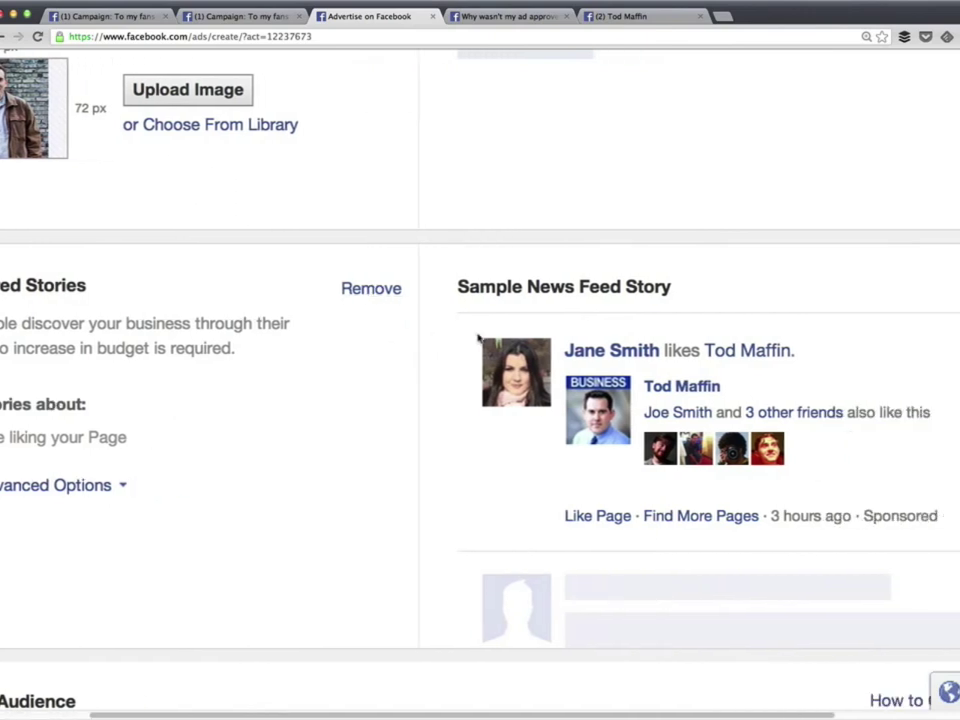
scroll(478, 339, left, 1)
scroll(478, 339, right, 4)
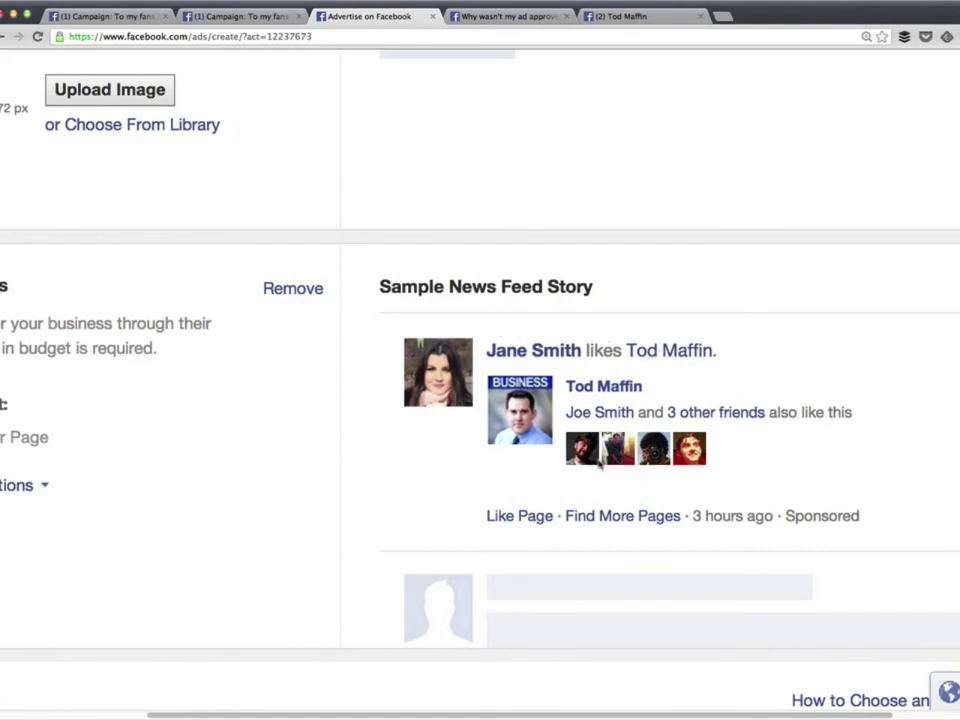
scroll(678, 416, left, 2)
scroll(678, 416, left, 5)
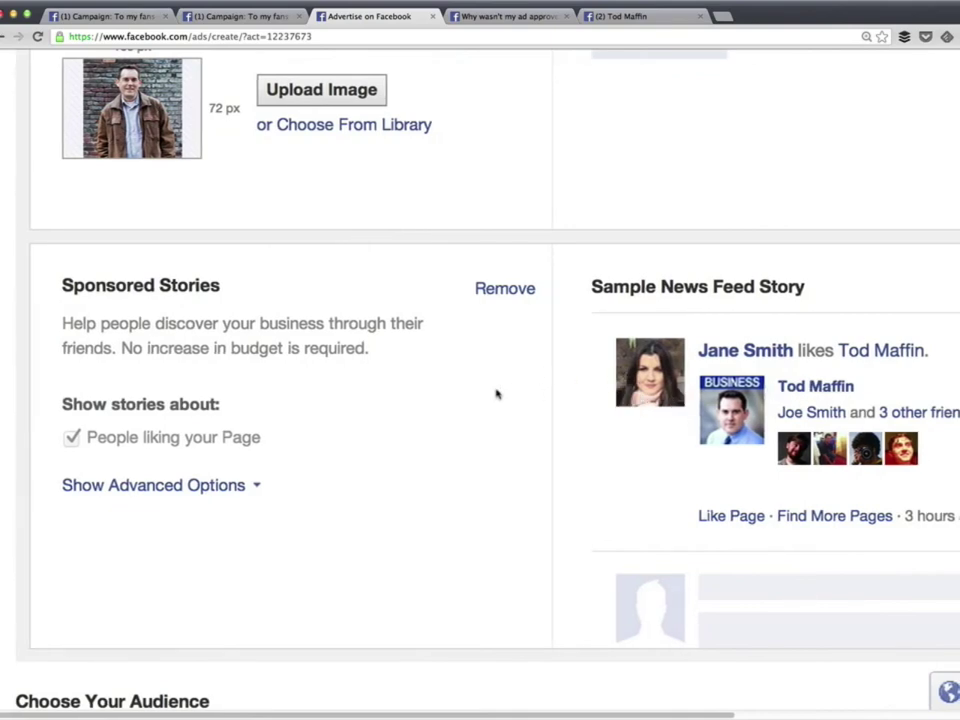
scroll(521, 300, down, 6)
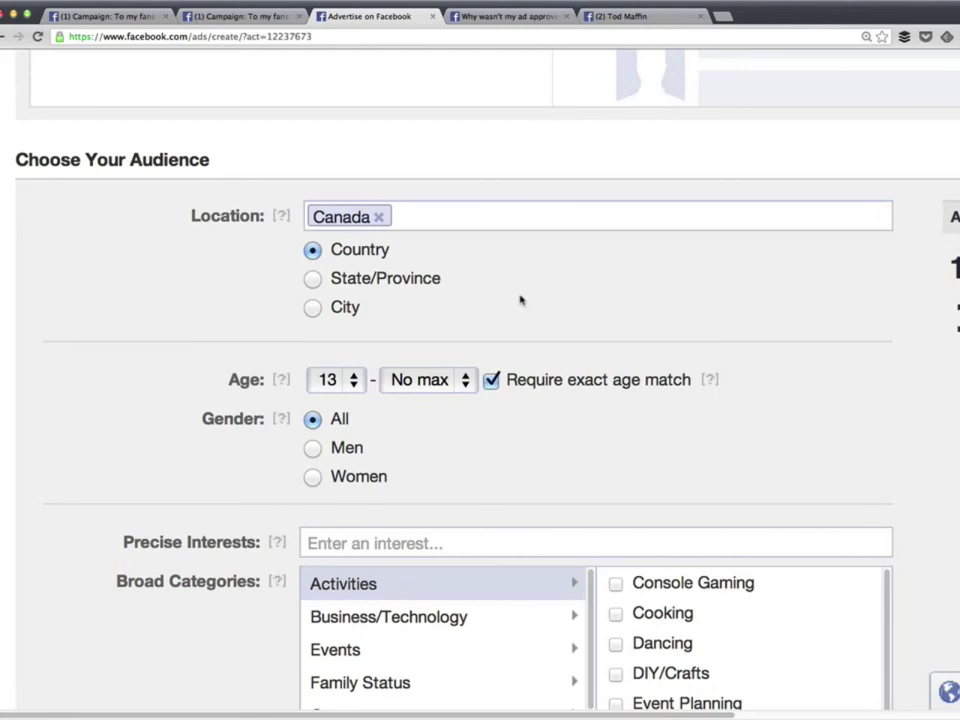
- Switch to the existing campaigns and open the Get More Page Likes campaign from the all-campaigns list
key(ctrl+shift+Tab)
scroll(521, 285, up, 5)
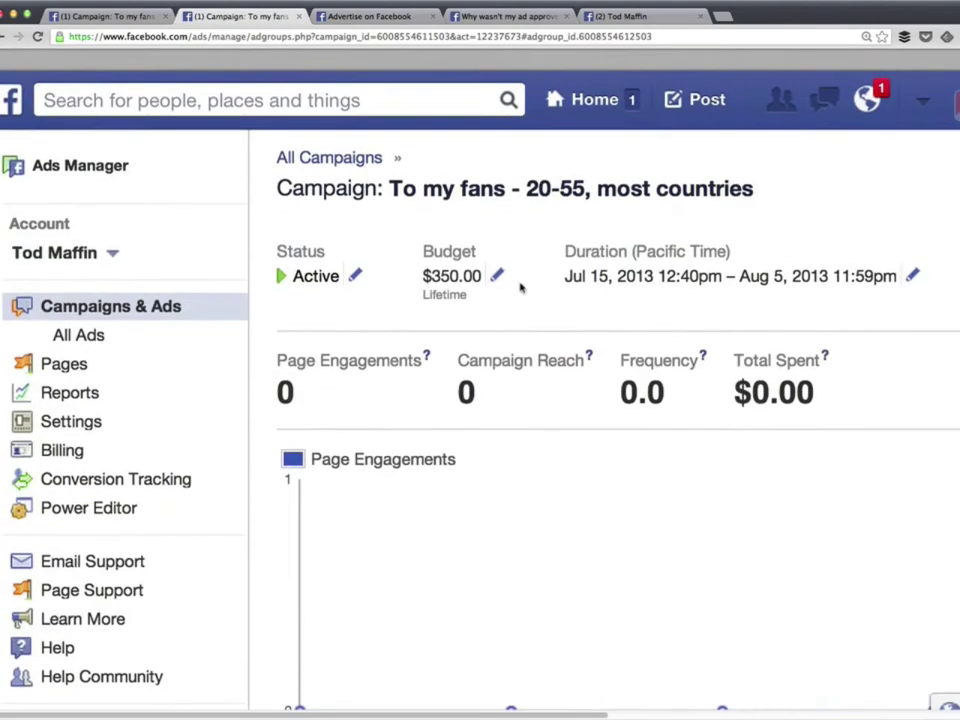
click(336, 146)
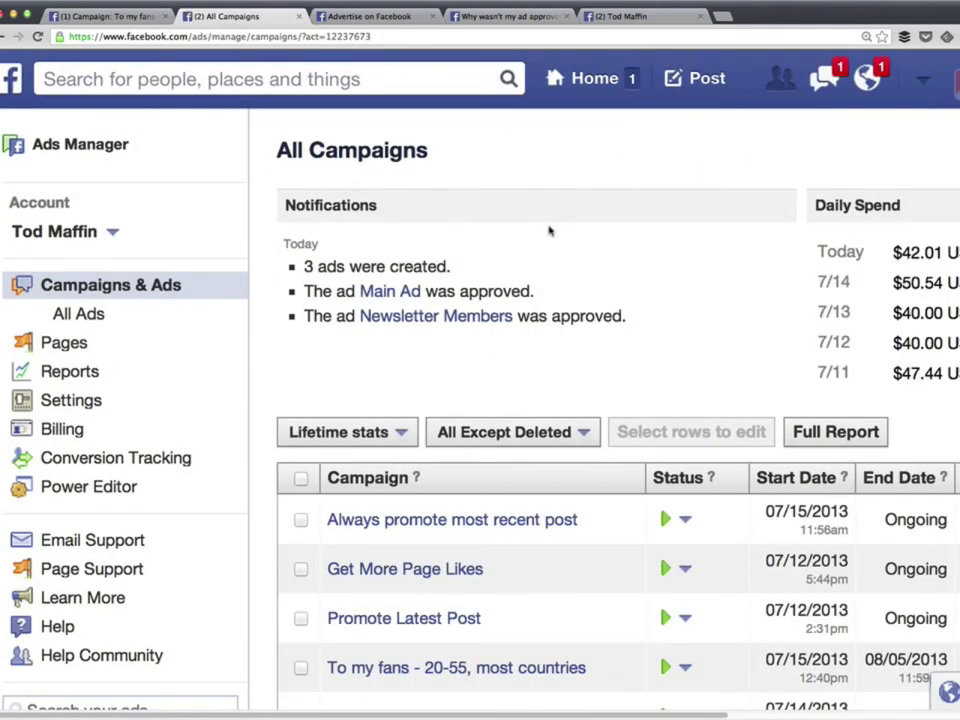
scroll(501, 528, down, 3)
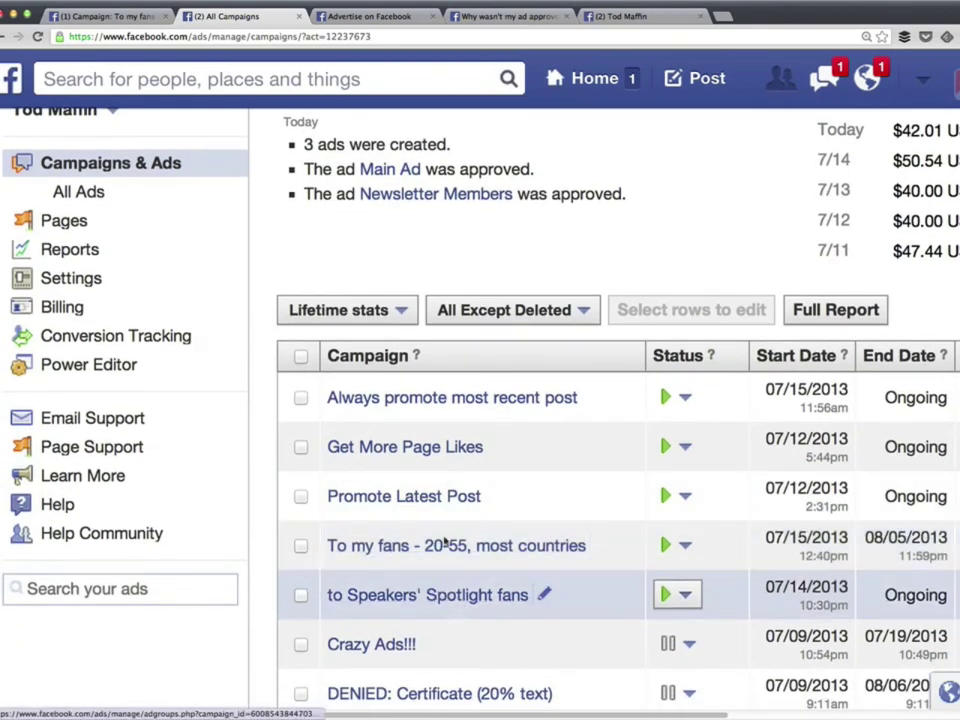
click(410, 456)
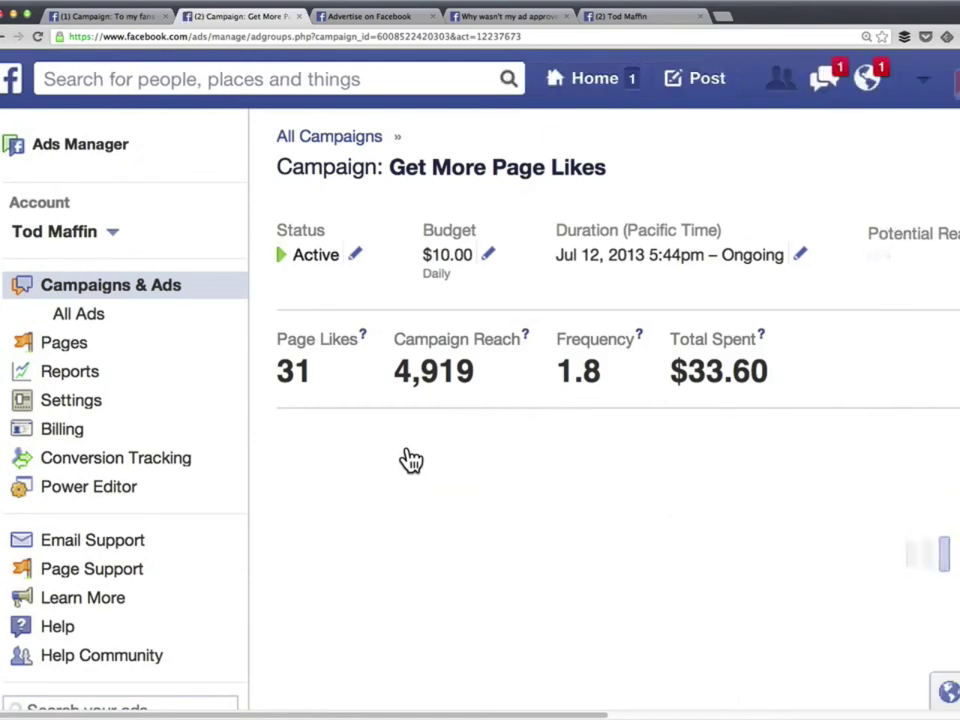
- Expand the News Feed and Ad entry in the campaign and examine its age and gender targeting
scroll(407, 458, right, 5)
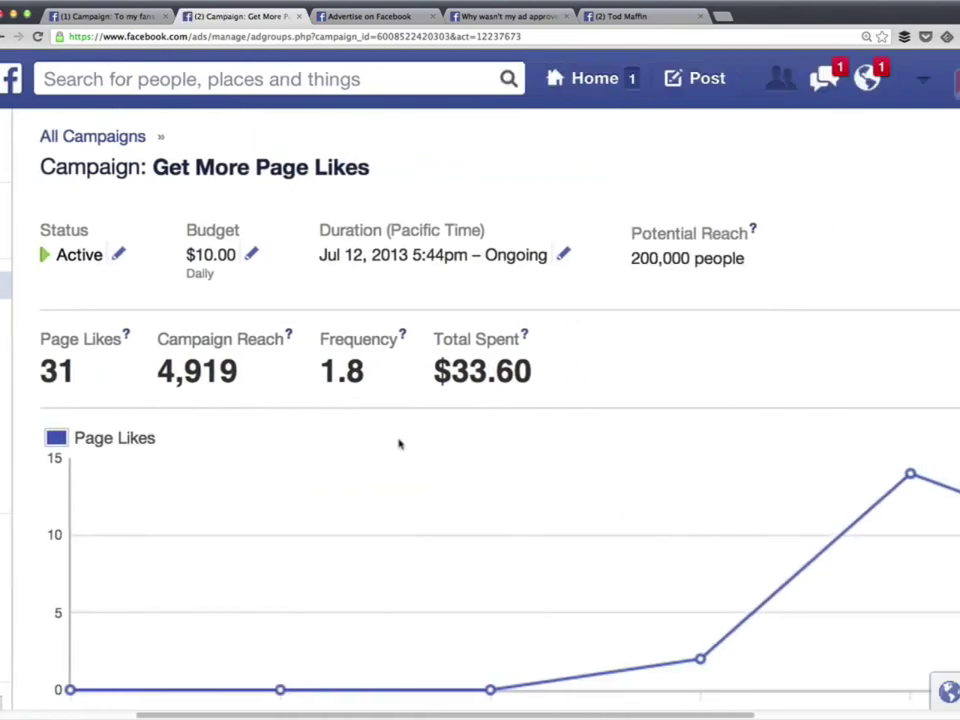
scroll(399, 444, down, 5)
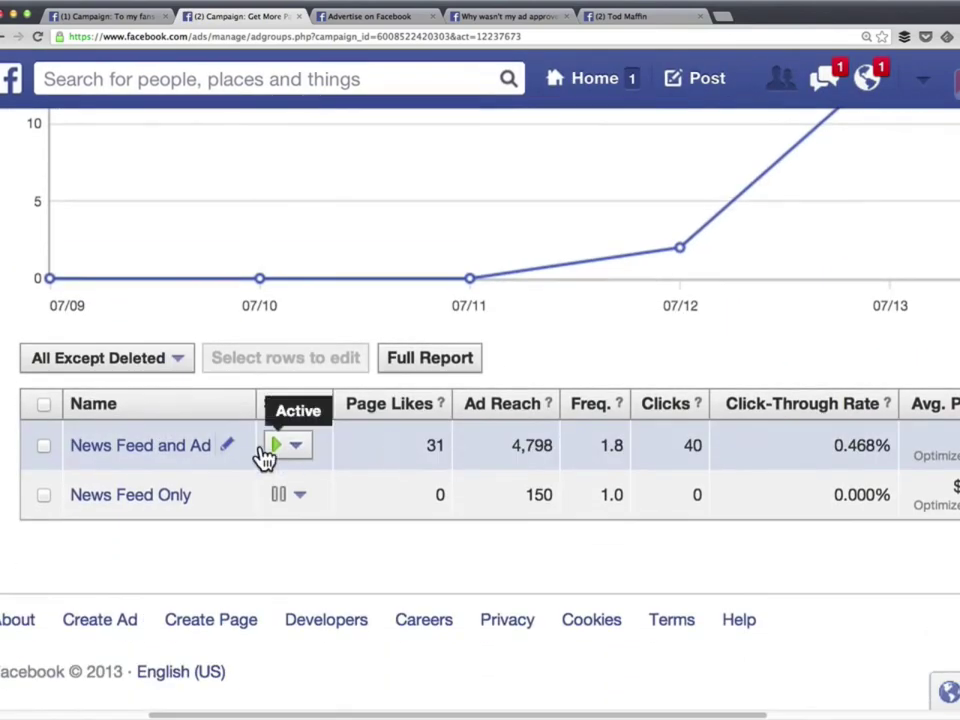
click(152, 448)
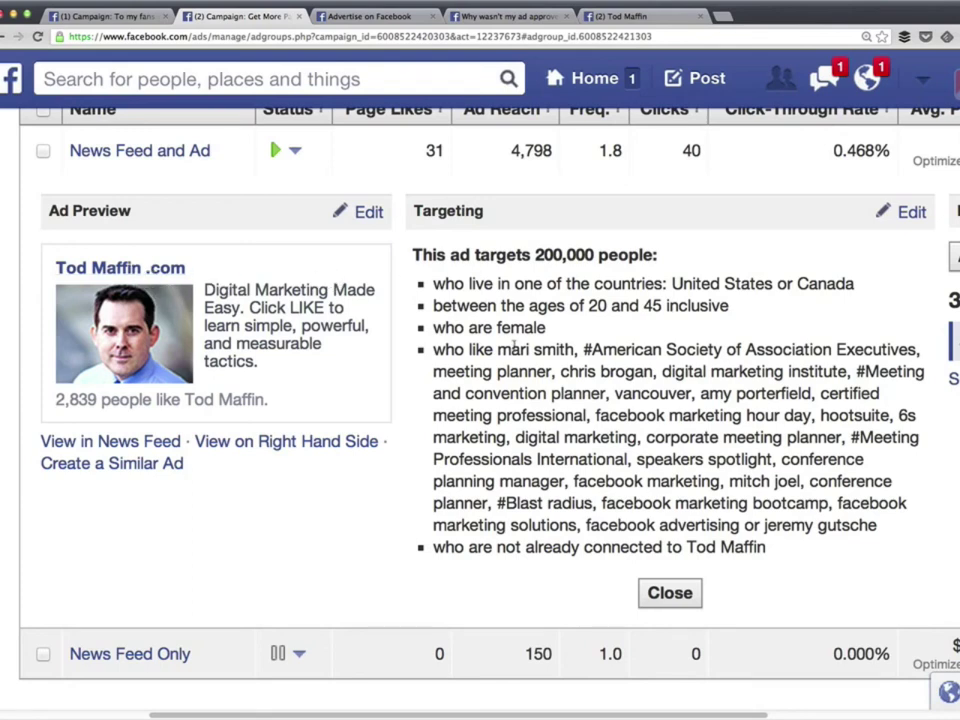
drag(586, 305, 672, 306)
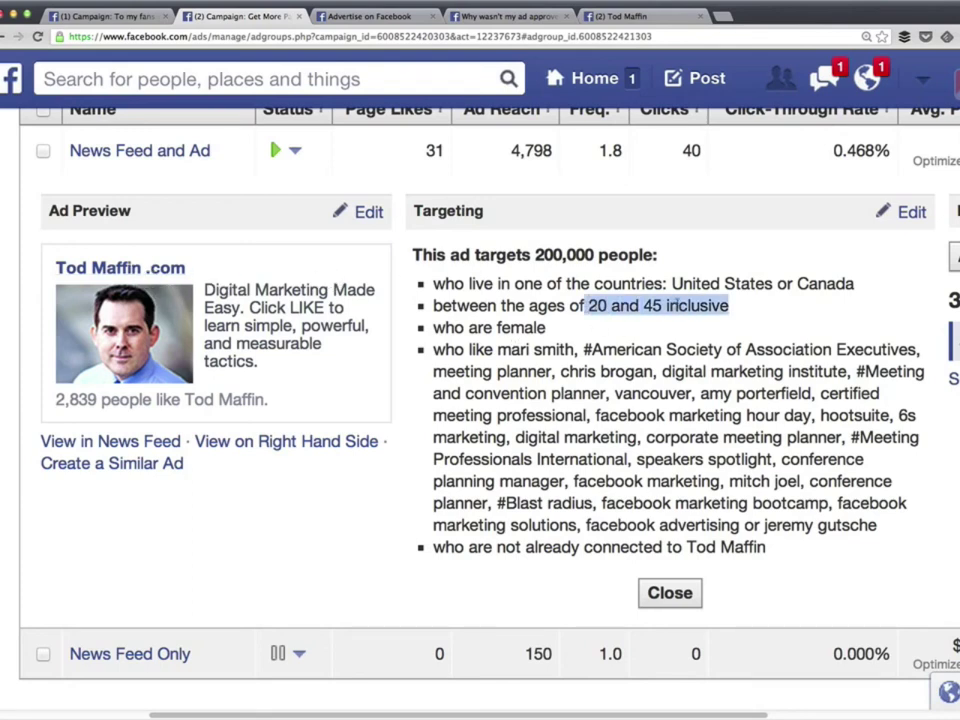
click(527, 328)
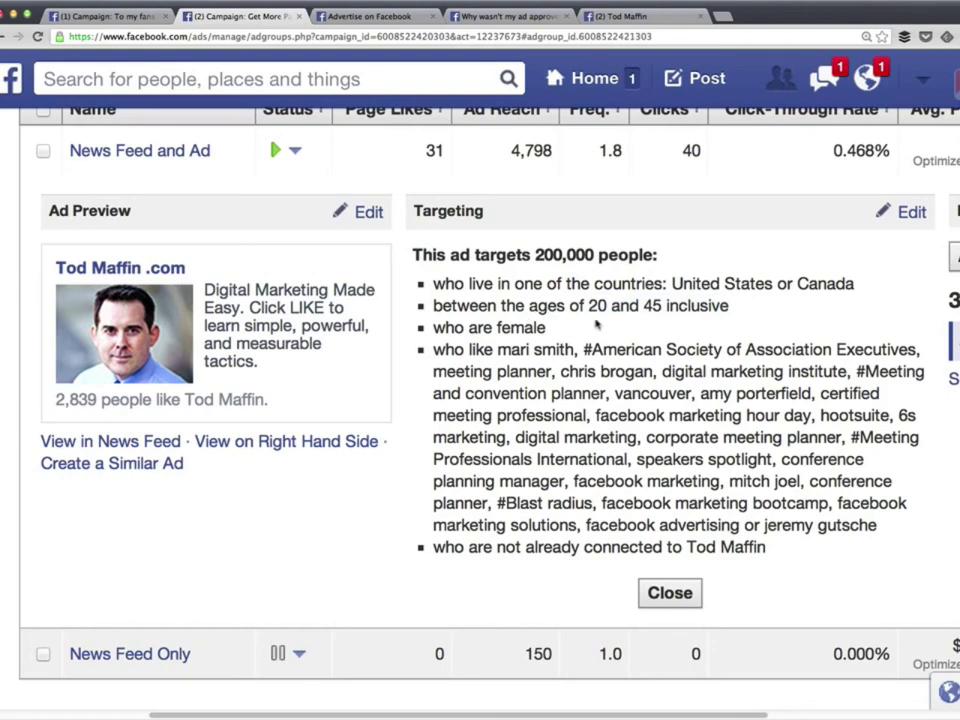
- Examine the ad's interest targeting, including individual liked pages and organisations, and its exclusion of people already connected to the Page
drag(513, 349, 840, 527)
click(664, 350)
drag(498, 349, 575, 350)
click(538, 351)
drag(561, 371, 795, 372)
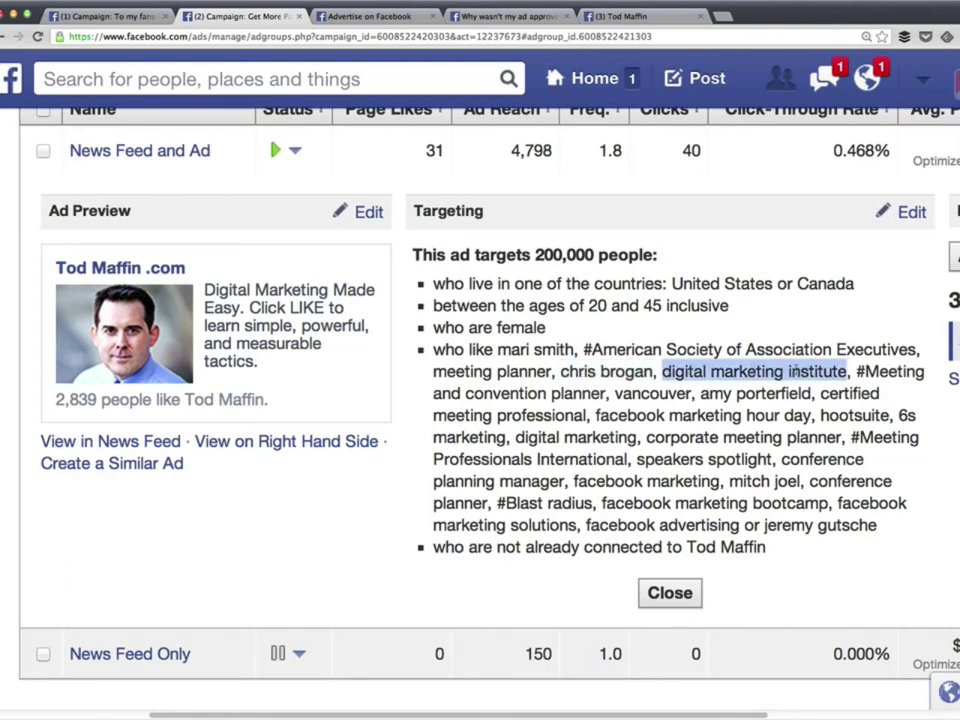
drag(594, 349, 838, 351)
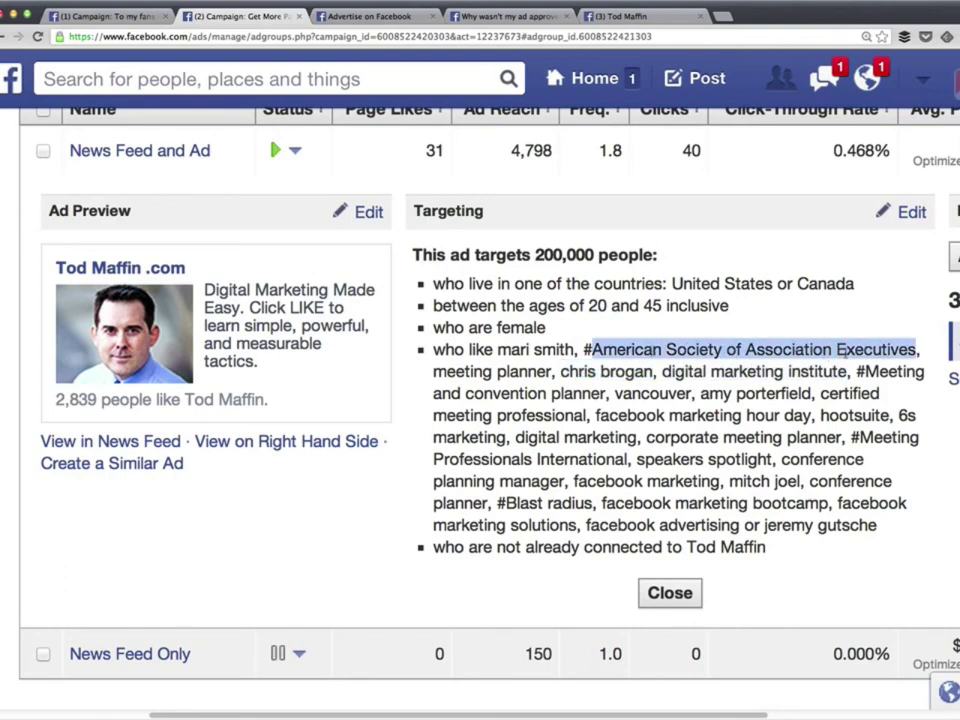
drag(637, 459, 772, 459)
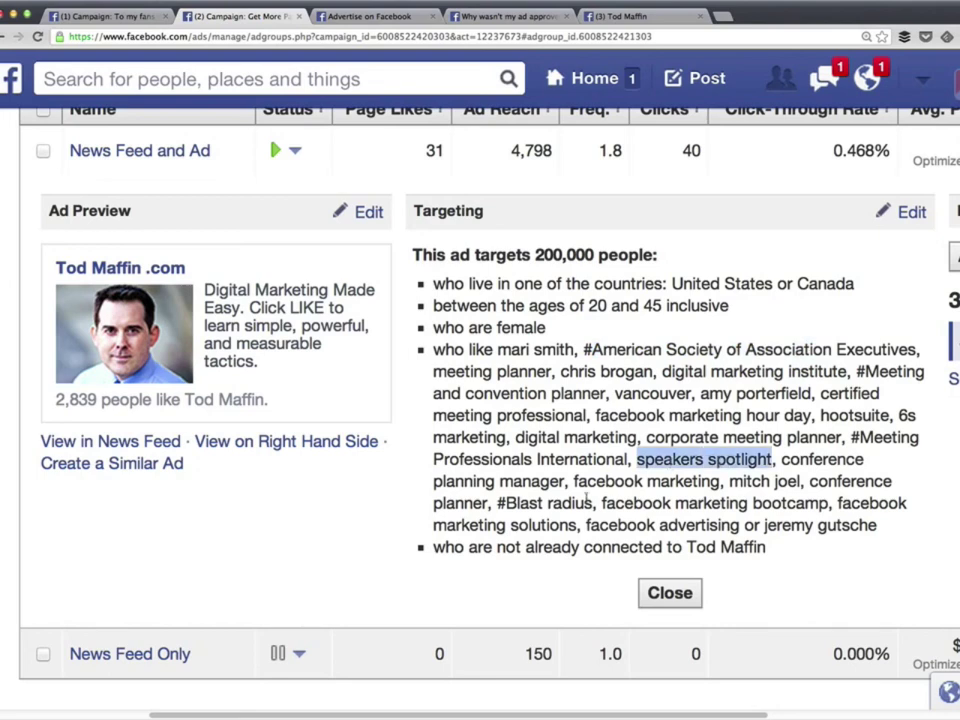
drag(506, 503, 592, 503)
click(594, 451)
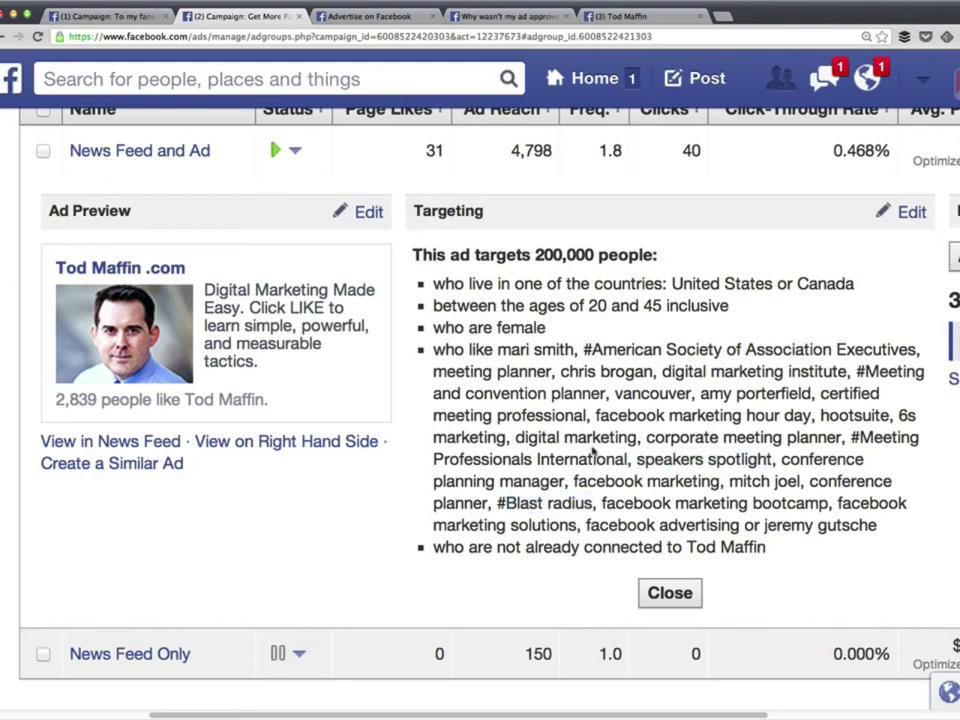
drag(433, 547, 724, 550)
click(761, 586)
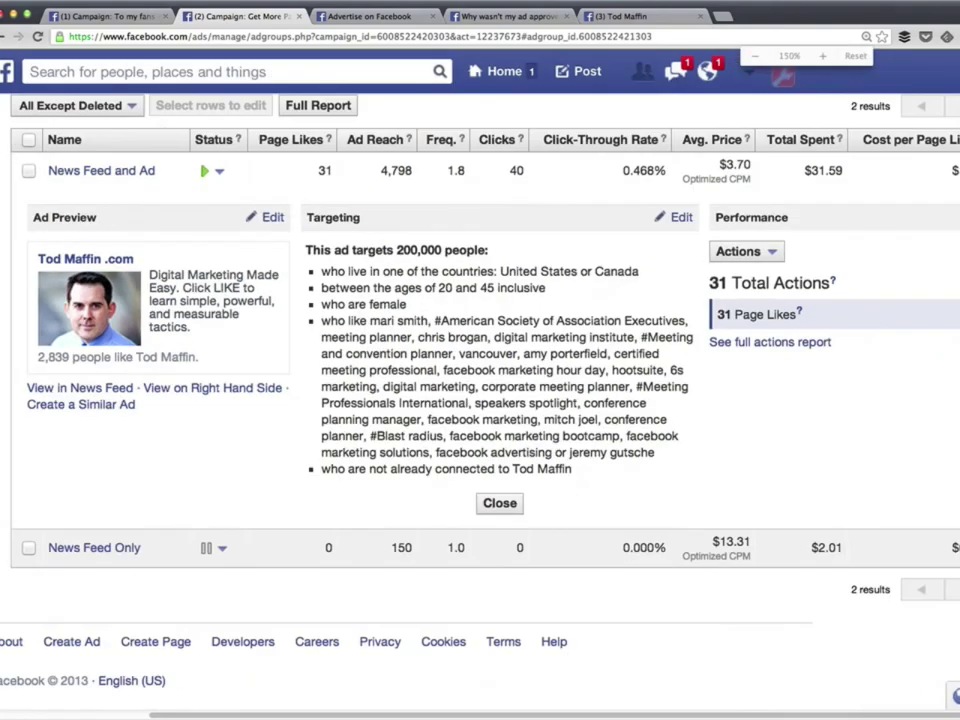
- Preview the News Feed and Ad entry's ad in the News Feed and on the right hand side, closing each preview
scroll(600, 455, up, 2)
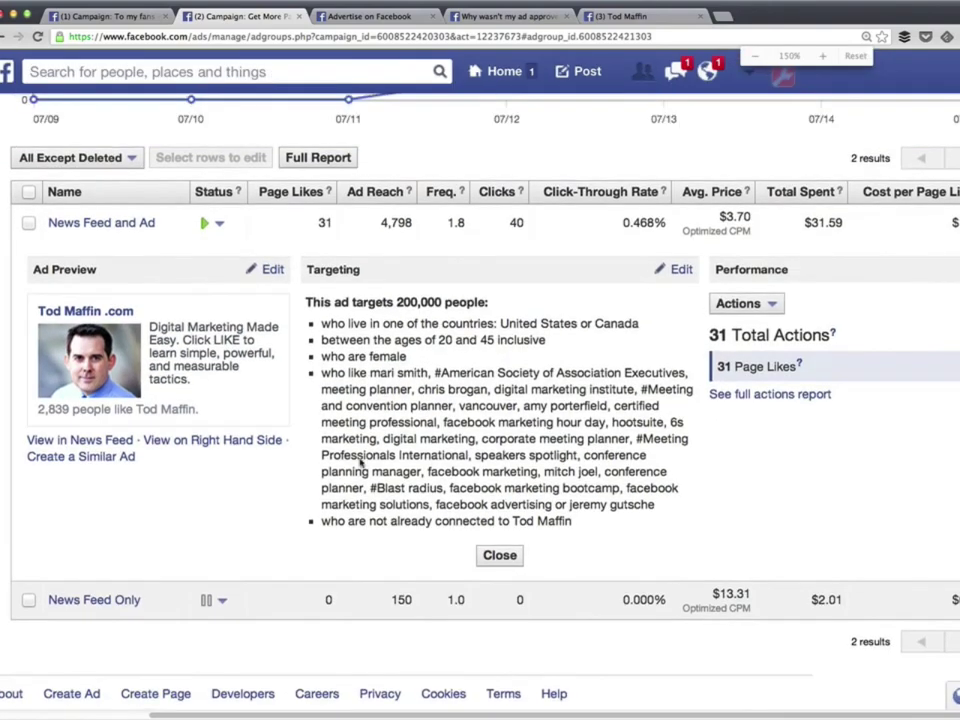
click(62, 442)
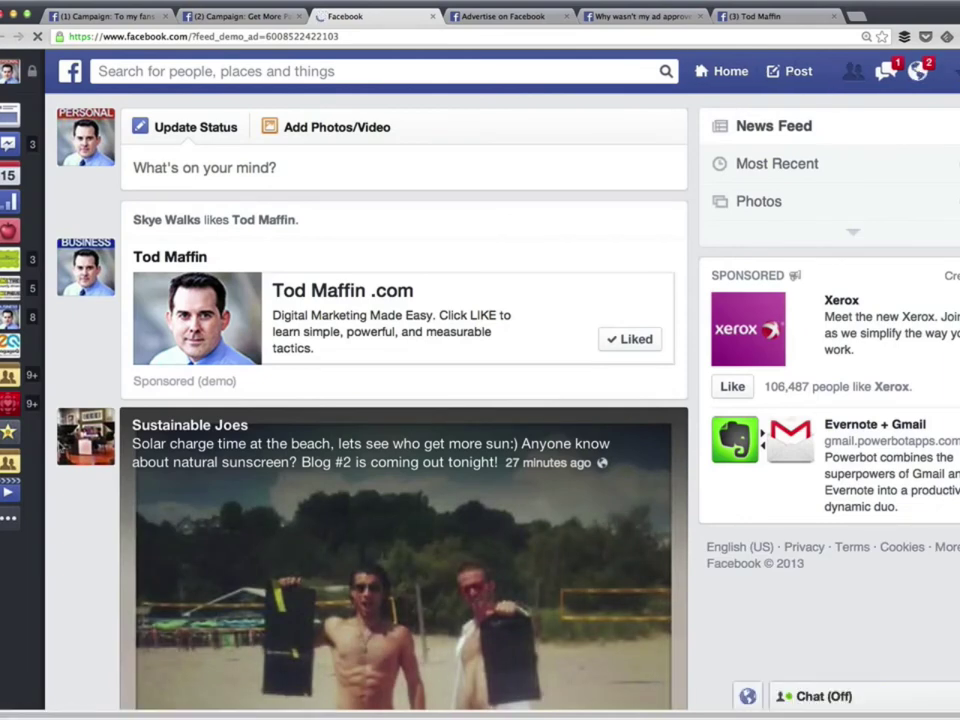
key(ctrl+w)
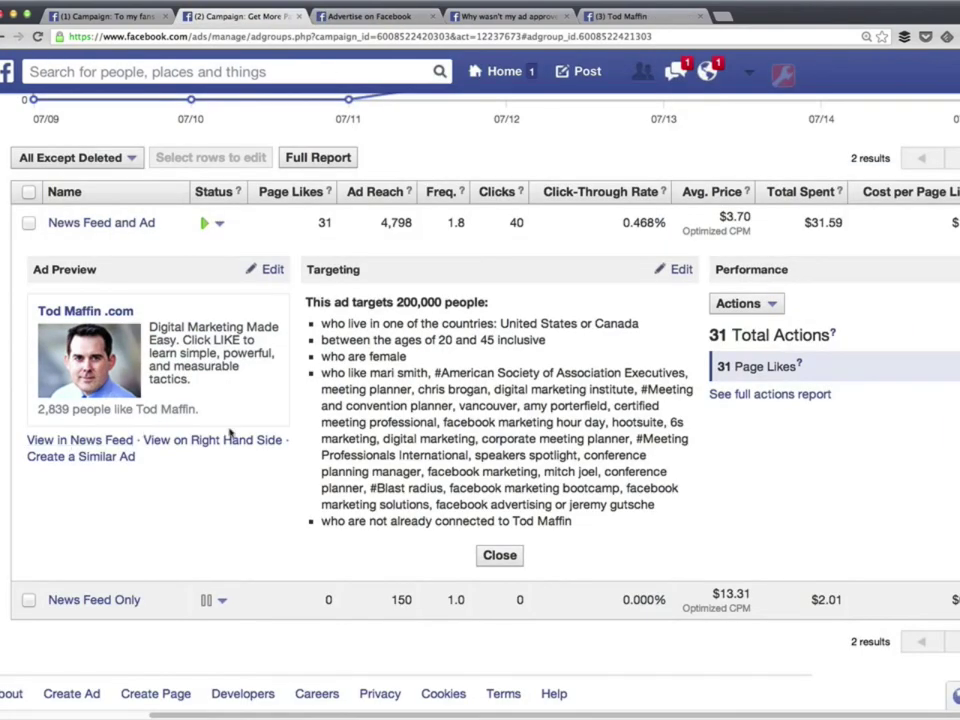
click(257, 442)
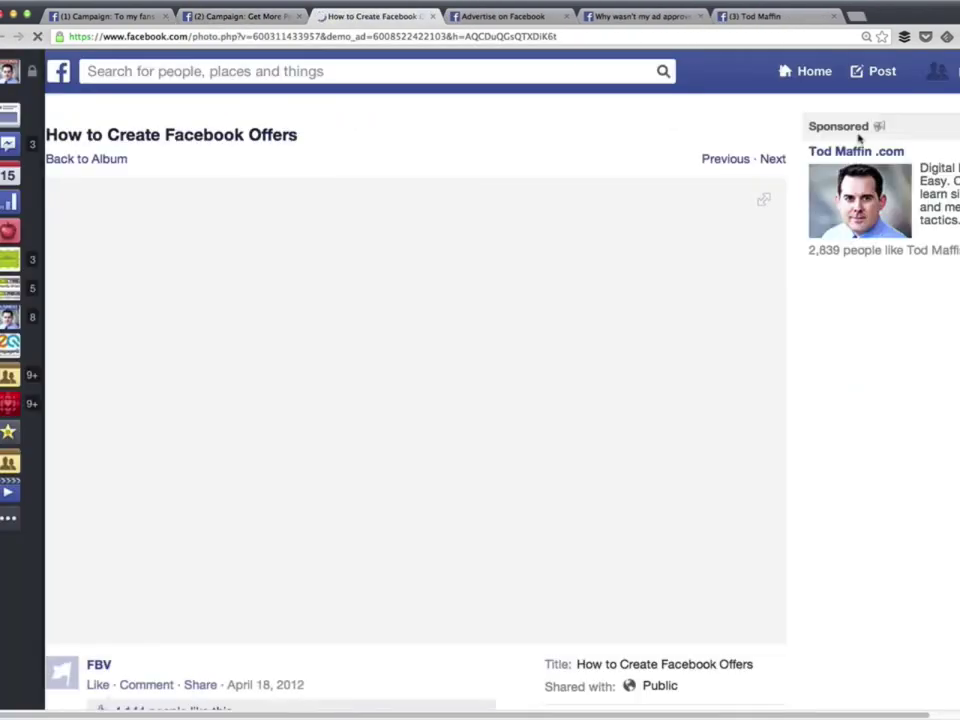
scroll(860, 270, right, 3)
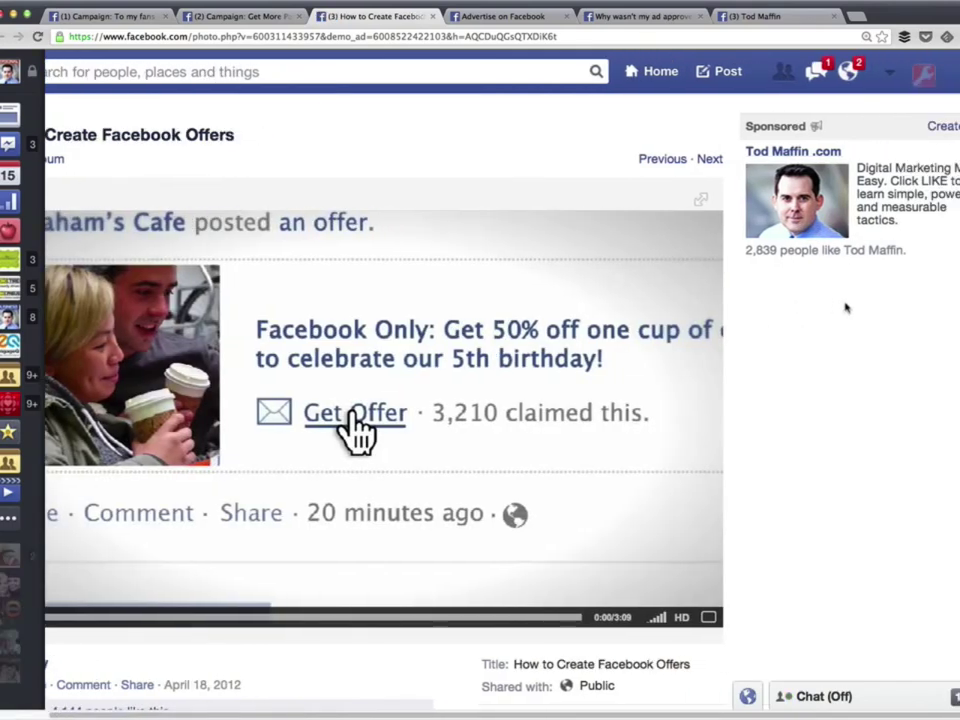
key(ctrl+w)
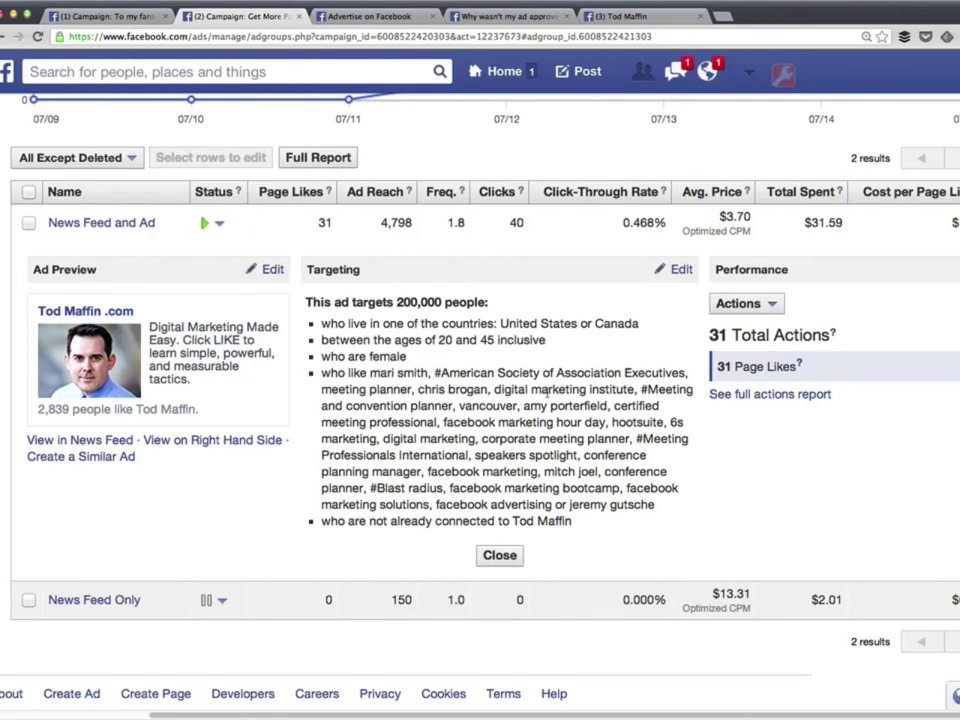
- Review the News Feed and Ad entry's cost per page like alongside its list of targeted interests
scroll(547, 392, up, 3)
scroll(547, 397, up, 1)
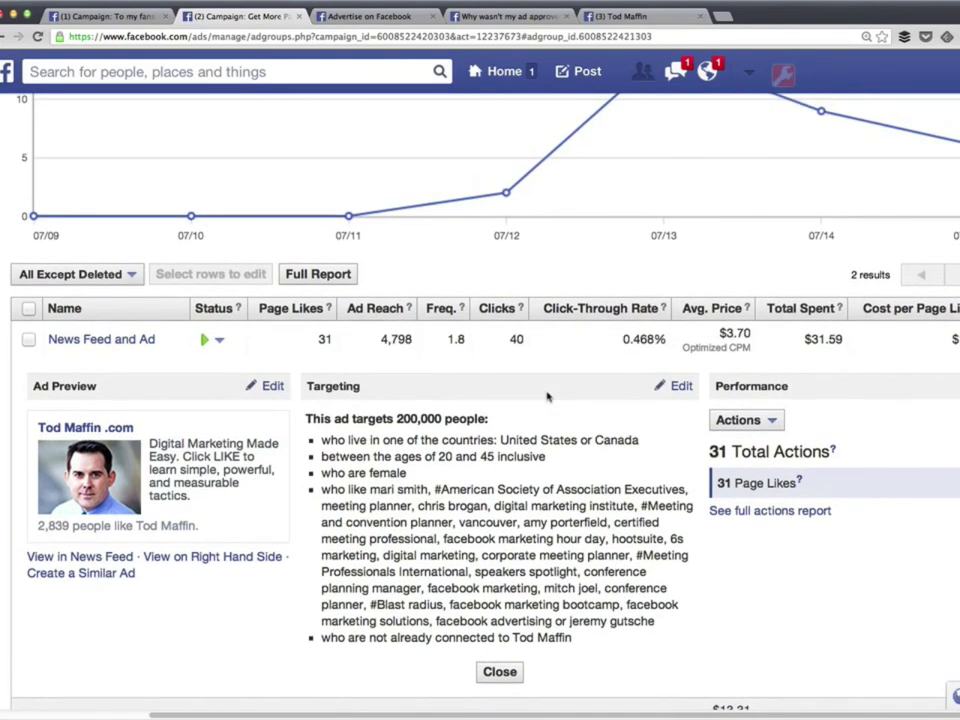
scroll(700, 380, right, 1)
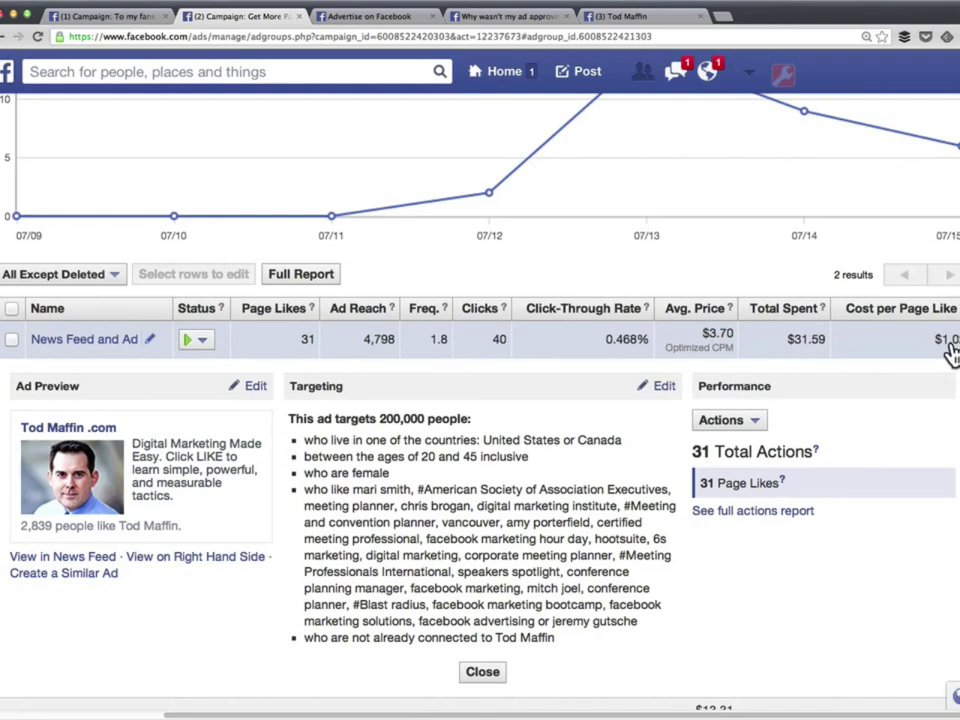
drag(638, 622, 352, 490)
click(363, 503)
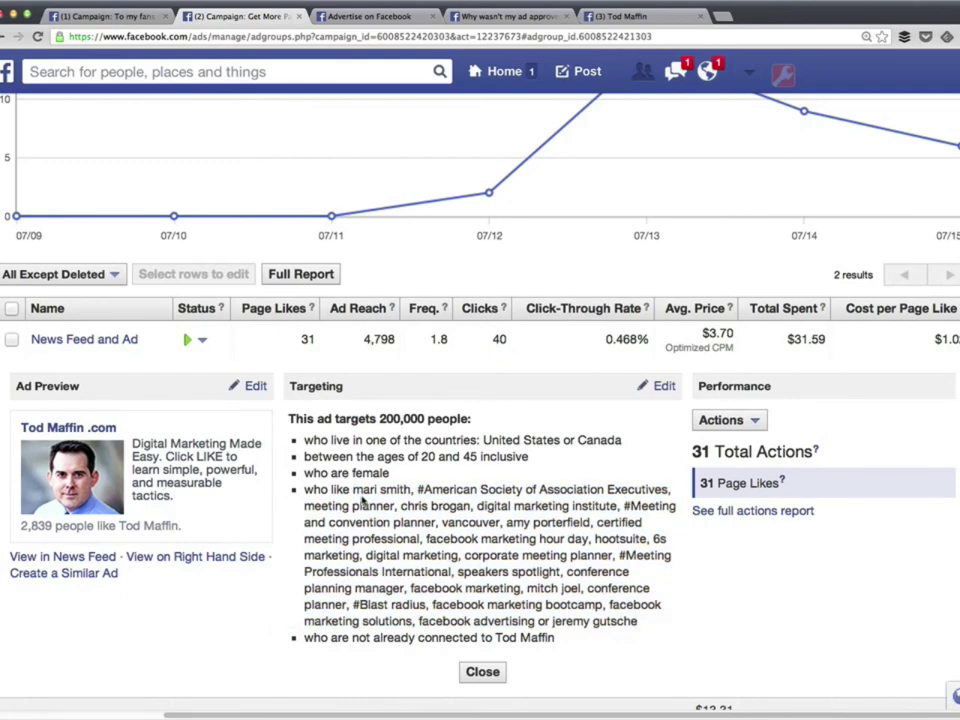